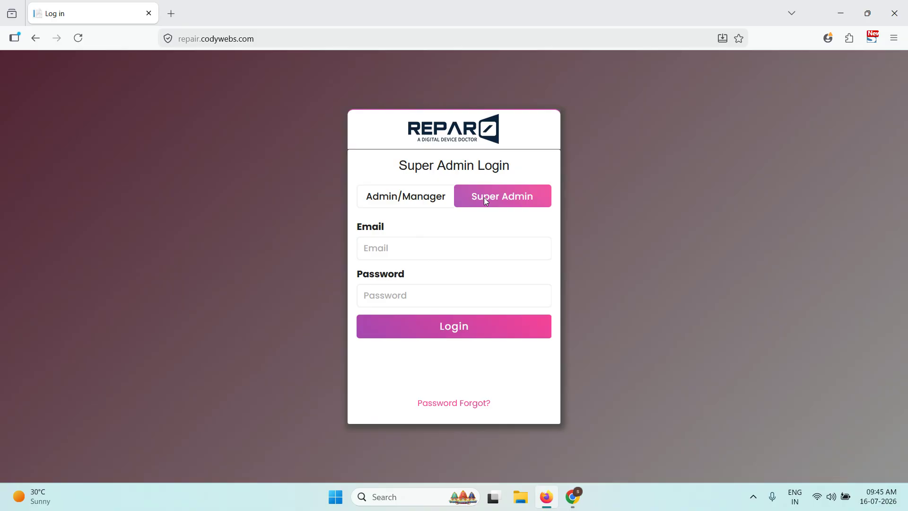
- View the admin/manager login form with the Repair Fix Up main branch selected
click(439, 257)
drag(474, 231, 458, 185)
click(427, 201)
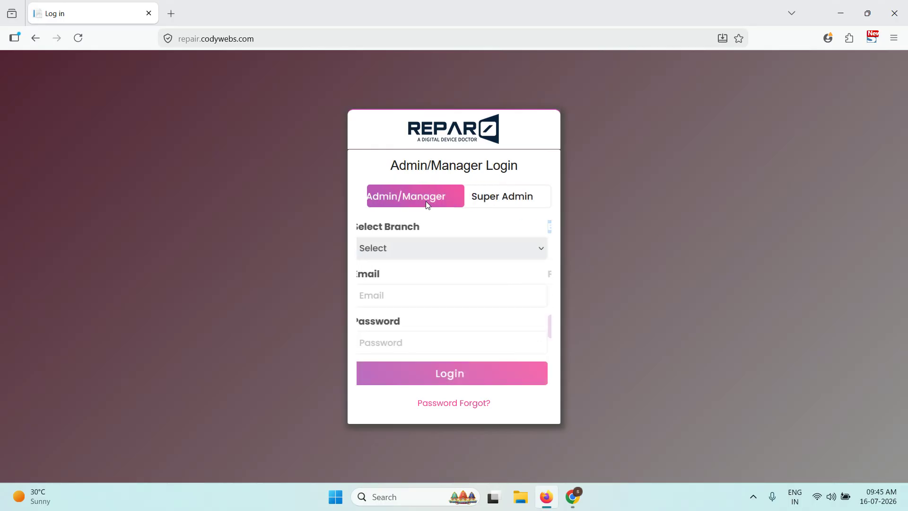
click(408, 248)
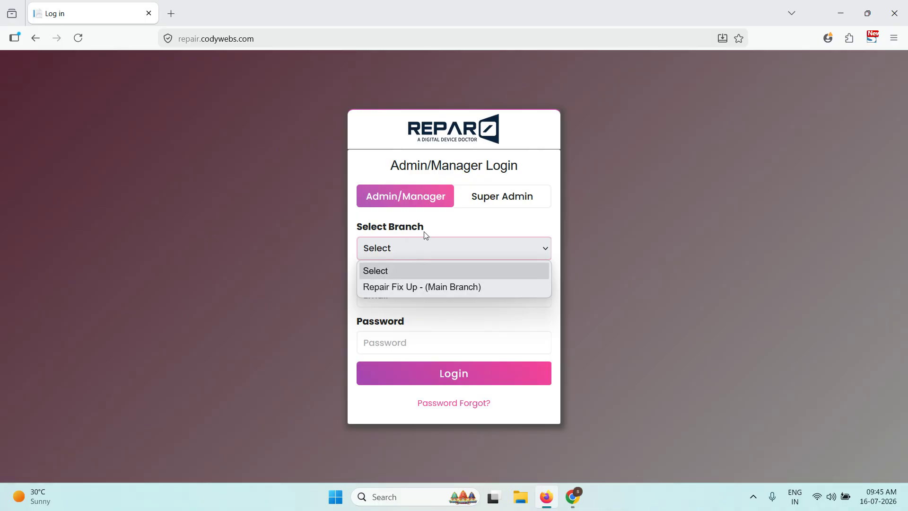
click(429, 286)
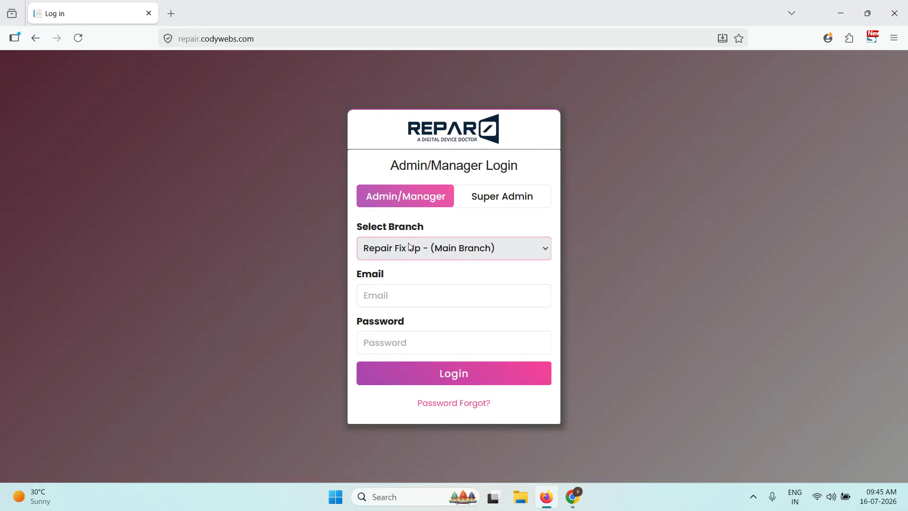
click(410, 247)
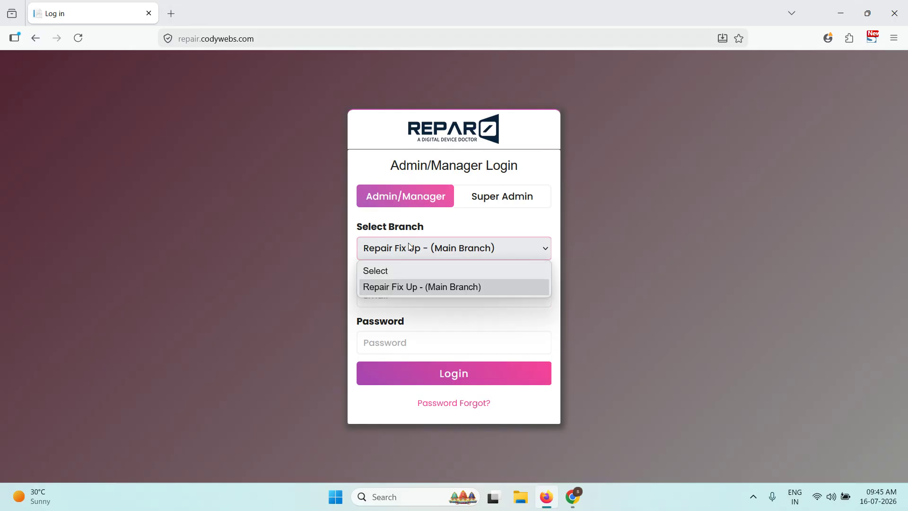
click(491, 238)
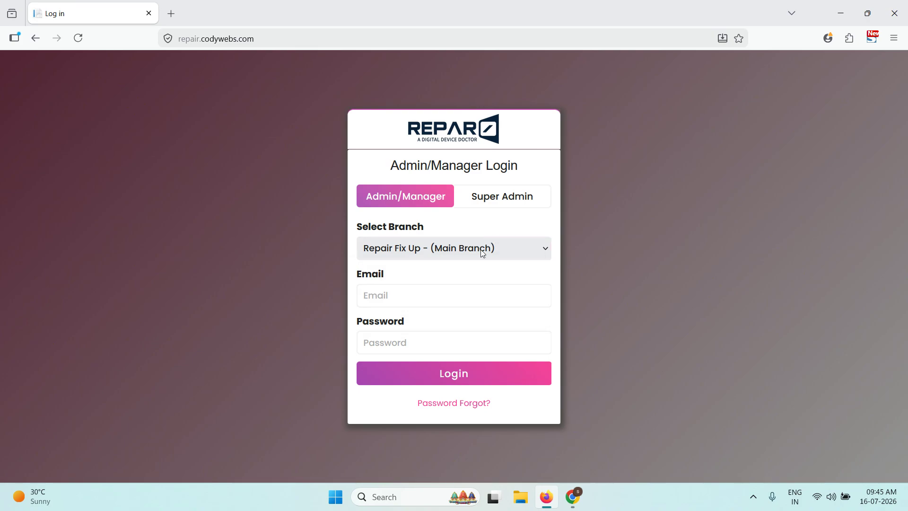
- Log in as super admin with the saved e-mail and a re-entered password
click(490, 209)
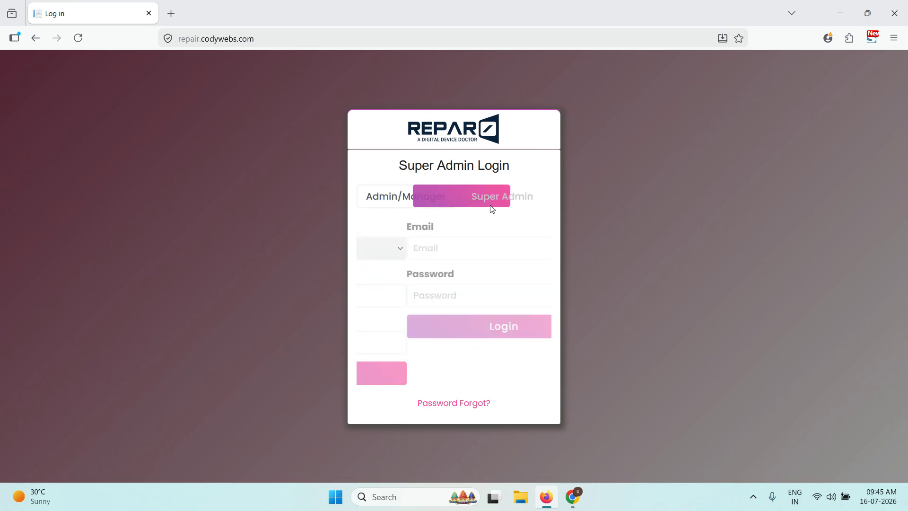
click(462, 243)
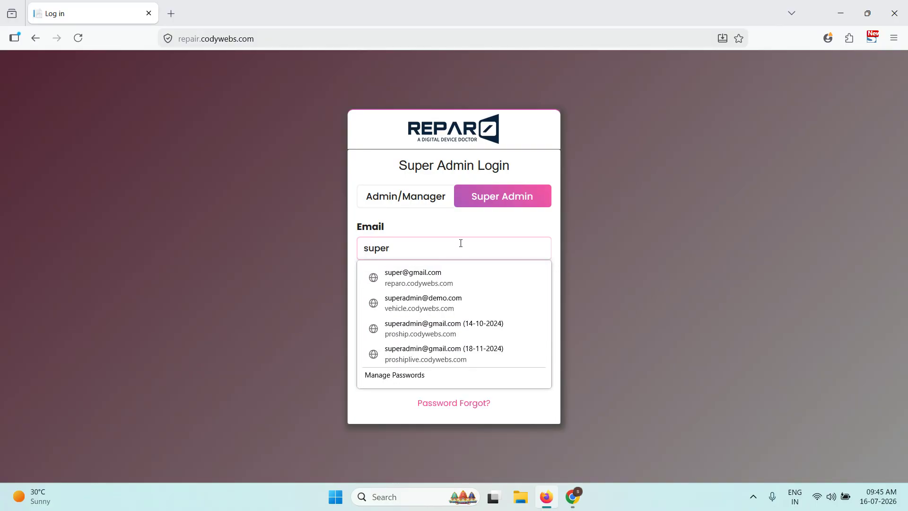
click(453, 274)
click(441, 307)
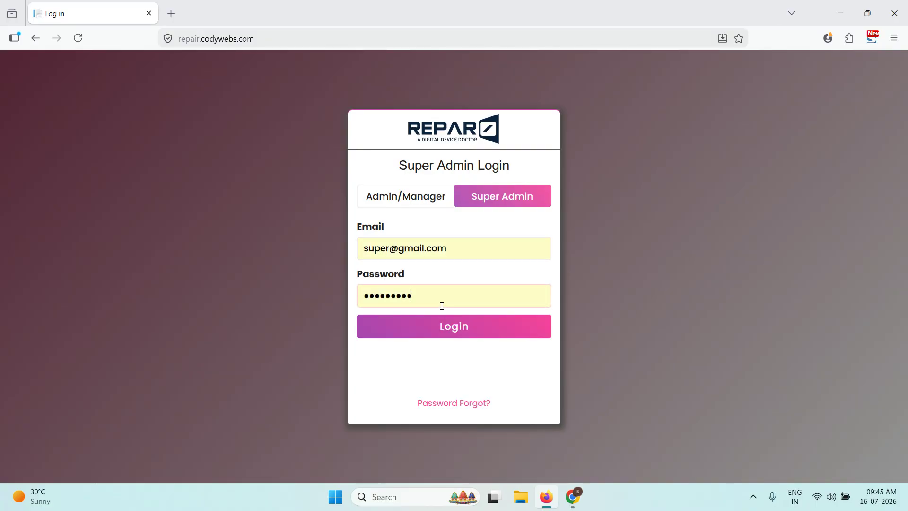
key(BackSpace)
key(BackSpace)
key(BackSpace)
key(BackSpace)
key(BackSpace)
key(BackSpace)
key(BackSpace)
key(BackSpace)
key(BackSpace)
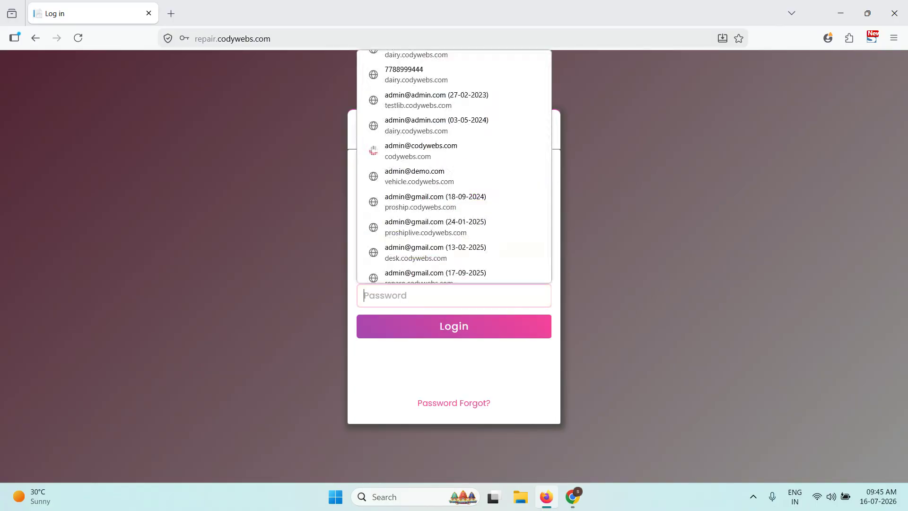
text(1)
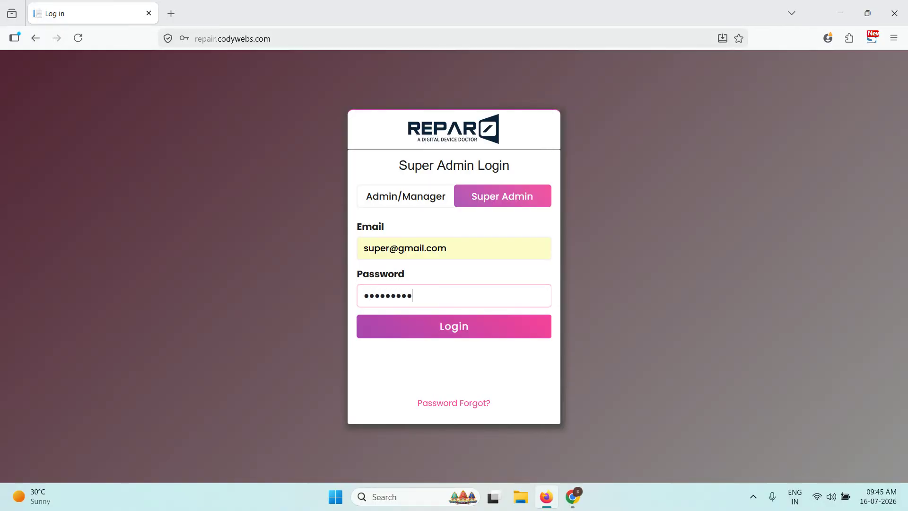
click(461, 331)
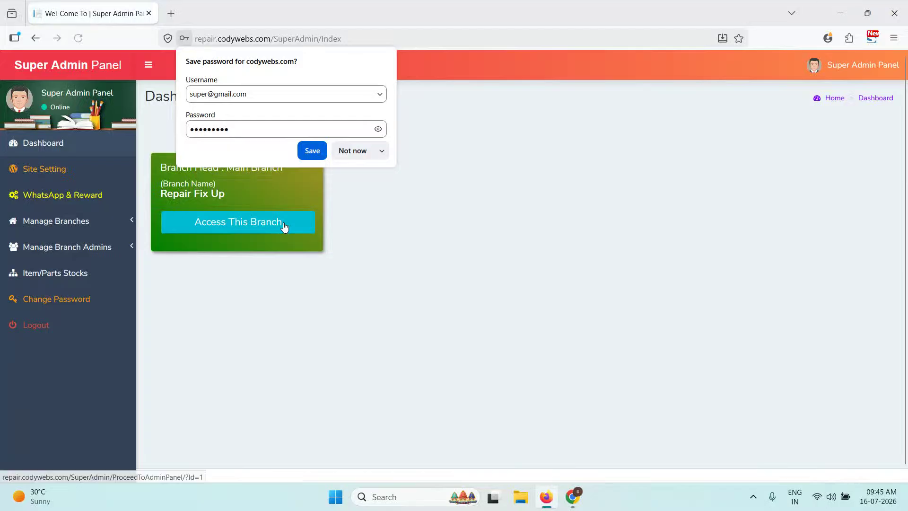
- Open Site Setting and check the currency options without changing them
click(406, 279)
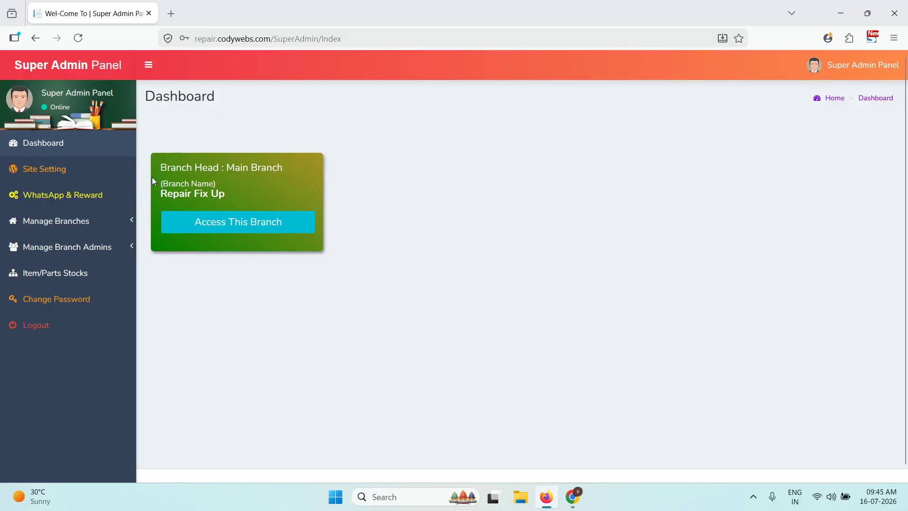
click(75, 174)
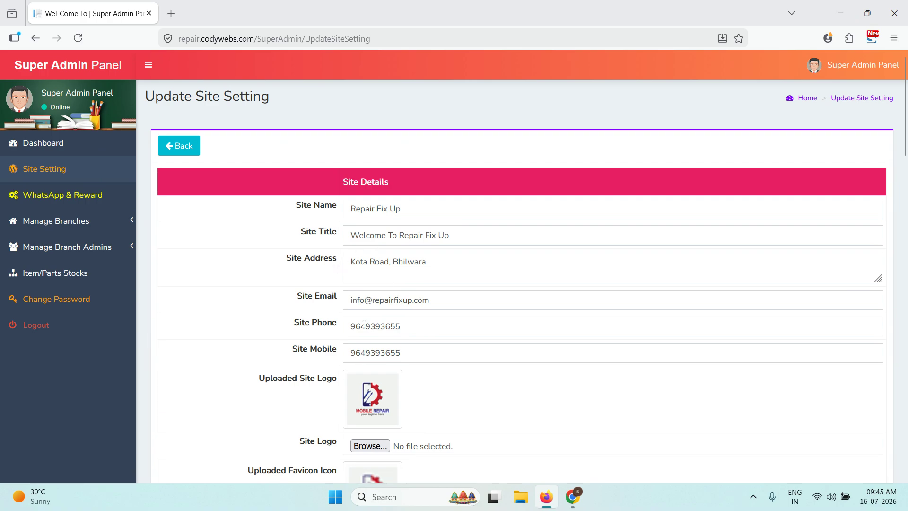
scroll(364, 302, down, 3)
scroll(370, 279, down, 3)
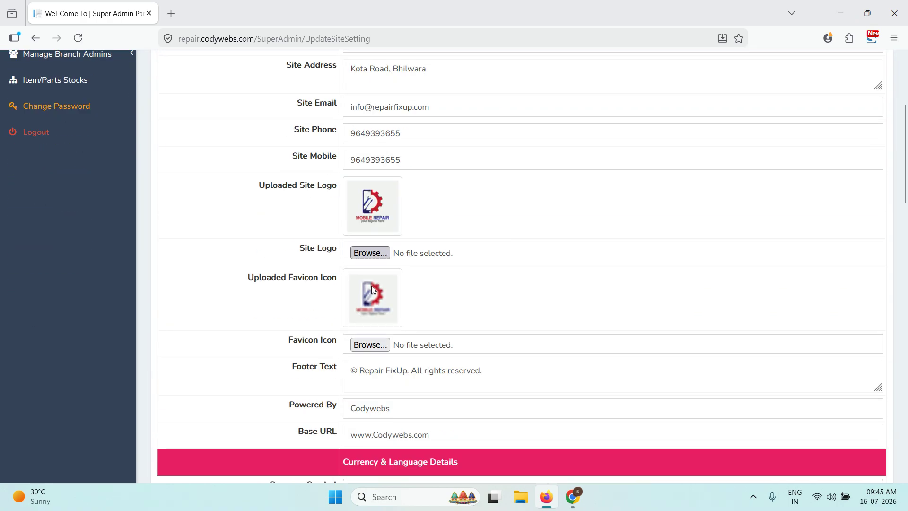
scroll(364, 253, down, 3)
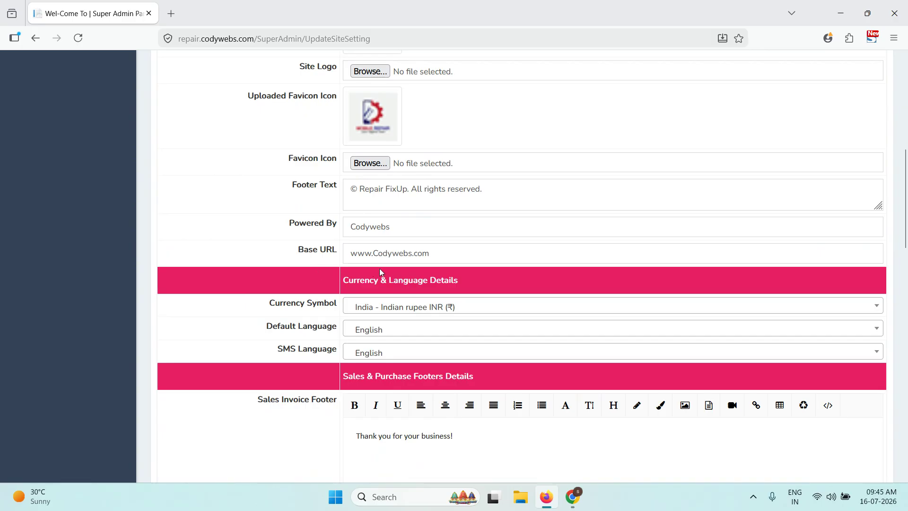
click(373, 307)
click(374, 307)
- Scroll down to Prefixes Details, select the service prefix SER, then scroll back up
scroll(272, 306, down, 3)
scroll(302, 226, down, 2)
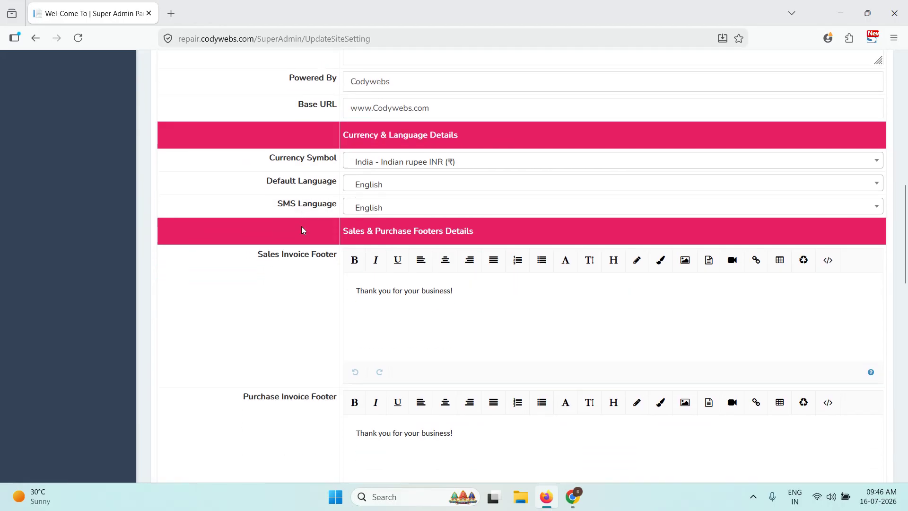
scroll(313, 223, down, 1)
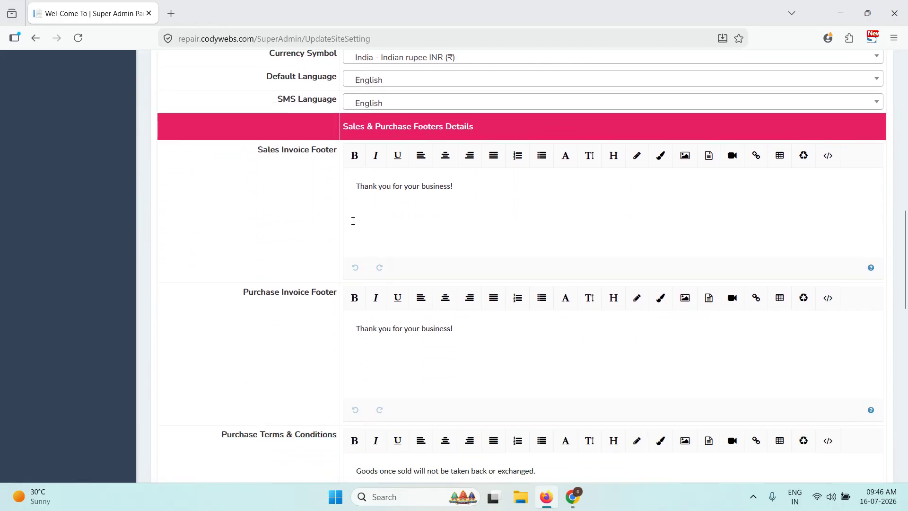
scroll(421, 346, down, 3)
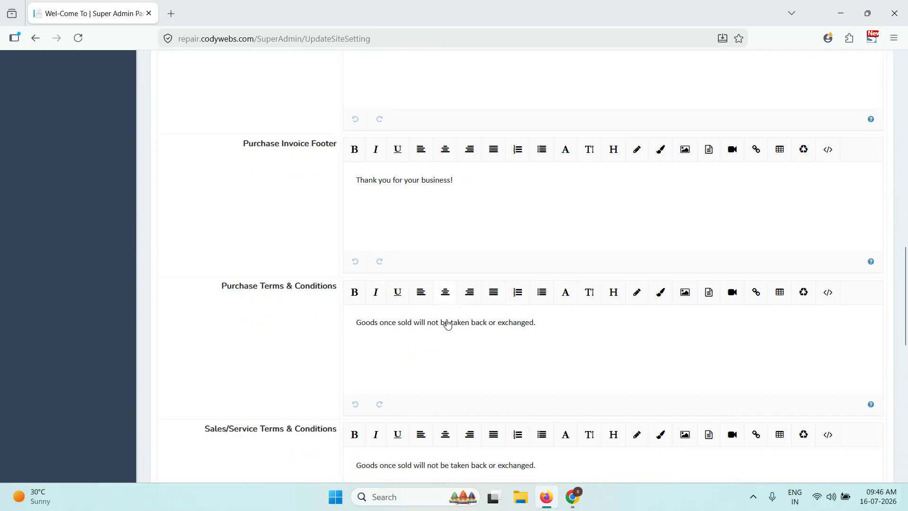
scroll(446, 320, down, 4)
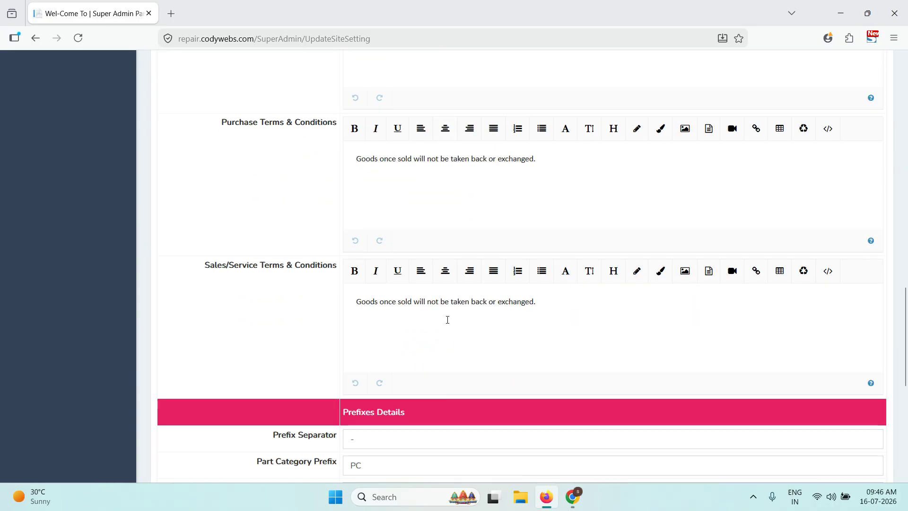
scroll(447, 320, down, 3)
scroll(285, 280, down, 4)
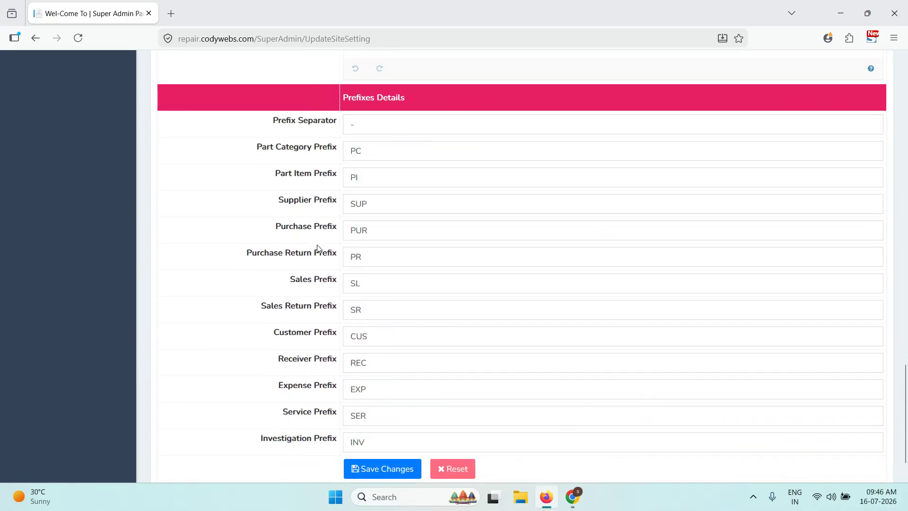
scroll(318, 248, down, 2)
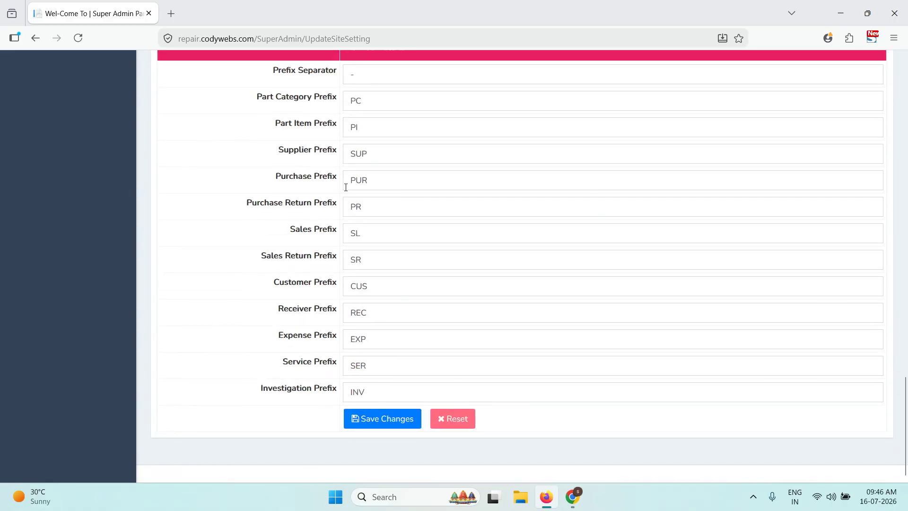
scroll(326, 173, up, 1)
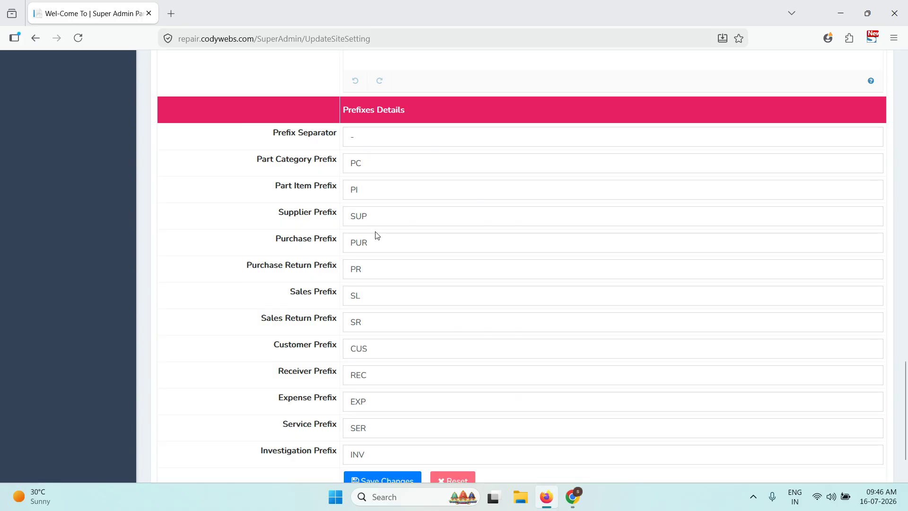
scroll(373, 246, down, 1)
double_click(392, 371)
scroll(363, 293, up, 2)
scroll(360, 331, up, 15)
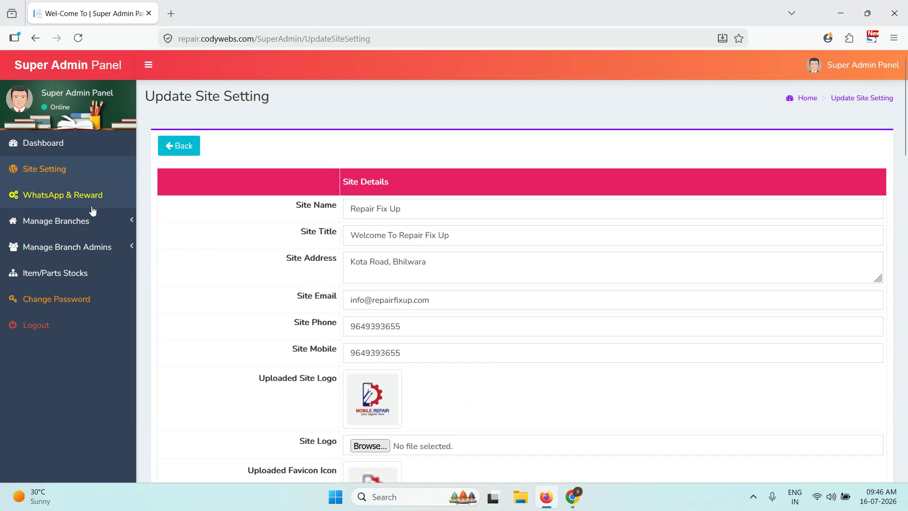
- Visit WhatsApp & Reward, then list branches under Manage Branches to show Repair Fix Up
click(90, 203)
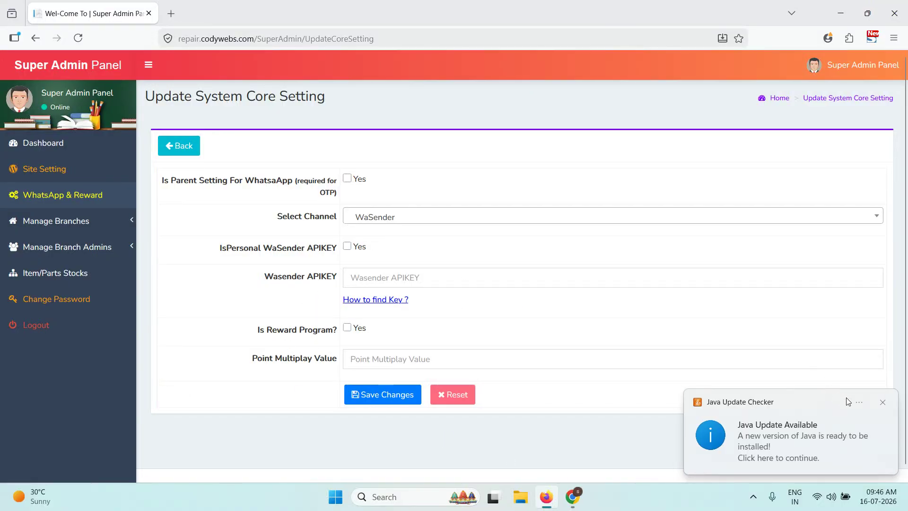
click(883, 402)
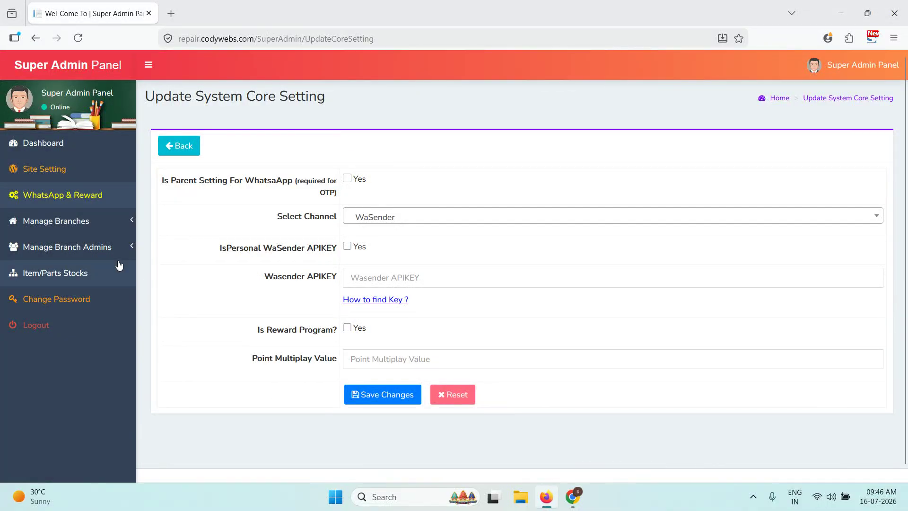
click(80, 221)
click(45, 267)
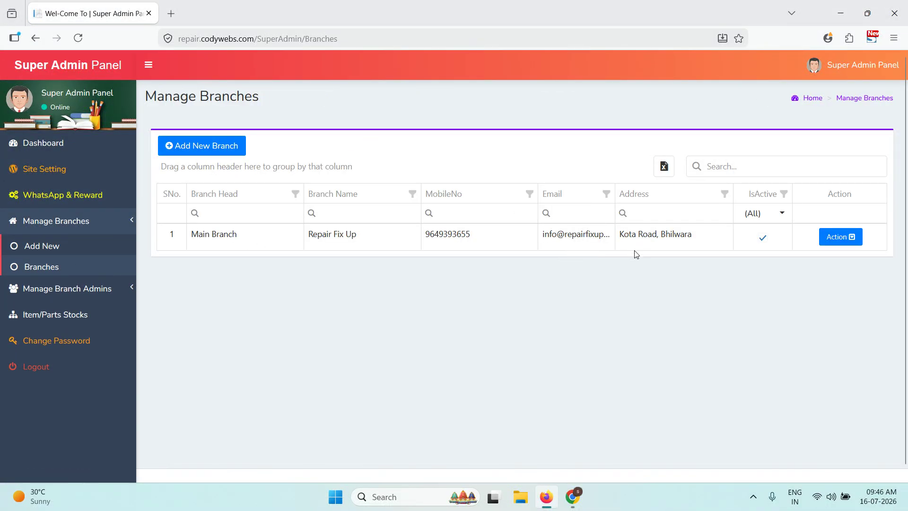
- Review the Repair Fix Up branch's edit form through Signature & Terms, then return to the dashboard
click(840, 237)
click(837, 282)
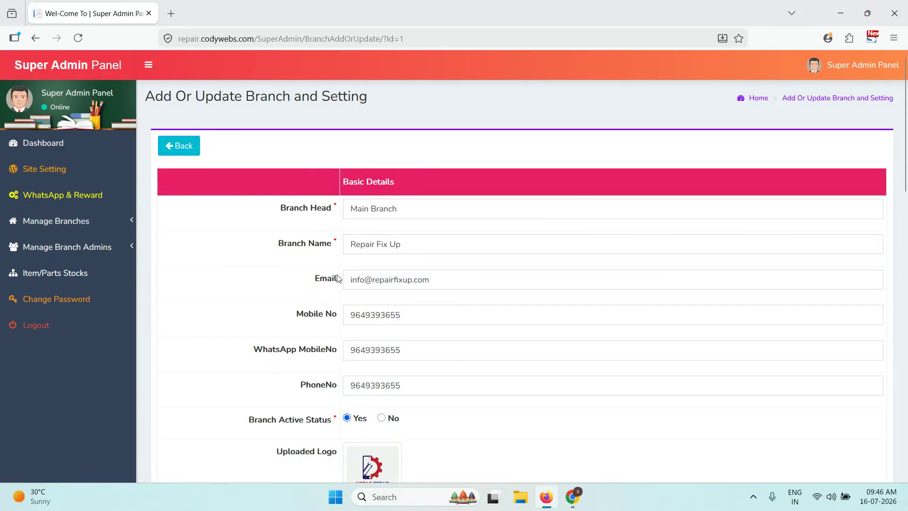
scroll(345, 293, down, 2)
scroll(321, 312, down, 6)
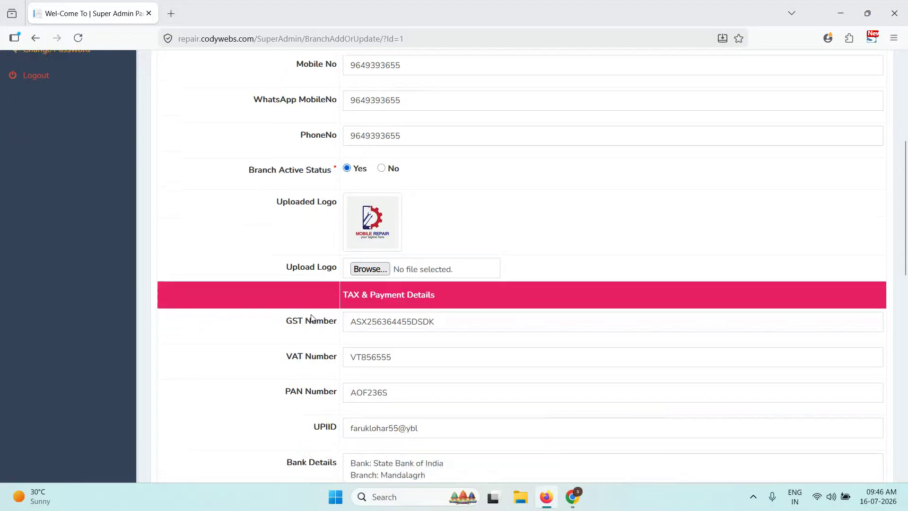
scroll(273, 343, down, 10)
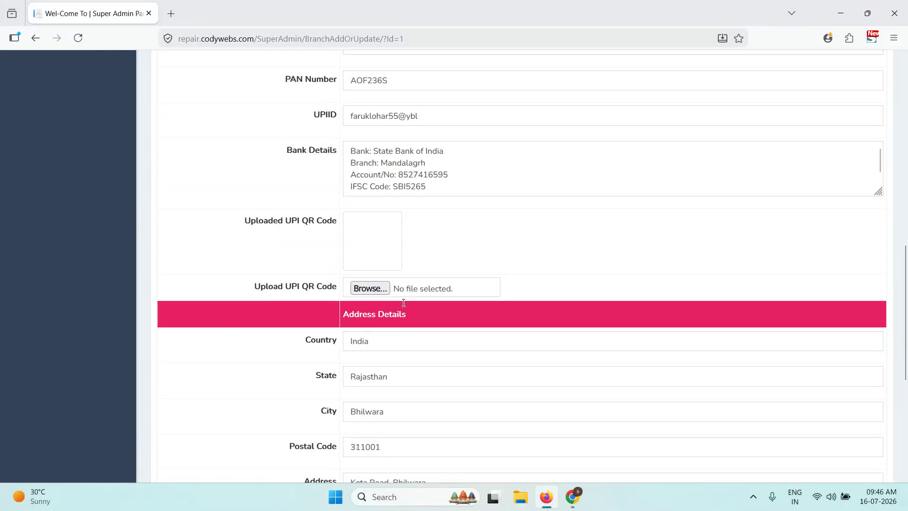
scroll(375, 195, down, 1)
scroll(474, 300, down, 9)
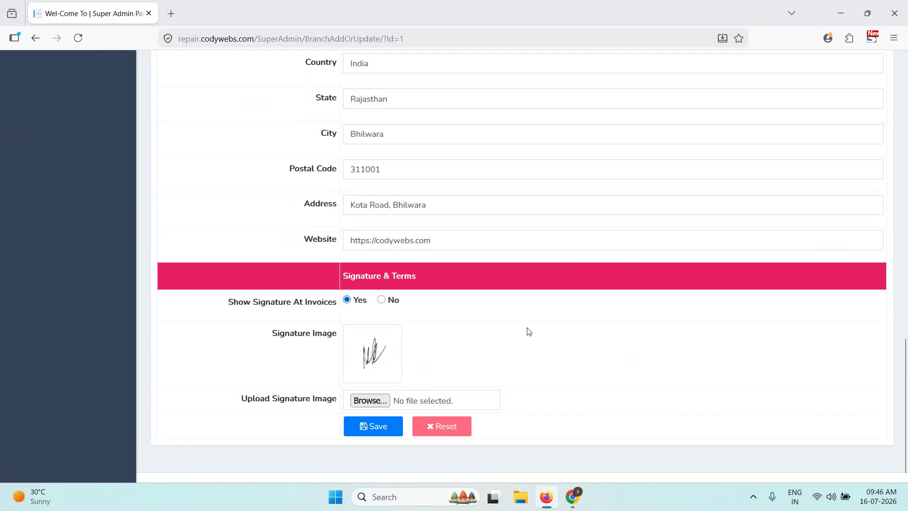
scroll(529, 331, up, 20)
scroll(528, 331, down, 20)
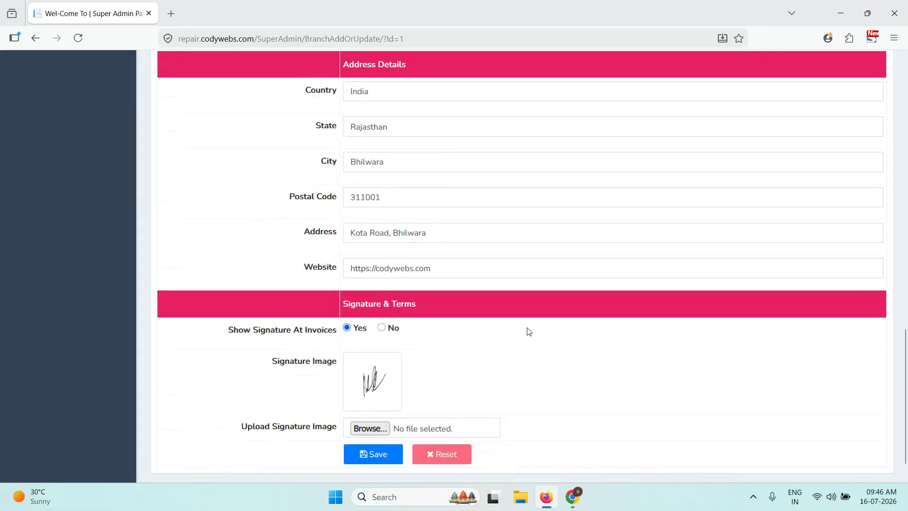
scroll(431, 325, down, 1)
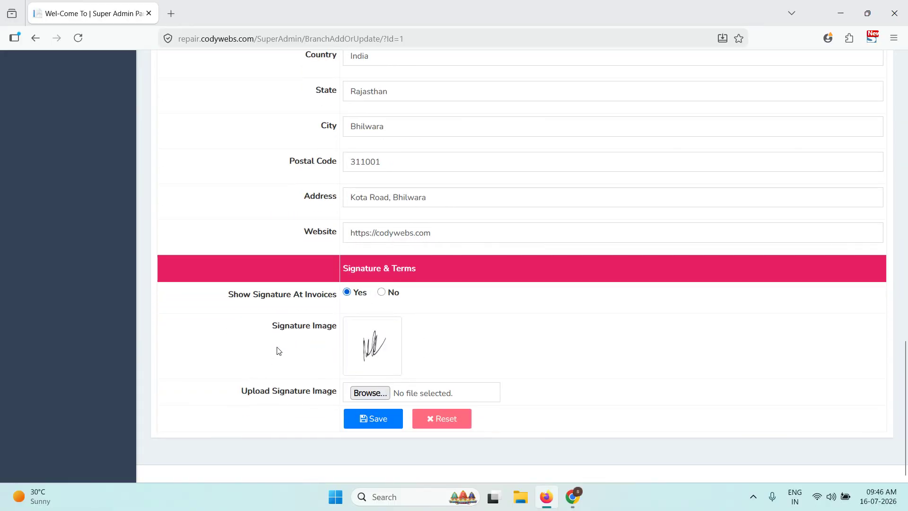
scroll(420, 360, up, 20)
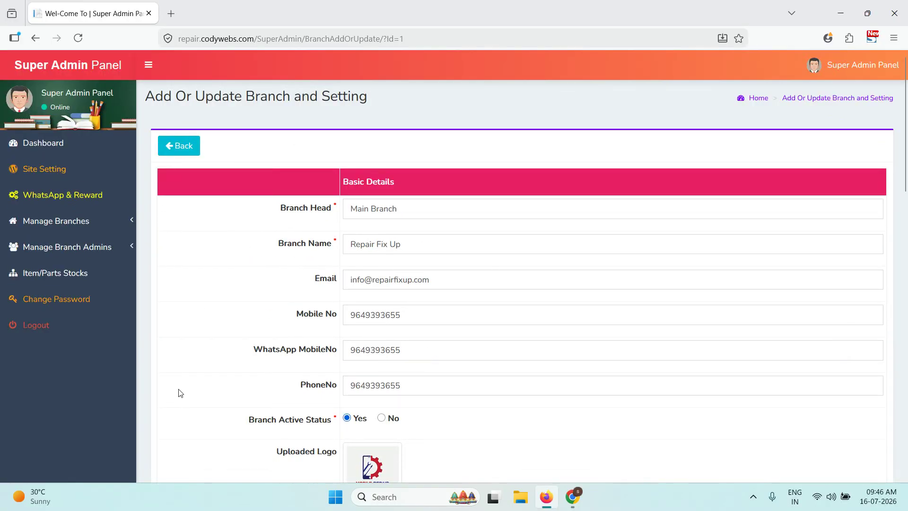
click(26, 142)
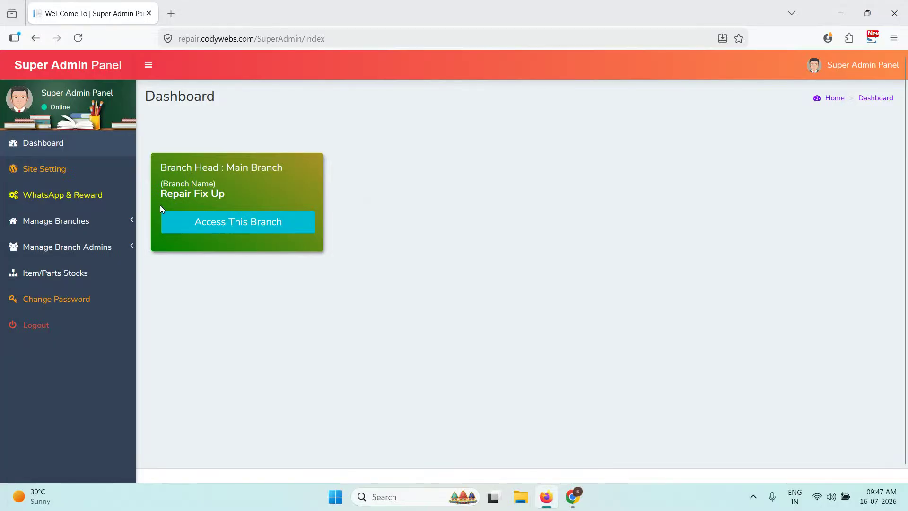
- Access the Repair Fix Up branch and highlight its Purchase and Services Summary figures
click(235, 222)
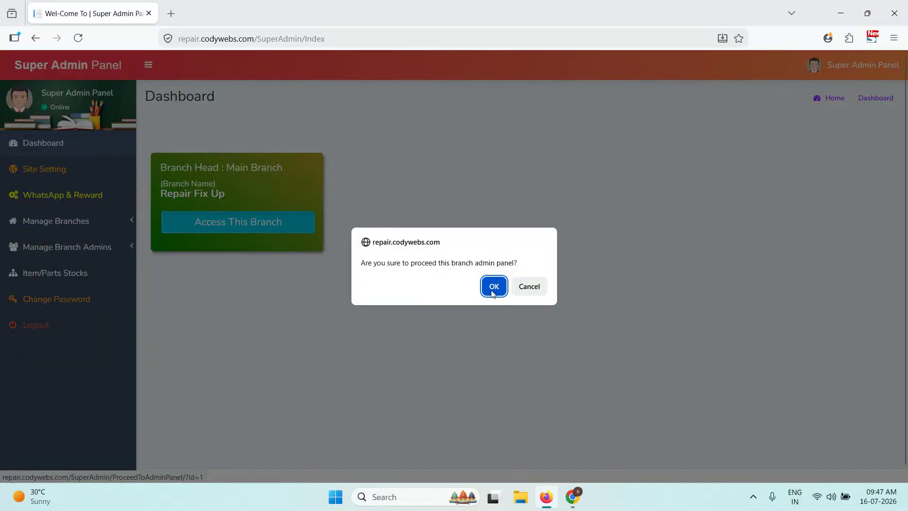
click(490, 290)
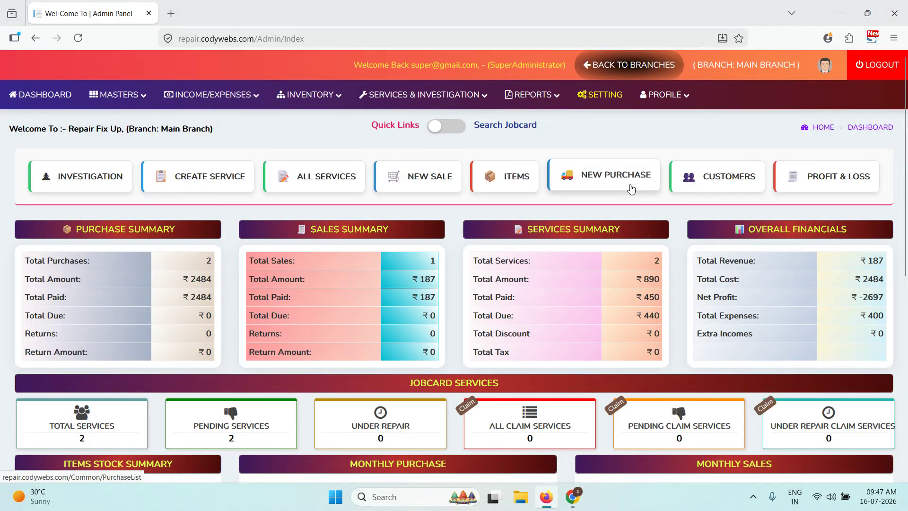
scroll(846, 191, down, 1)
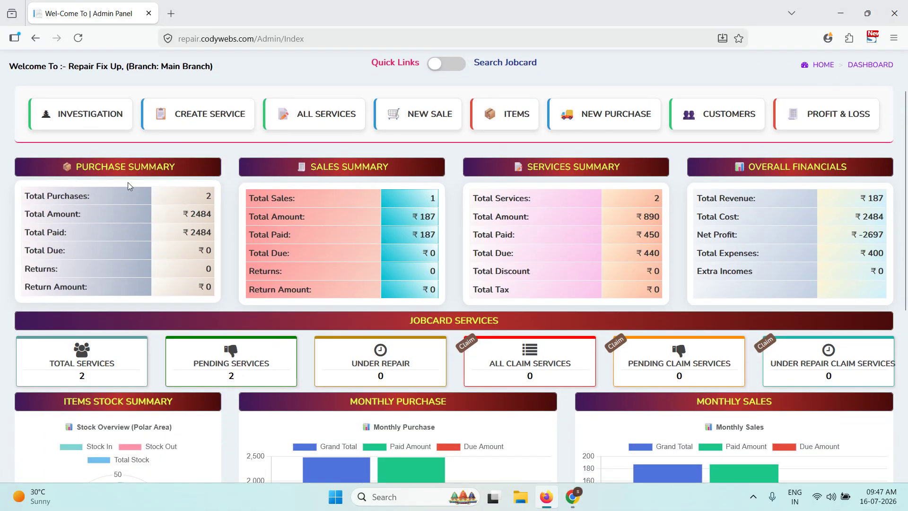
drag(81, 166, 141, 269)
drag(530, 195, 614, 243)
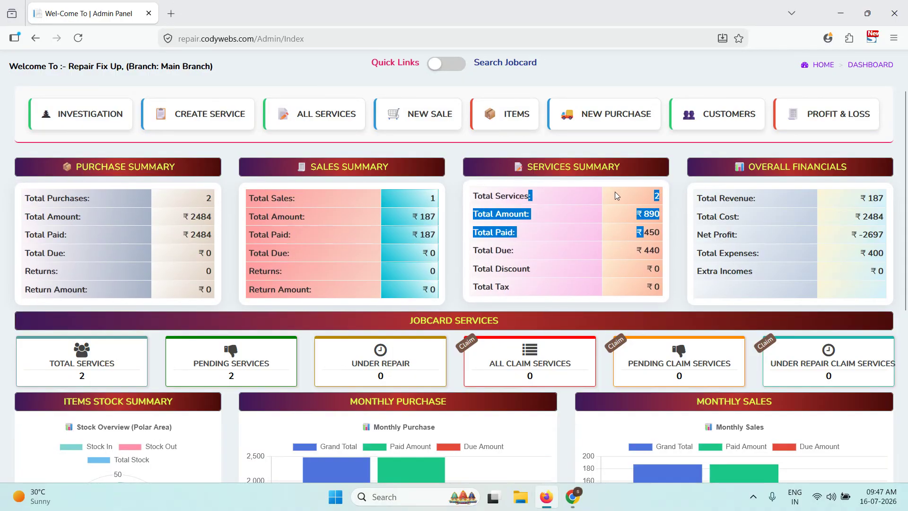
click(609, 208)
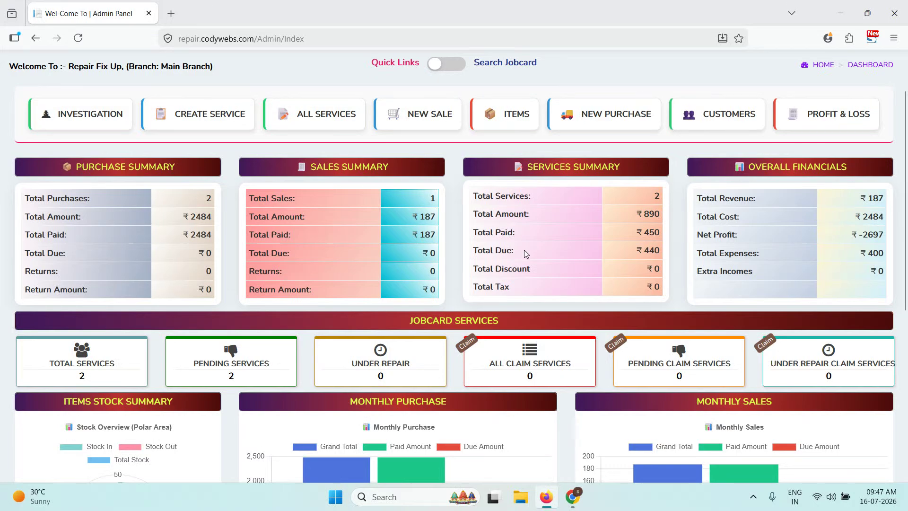
- Scroll through the charts to the Delay Service table and show delayed SER-2's actions
scroll(633, 256, down, 2)
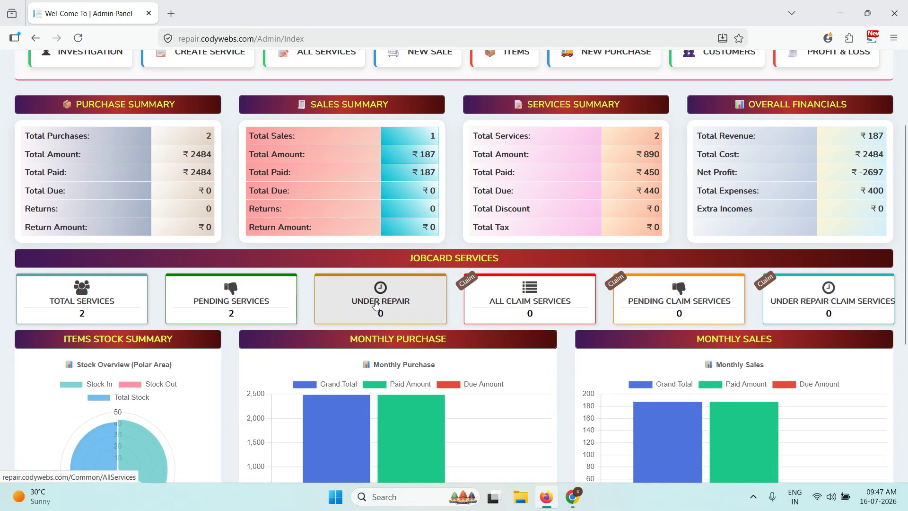
scroll(350, 284, down, 3)
mouse_move(110, 327)
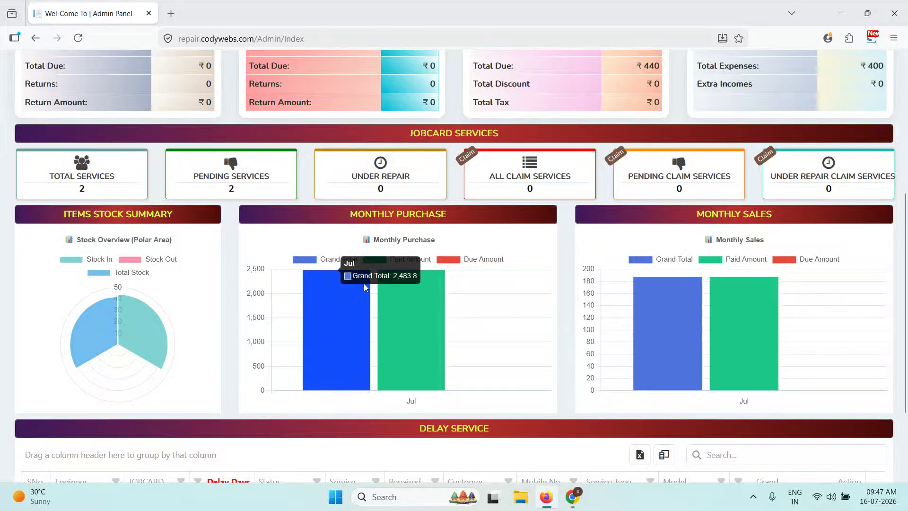
scroll(713, 249, down, 3)
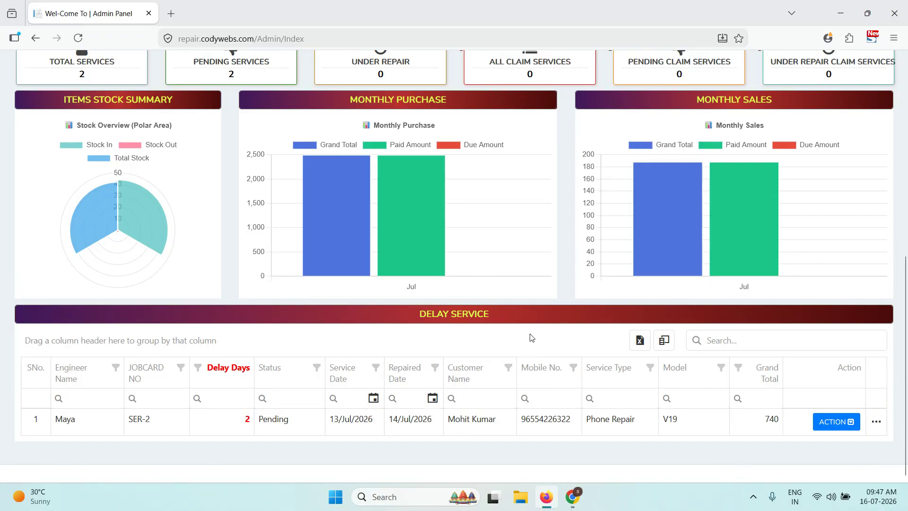
click(832, 427)
scroll(827, 407, down, 2)
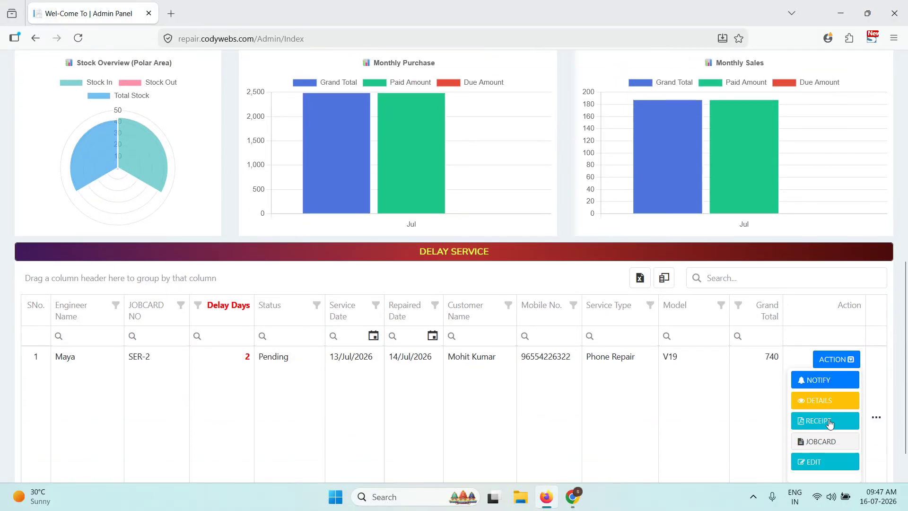
scroll(676, 365, up, 10)
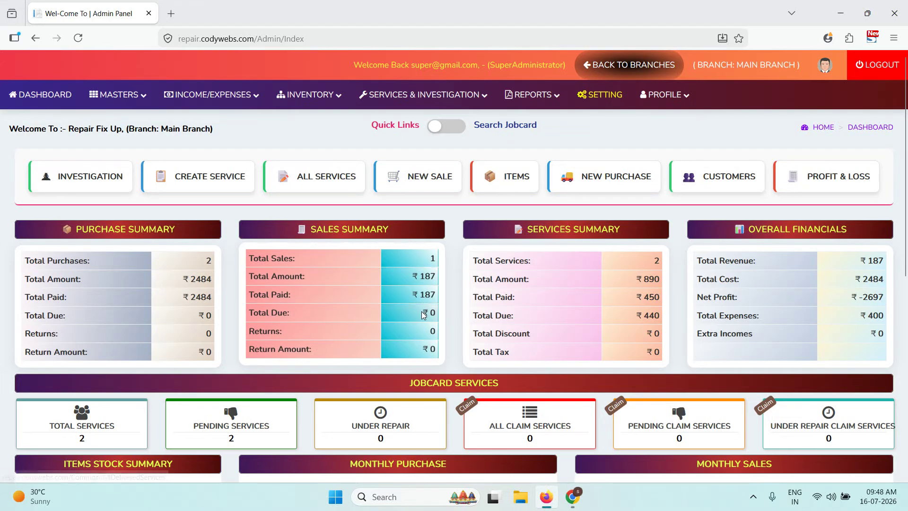
click(119, 95)
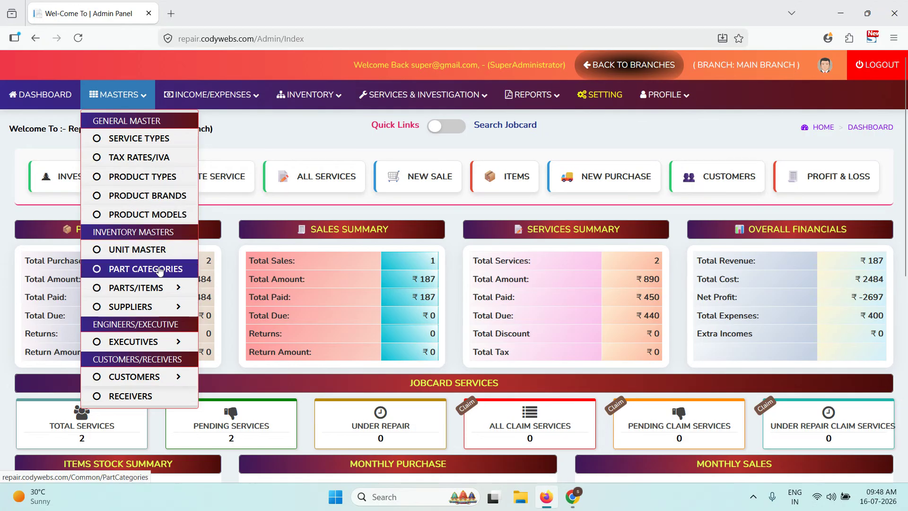
- Browse the Masters, Income/Expenses, Inventory, Services & Investigation and Reports menus
mouse_move(164, 287)
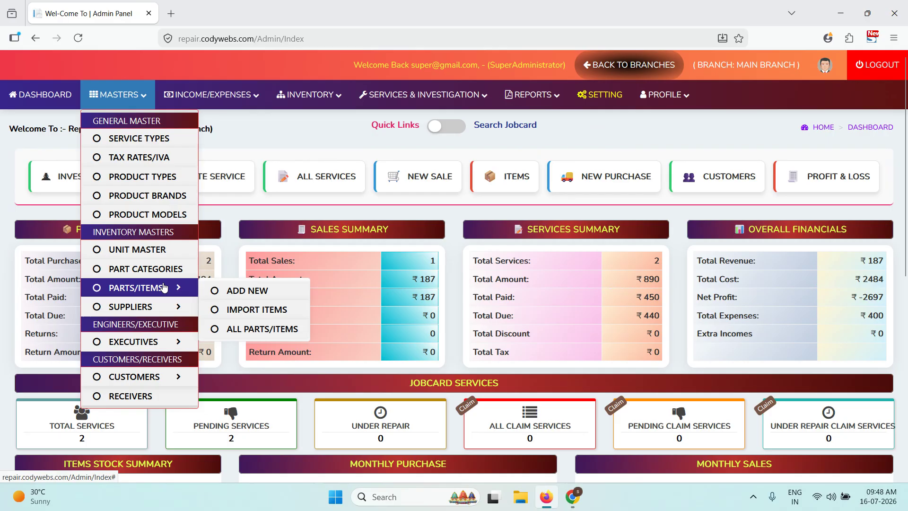
mouse_move(163, 304)
mouse_move(168, 341)
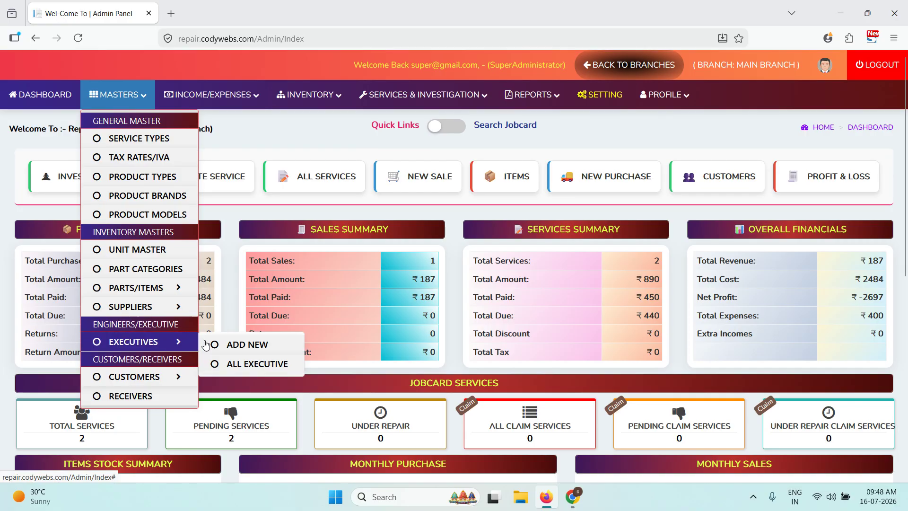
mouse_move(157, 382)
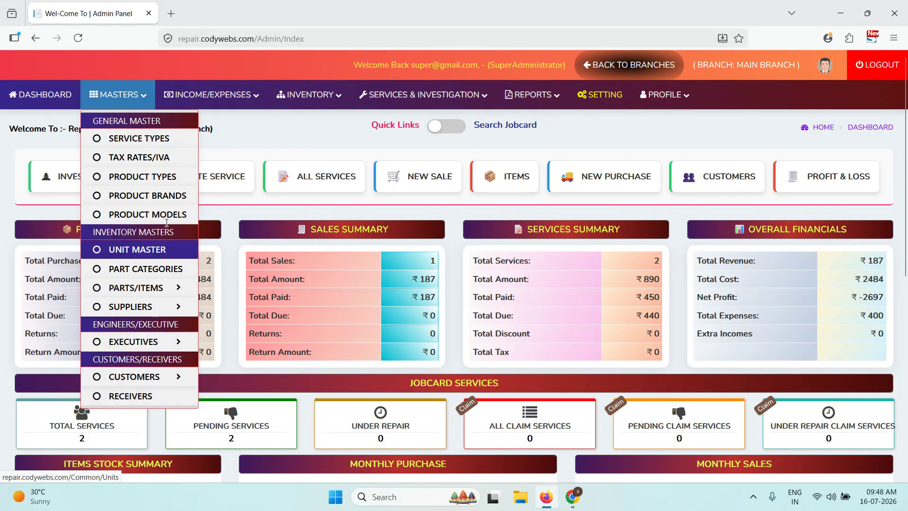
mouse_move(221, 99)
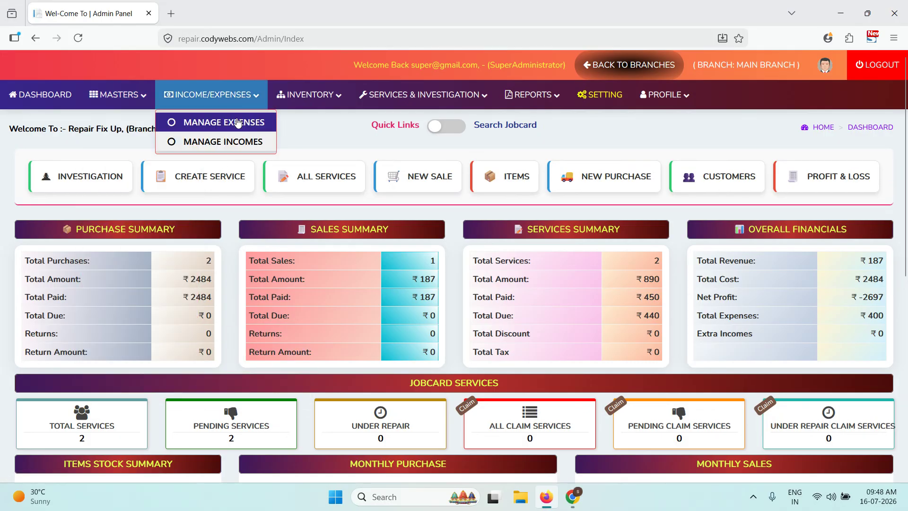
mouse_move(326, 99)
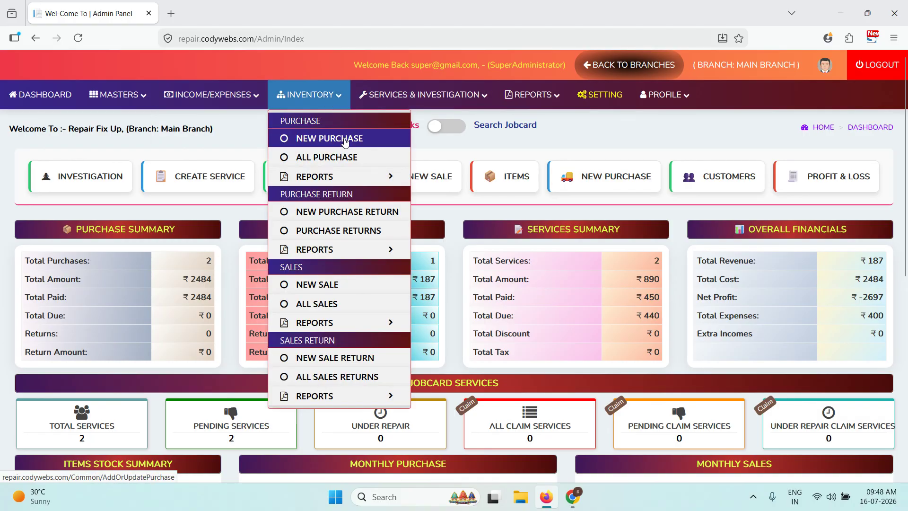
mouse_move(352, 177)
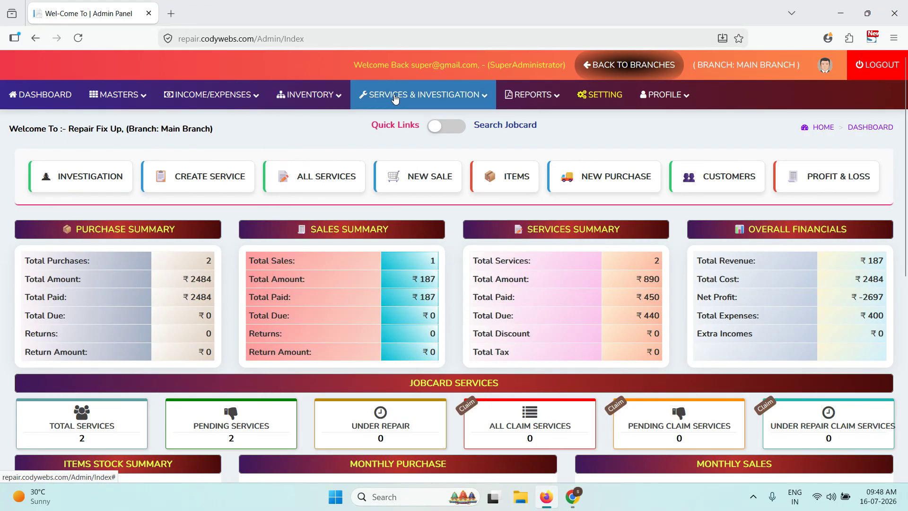
mouse_move(396, 98)
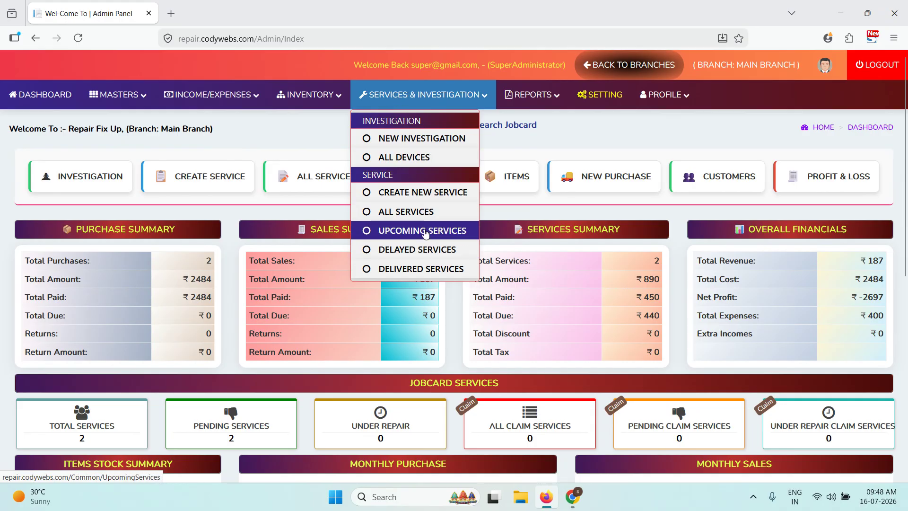
mouse_move(512, 96)
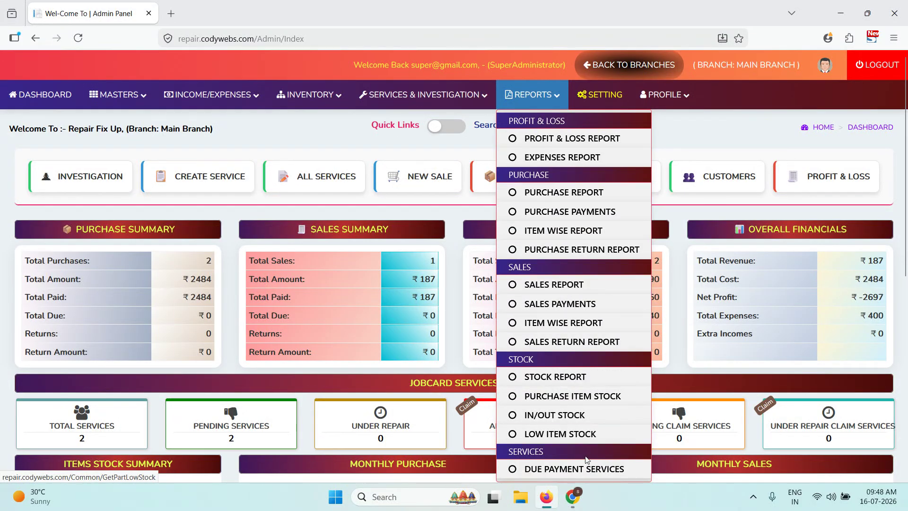
- Glance at the Update Branch Setting page, then scroll through the branch dashboard
click(606, 94)
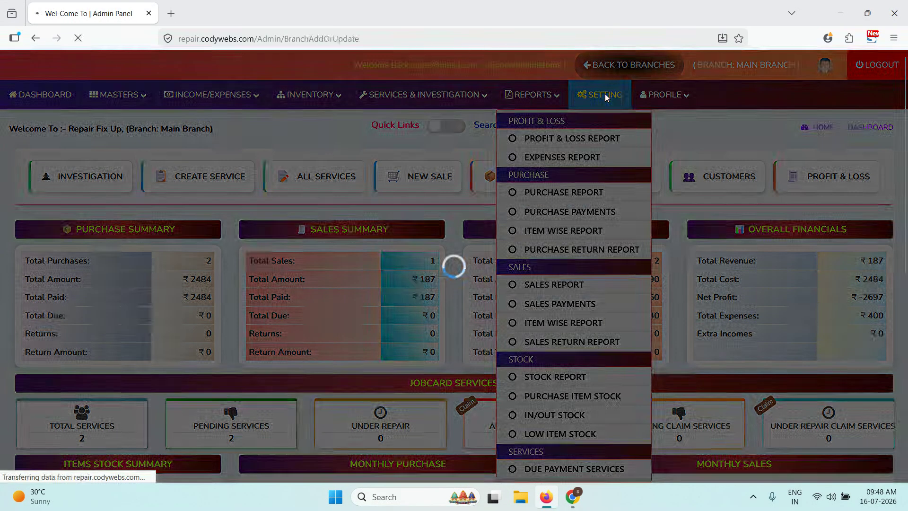
scroll(461, 257, down, 1)
scroll(461, 256, up, 1)
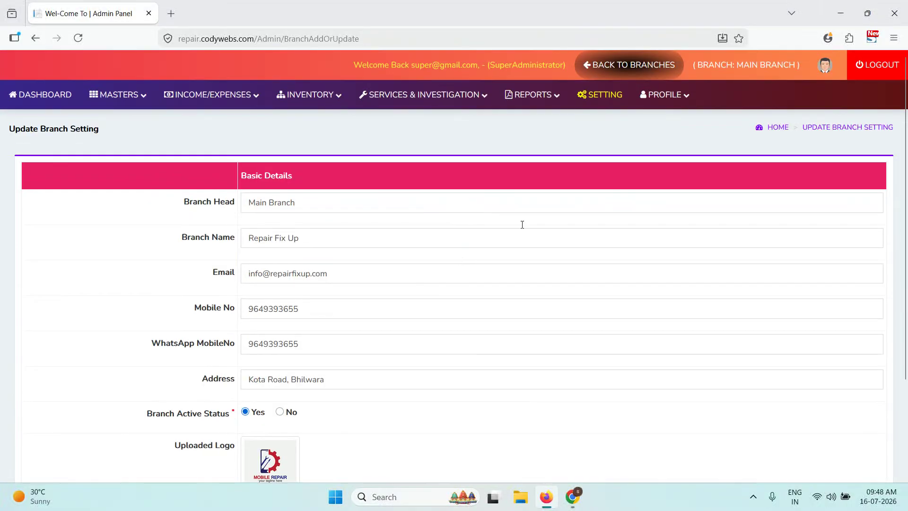
click(40, 94)
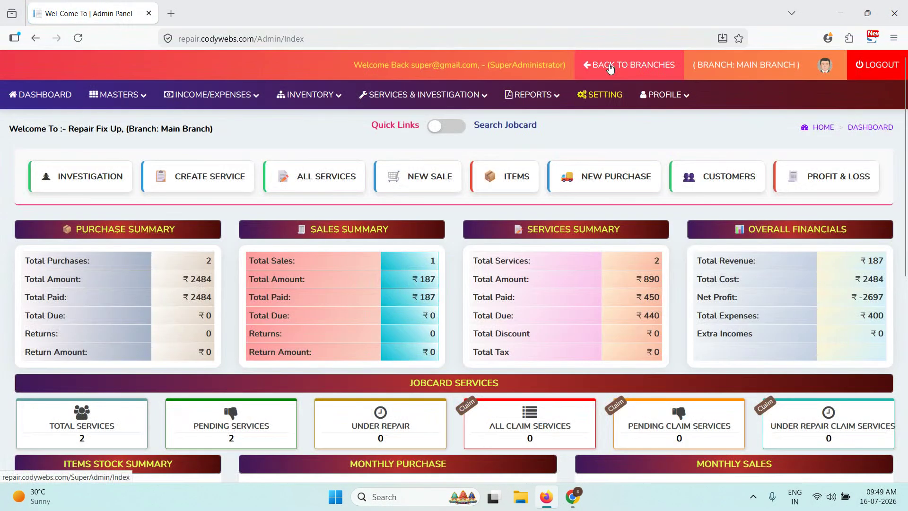
scroll(483, 352, down, 6)
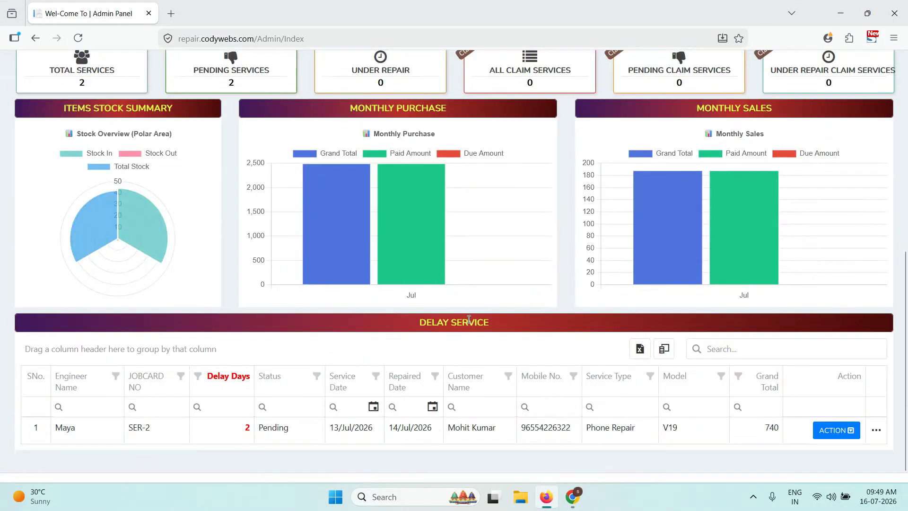
scroll(450, 266, up, 6)
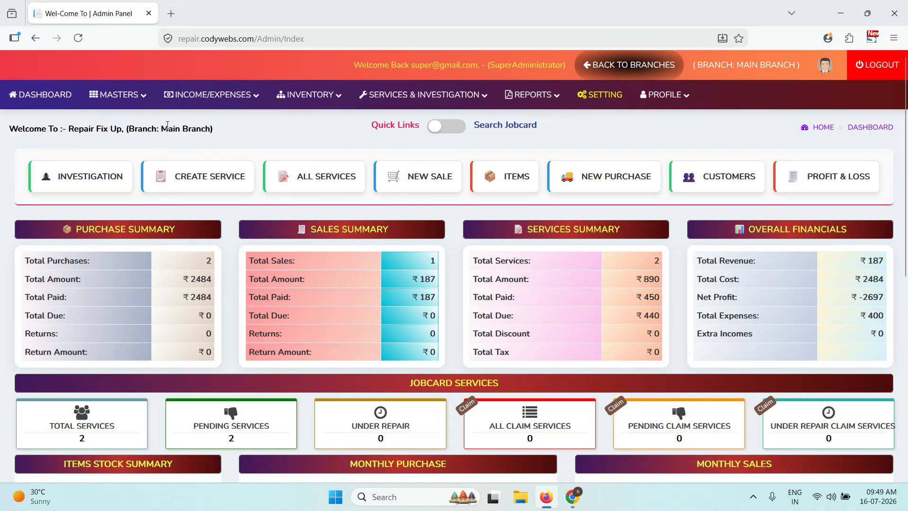
click(118, 95)
- View the five Service Types, previewing the add panel and General Service's actions
click(142, 144)
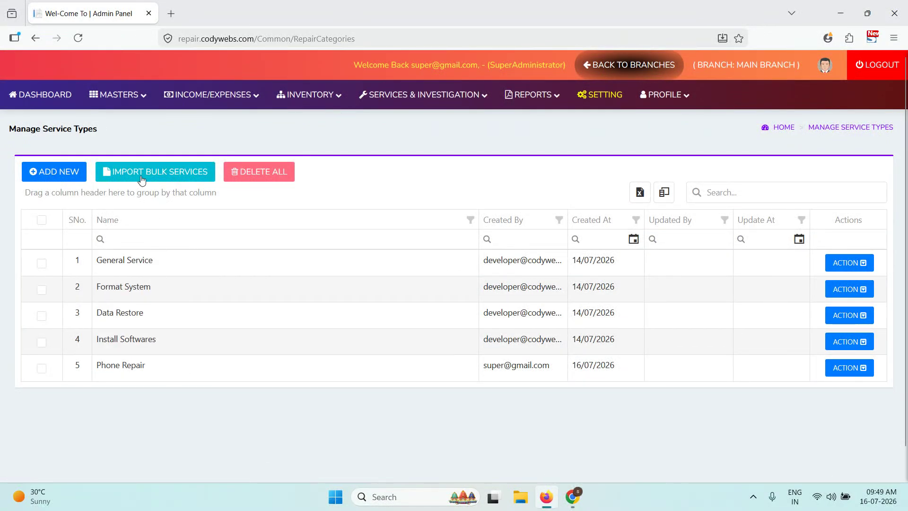
click(53, 173)
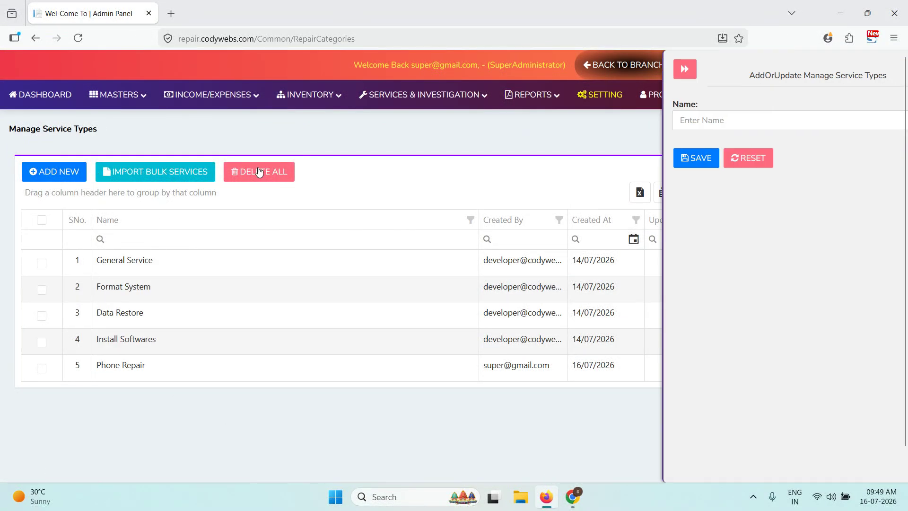
click(681, 71)
click(845, 265)
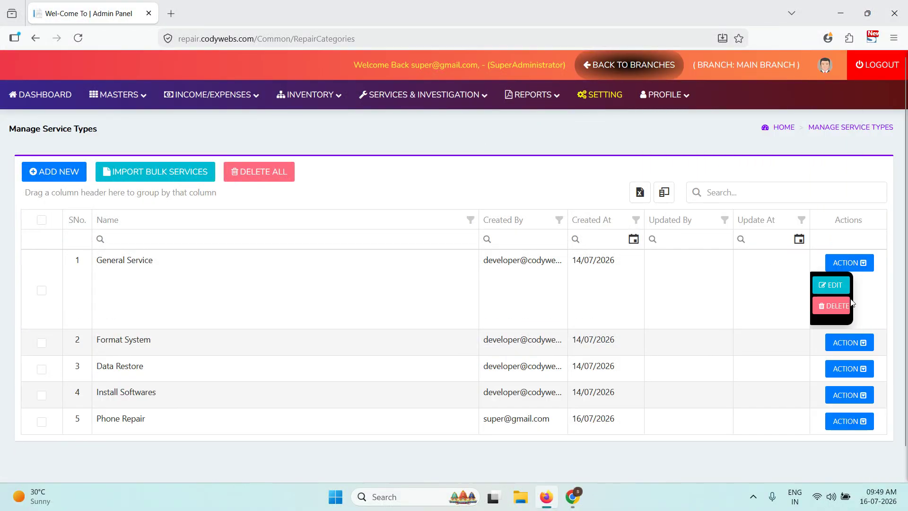
- View Tax/IVA Rates GST 18% and IGST 9%, previewing the add panel and IGST 9% actions
mouse_move(142, 107)
click(138, 154)
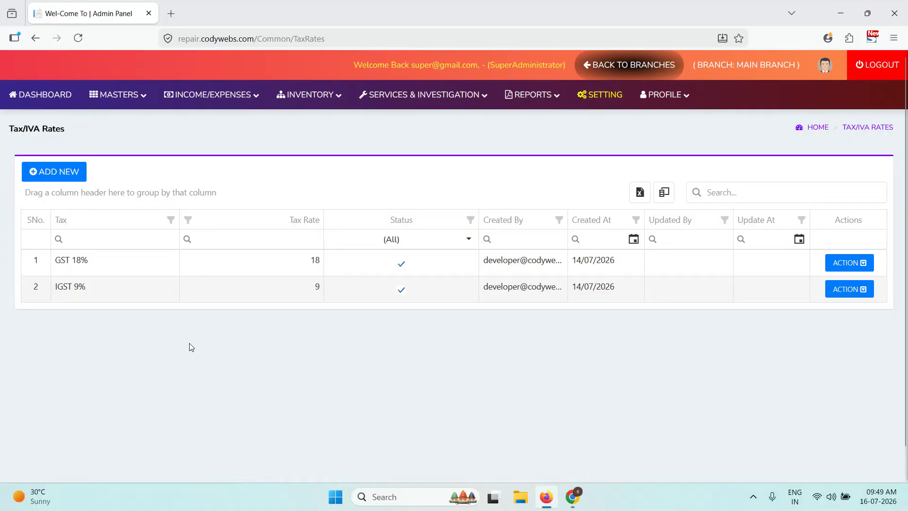
click(29, 176)
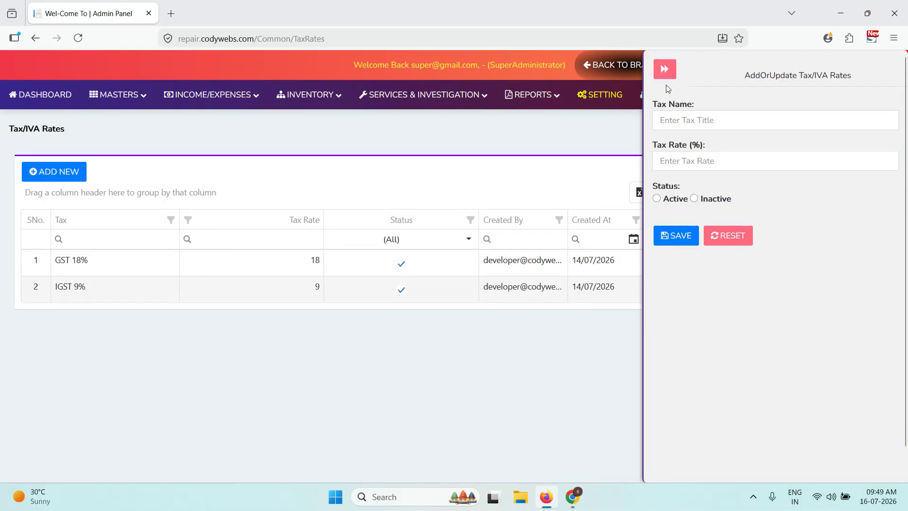
click(665, 69)
click(847, 292)
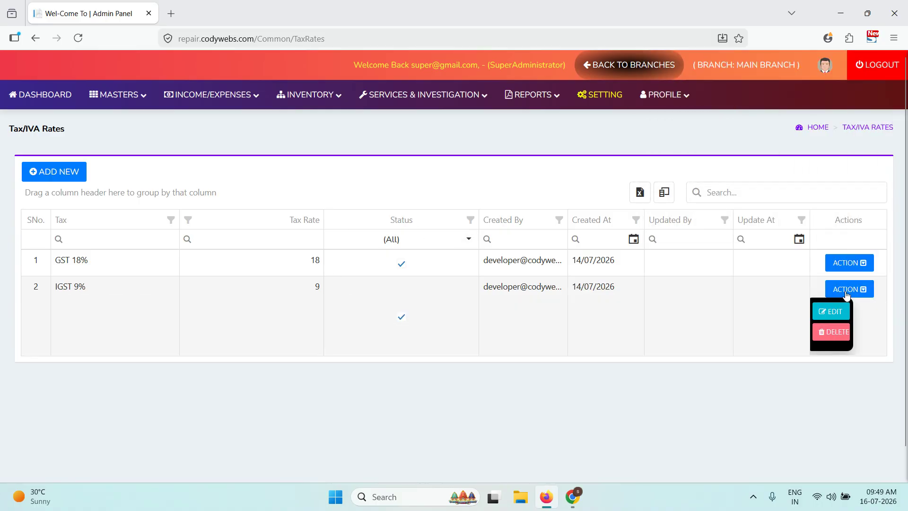
click(128, 97)
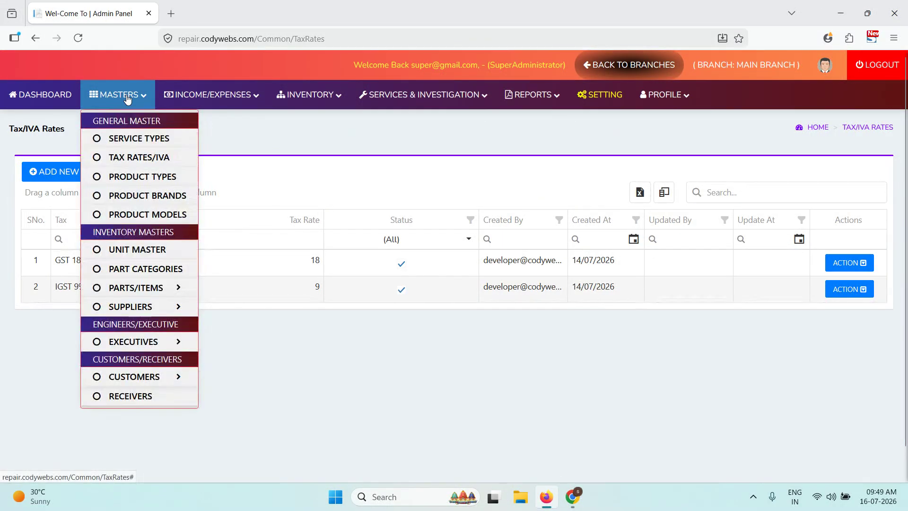
- Browse Product Types (Tablets, Routers, Laptop, Mobiles), closing the add panel unsaved
click(148, 178)
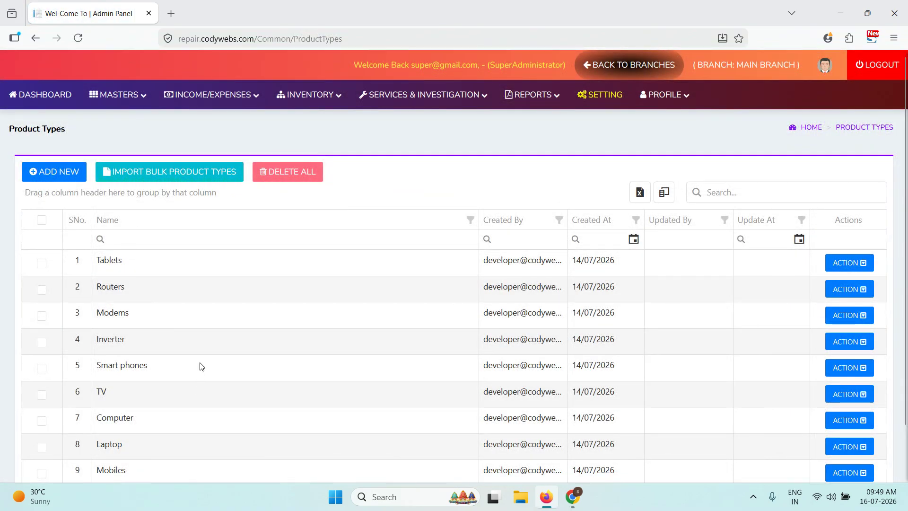
scroll(172, 357, down, 2)
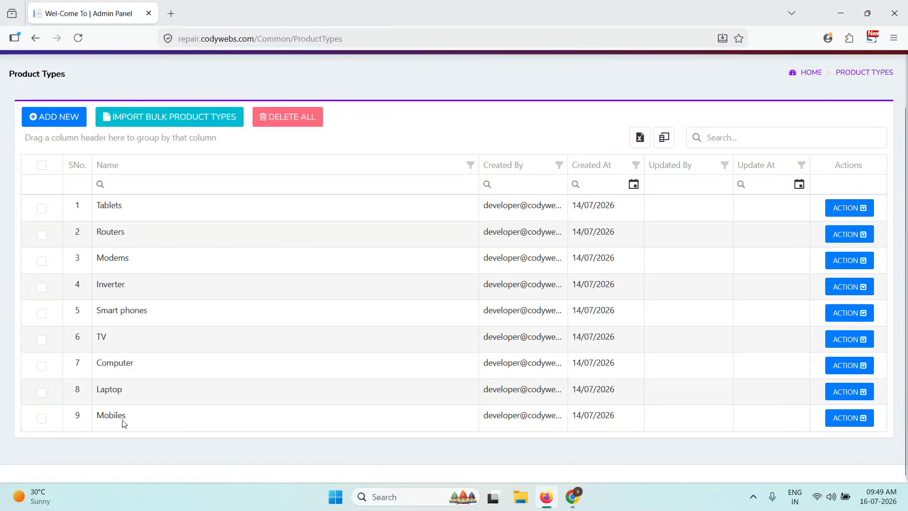
scroll(146, 293, up, 2)
click(47, 179)
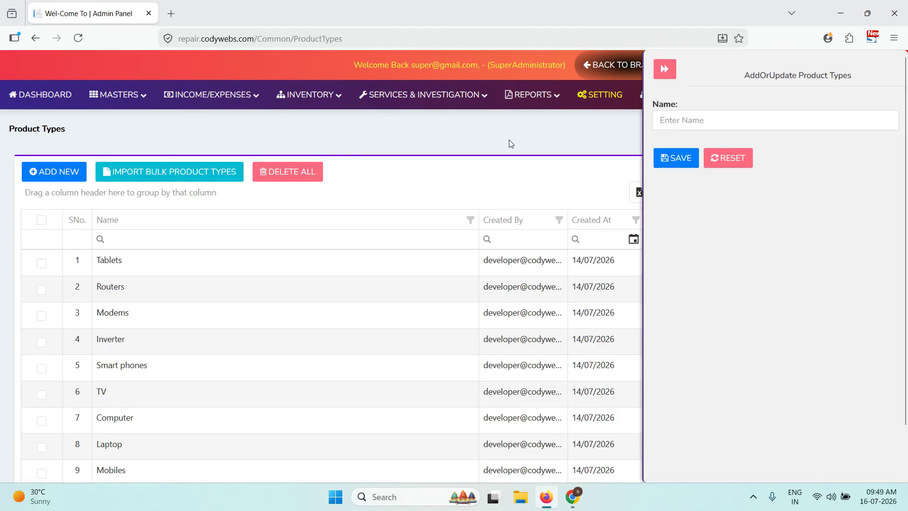
click(665, 70)
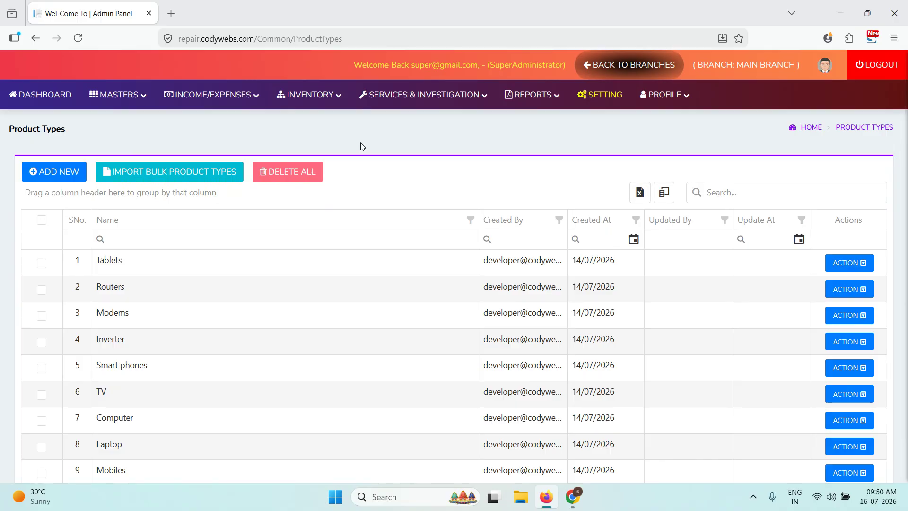
click(122, 103)
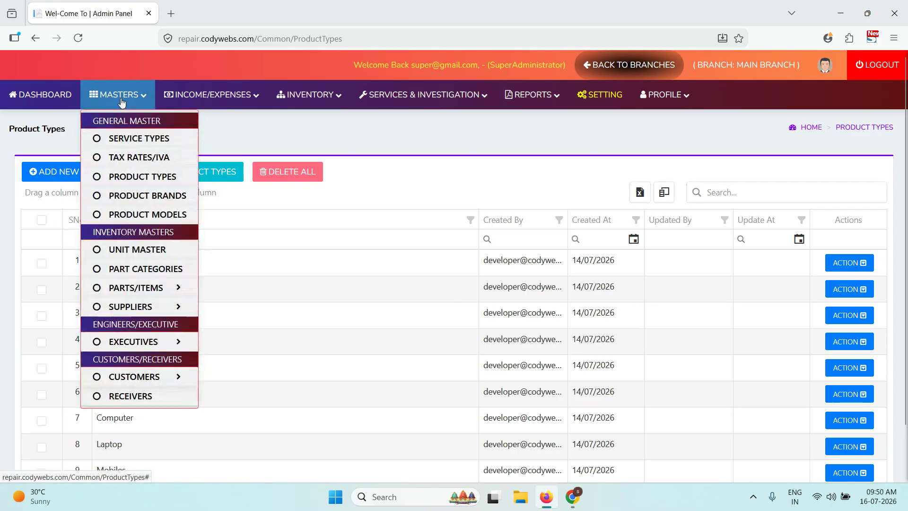
- Open Product Brands, view the bulk brand import page, and return to the brand list
click(165, 198)
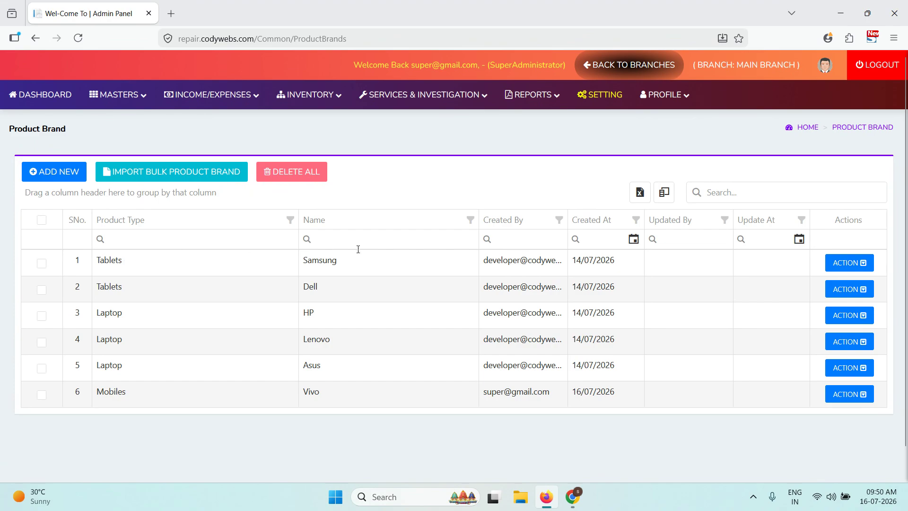
drag(317, 286, 308, 287)
click(162, 173)
scroll(732, 284, down, 1)
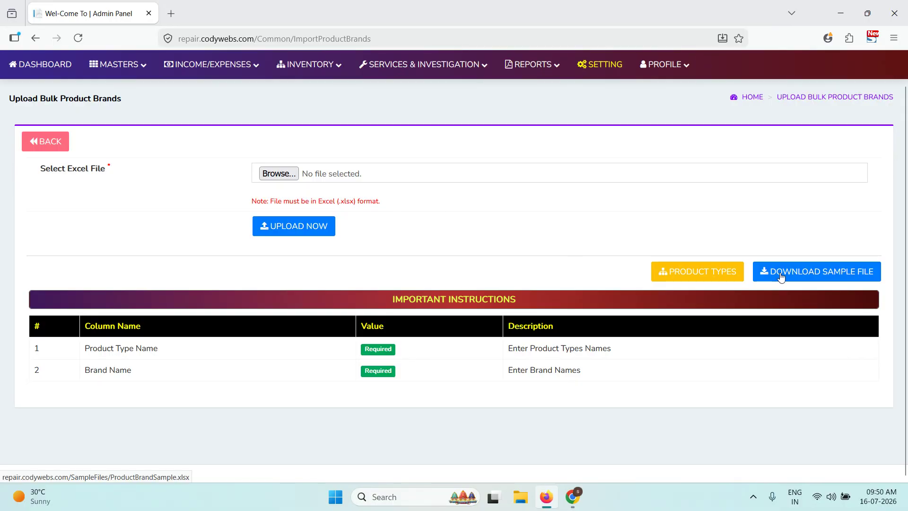
click(66, 146)
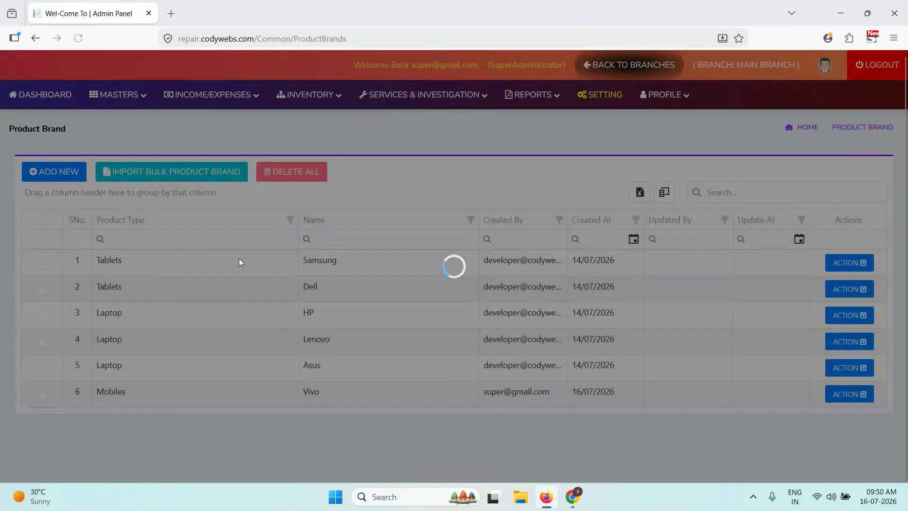
click(119, 94)
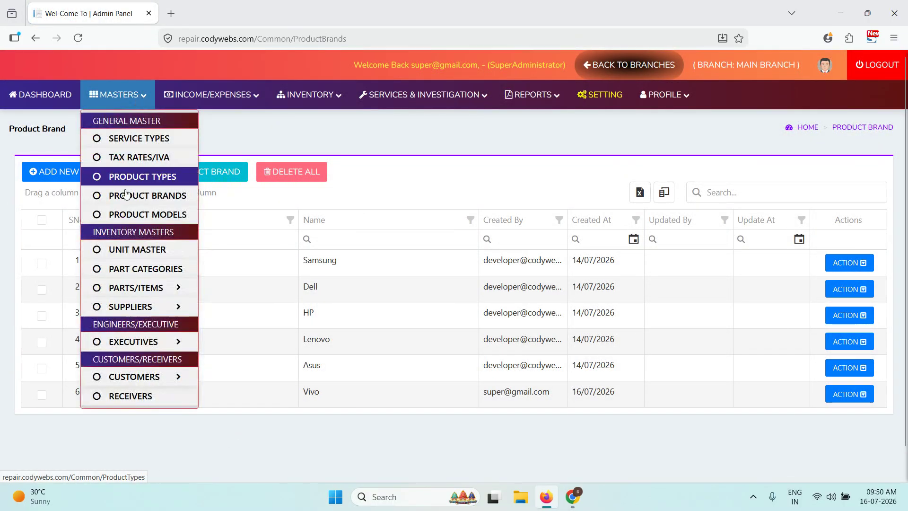
- Open the Product Models list and look over the S-66 model
click(135, 215)
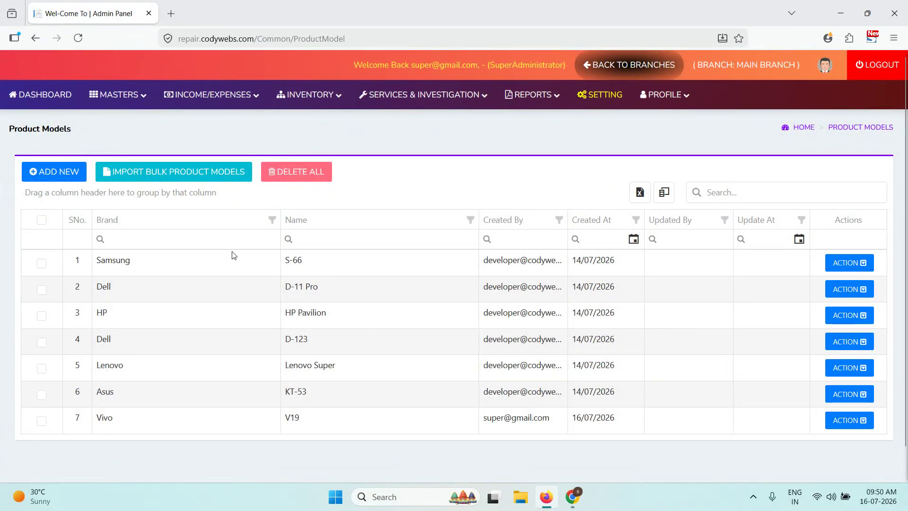
drag(337, 277, 300, 275)
click(340, 303)
- View the Unit Master list (Pcs, Package, Combo, Kilogram, Liter, Inches), then Part Categories
click(111, 87)
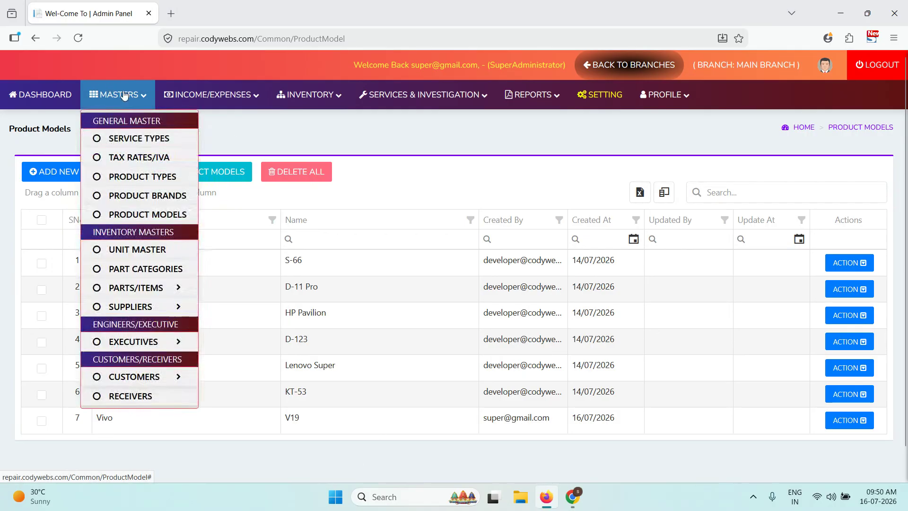
click(171, 255)
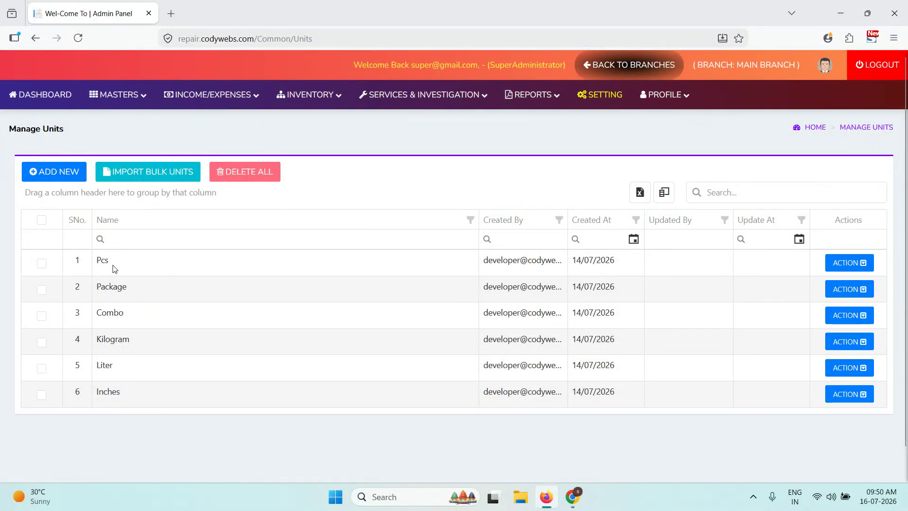
double_click(102, 266)
click(124, 93)
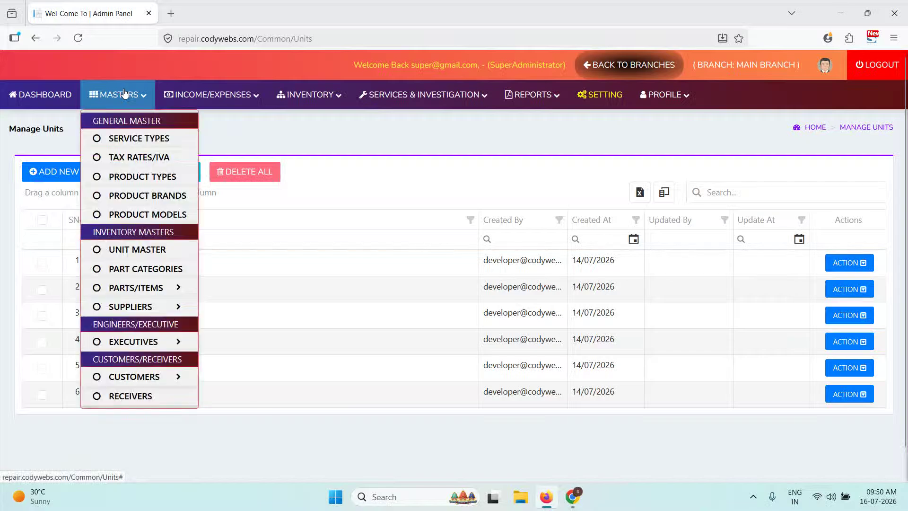
click(152, 267)
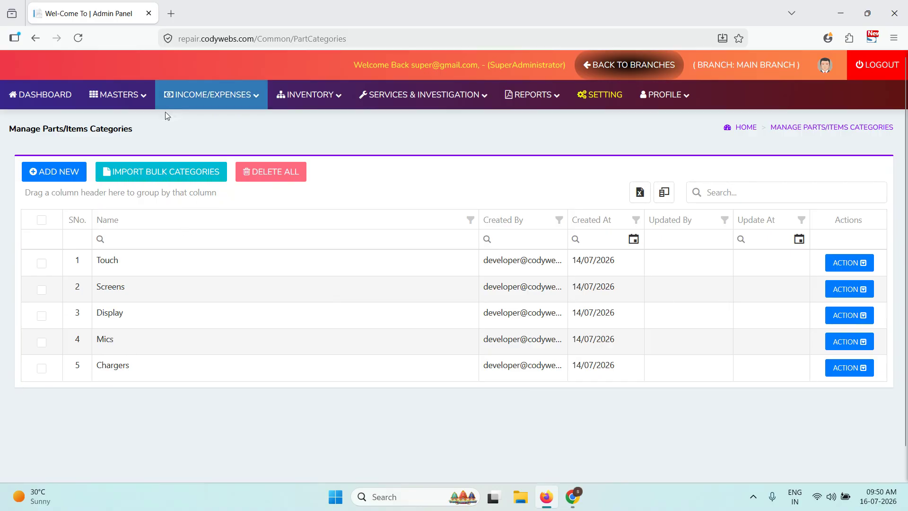
- Open the Parts/Items Add New form and back out to Manage Items
click(119, 97)
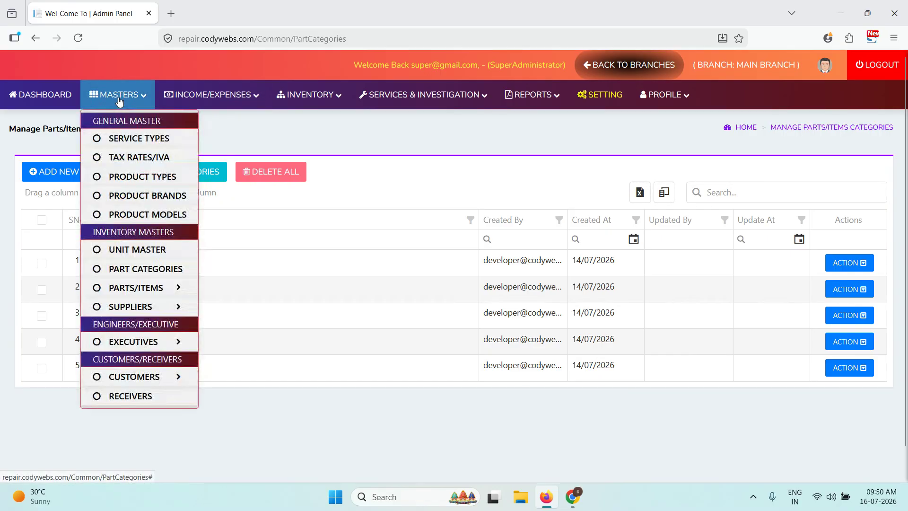
mouse_move(113, 286)
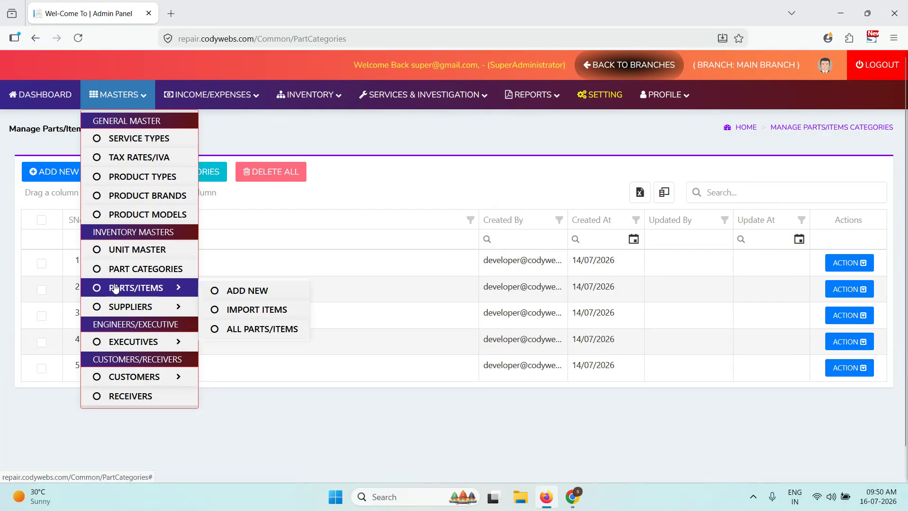
click(228, 290)
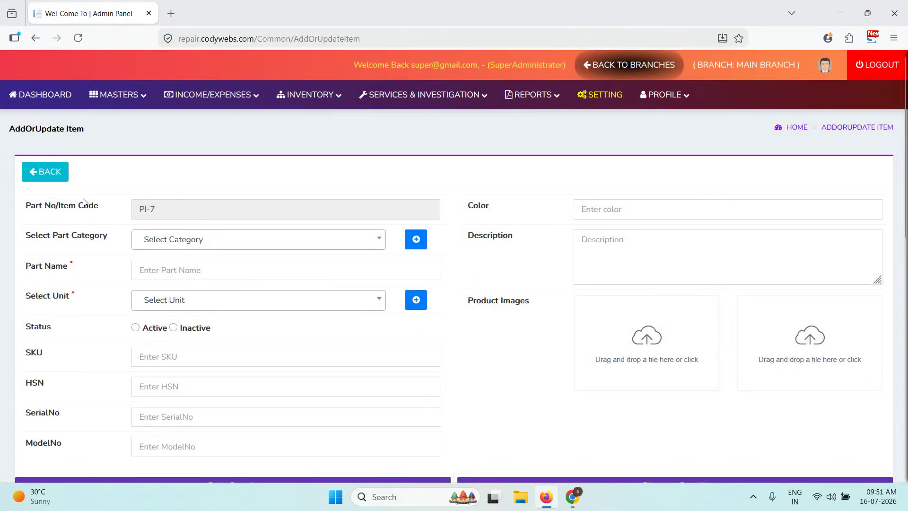
click(61, 175)
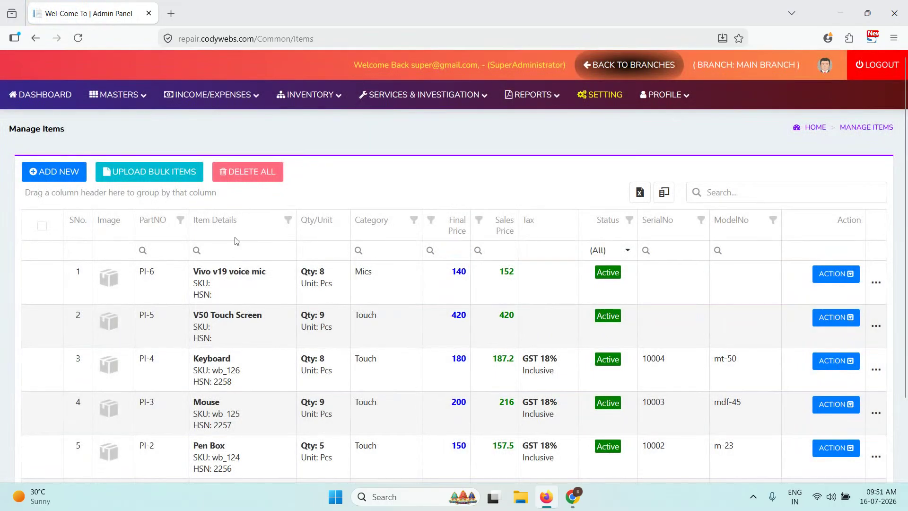
- Review the items list, checking Vivo v19 voice mic's quantity, final price 140 and sales price 152
mouse_move(118, 94)
mouse_move(160, 306)
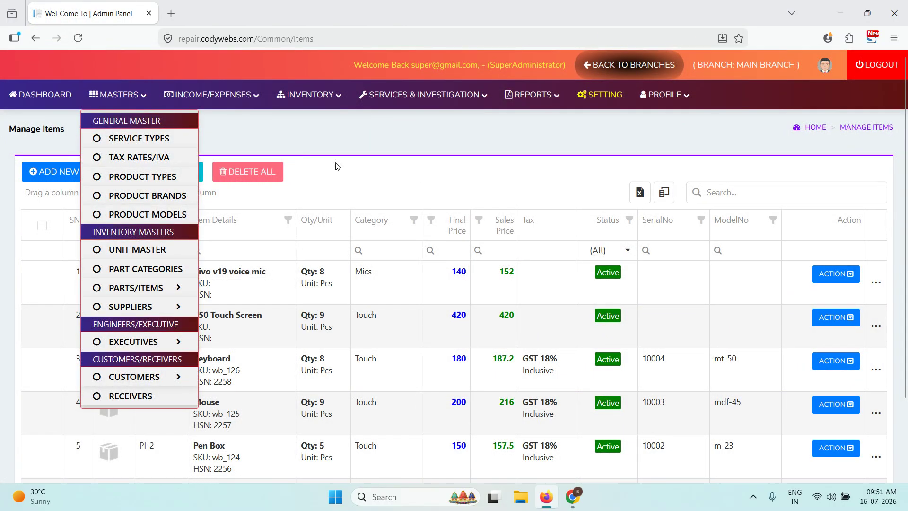
scroll(353, 126, down, 2)
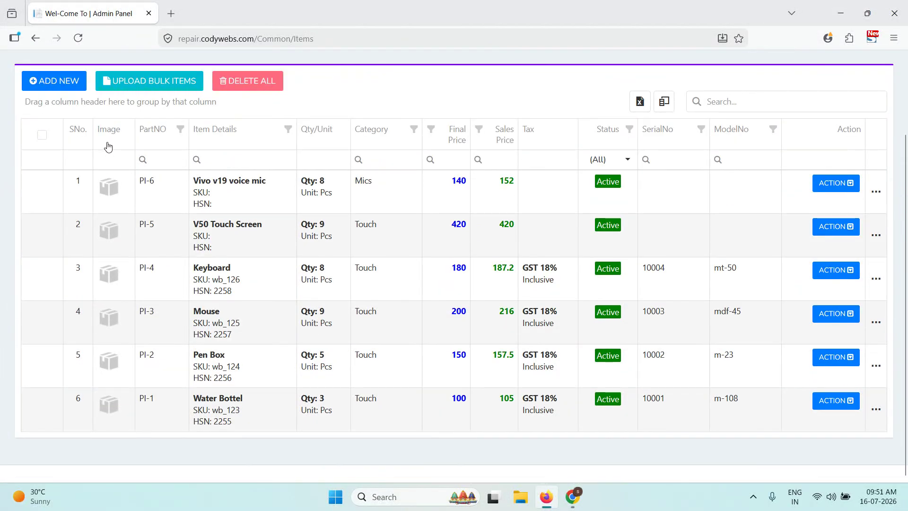
scroll(166, 260, up, 1)
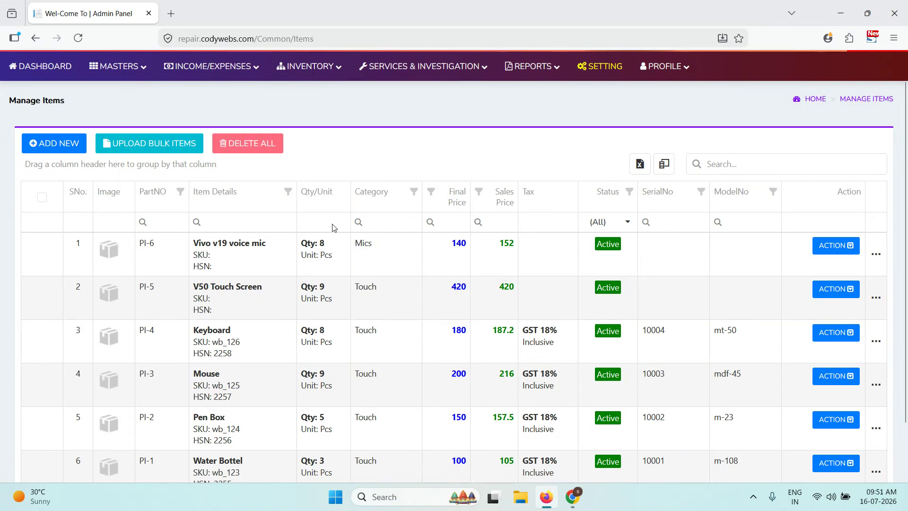
drag(239, 248, 259, 250)
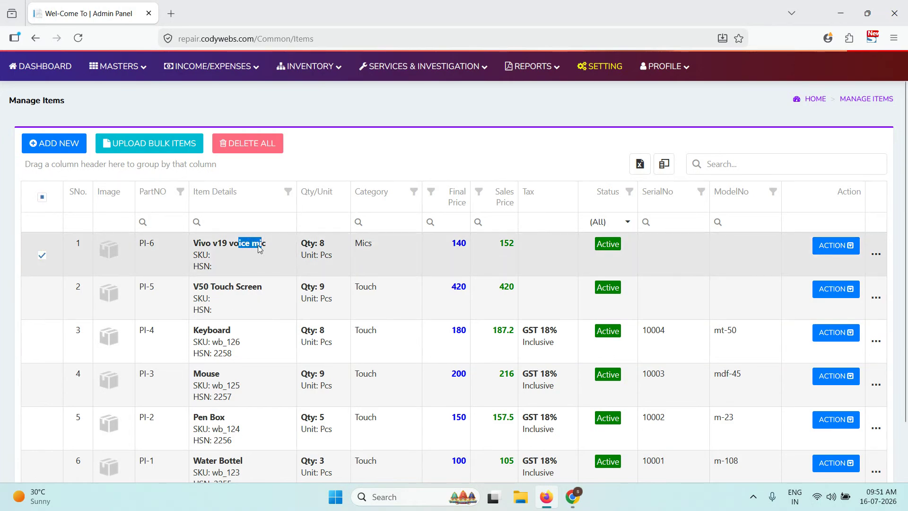
drag(334, 246, 298, 243)
drag(453, 247, 464, 249)
click(500, 250)
double_click(504, 246)
double_click(304, 245)
click(305, 245)
scroll(410, 266, down, 2)
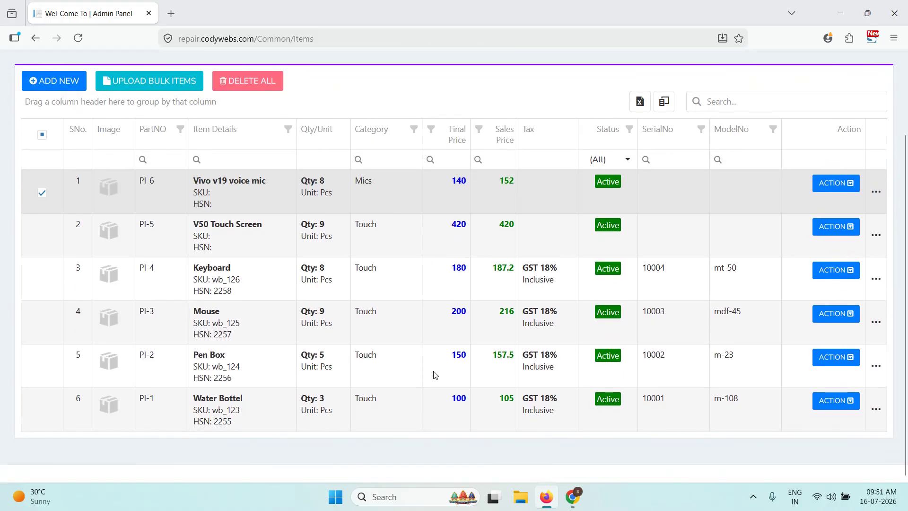
scroll(432, 368, up, 2)
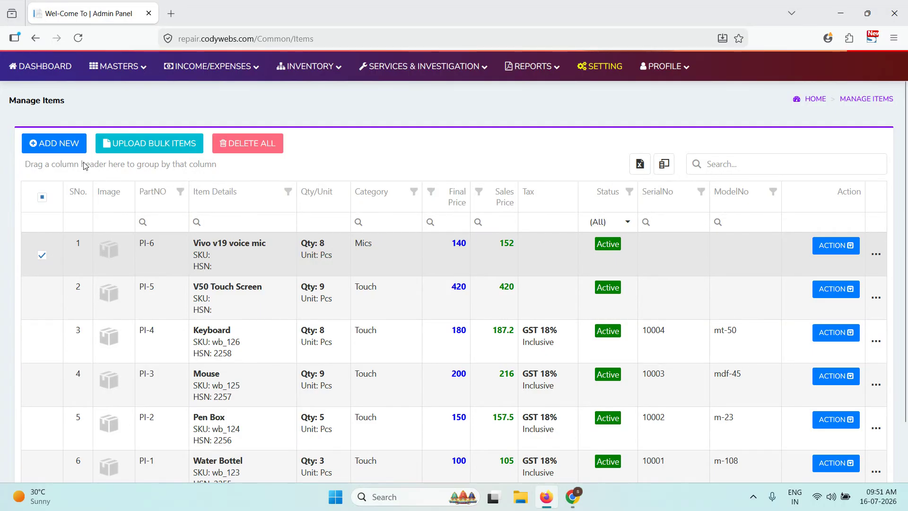
- Start a new part in the Display category named V19 Mobile Display
click(66, 146)
click(182, 242)
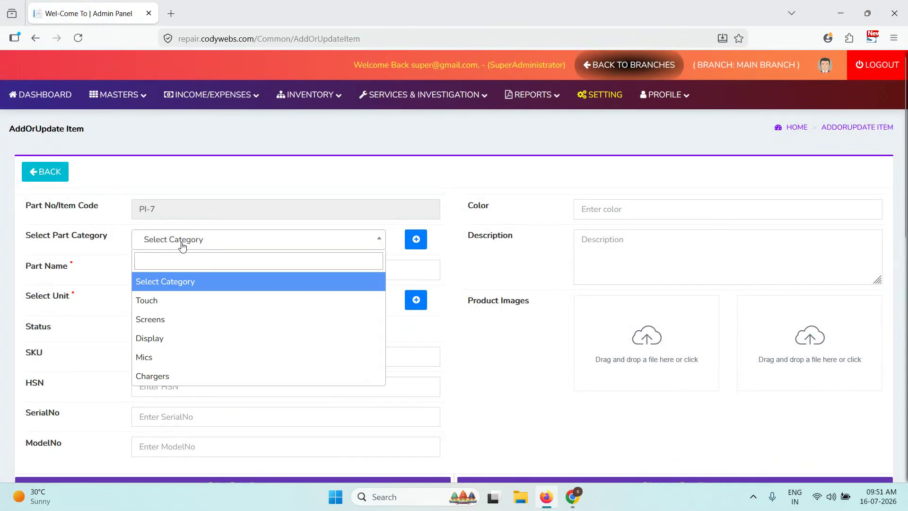
click(185, 343)
click(208, 270)
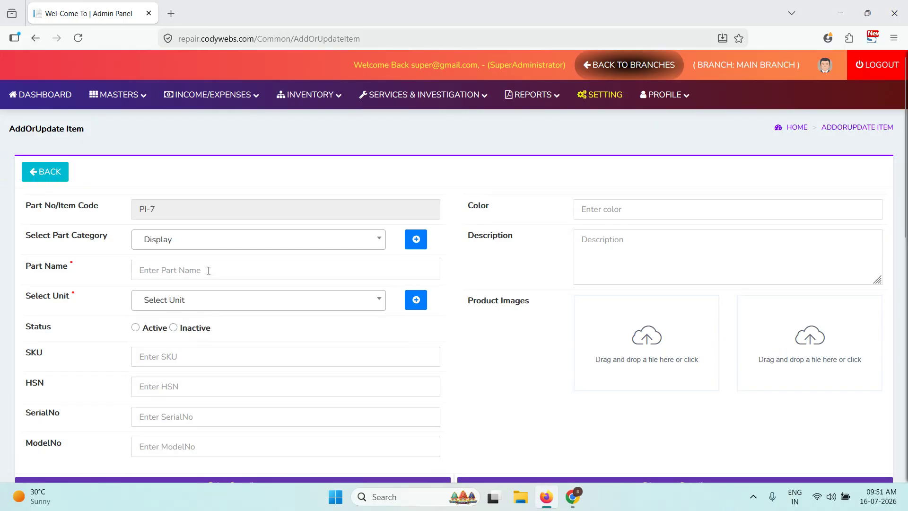
text(V19)
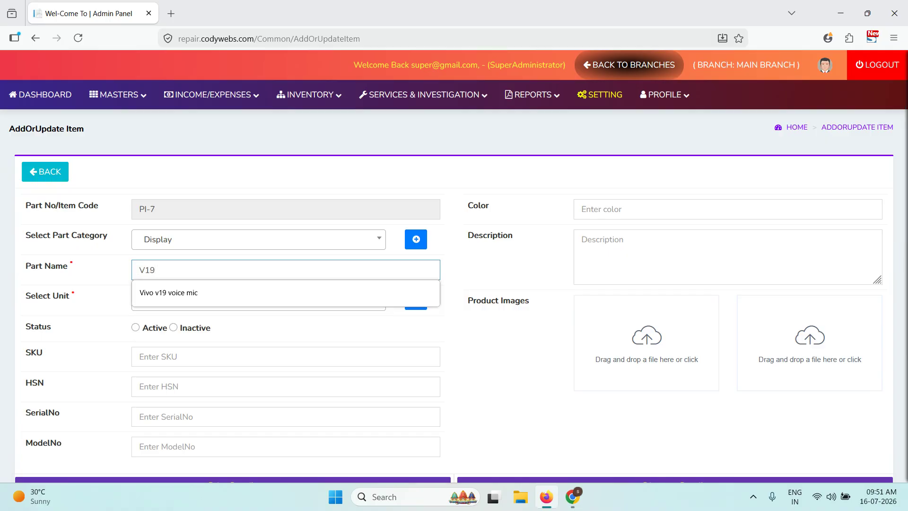
text( Pho)
key(BackSpace)
key(BackSpace)
key(BackSpace)
text(Mobile Display)
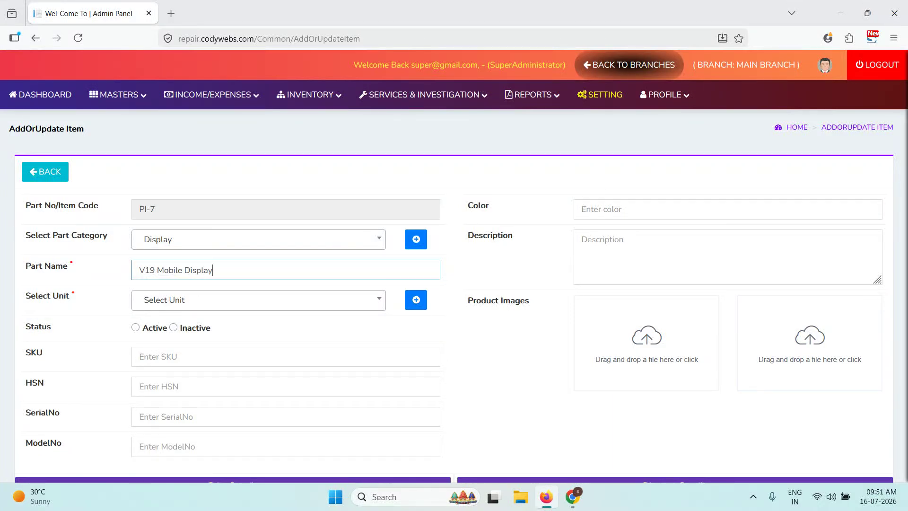
- Set the part's unit to Pcs and SKU to A52562, then start its serial number
click(182, 297)
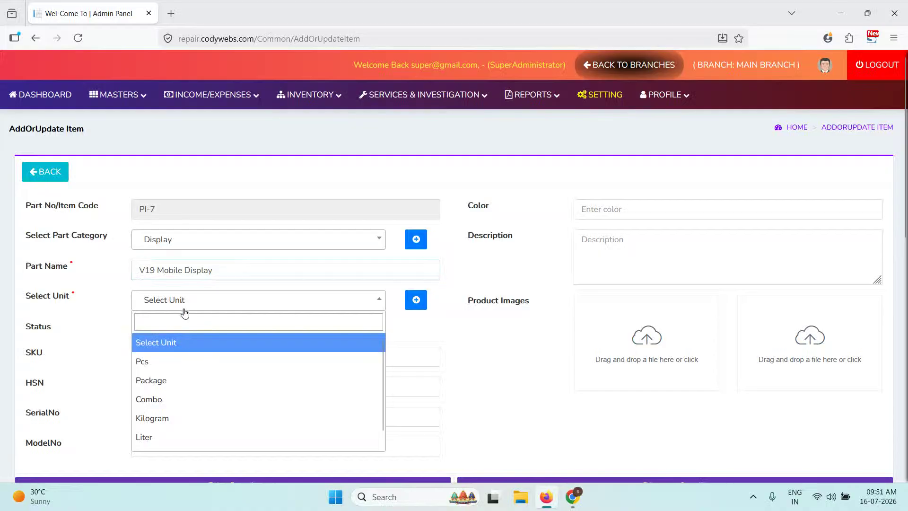
click(452, 338)
click(415, 300)
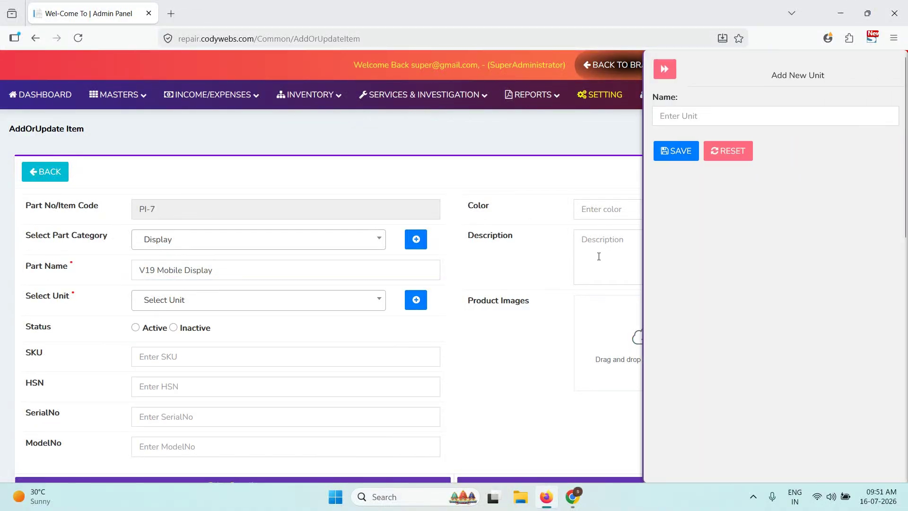
click(658, 71)
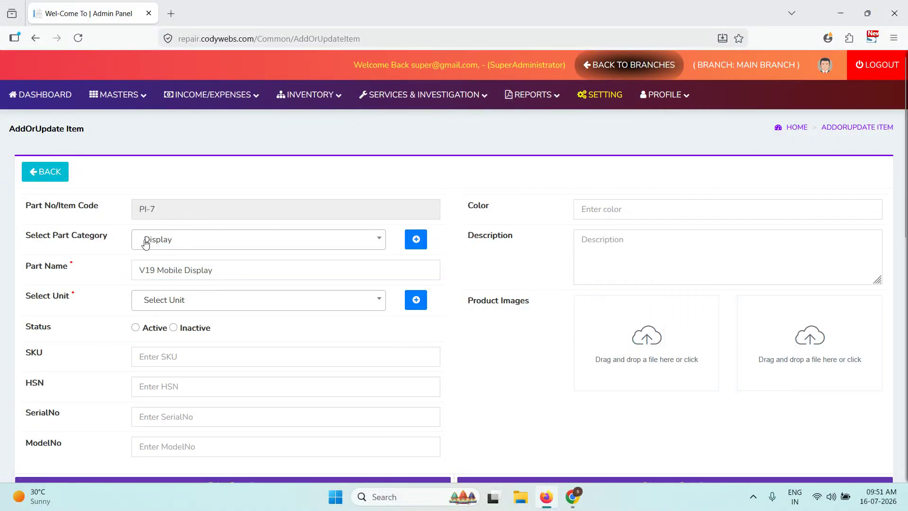
click(416, 238)
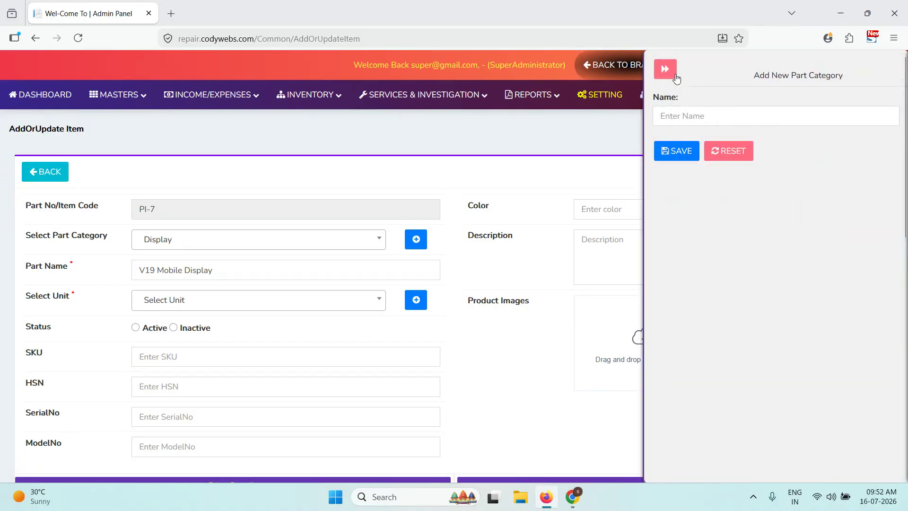
click(672, 75)
click(238, 297)
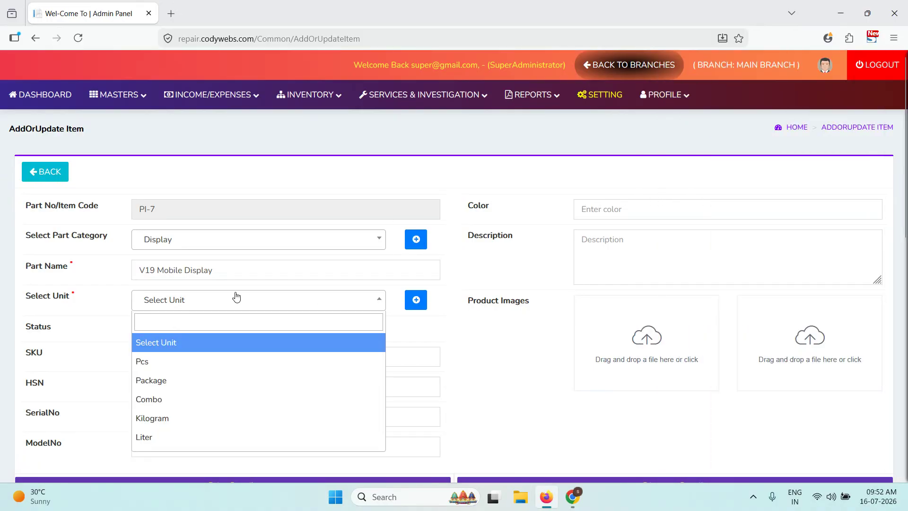
click(170, 364)
click(166, 359)
text(A52562)
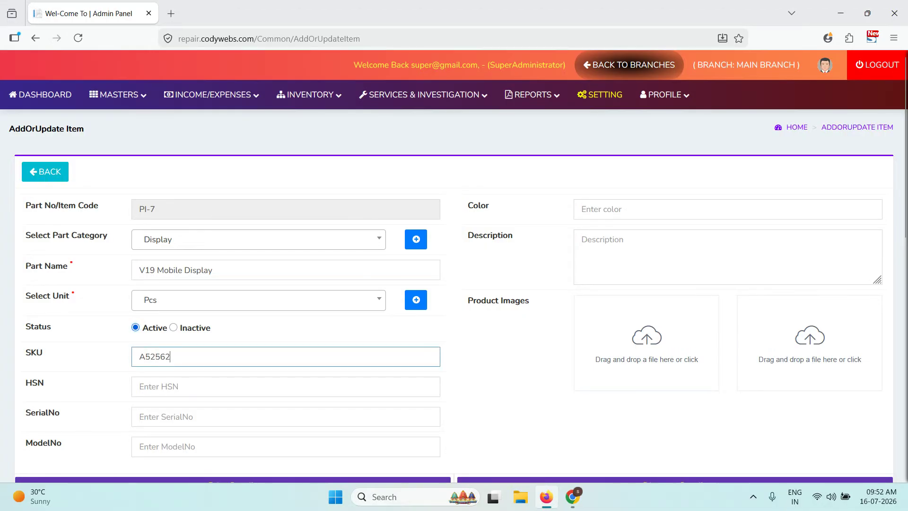
click(187, 424)
- Complete serial number Sr2222 and enter a price of 100
text(Sr22)
scroll(171, 425, down, 4)
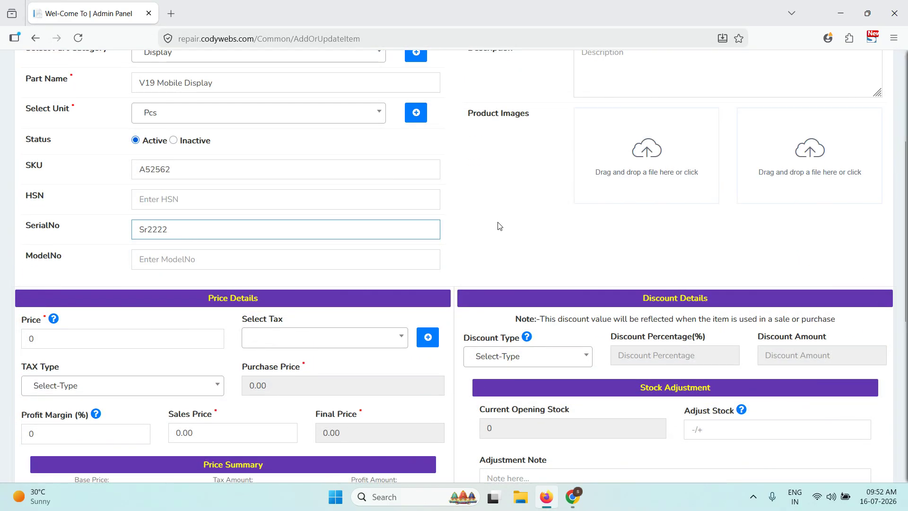
scroll(499, 226, up, 3)
scroll(116, 221, down, 5)
click(59, 215)
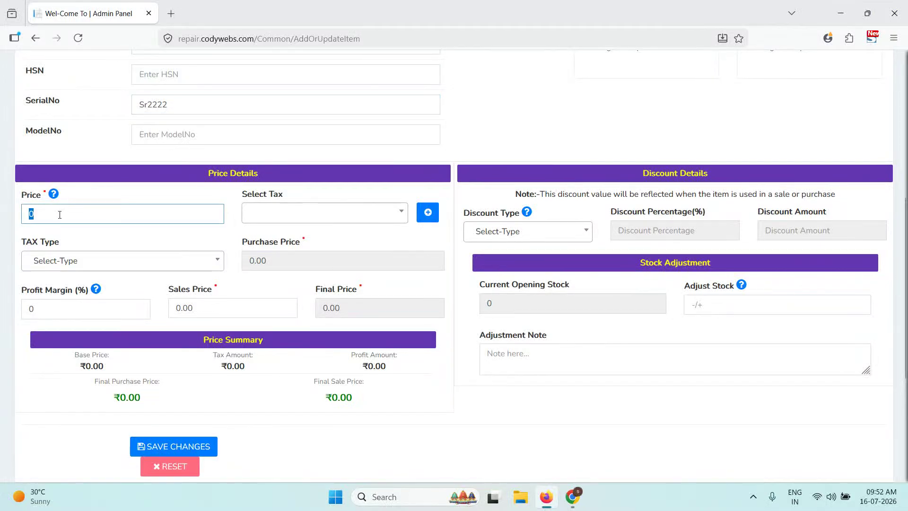
text(100)
scroll(132, 229, up, 2)
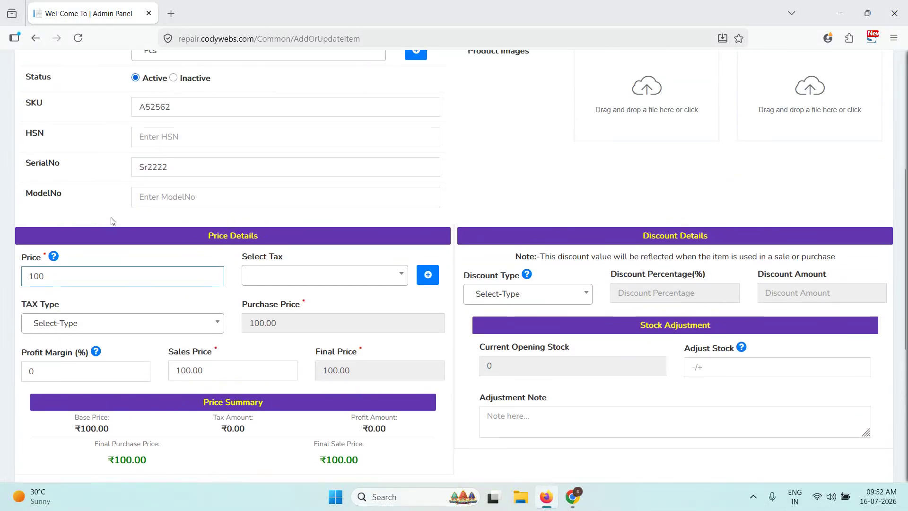
scroll(131, 229, up, 4)
click(181, 155)
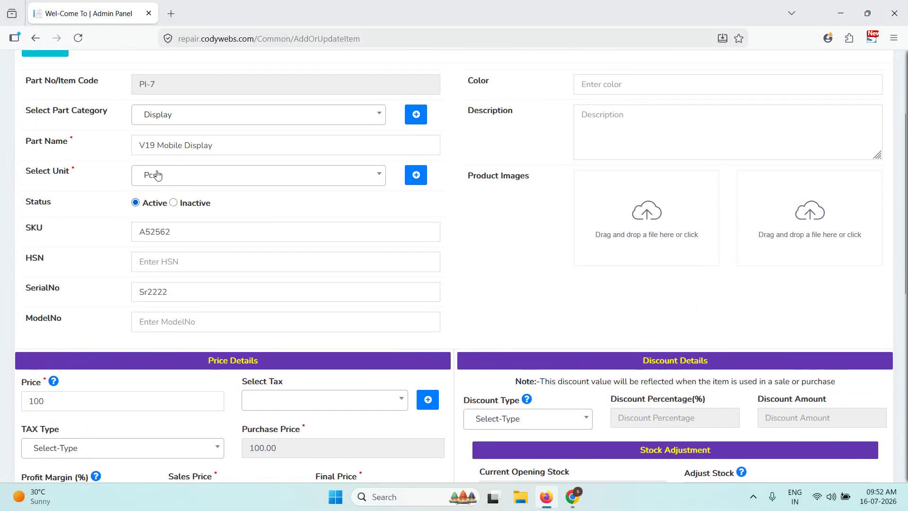
- Try GST 18% with exclusive and inclusive tax types, then clear both tax fields
scroll(84, 316, down, 2)
click(279, 341)
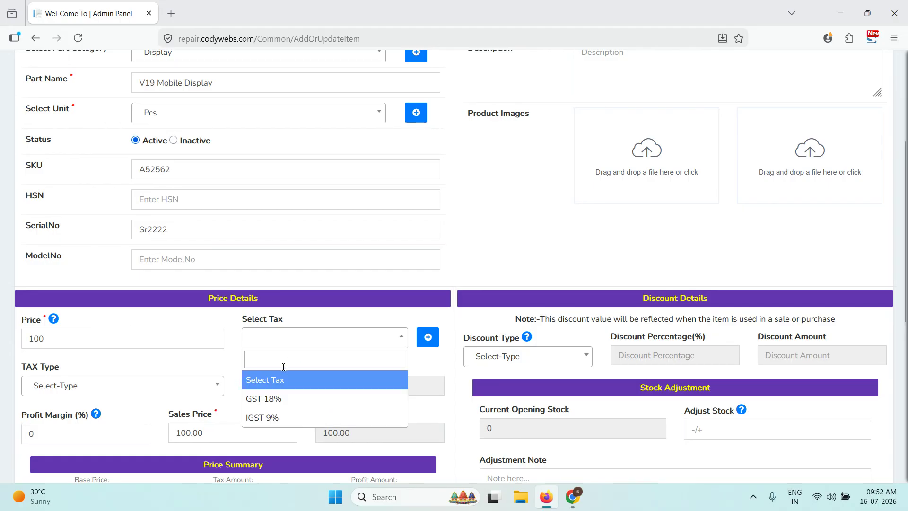
click(288, 404)
click(284, 345)
click(267, 381)
scroll(263, 364, down, 4)
click(277, 221)
click(272, 276)
click(100, 261)
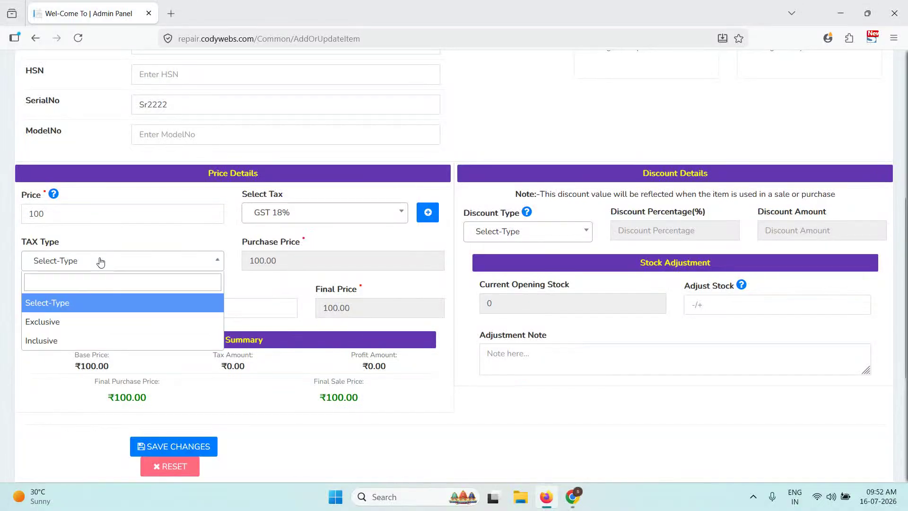
click(79, 328)
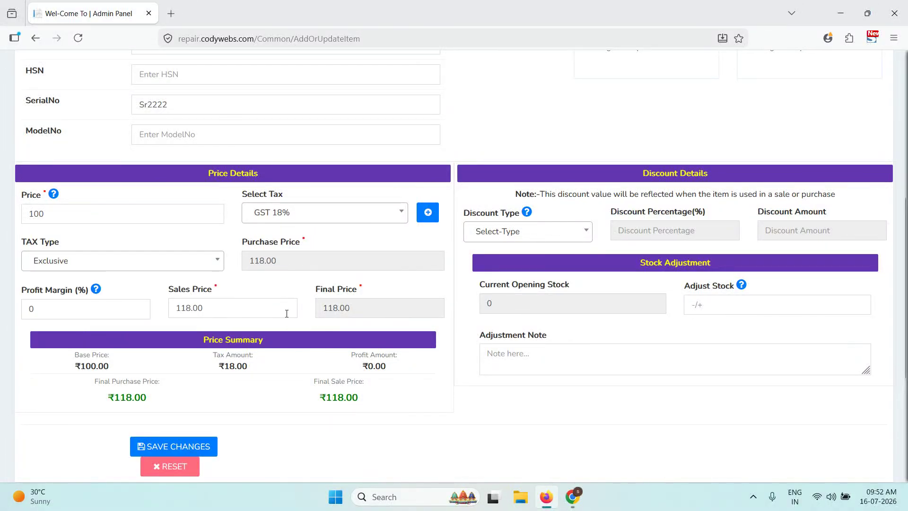
click(98, 261)
click(78, 339)
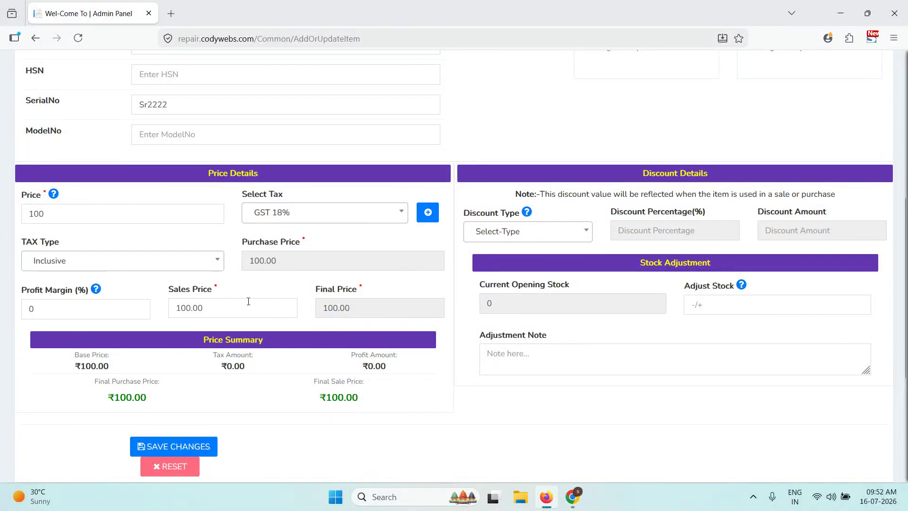
click(140, 262)
click(107, 299)
click(389, 217)
click(316, 259)
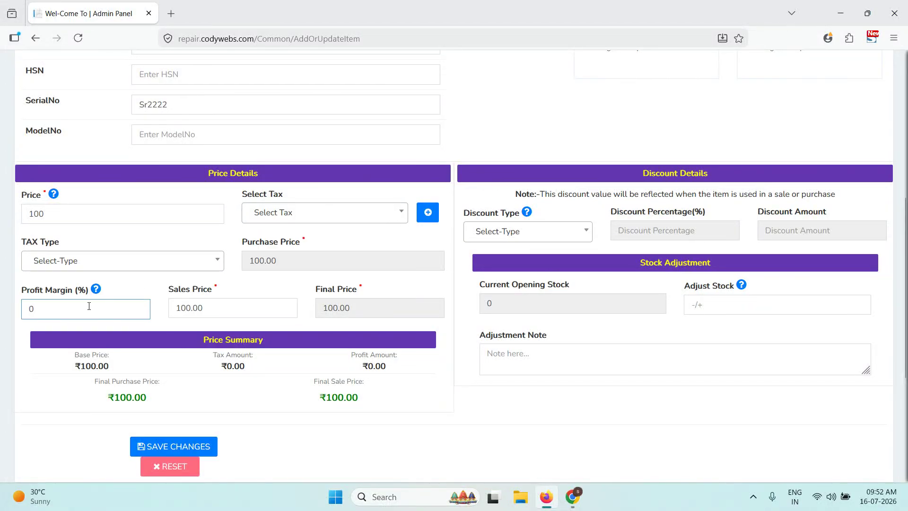
- Enter a 12% profit margin and leave the discount type cleared
text(12)
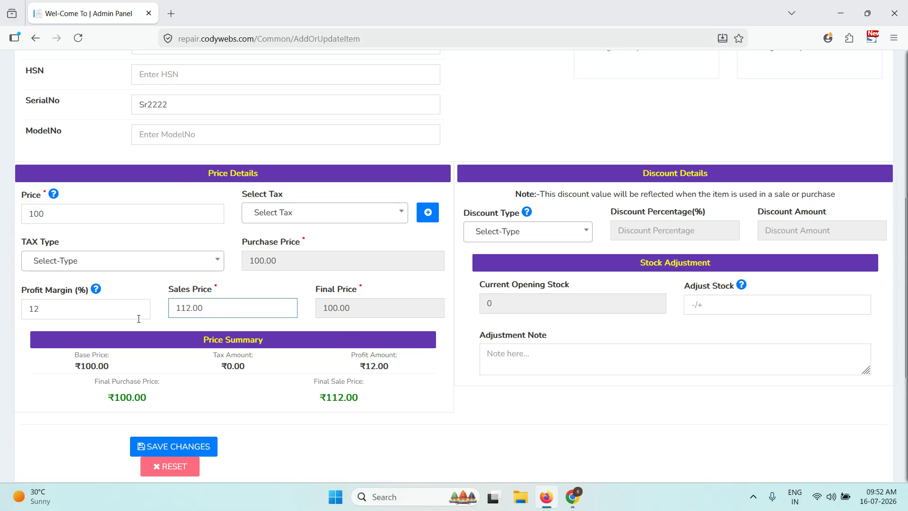
scroll(576, 212, up, 4)
scroll(600, 251, down, 4)
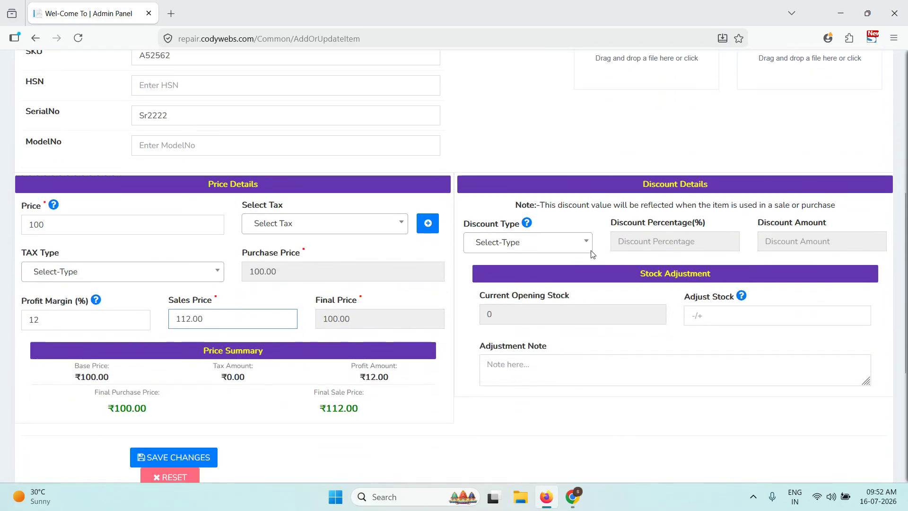
click(543, 231)
click(566, 213)
click(560, 237)
click(524, 293)
click(563, 239)
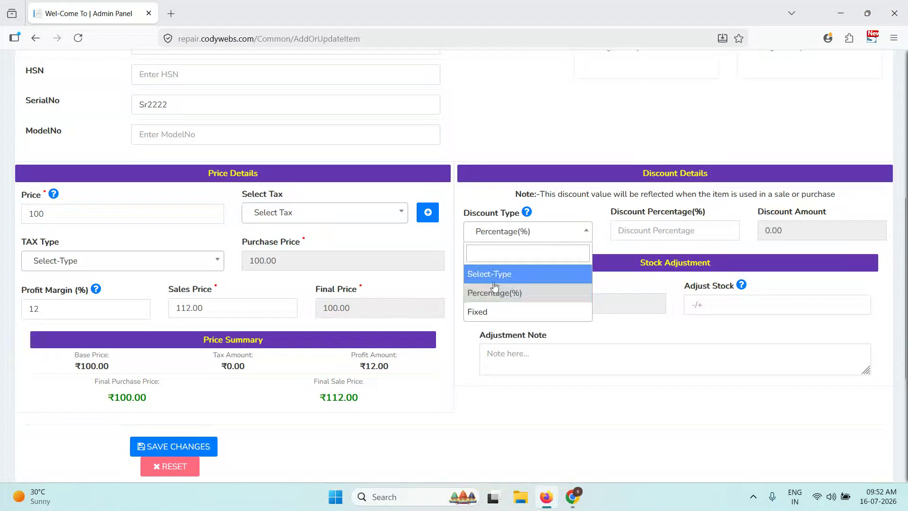
click(493, 274)
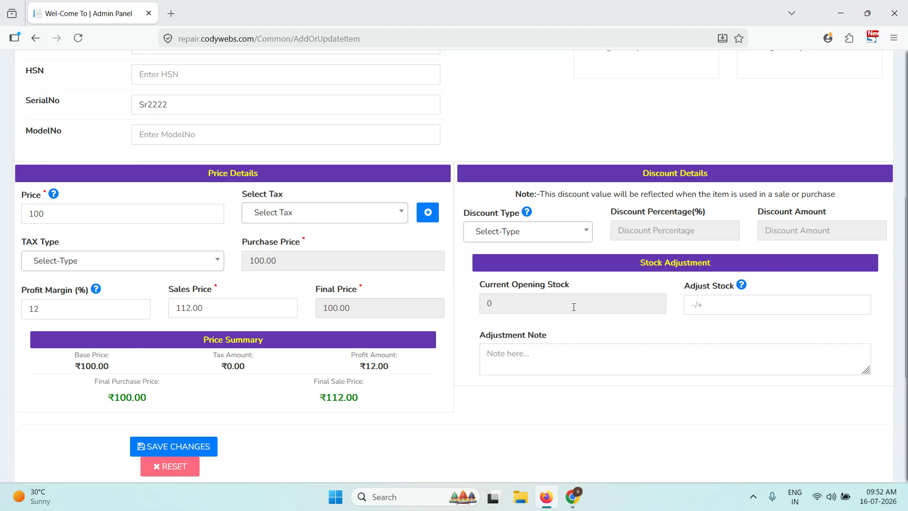
- Enter an opening stock adjustment of +6 instead of +10
click(740, 298)
text(+10)
click(634, 393)
scroll(387, 351, up, 4)
scroll(229, 142, down, 4)
click(710, 308)
key(BackSpace)
key(BackSpace)
text(6)
click(548, 361)
- Save the V19 Mobile Display and check its PI-7 row with final price 100
click(171, 446)
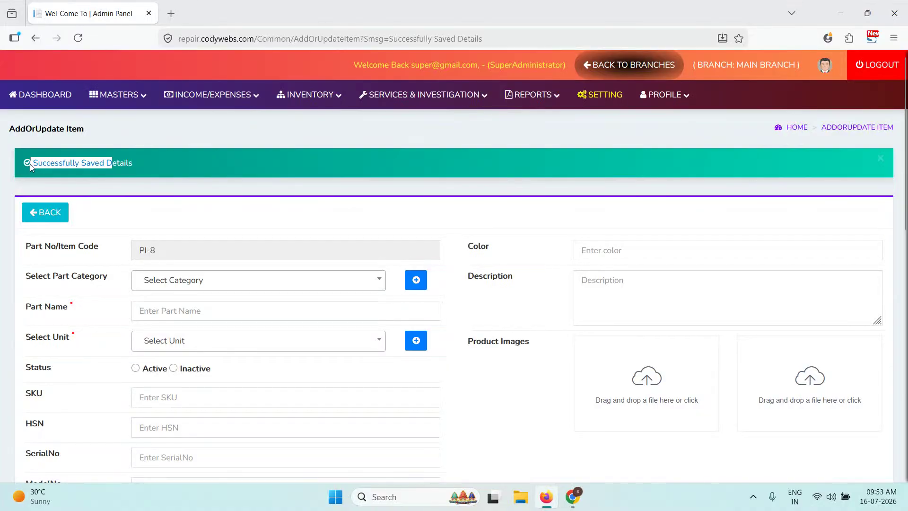
click(56, 212)
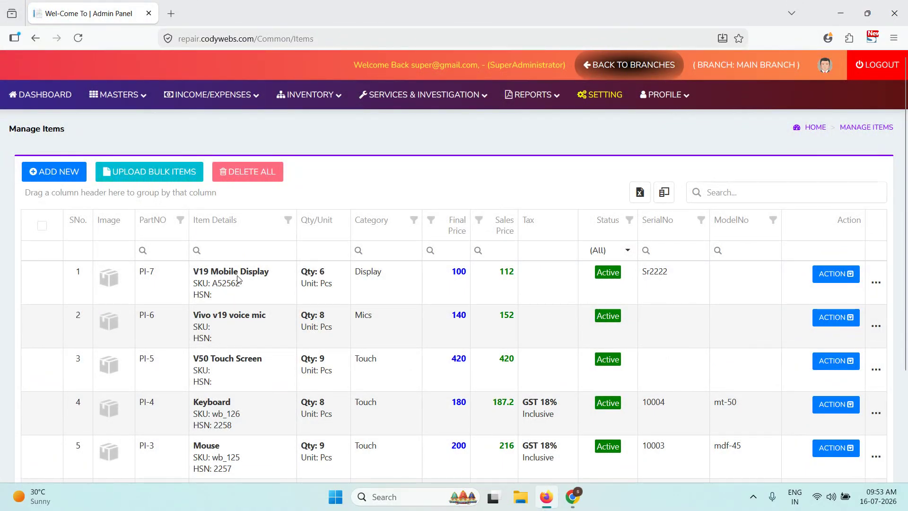
mouse_move(317, 283)
mouse_down()
mouse_move(310, 267)
mouse_move(298, 267)
mouse_move(316, 281)
mouse_up()
double_click(458, 271)
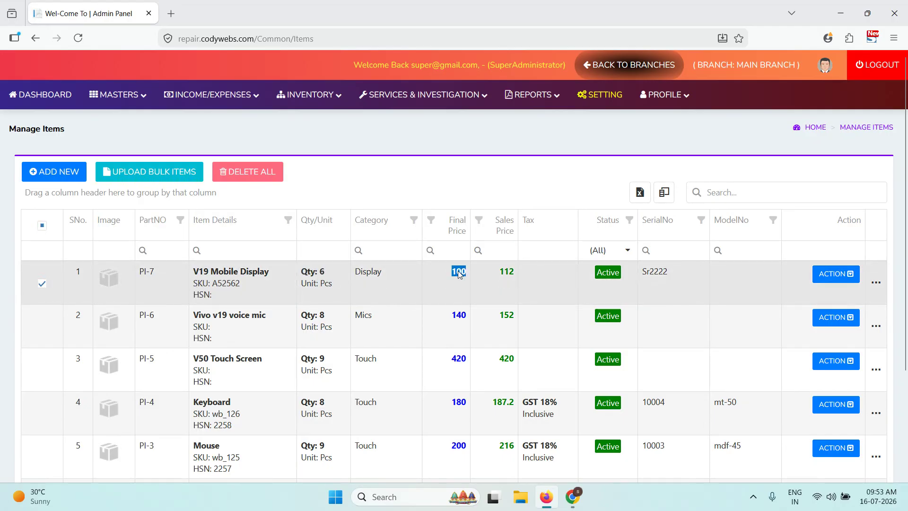
click(517, 276)
- View PI-7's stock adjustment history and close it
click(826, 281)
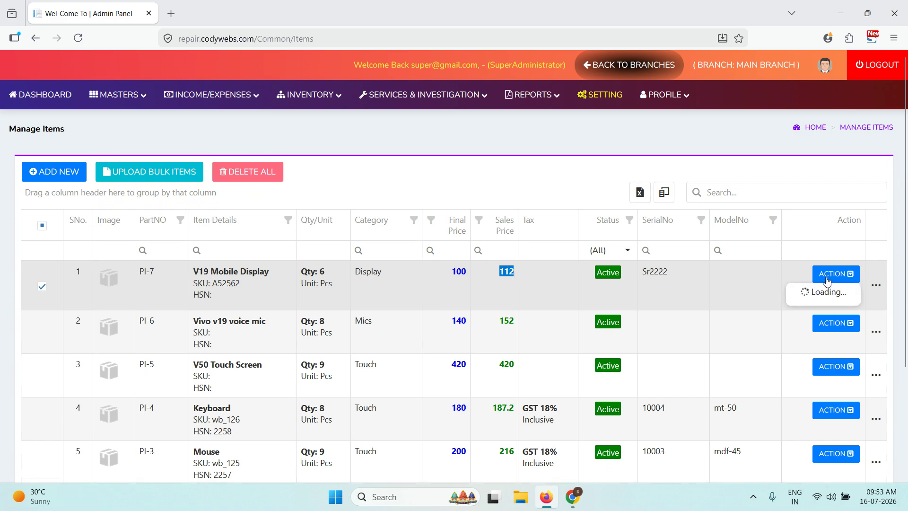
click(835, 297)
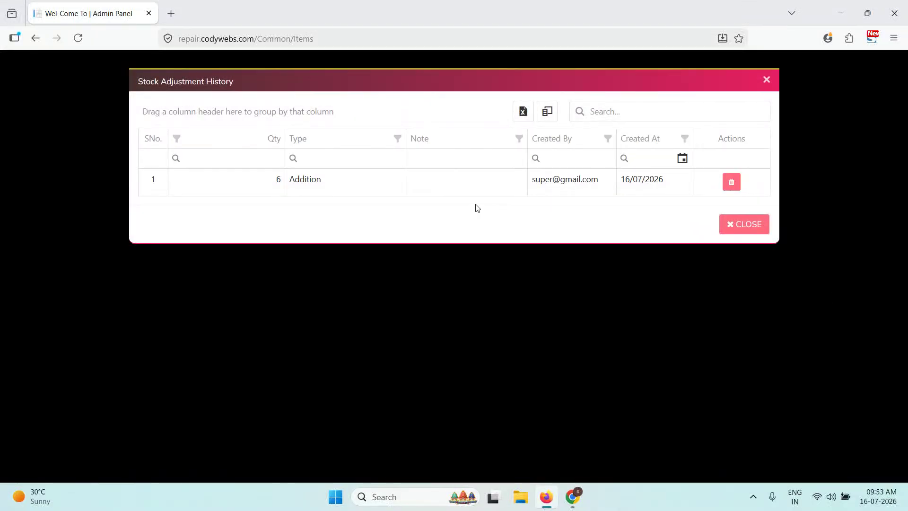
click(734, 228)
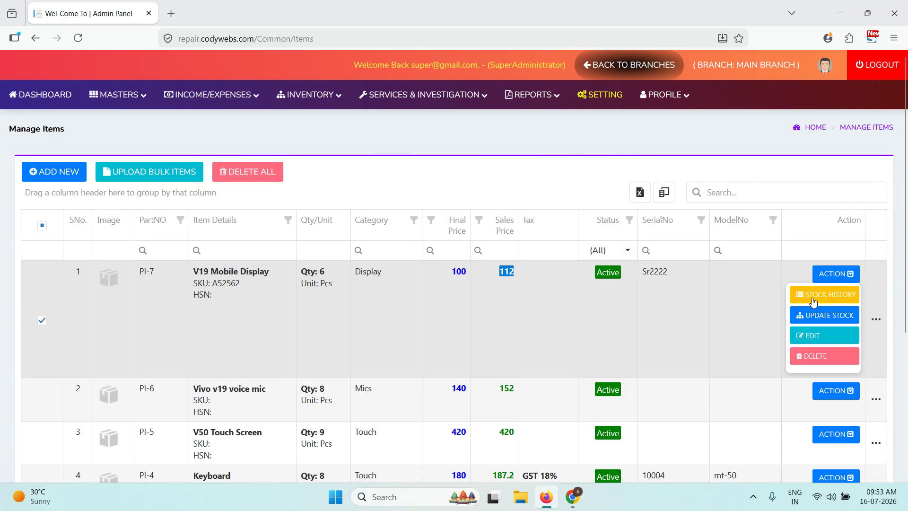
- Reduce PI-7's stock by one unit with a note about the sale
click(828, 315)
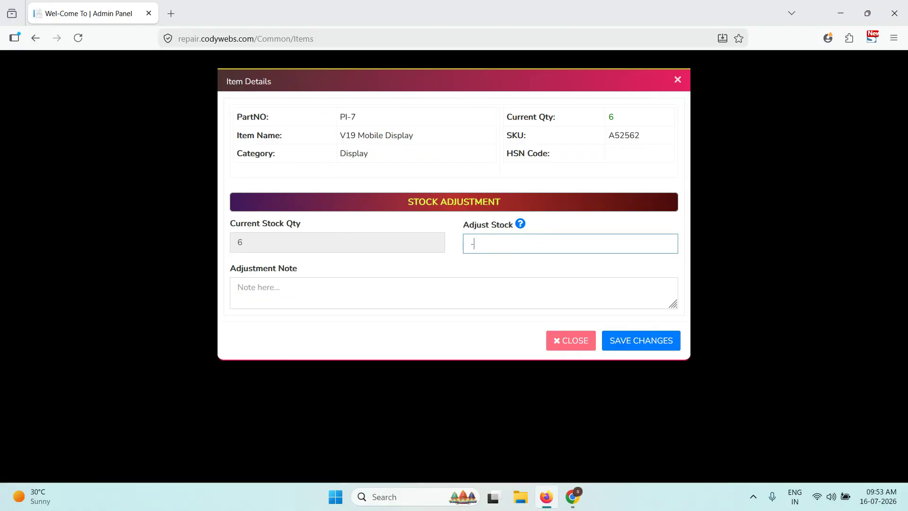
click(442, 287)
text(sel)
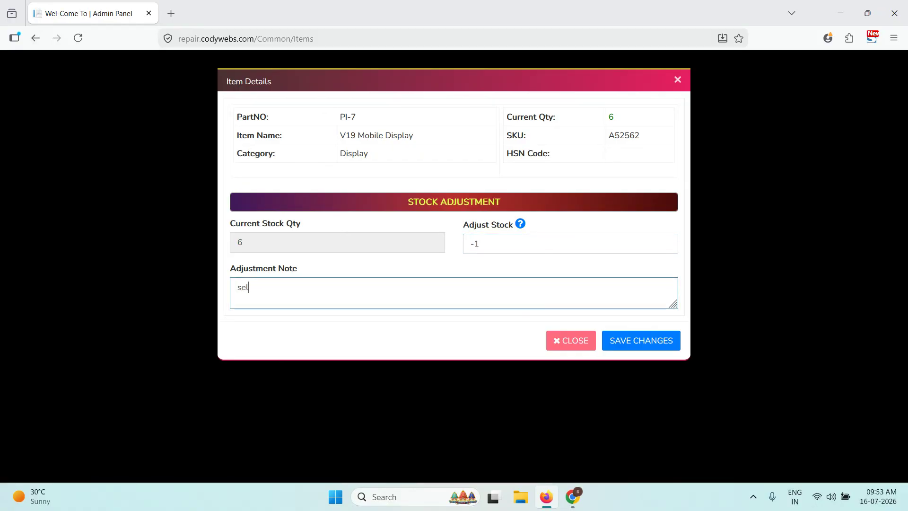
click(616, 339)
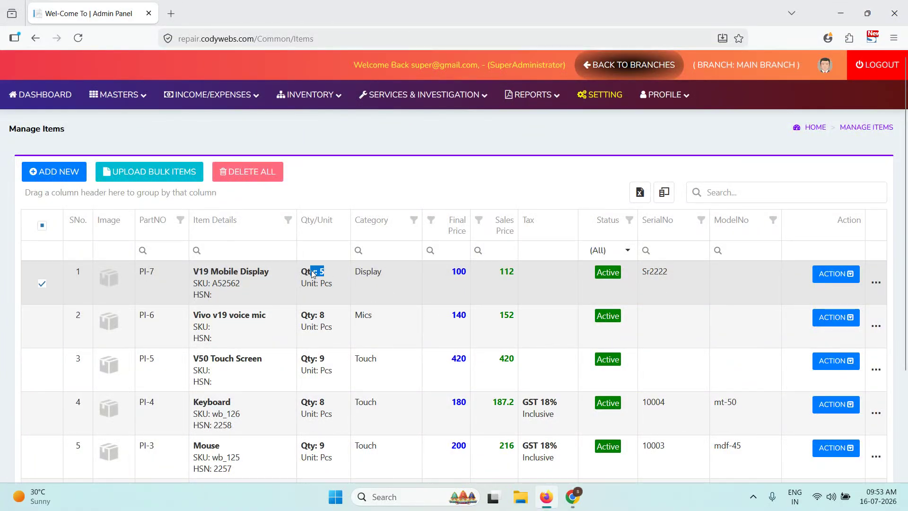
- Check the stock history for the 1-unit subtraction, then close it
click(820, 274)
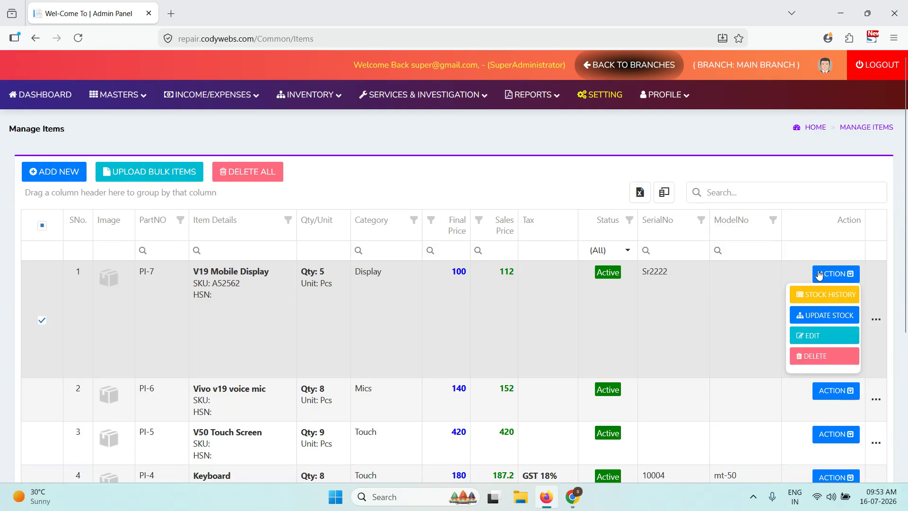
click(819, 294)
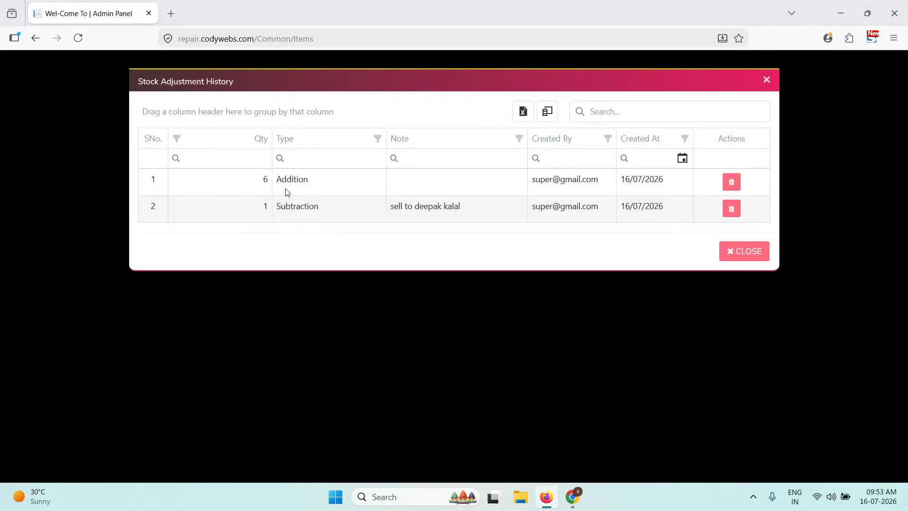
click(732, 251)
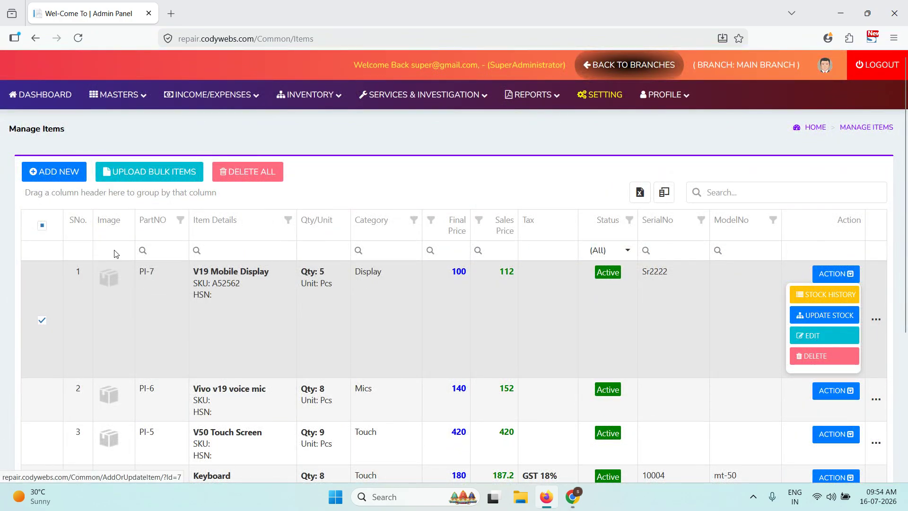
scroll(359, 283, down, 4)
scroll(141, 163, up, 4)
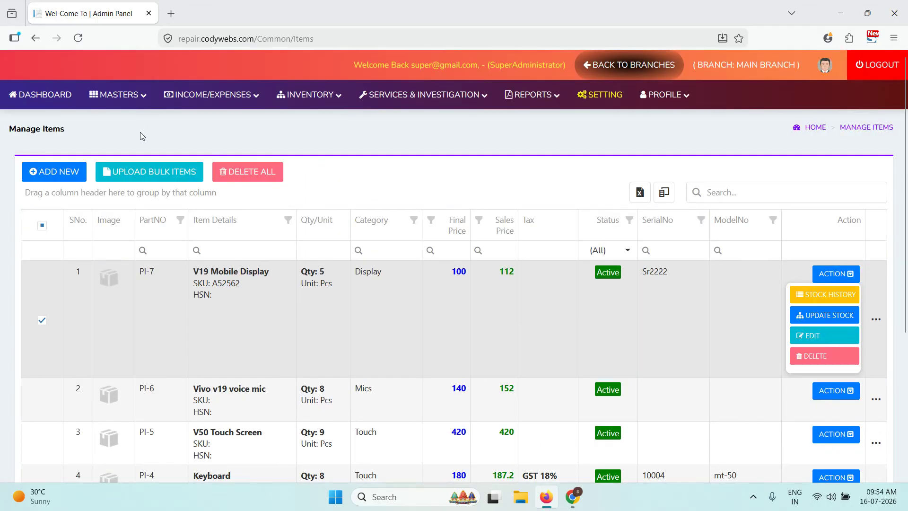
click(118, 95)
- Open the Upload Bulk Items page and read through its 18-column import instructions
mouse_move(156, 293)
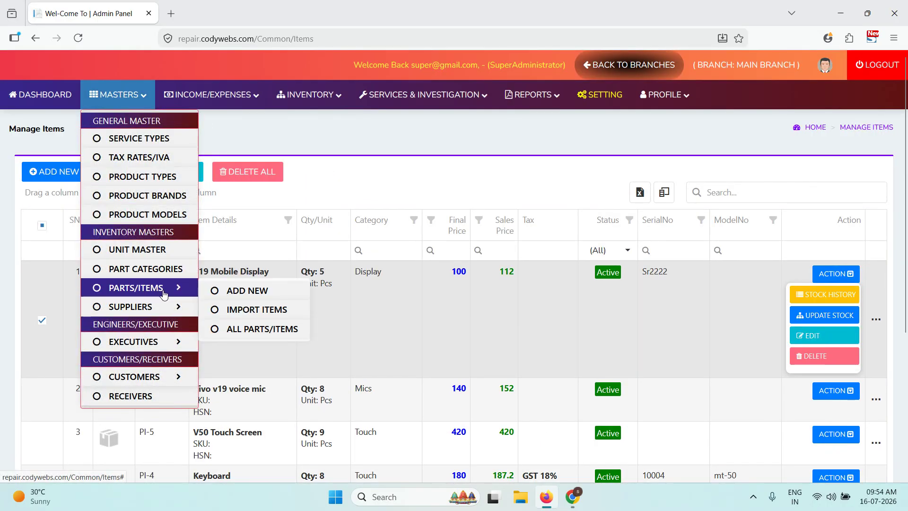
click(266, 308)
scroll(216, 241, down, 4)
scroll(114, 290, down, 3)
scroll(145, 245, up, 5)
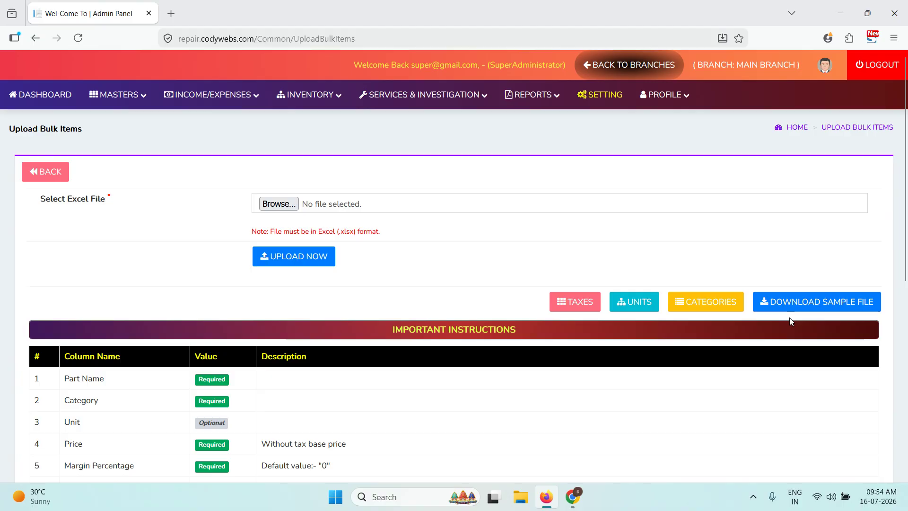
scroll(284, 378, down, 4)
scroll(217, 295, up, 4)
scroll(236, 250, down, 5)
scroll(208, 248, down, 2)
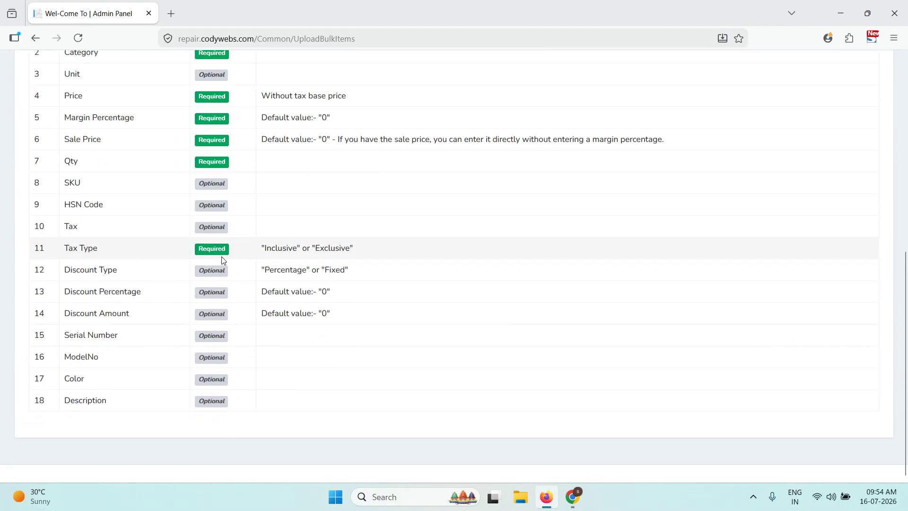
scroll(213, 299, up, 3)
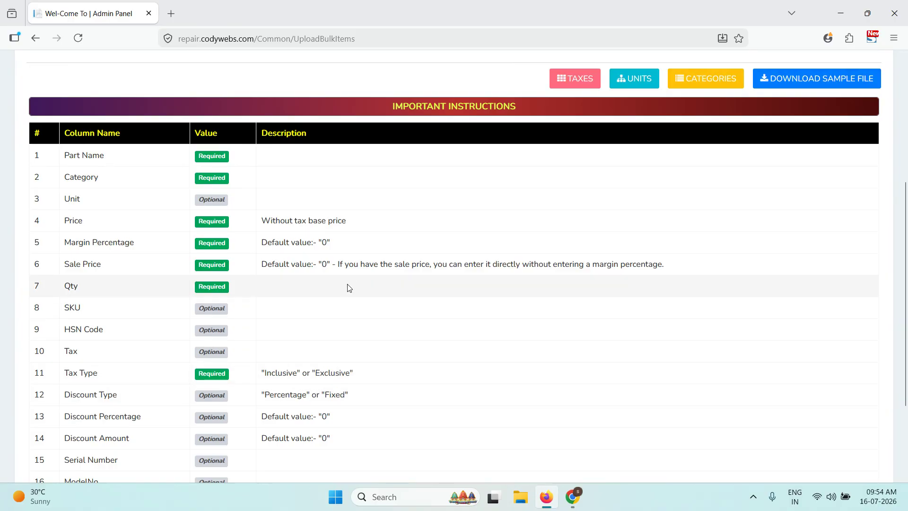
scroll(350, 283, down, 2)
scroll(345, 274, up, 5)
- Return to Manage Items and open the All Suppliers list
click(57, 171)
mouse_move(112, 101)
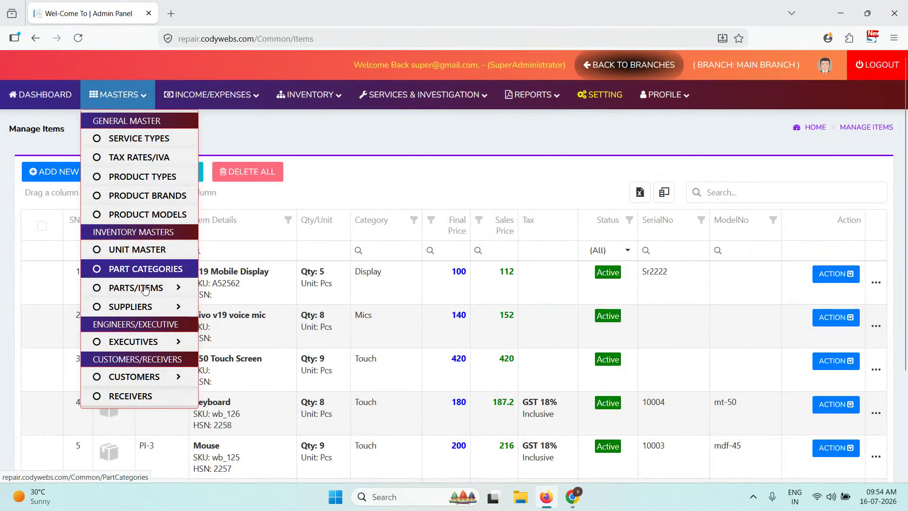
mouse_move(185, 313)
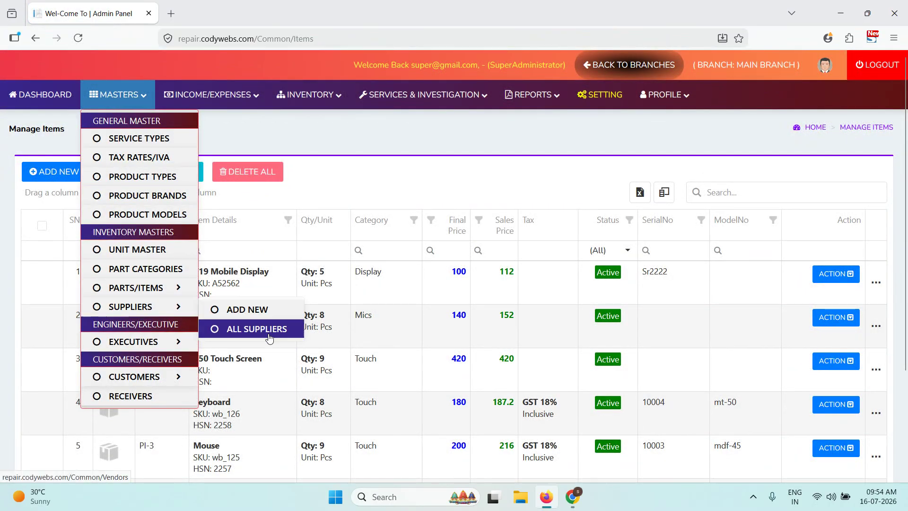
click(244, 329)
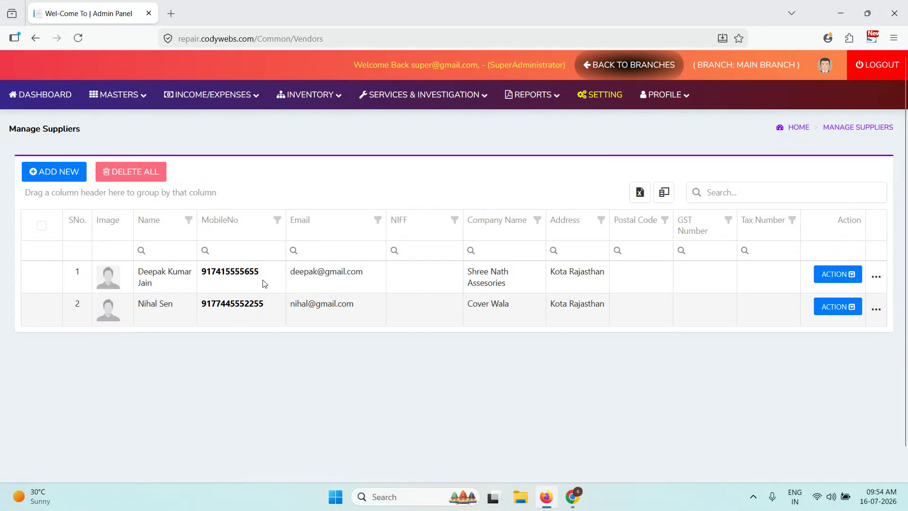
- Look over the first supplier's actions and the new supplier form's country codes
scroll(489, 284, down, 1)
click(834, 244)
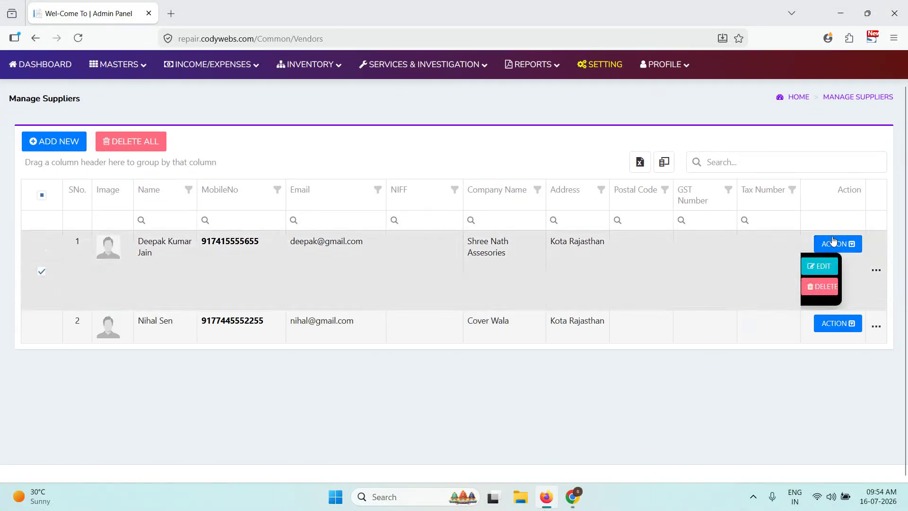
click(53, 141)
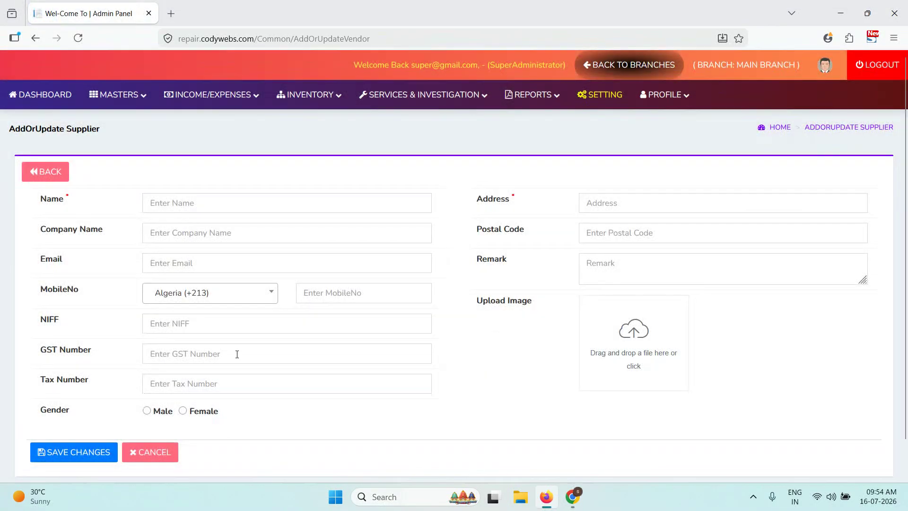
click(231, 301)
click(198, 263)
- Preview the new executive form, then open an executive's Update Permission page
click(117, 94)
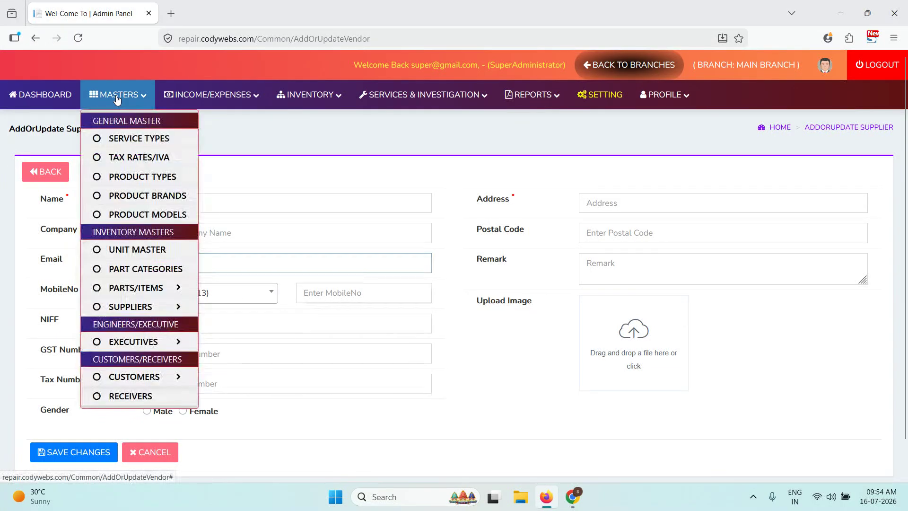
mouse_move(142, 341)
click(237, 362)
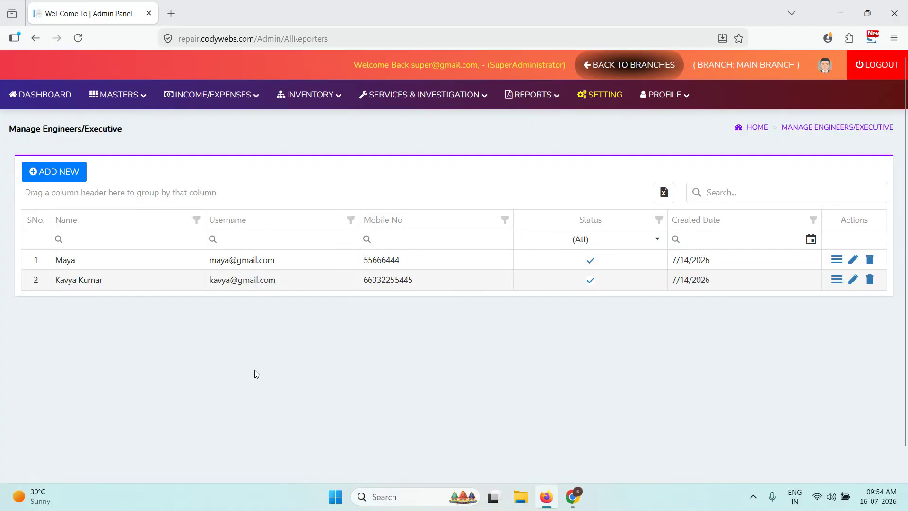
click(82, 171)
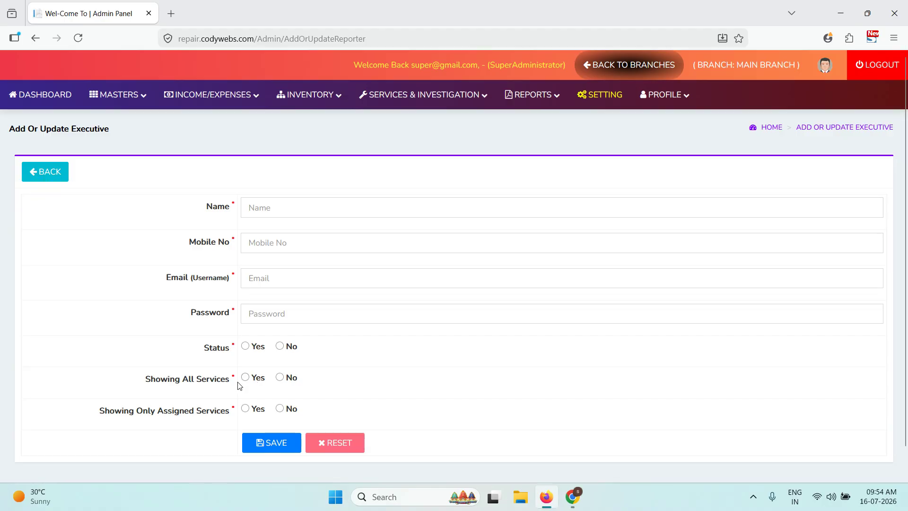
click(57, 166)
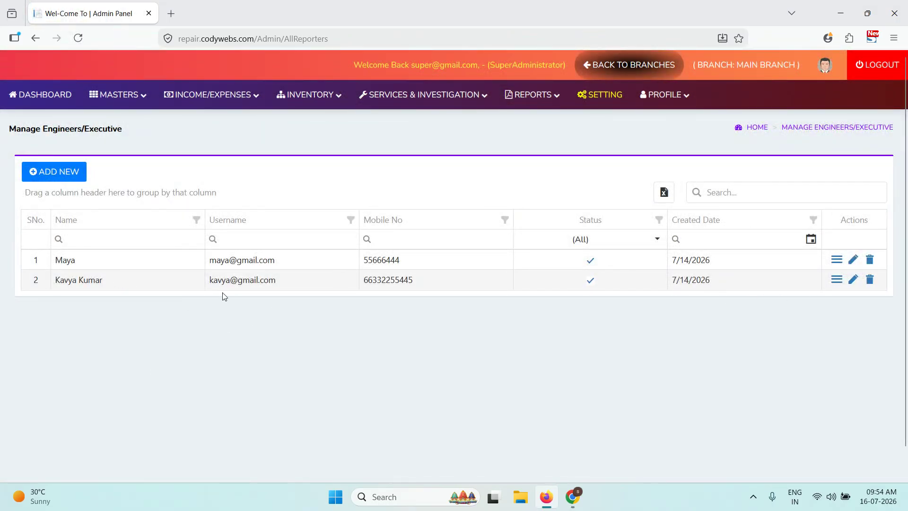
click(836, 260)
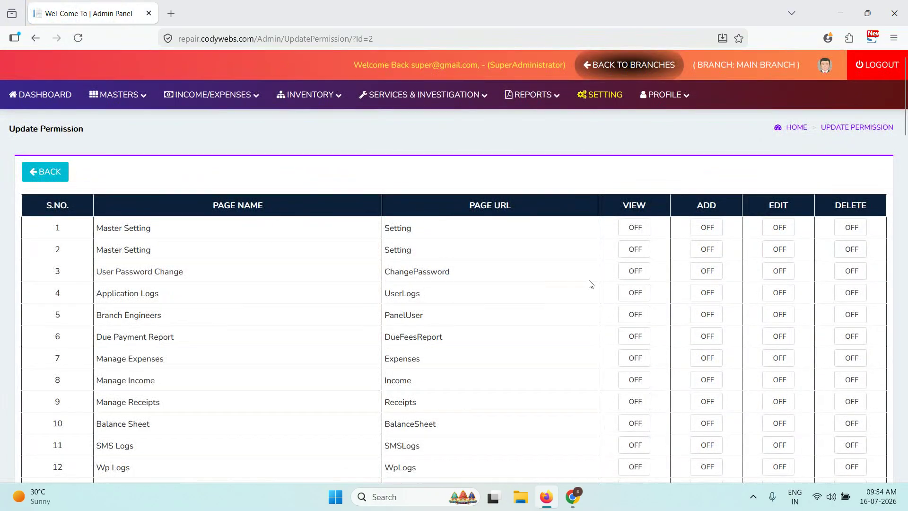
- Turn on View for Master Setting and View, Add and Edit for Manage Expenses
click(624, 230)
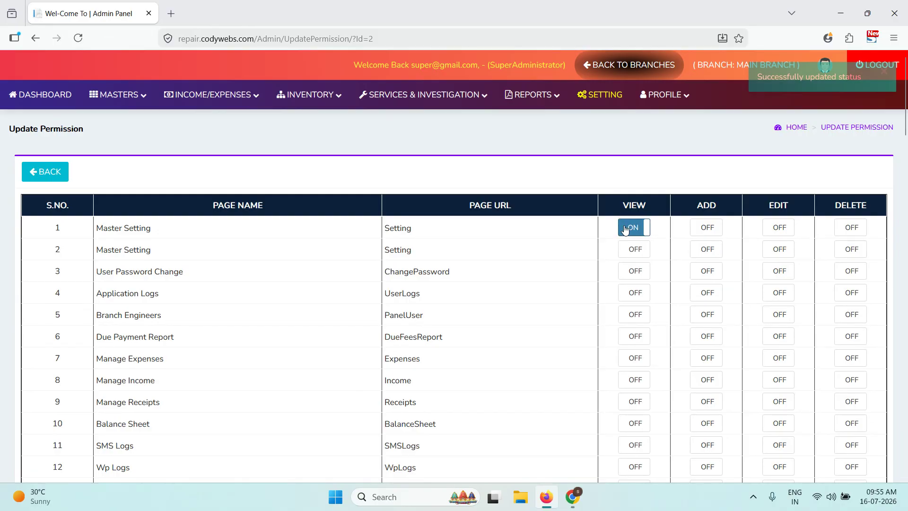
double_click(633, 270)
scroll(179, 360, down, 2)
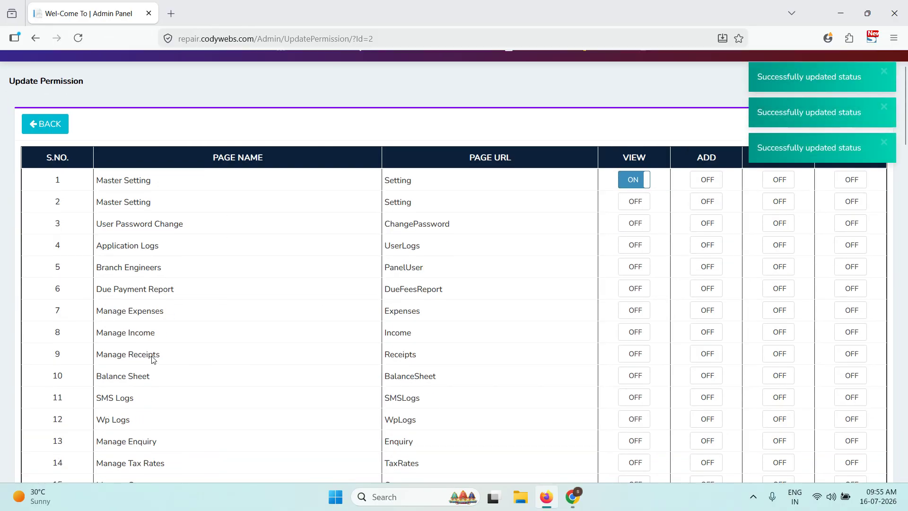
click(645, 298)
click(701, 297)
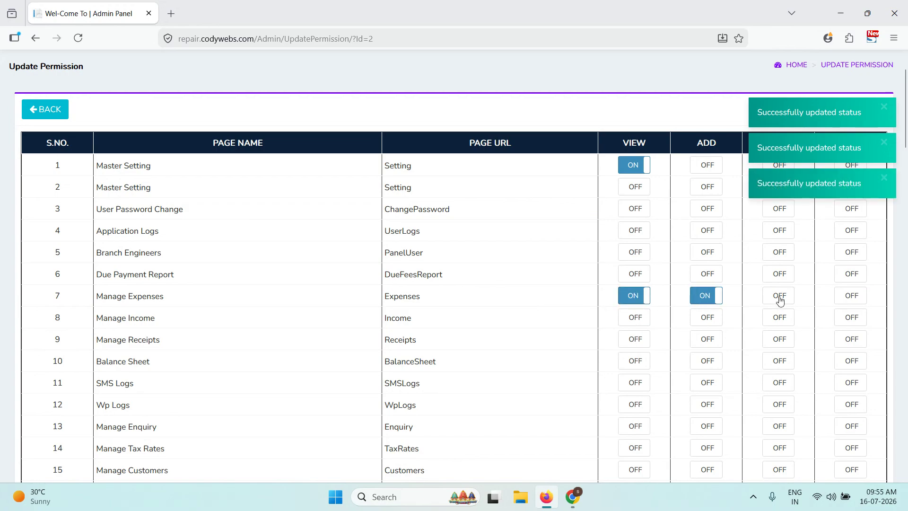
click(786, 297)
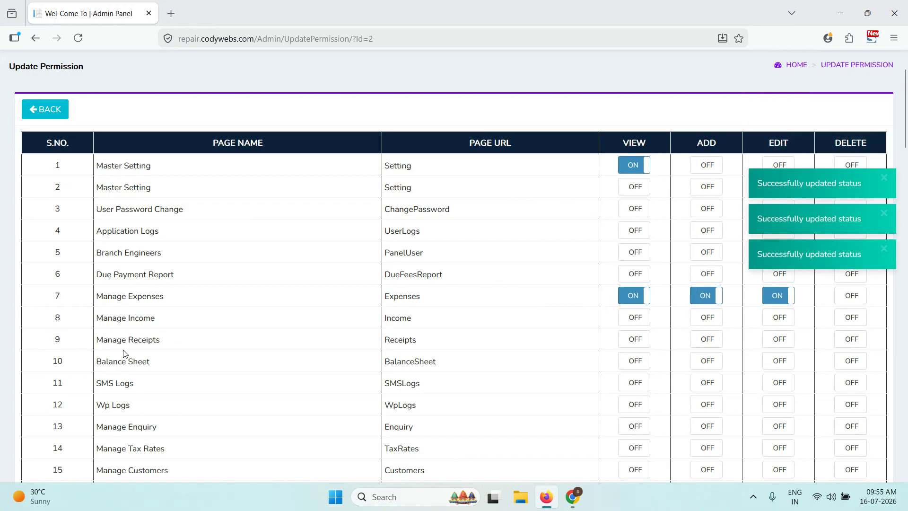
- Allow viewing of Manage Parts Stock, leaving its Add permission off
scroll(147, 350, down, 12)
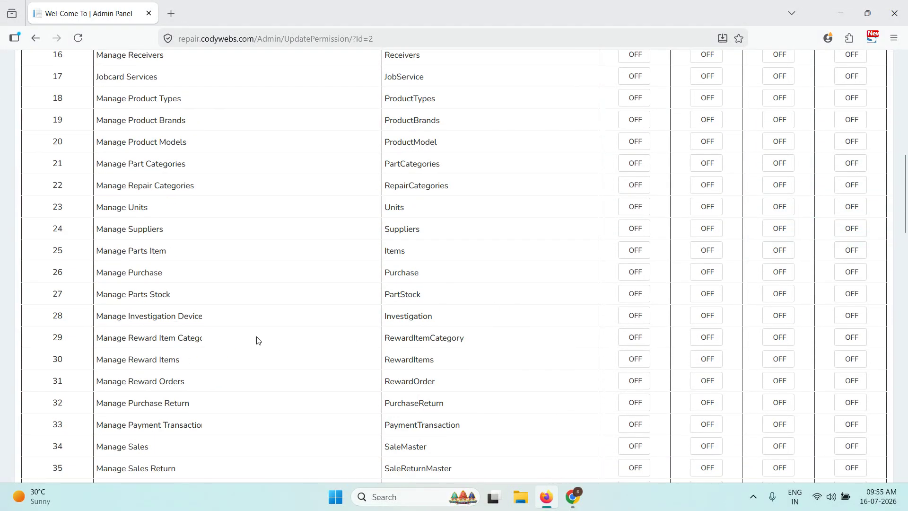
click(707, 295)
click(708, 295)
click(634, 295)
scroll(662, 298, up, 5)
scroll(662, 297, up, 6)
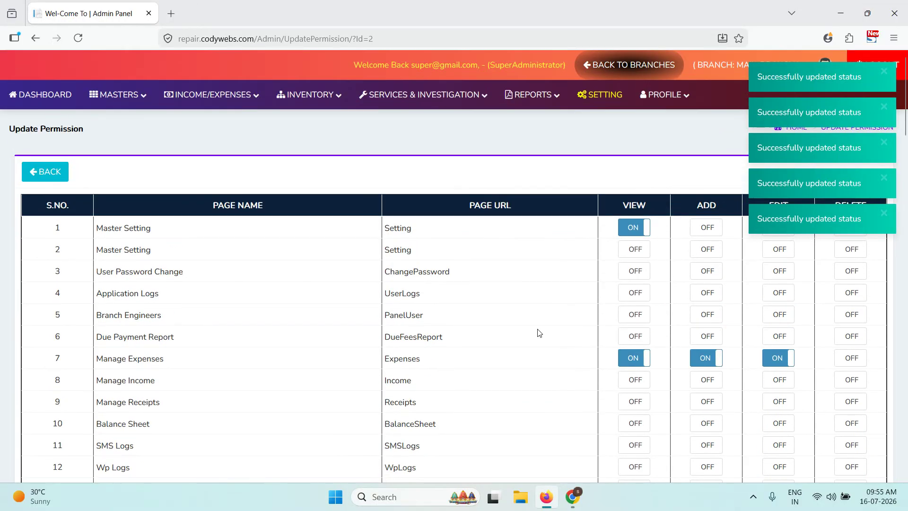
- Open the All Customers list under Masters
mouse_move(115, 95)
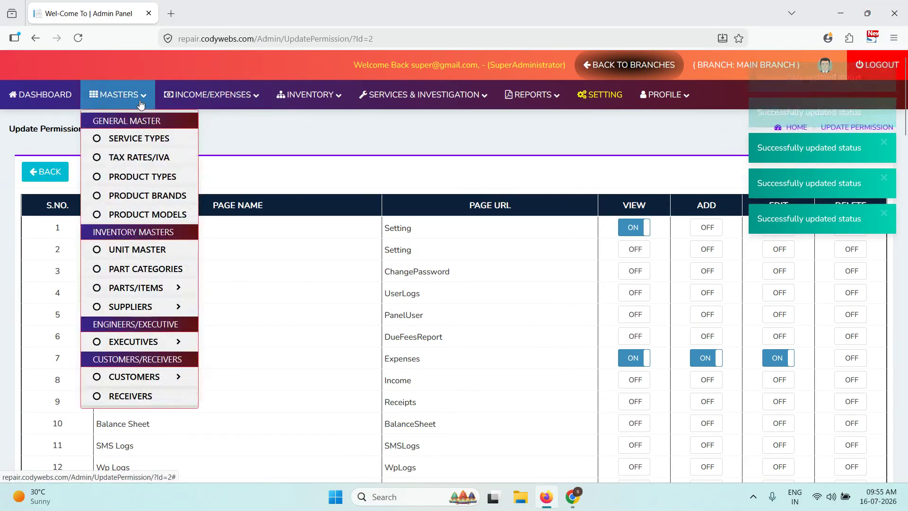
mouse_move(151, 385)
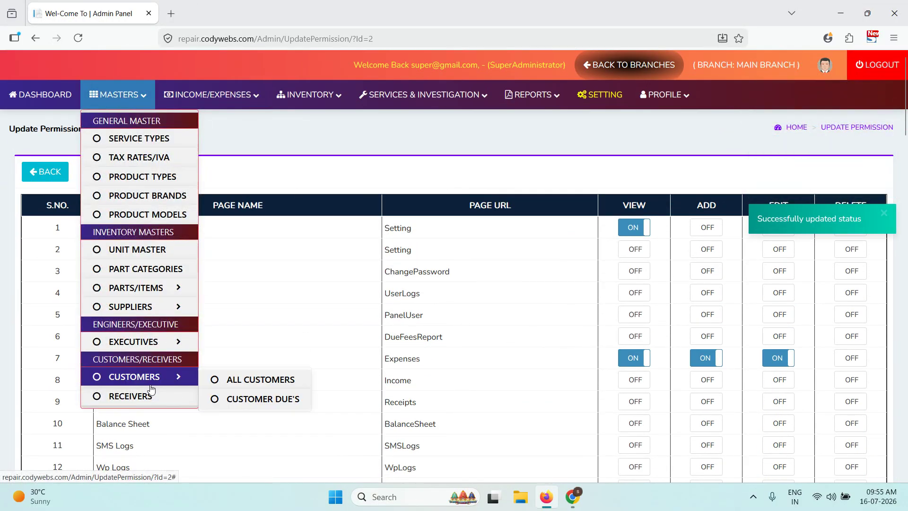
double_click(180, 385)
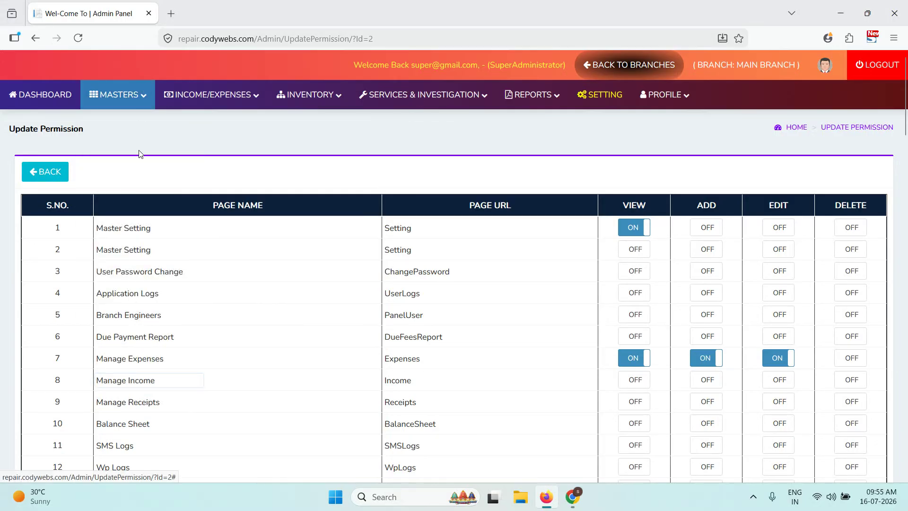
mouse_move(126, 97)
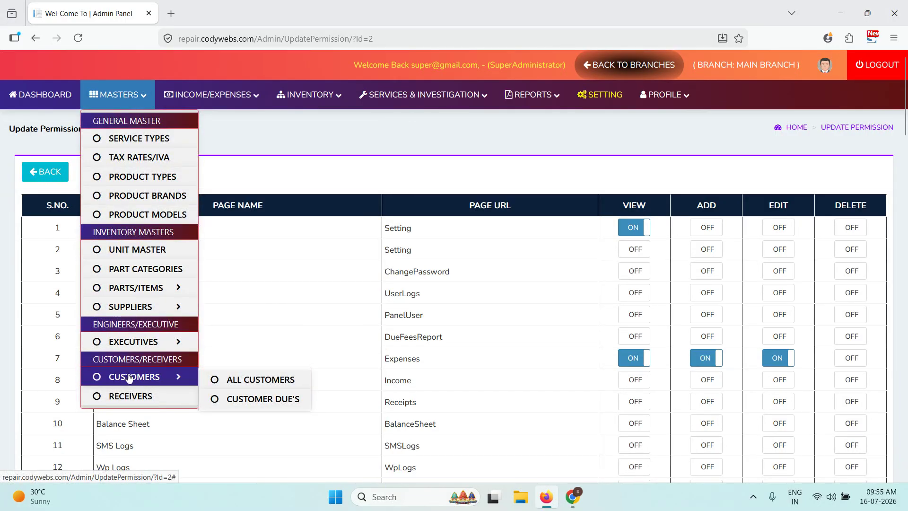
click(263, 381)
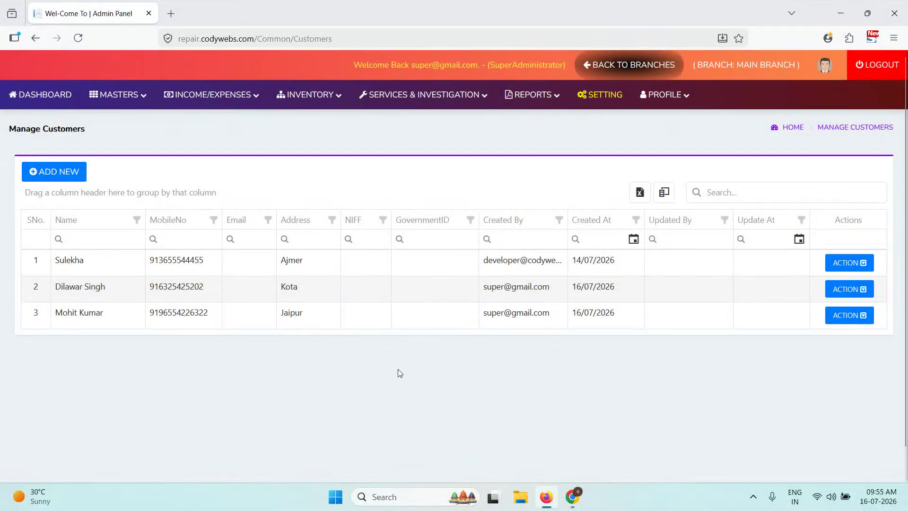
- Look over the new-customer form, including its extra fields, and close it without saving
click(58, 169)
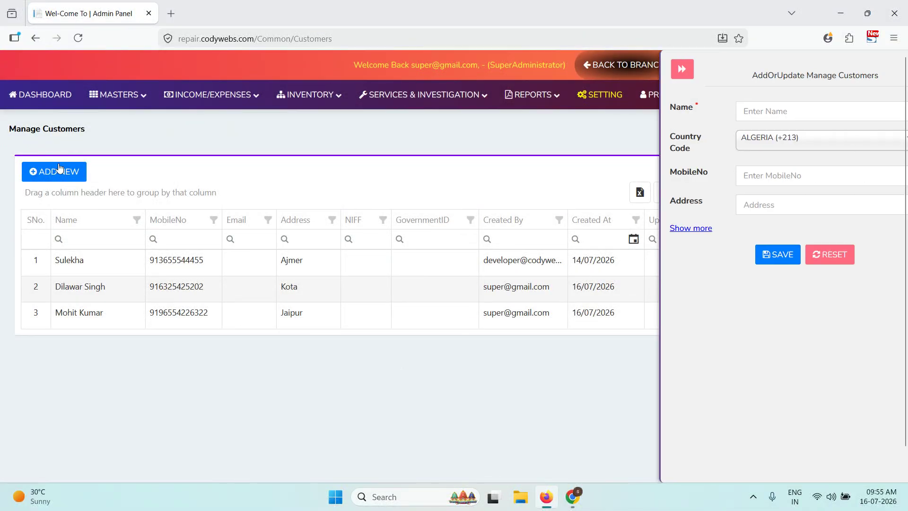
click(688, 229)
click(688, 228)
click(665, 69)
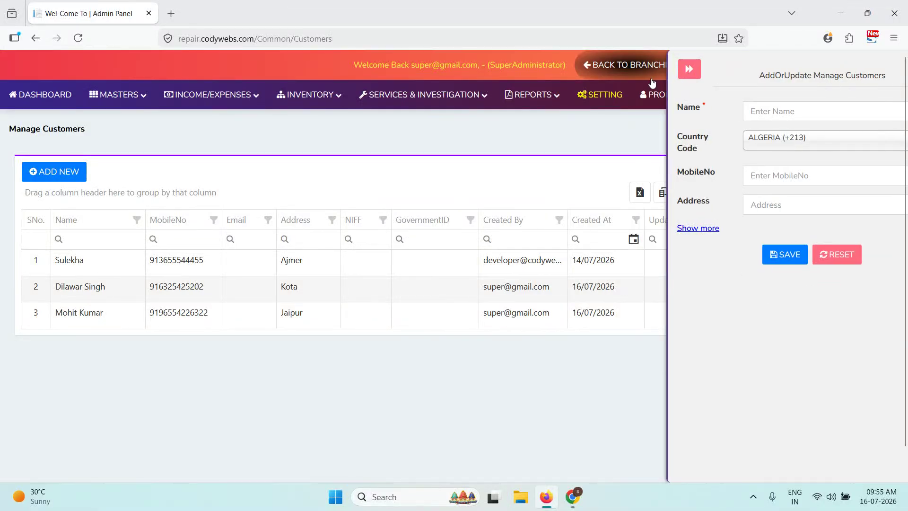
- Open the empty Manage Receivers list
click(119, 94)
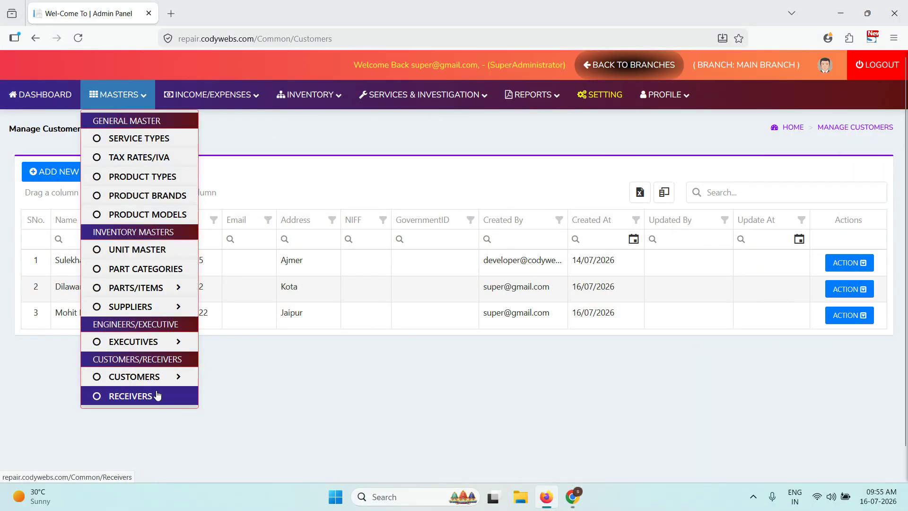
click(157, 395)
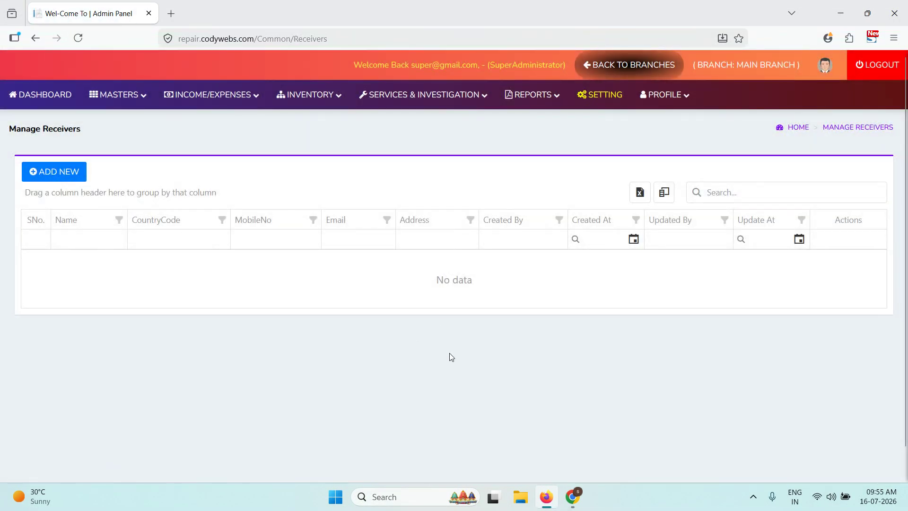
click(118, 94)
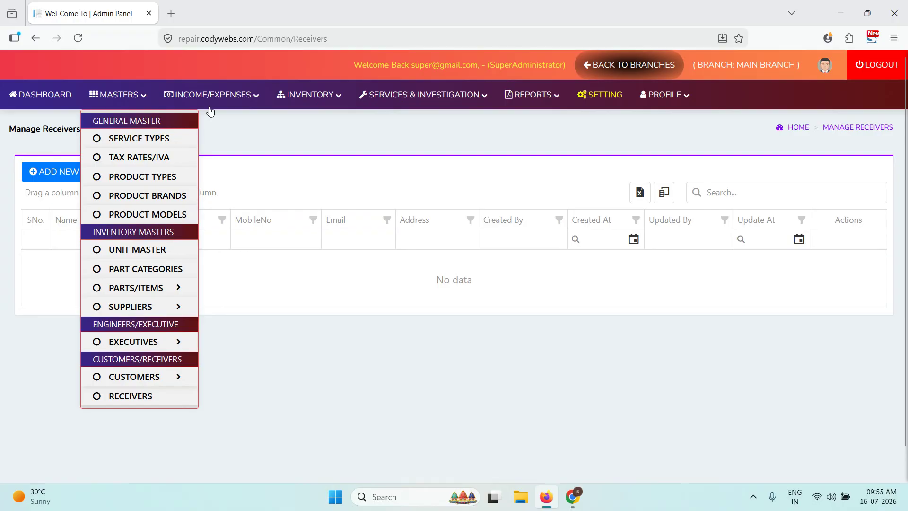
click(213, 97)
- Start a new 360 expense and set its payment mode to Cash
click(217, 122)
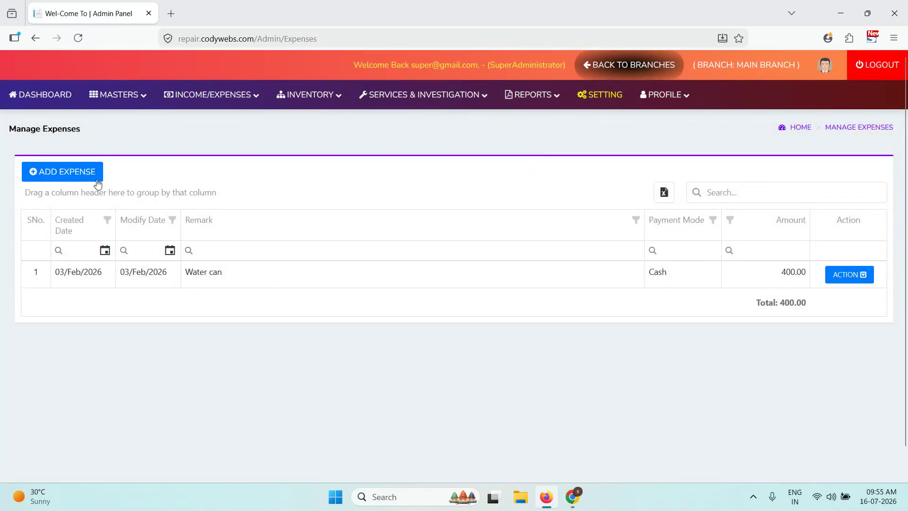
click(97, 182)
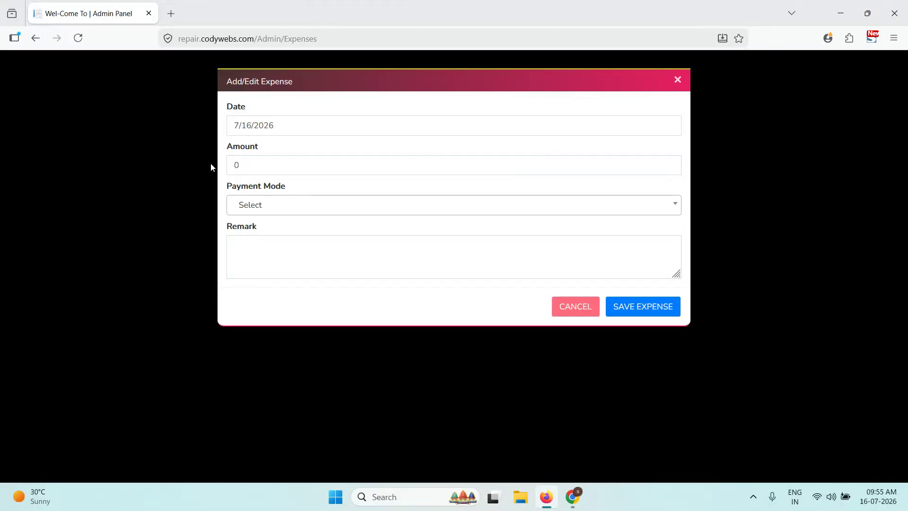
key(BackSpace)
text(36)
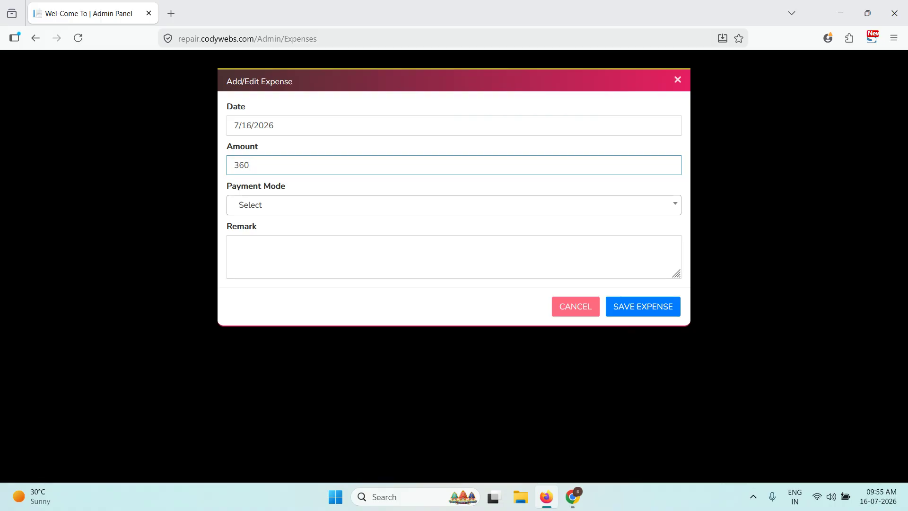
click(328, 202)
scroll(290, 336, down, 2)
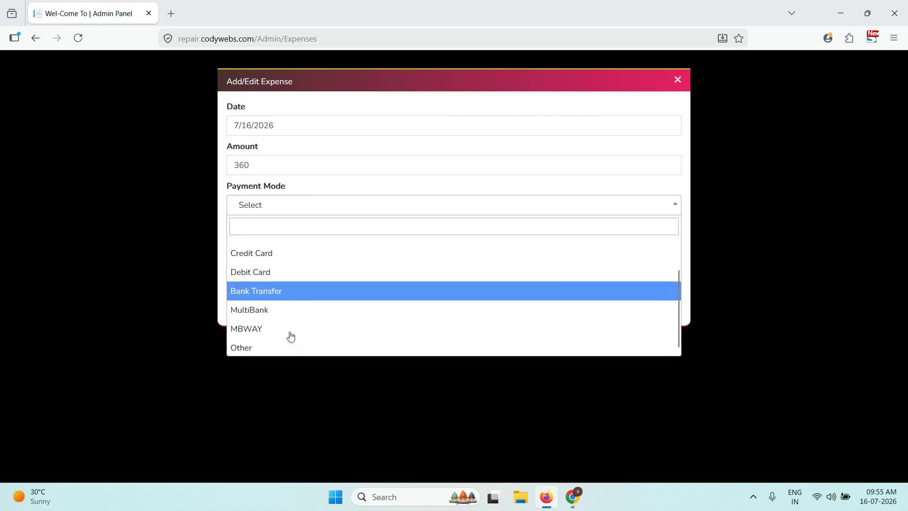
click(290, 345)
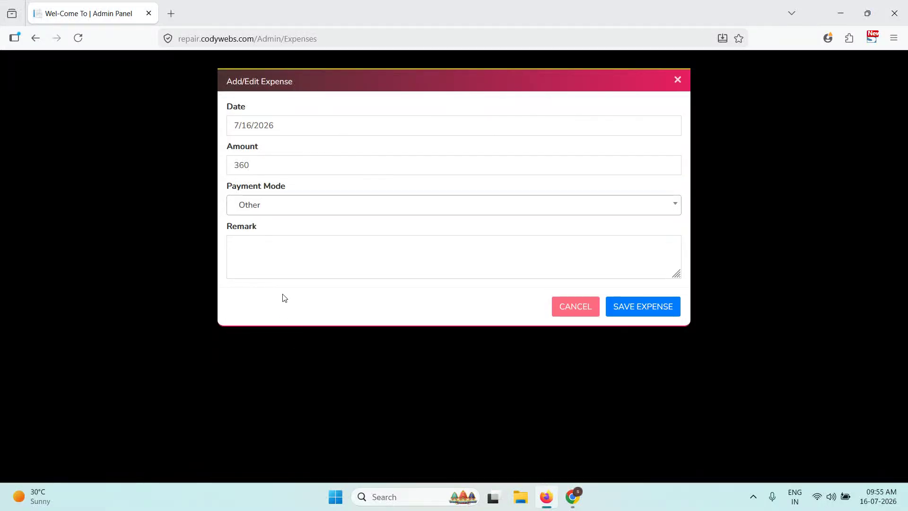
click(281, 208)
scroll(285, 243, up, 3)
click(283, 252)
click(269, 210)
click(282, 263)
- Add the remark 'Chai wale ka payment' and save the expense
click(284, 249)
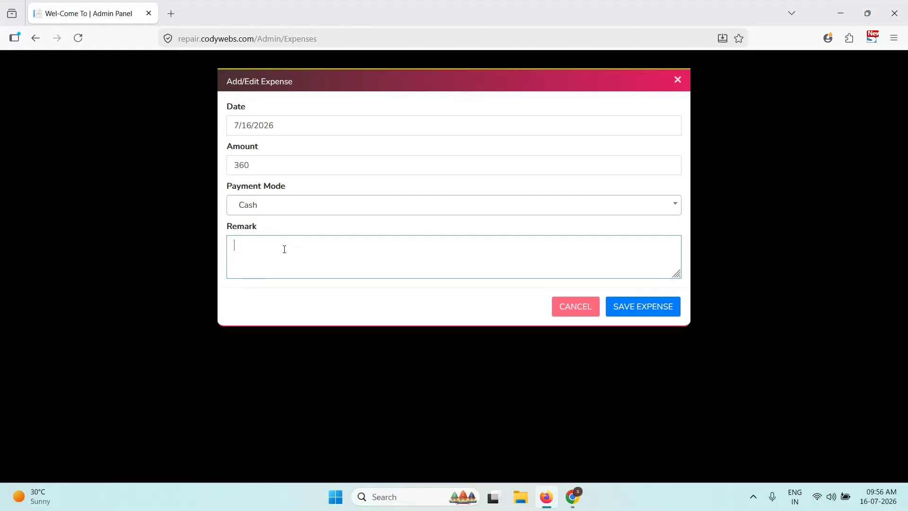
text(Chai wale ka payment)
click(631, 297)
drag(292, 310, 225, 308)
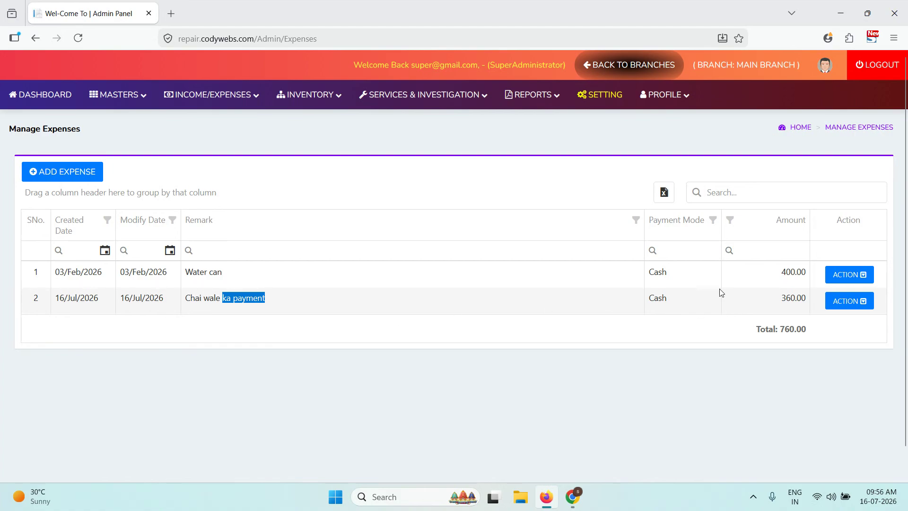
- Open Manage Extra Incomes and cancel a new income without saving
click(233, 95)
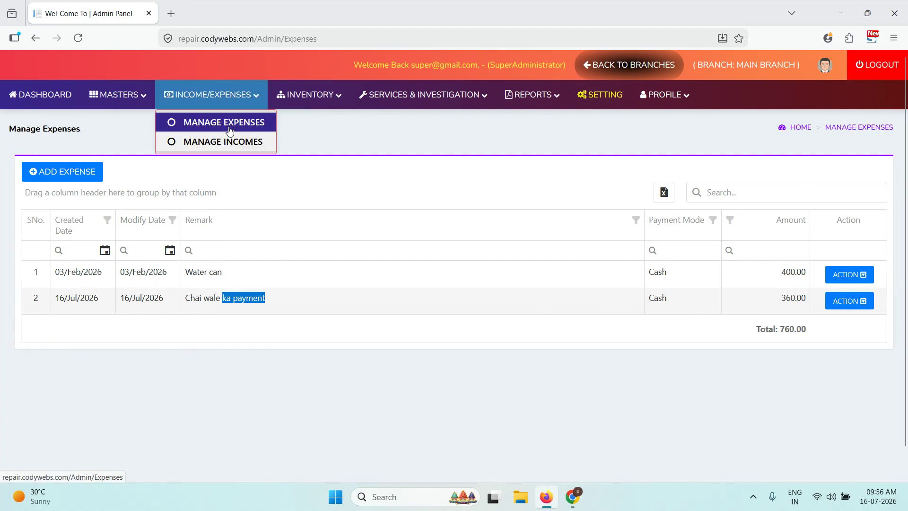
click(228, 144)
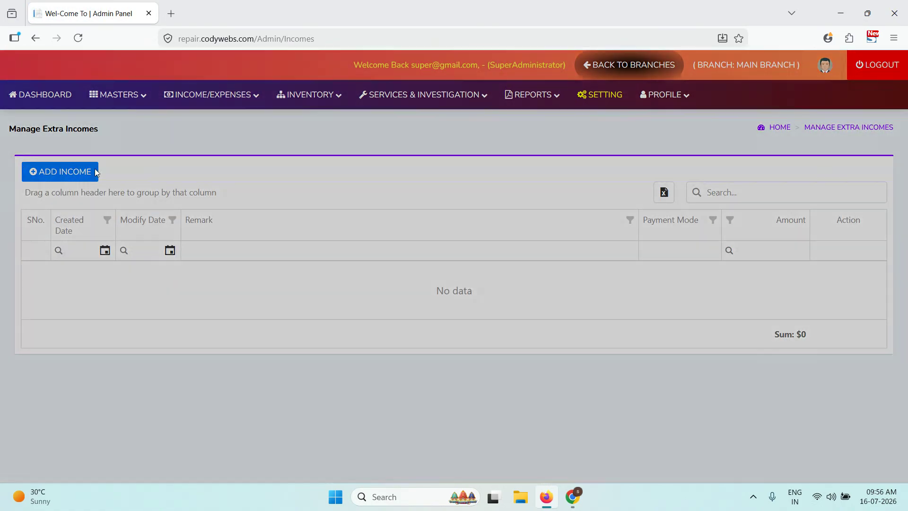
click(90, 171)
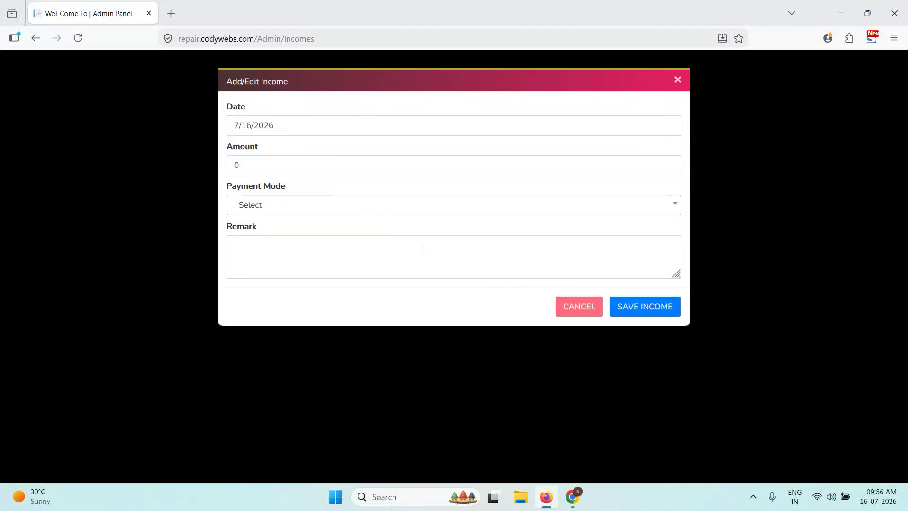
click(579, 307)
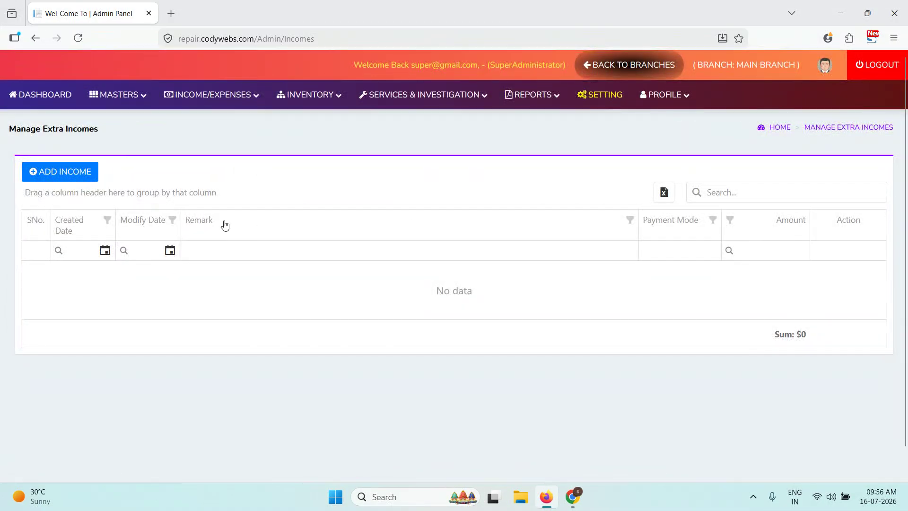
click(333, 95)
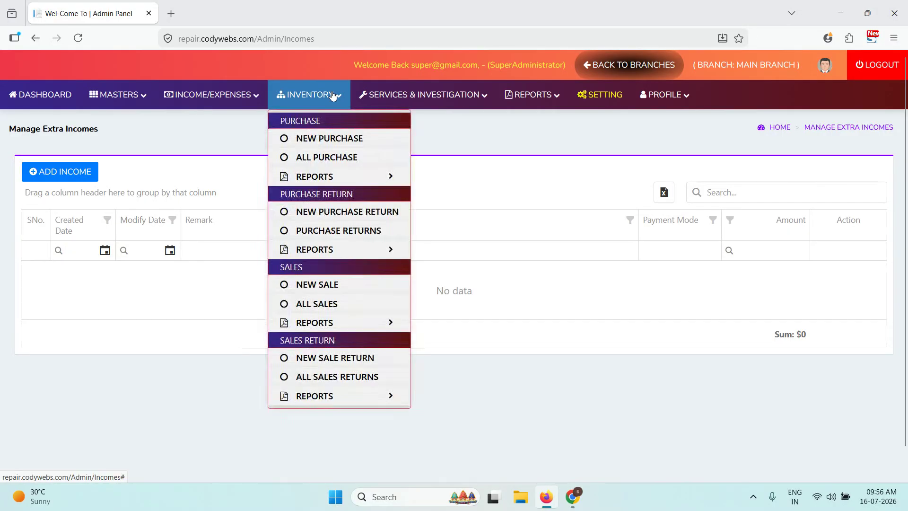
- Start a new purchase with reference number 365, keeping today's date
click(322, 137)
scroll(524, 260, down, 1)
scroll(336, 331, up, 1)
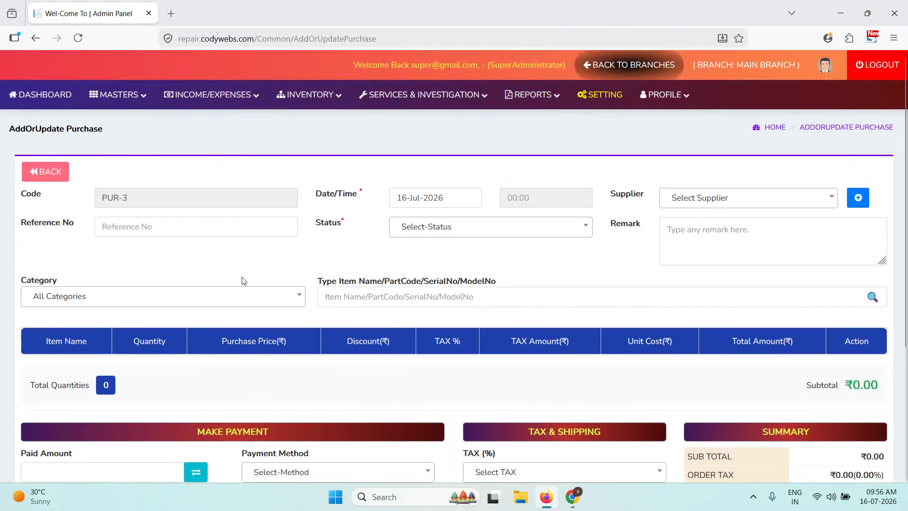
click(155, 235)
text(365)
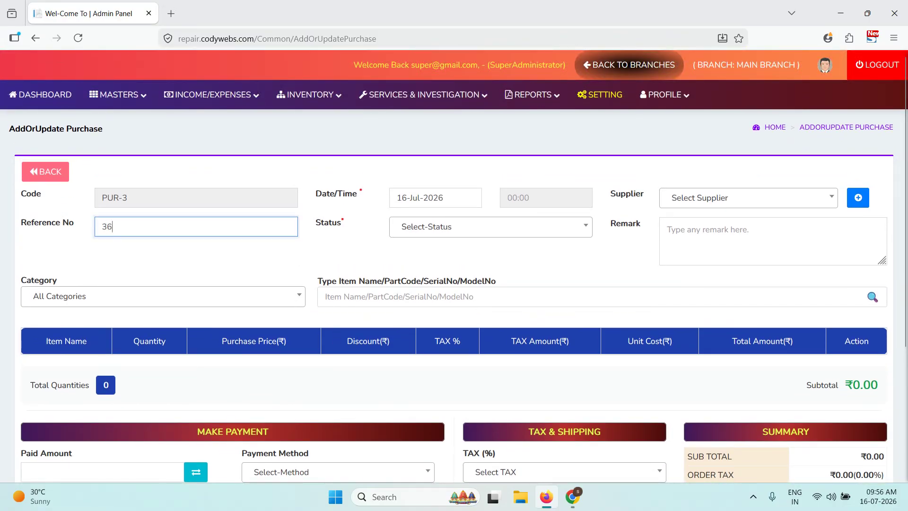
click(463, 193)
click(462, 176)
- Set the purchase time to 10:50 AM and status to Received
click(530, 198)
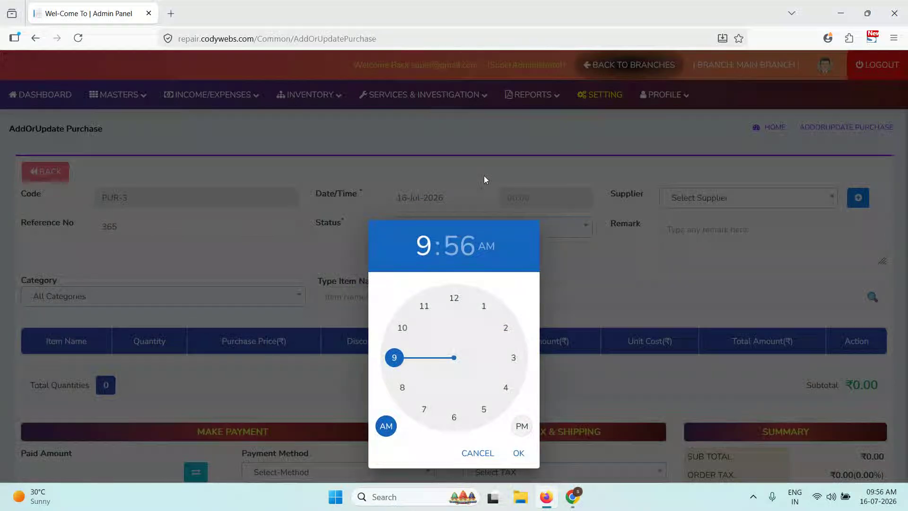
click(402, 326)
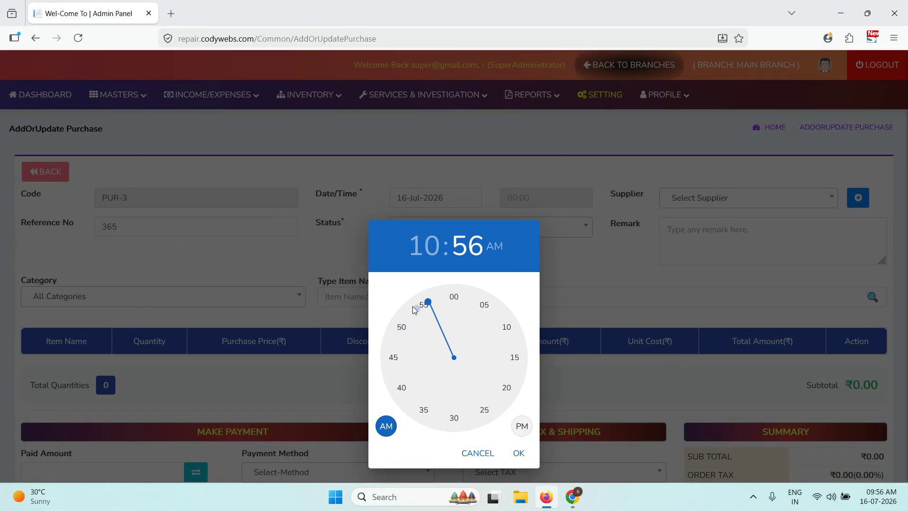
click(402, 326)
click(518, 453)
click(449, 227)
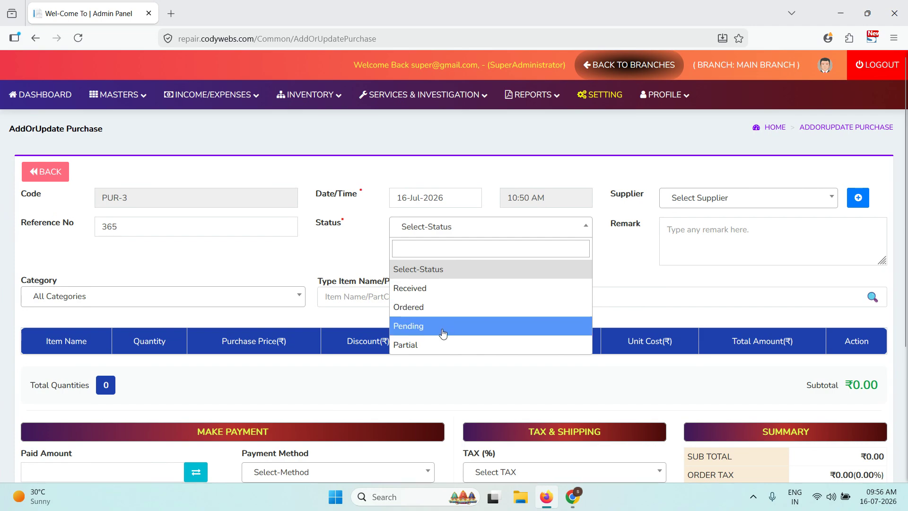
click(439, 287)
- Choose the first listed supplier and search items for 'vi'
click(667, 200)
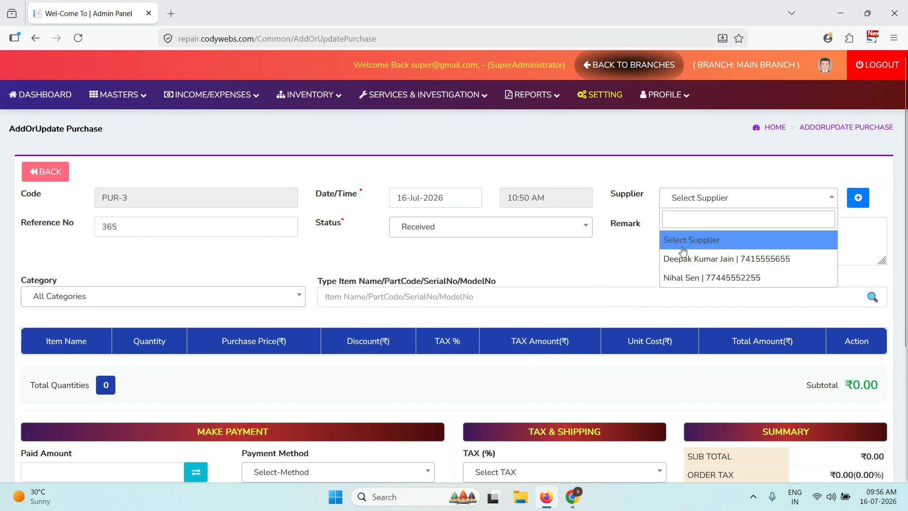
click(643, 199)
click(688, 202)
click(695, 259)
click(860, 203)
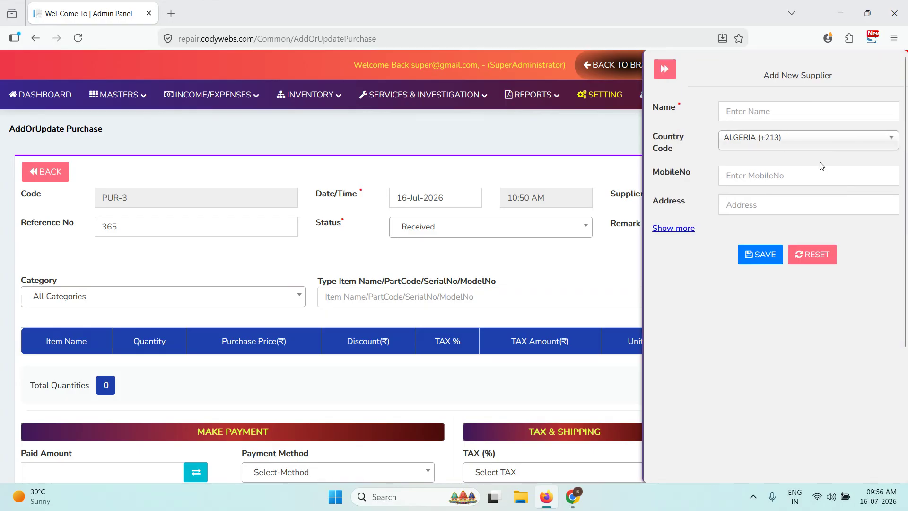
click(665, 70)
click(496, 302)
text(vi)
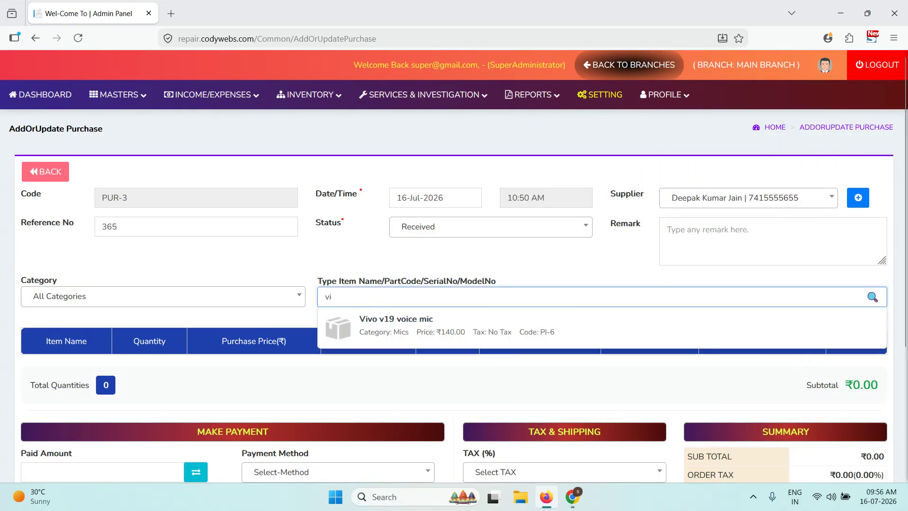
- Add one Vivo v19 voice mic and three Keyboards to the purchase
click(435, 334)
scroll(298, 324, down, 2)
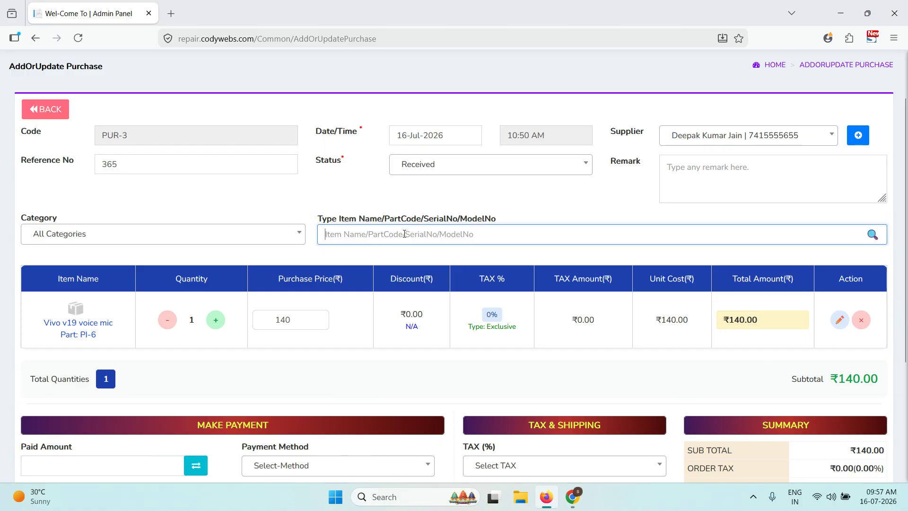
text(ke)
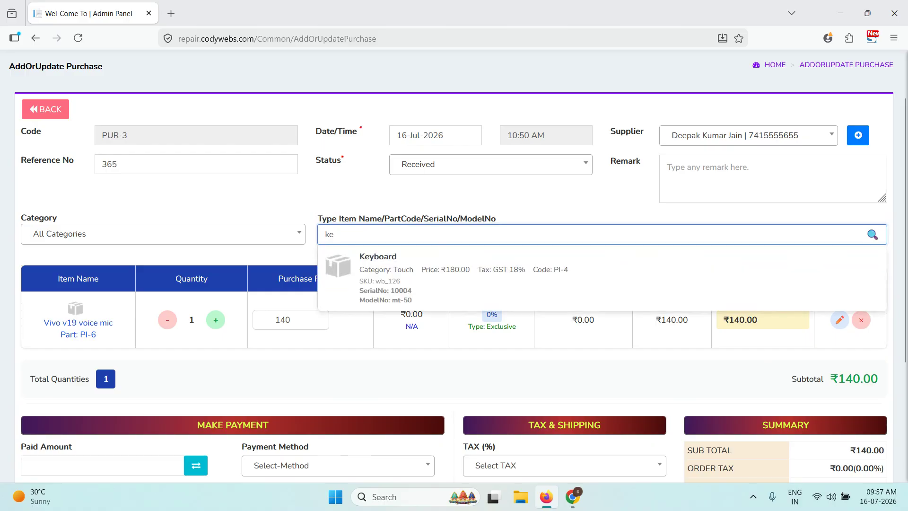
click(383, 296)
double_click(213, 381)
click(216, 381)
click(174, 380)
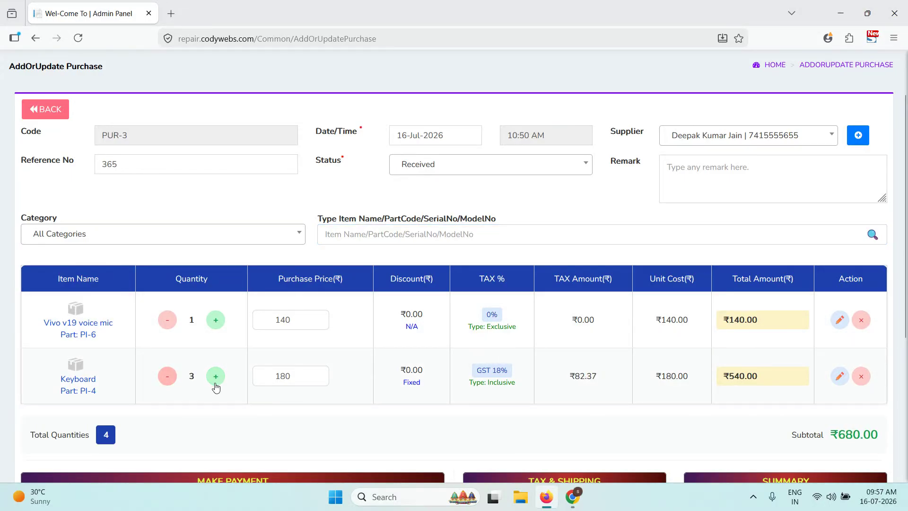
- Change the Keyboard's purchase price to 100
scroll(315, 283, down, 3)
double_click(299, 255)
text(100)
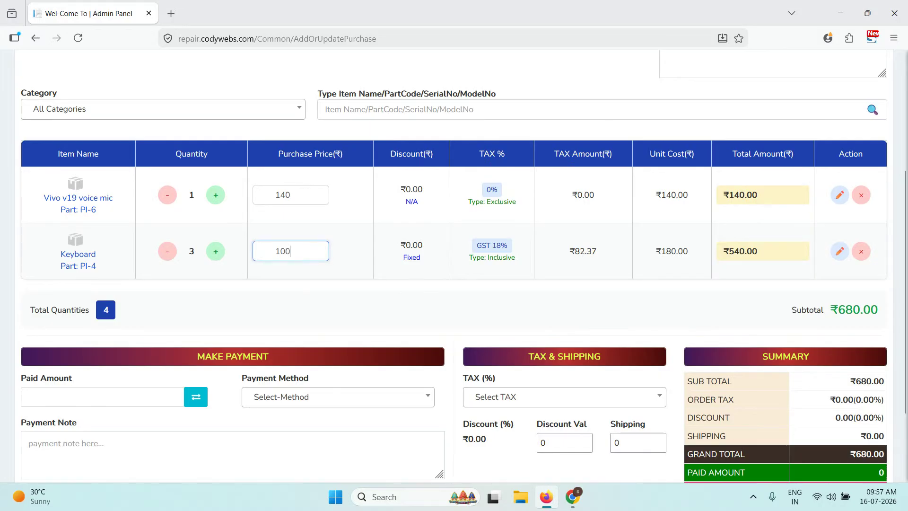
click(630, 297)
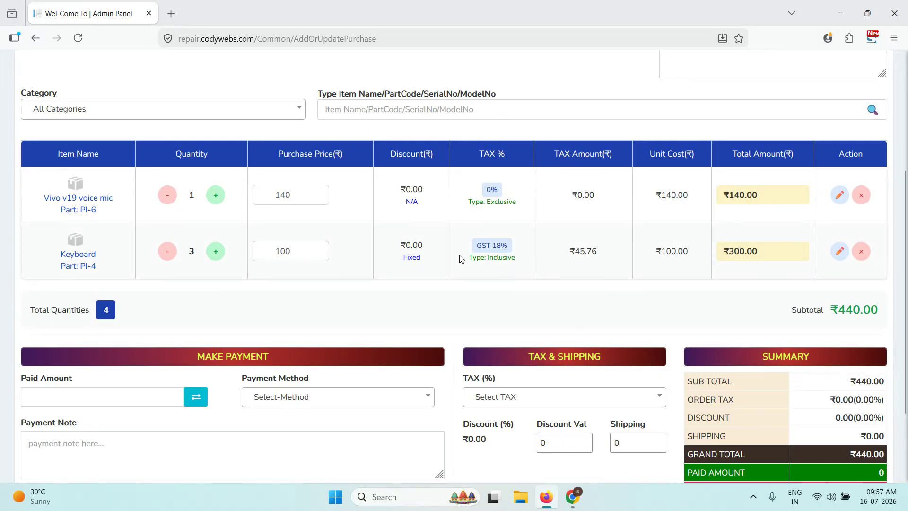
click(839, 251)
- Make the Keyboard's GST 18% tax Exclusive, adding ₹54.00 tax
click(473, 151)
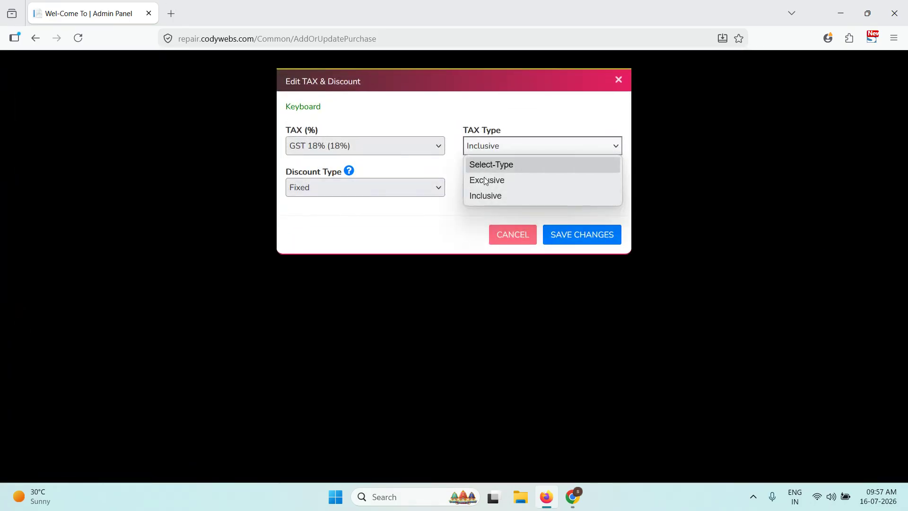
click(487, 180)
click(497, 151)
click(497, 150)
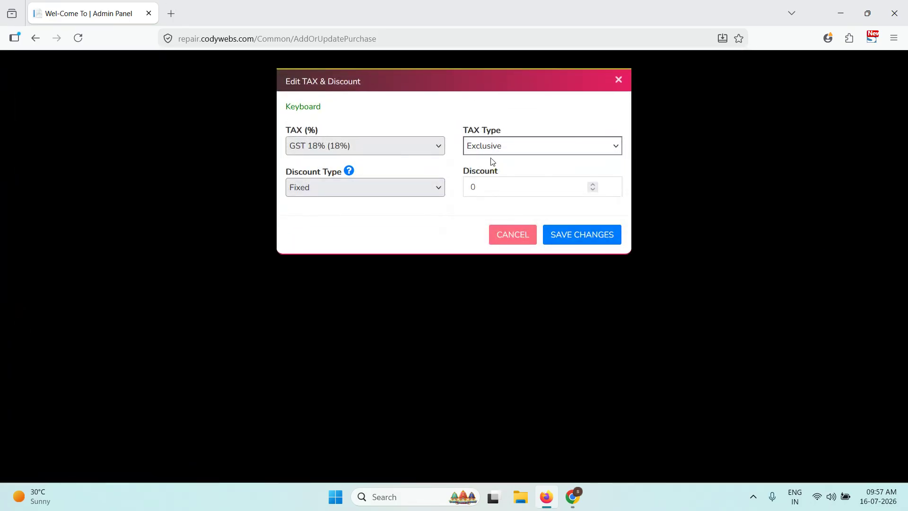
click(576, 246)
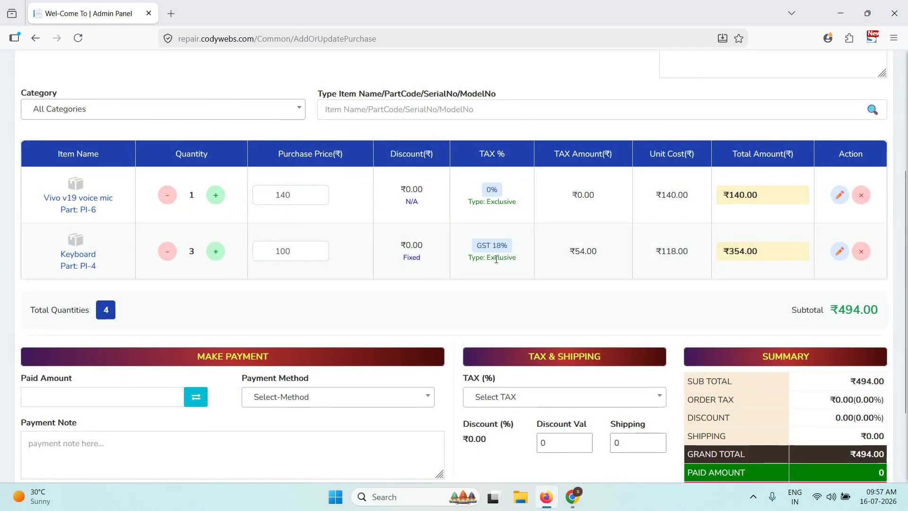
drag(574, 251, 596, 253)
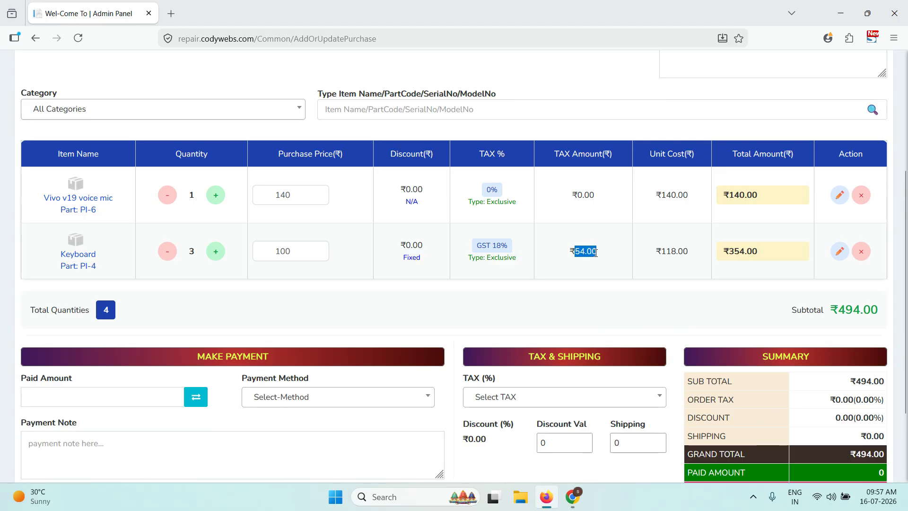
- Try GST 18% as order tax, then remove it, leaving no order-level tax
scroll(560, 260, up, 4)
scroll(436, 288, down, 5)
click(519, 340)
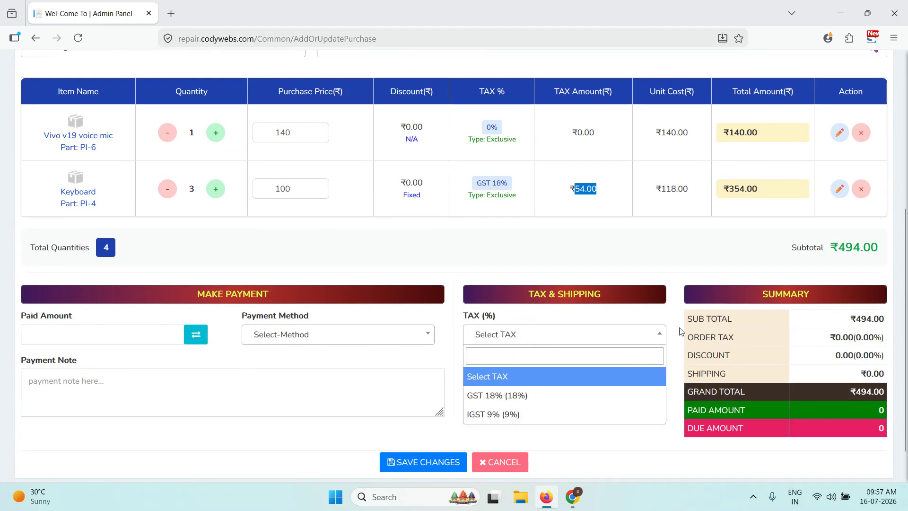
click(541, 393)
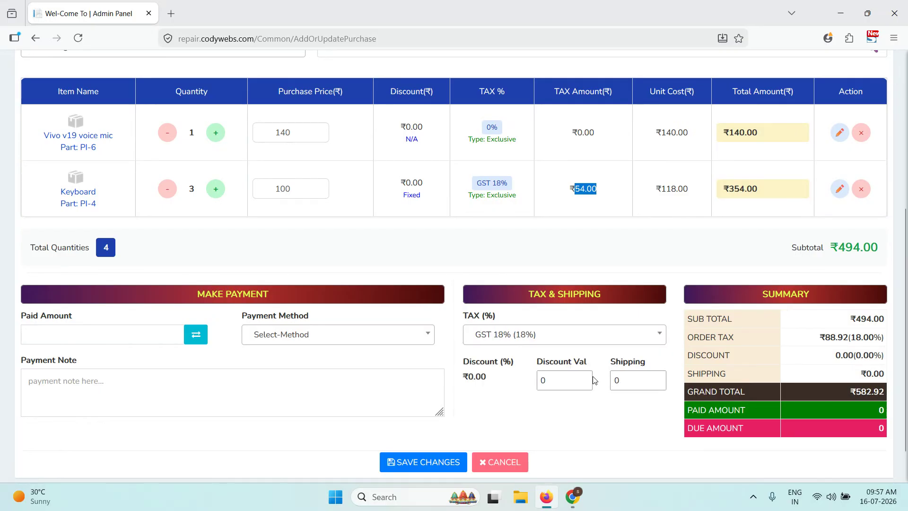
click(507, 364)
click(501, 341)
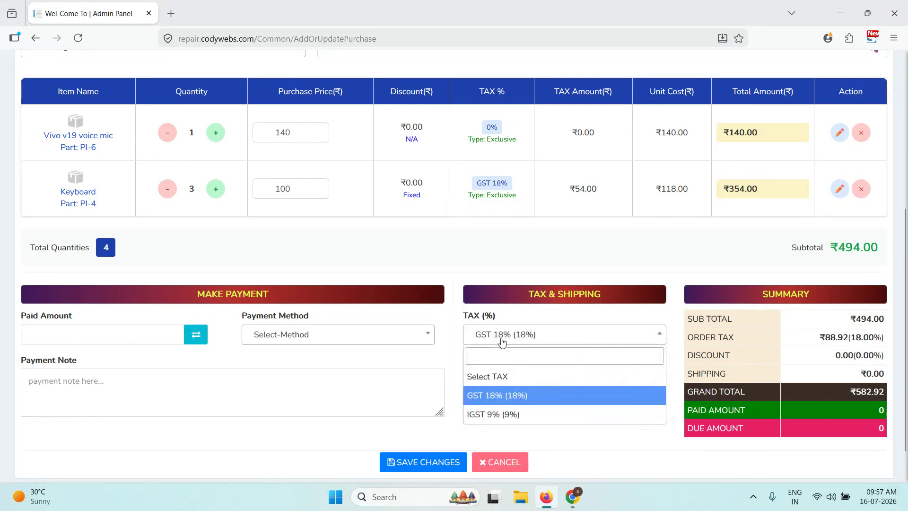
click(490, 378)
- Record the full 494 as paid by Cash and submit the purchase
click(192, 340)
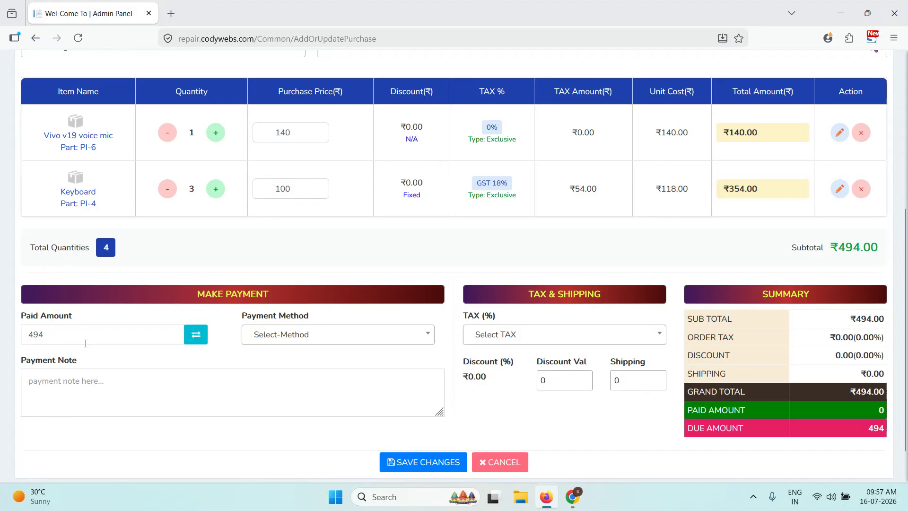
scroll(236, 205, up, 4)
scroll(243, 203, down, 2)
click(330, 402)
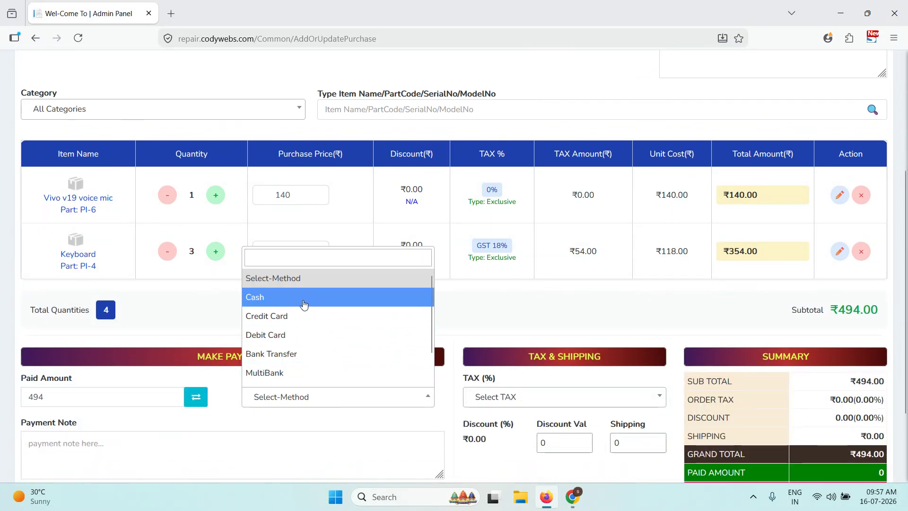
click(304, 296)
scroll(458, 359, down, 2)
click(434, 420)
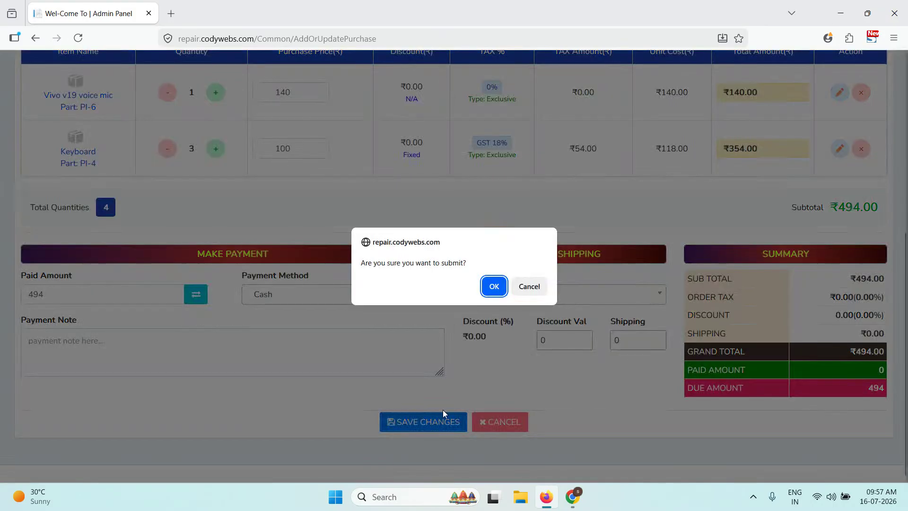
- Confirm saving the purchase and view PUR-3's full details
click(492, 287)
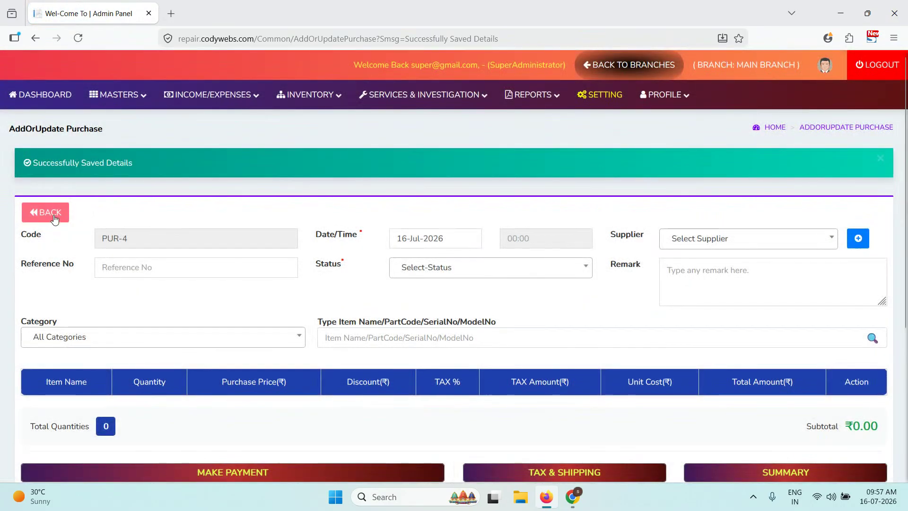
click(52, 213)
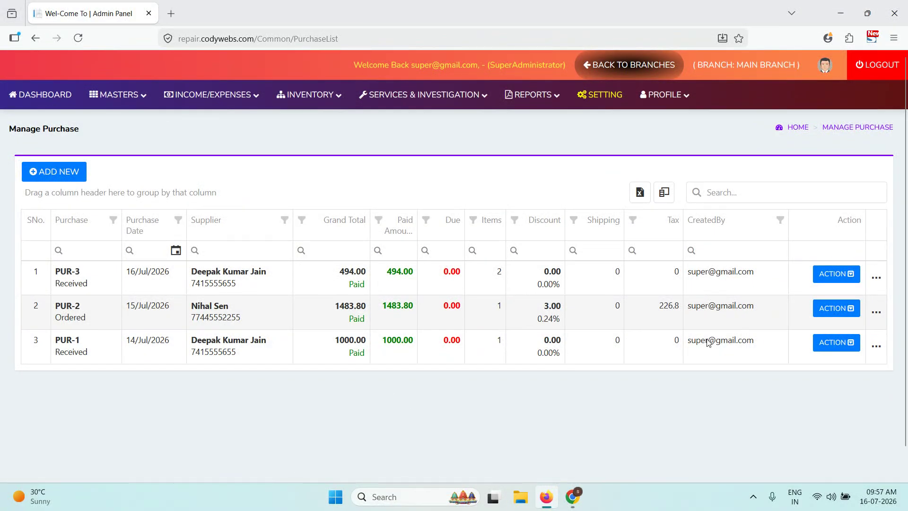
click(830, 277)
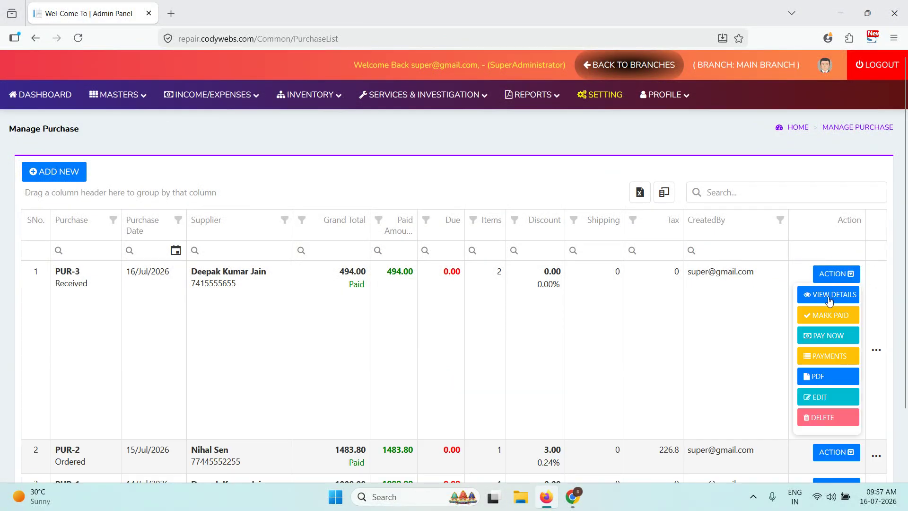
click(829, 301)
scroll(591, 276, down, 7)
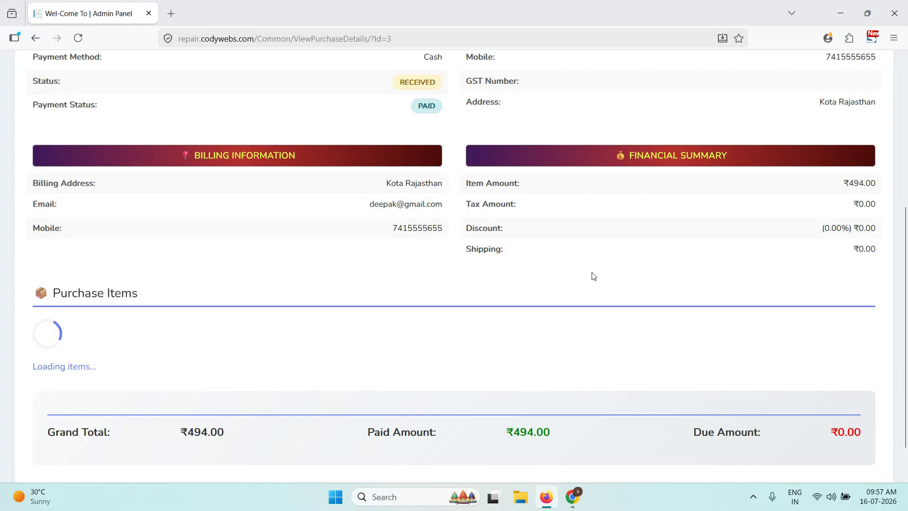
scroll(280, 275, up, 10)
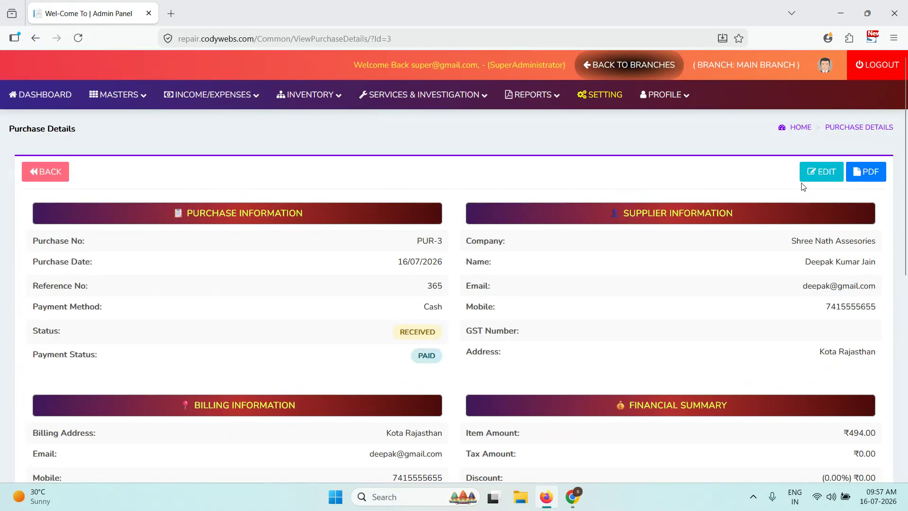
- Generate PUR-3.pdf as the purchase invoice, review it, and close it
click(847, 176)
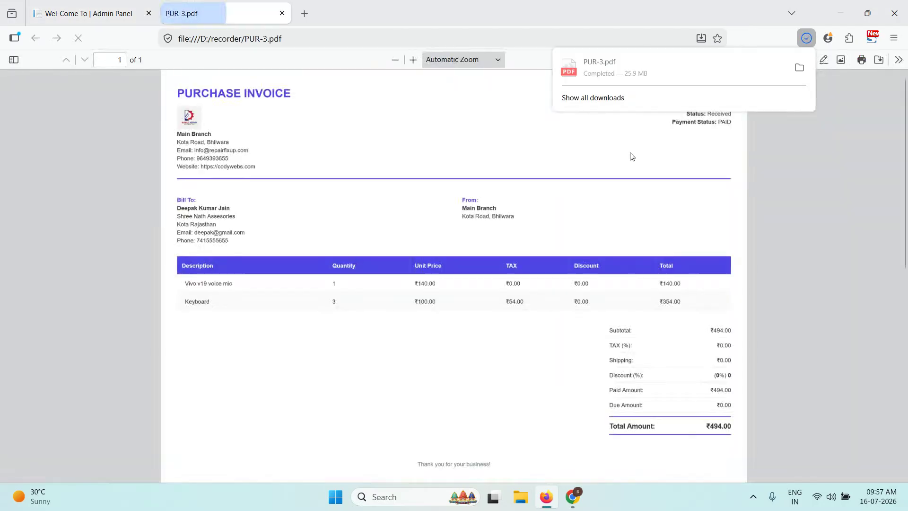
scroll(440, 190, down, 4)
scroll(446, 197, up, 4)
scroll(446, 196, down, 5)
scroll(688, 284, up, 5)
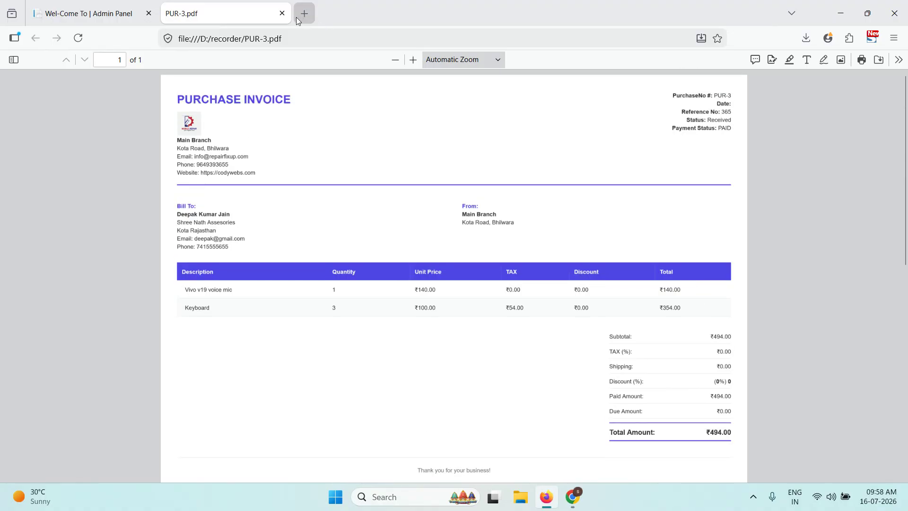
click(282, 13)
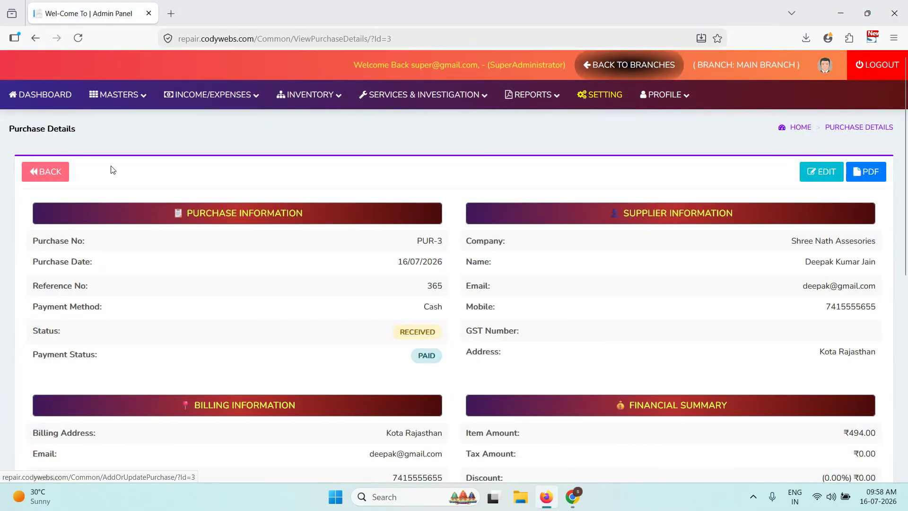
- Return to the purchase list and check PUR-1's empty payment history
click(64, 171)
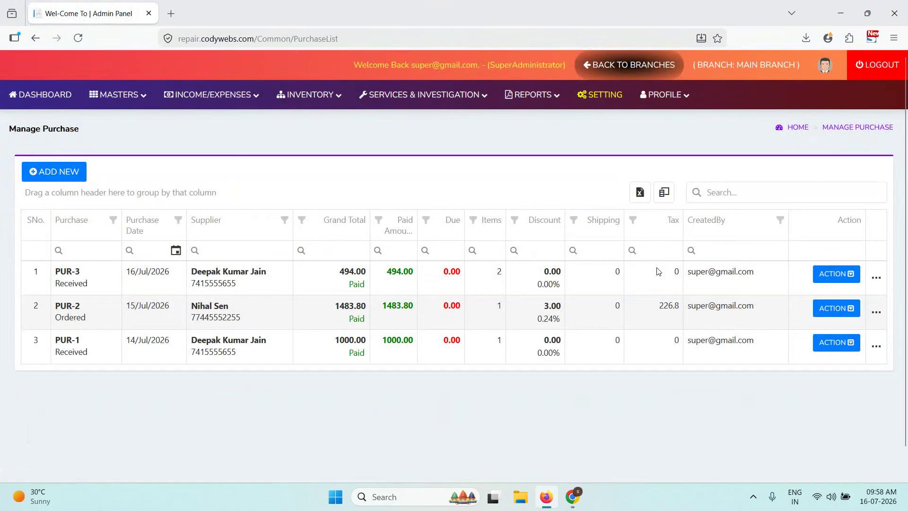
click(840, 342)
scroll(832, 345, down, 1)
click(826, 347)
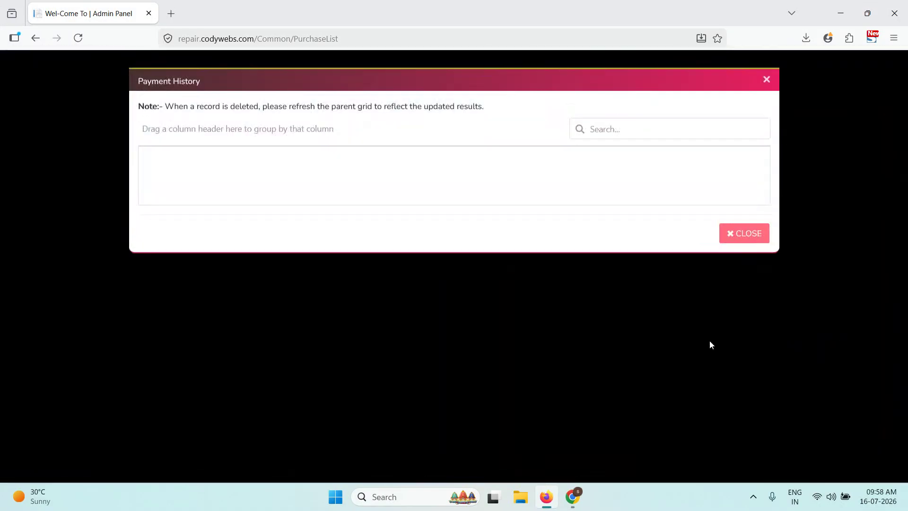
click(733, 289)
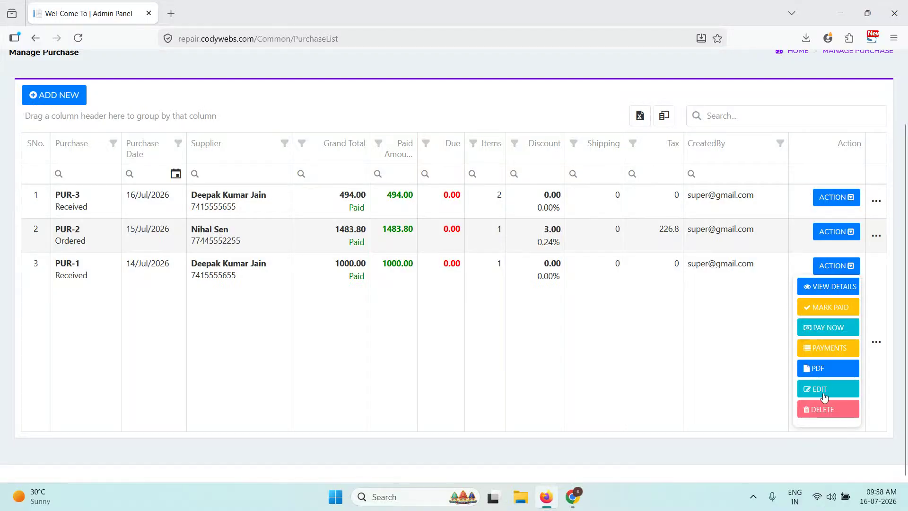
scroll(364, 272, up, 2)
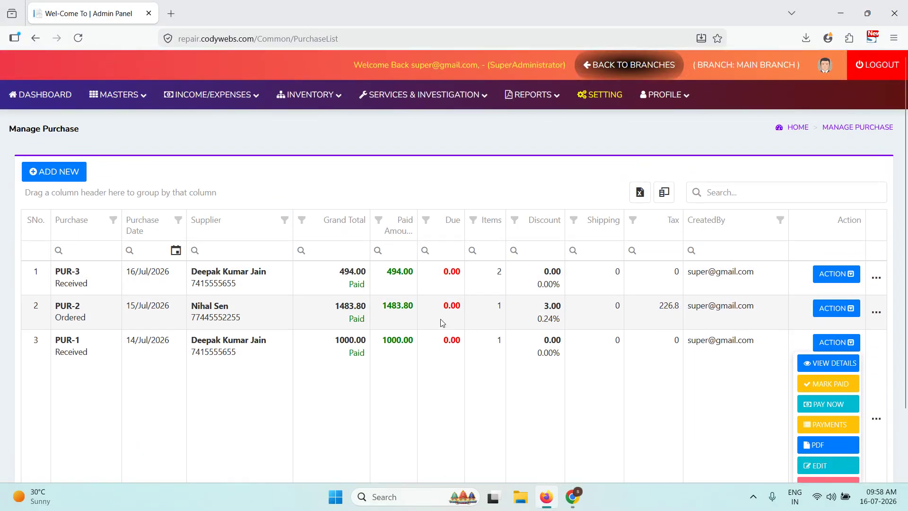
- Open PUR-1's payment form, browse payment methods, and close it without paying
click(829, 406)
click(479, 283)
click(322, 266)
click(579, 399)
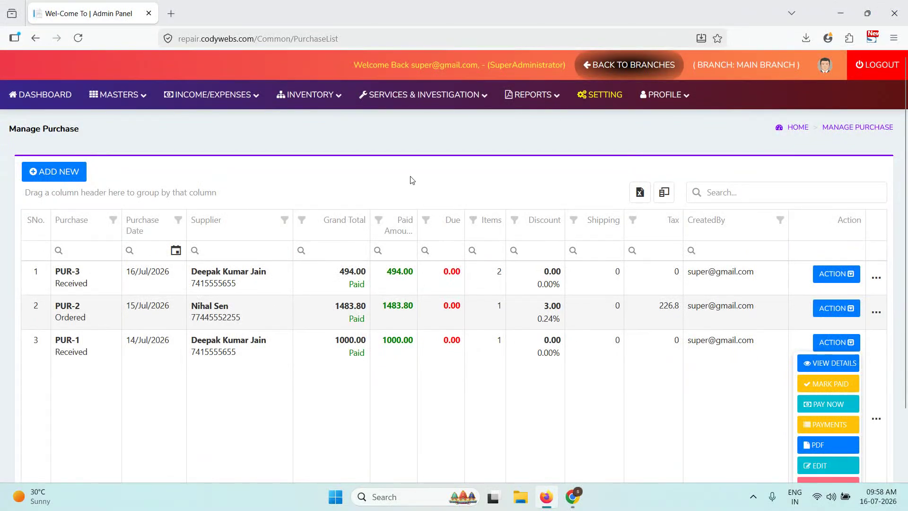
click(307, 97)
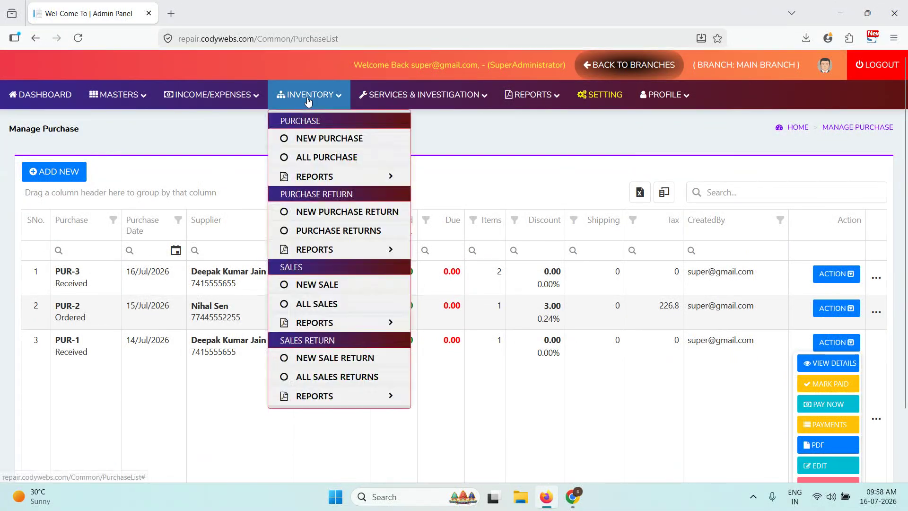
- View the Purchase Payment Report, then the Item Wise report of four purchased item lines
mouse_move(326, 176)
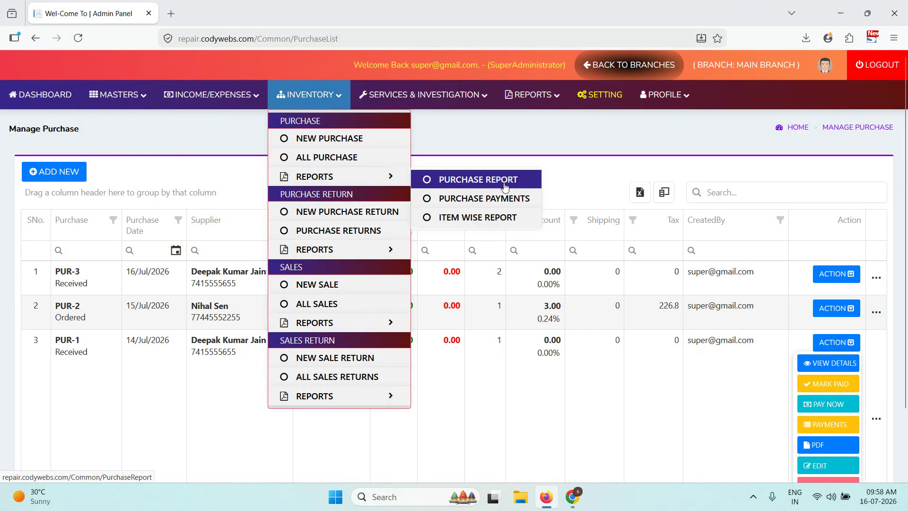
click(504, 202)
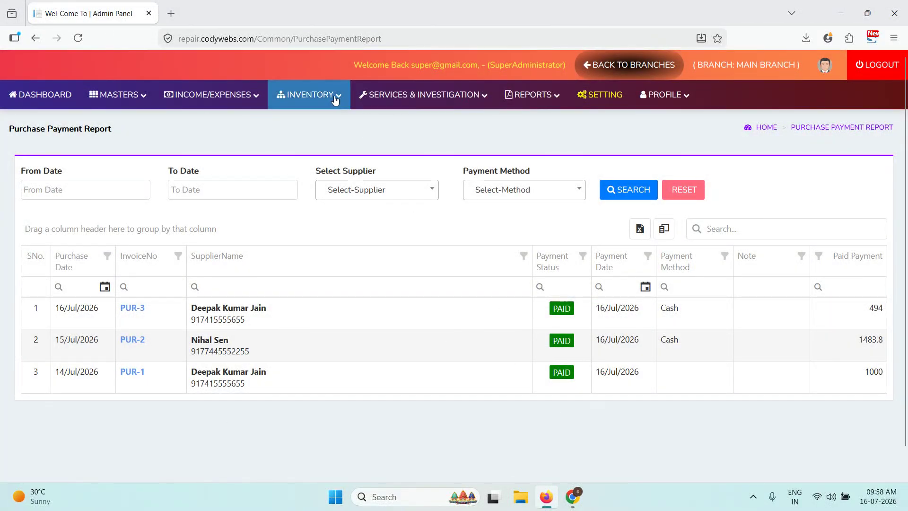
mouse_move(336, 97)
mouse_move(337, 182)
click(479, 219)
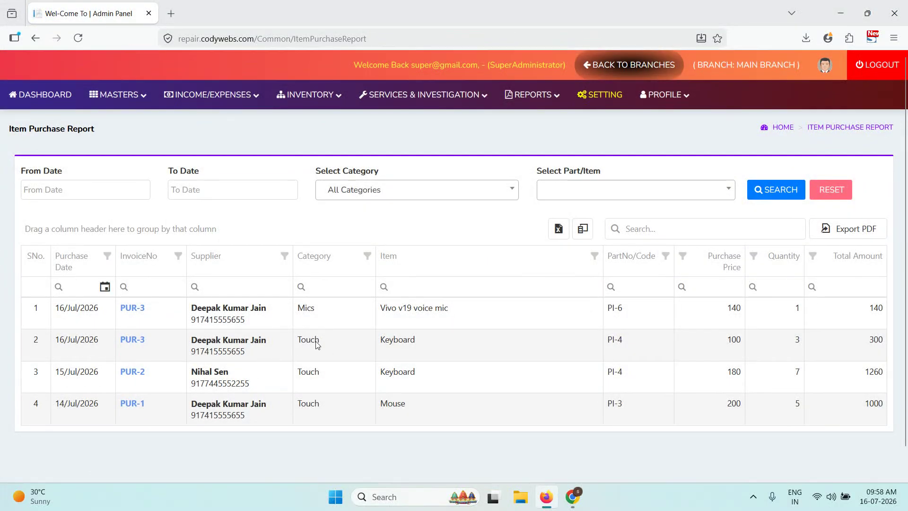
drag(432, 316, 402, 349)
click(406, 364)
click(326, 100)
click(323, 211)
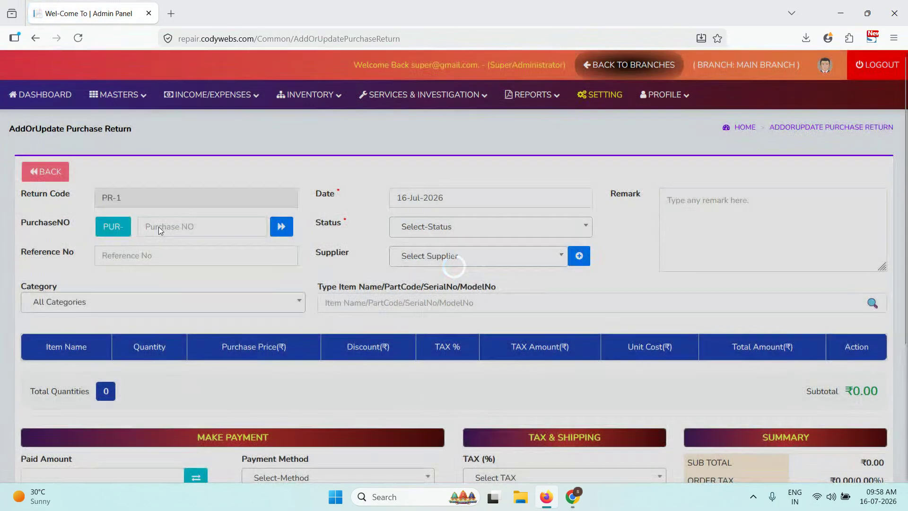
- Load purchase PUR-2 into return PR-1, pulling in 7 Keyboards at ₹180 for ₹1,260.00
click(159, 226)
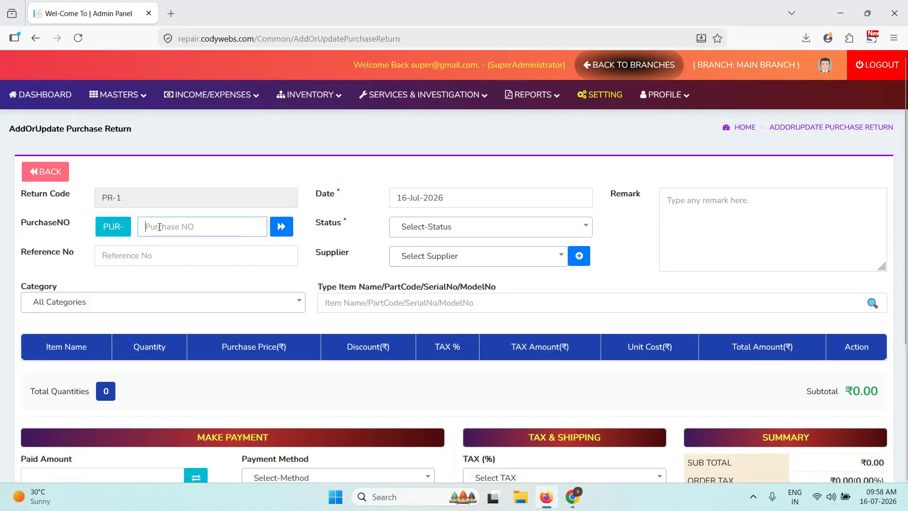
text(2)
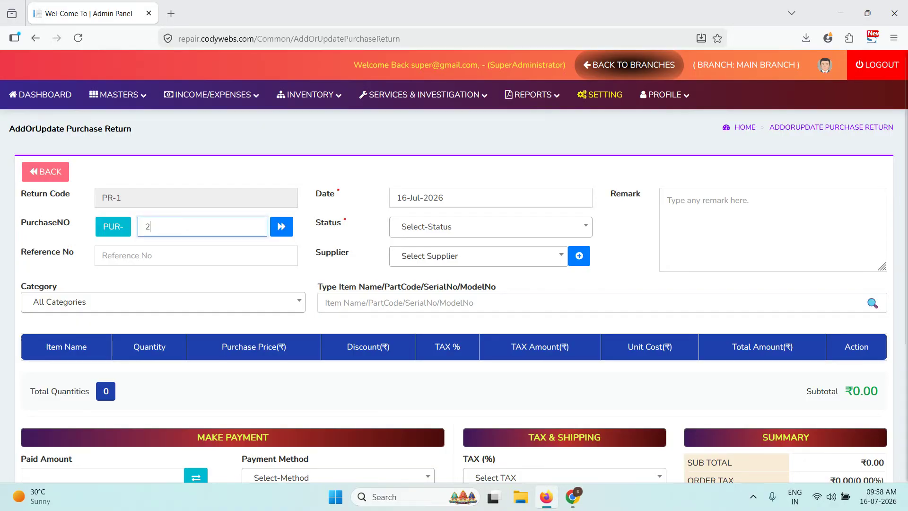
click(282, 231)
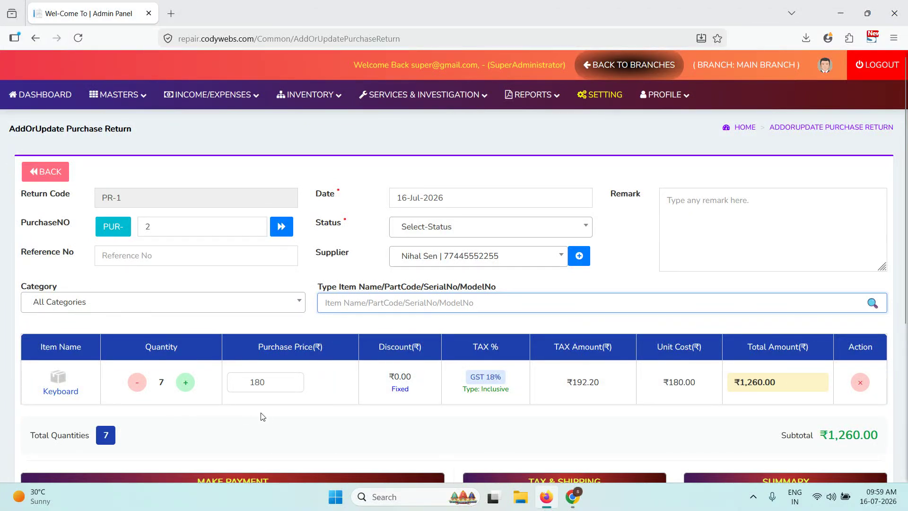
click(178, 230)
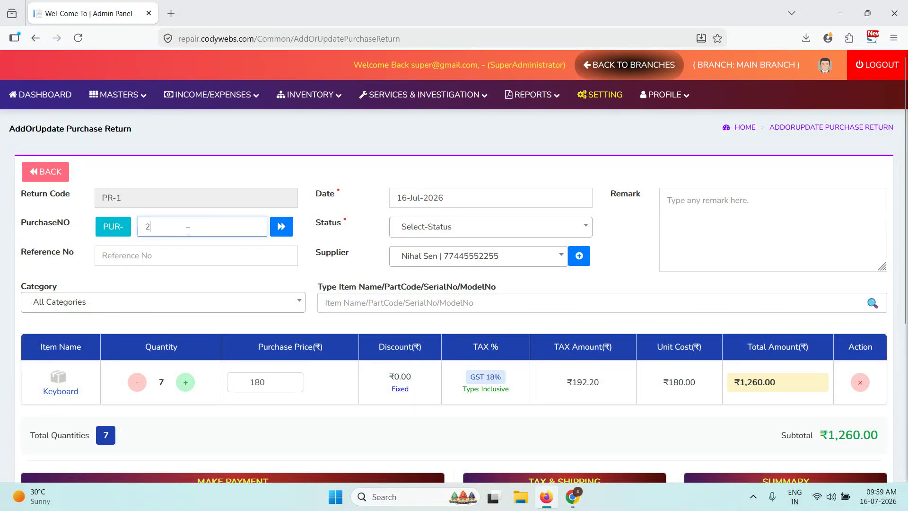
click(424, 250)
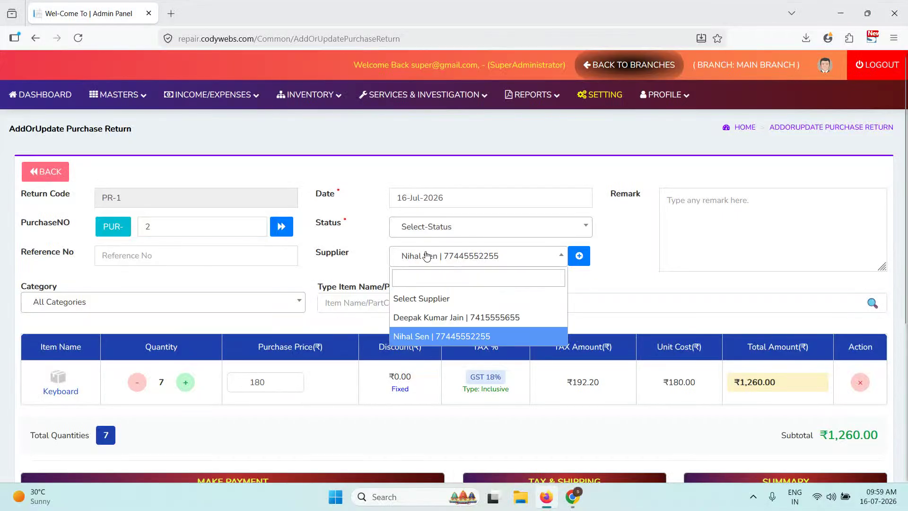
click(675, 246)
scroll(442, 320, down, 4)
scroll(441, 321, up, 4)
- View the empty Purchase Return Report, then open the Manage Sales list showing SL-1
click(243, 105)
mouse_move(310, 94)
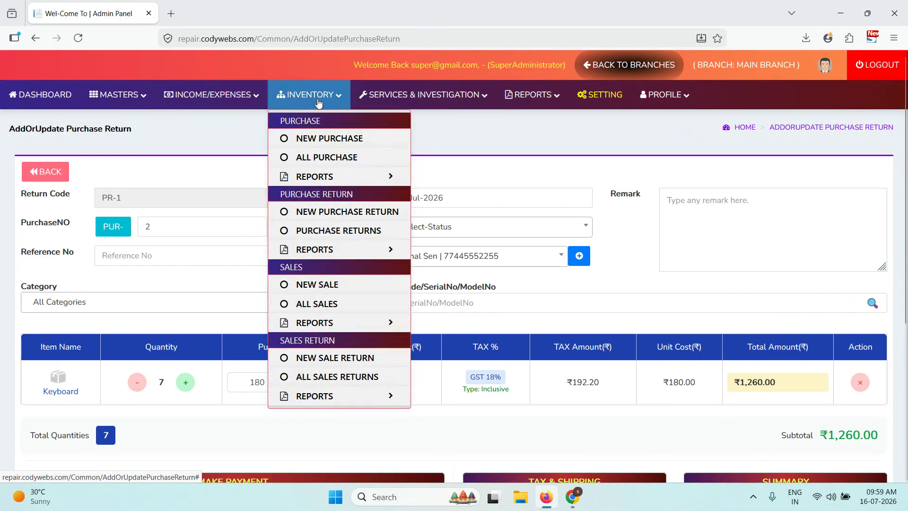
mouse_move(328, 249)
click(440, 253)
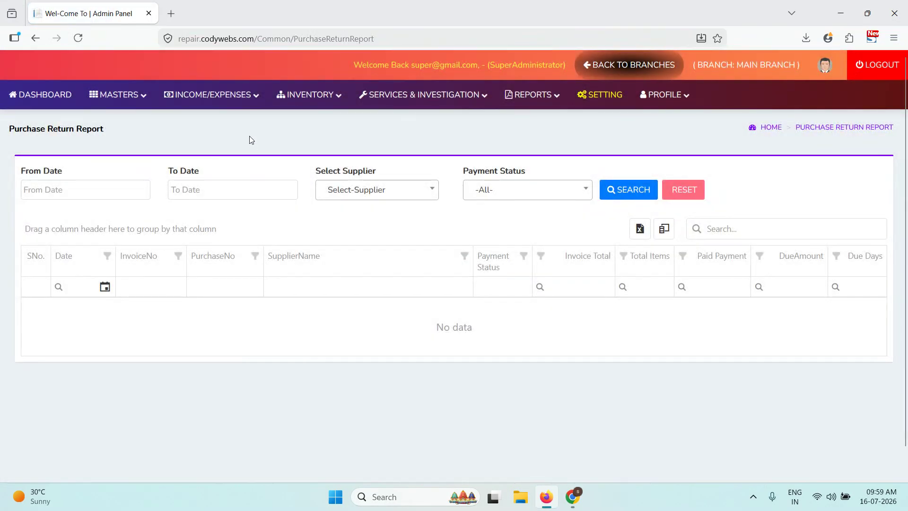
mouse_move(309, 95)
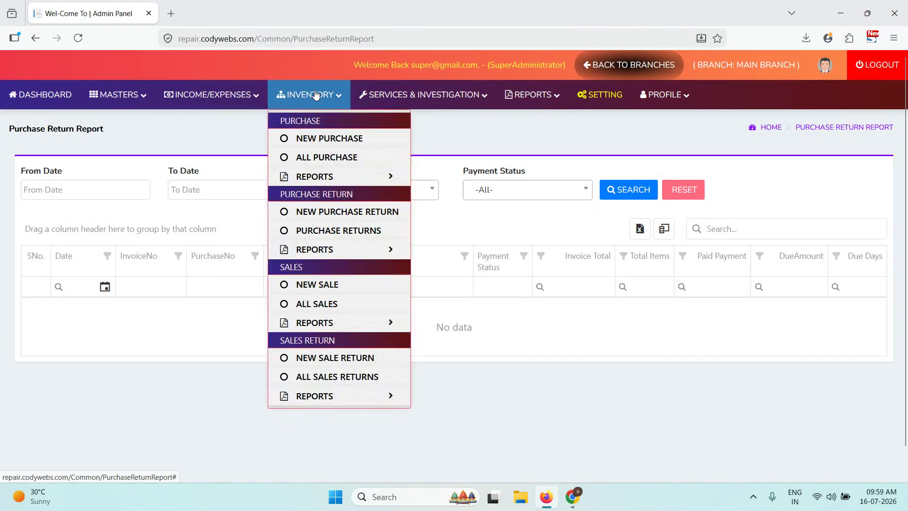
click(330, 286)
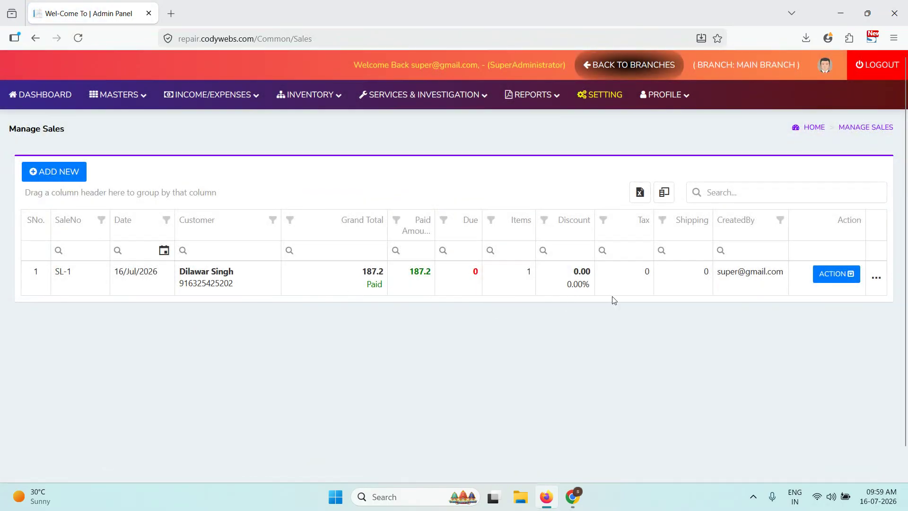
- Start new sale SL-2 and look over its warranty and customer lists without choosing anything
click(69, 178)
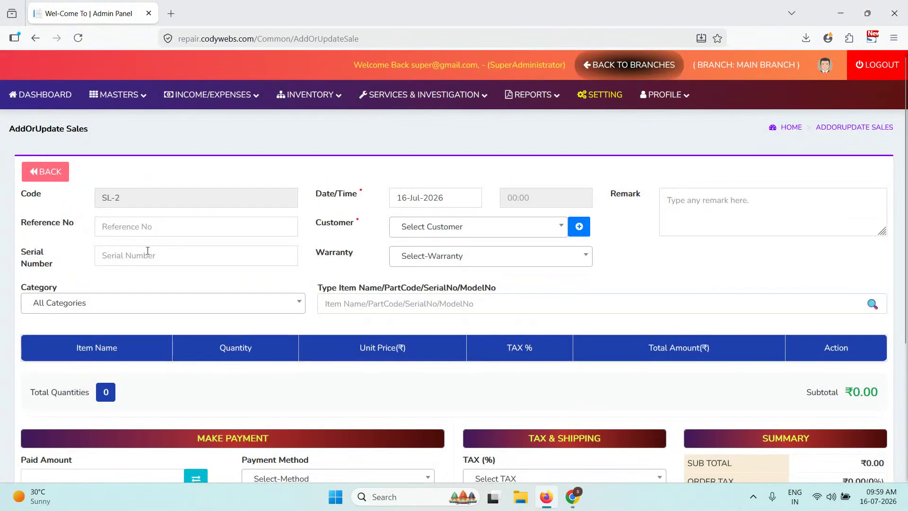
click(170, 256)
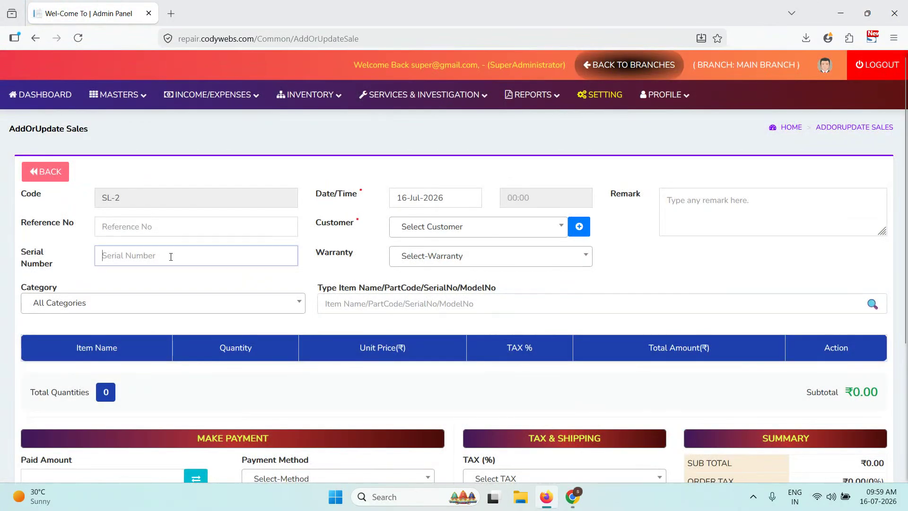
click(455, 256)
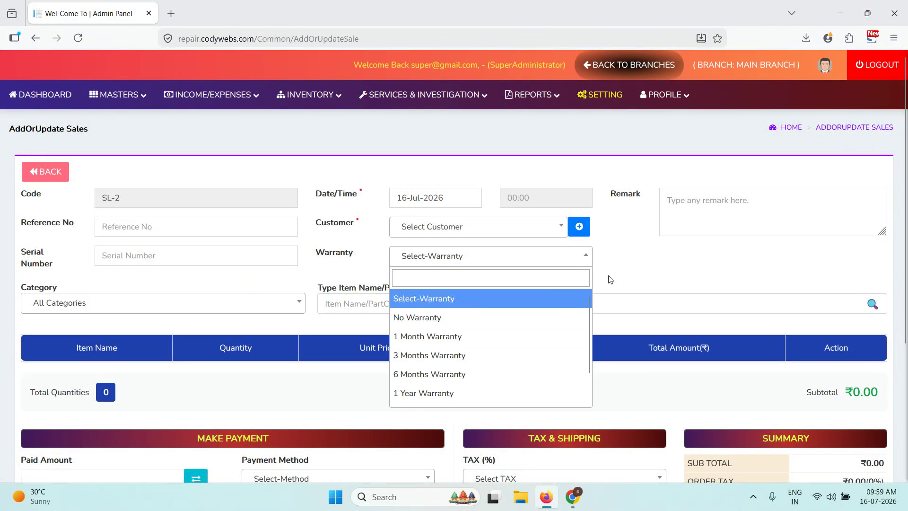
click(473, 299)
click(468, 233)
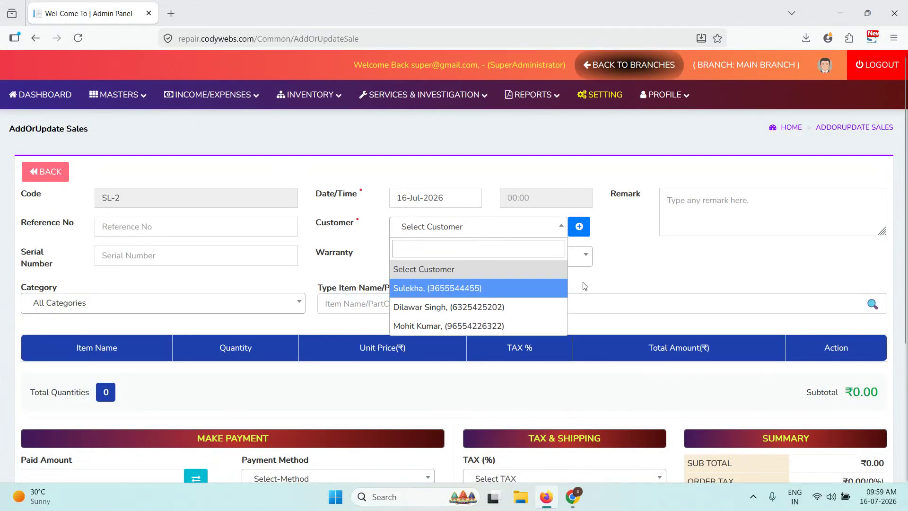
click(462, 269)
scroll(246, 269, down, 2)
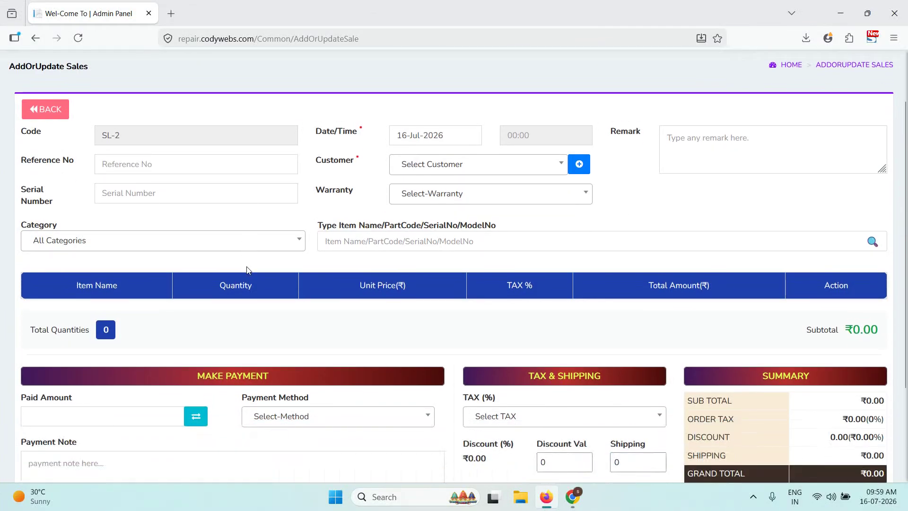
scroll(246, 270, up, 2)
- Enter reference 233 and serial number S56525 on the sale
click(191, 225)
text(233)
click(164, 254)
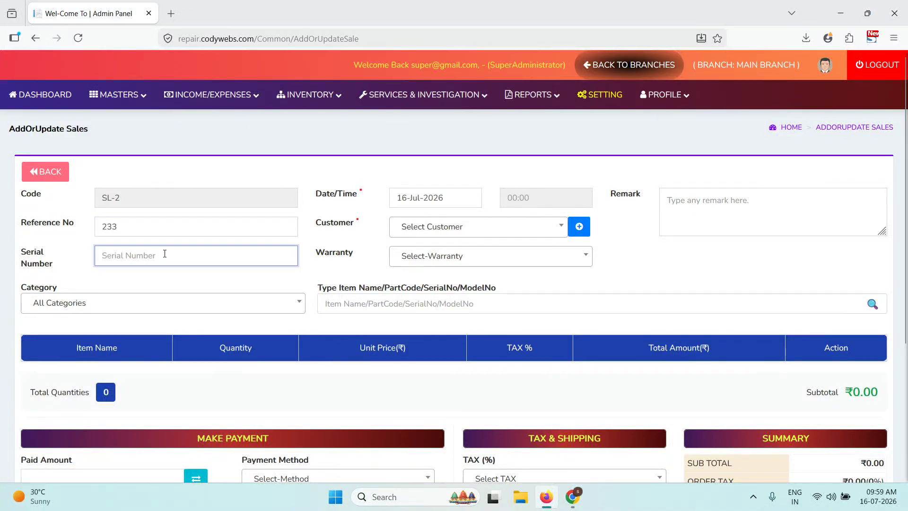
text(S56525)
click(407, 233)
- Start a new customer, enter their full name, and choose country code INDIA (+91)
click(409, 235)
click(579, 227)
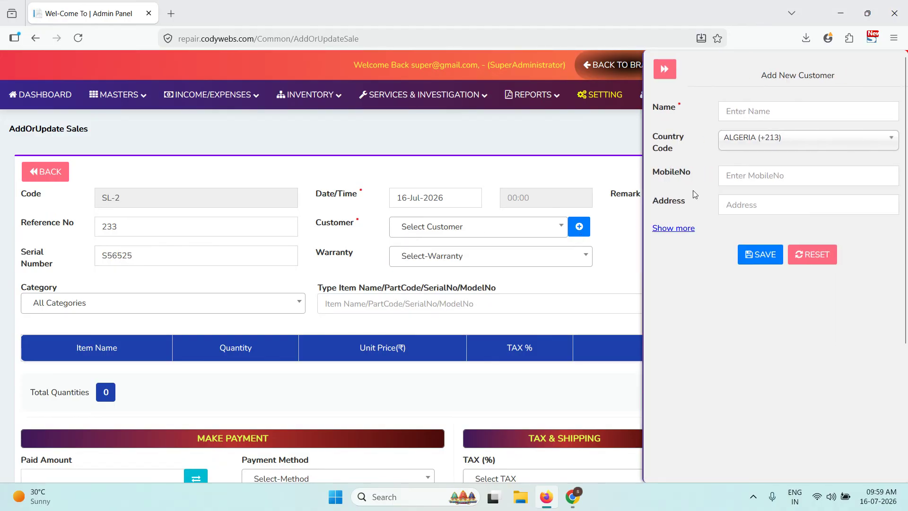
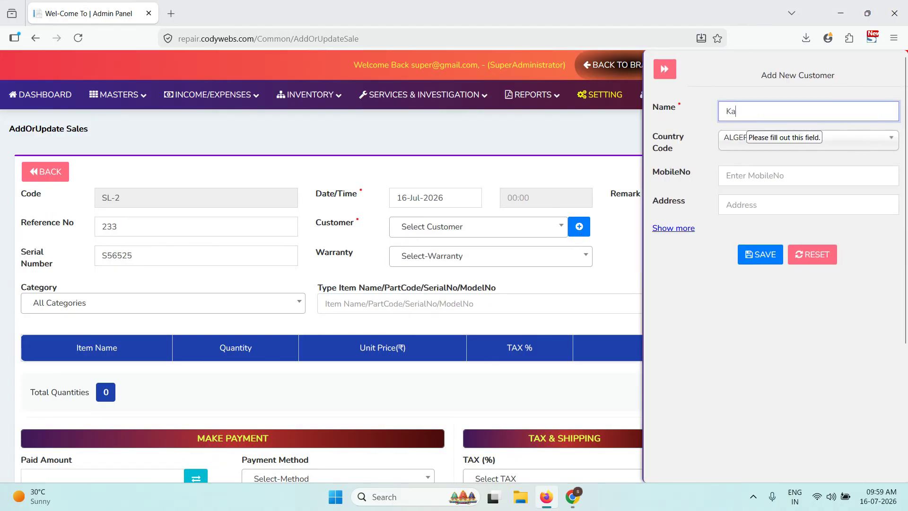
key(Tab)
right_click(746, 116)
click(805, 142)
click(804, 142)
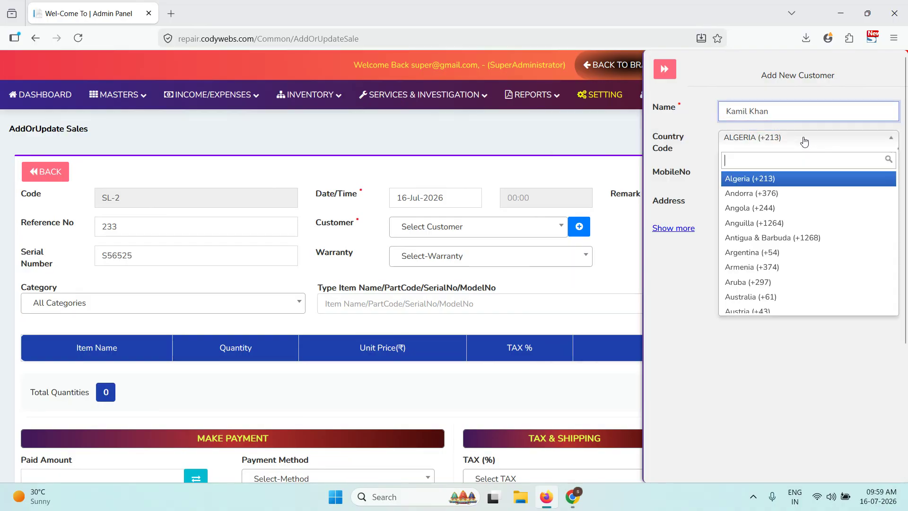
text(inb)
key(BackSpace)
text(d)
click(794, 179)
- Enter the customer's mobile number and address, and save them as the sale's customer
click(775, 178)
key(Tab)
text(Jaipur)
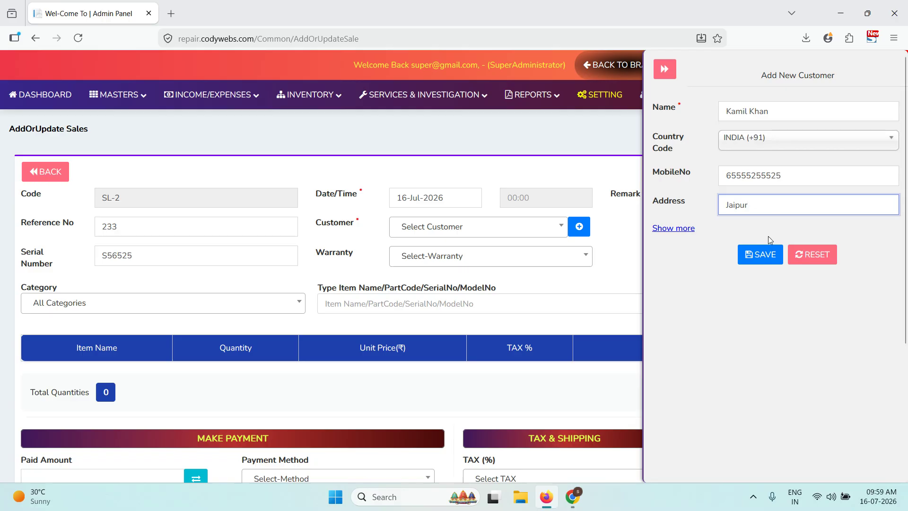
click(675, 230)
click(674, 231)
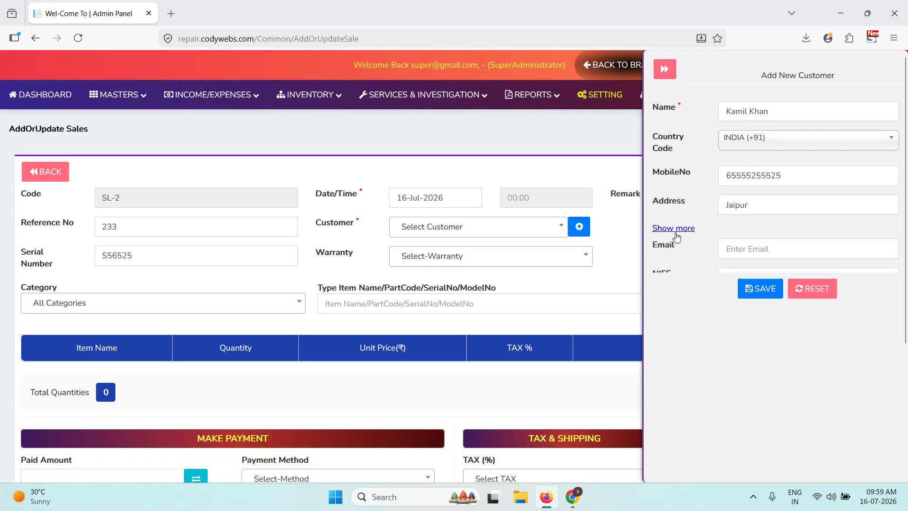
click(759, 255)
- Set the sale's warranty to No Warranty
click(546, 255)
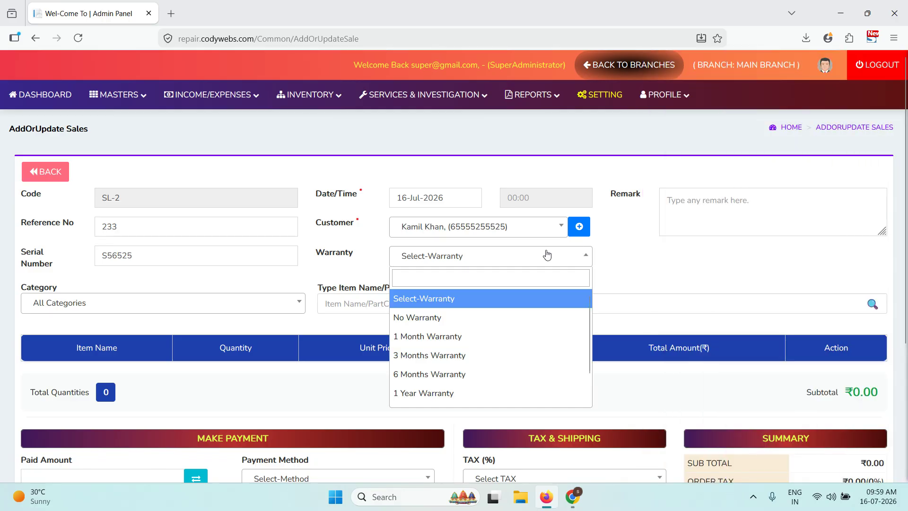
click(499, 317)
click(746, 191)
- Add one Keyboard at ₹187.20 to the sale's items
click(393, 305)
text(key)
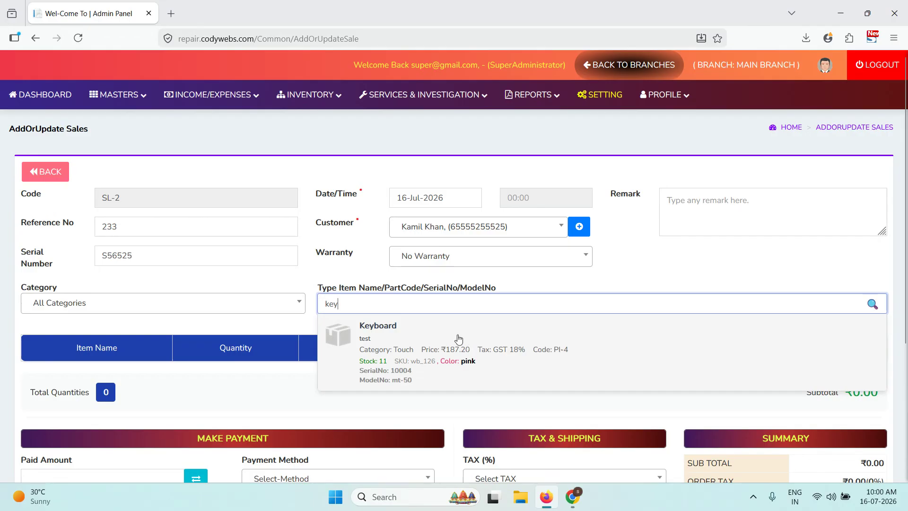
double_click(422, 367)
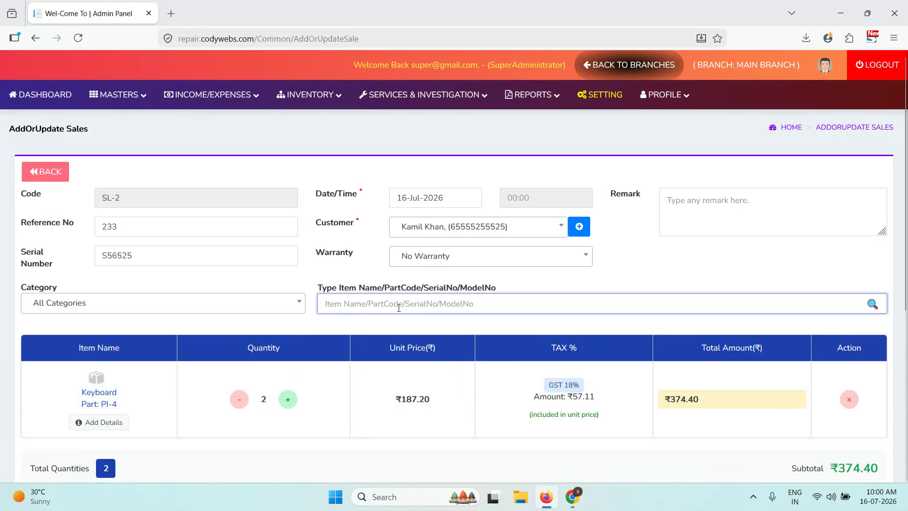
scroll(382, 314, down, 2)
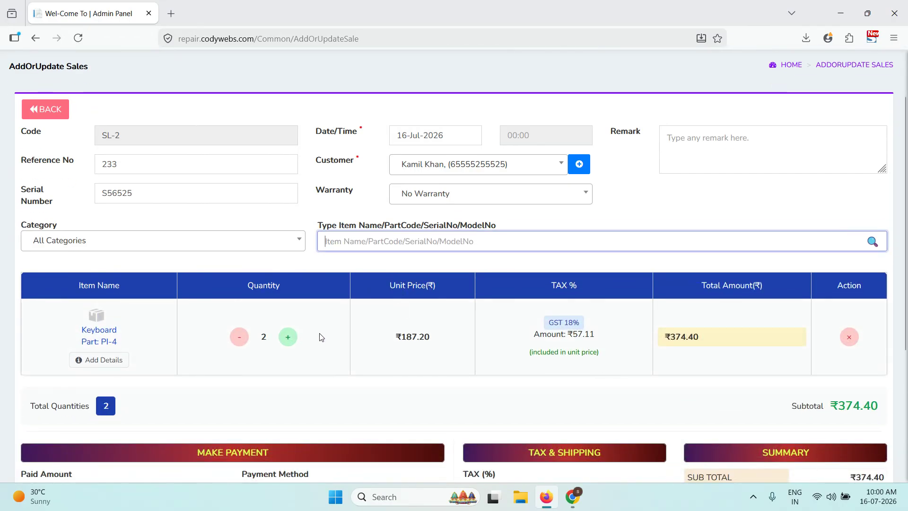
click(239, 336)
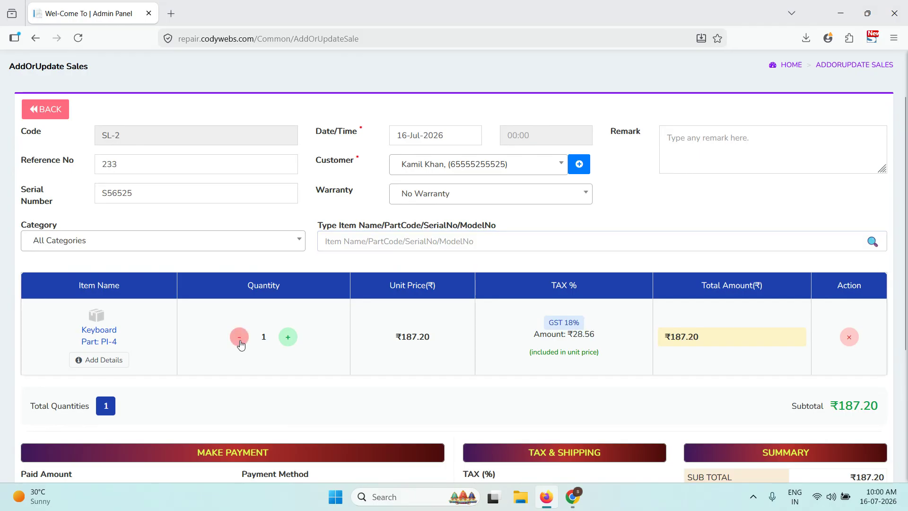
scroll(737, 359, down, 2)
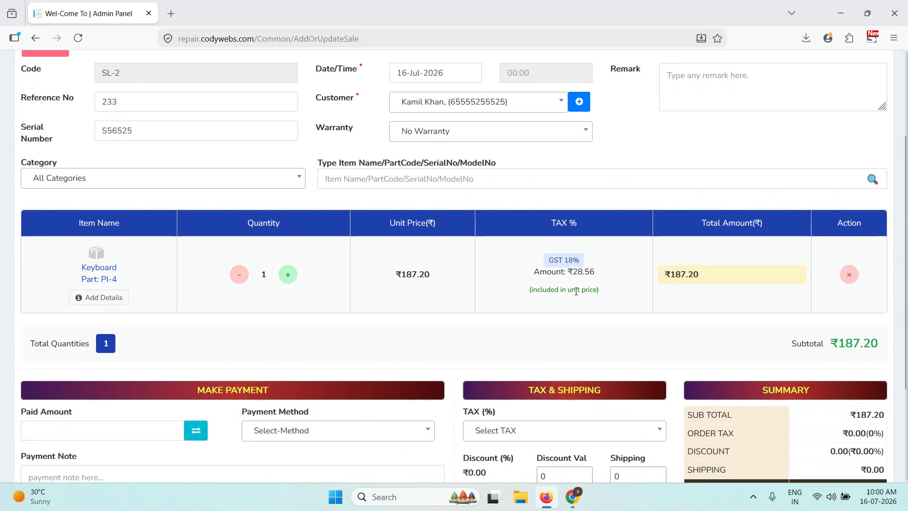
scroll(407, 293, down, 4)
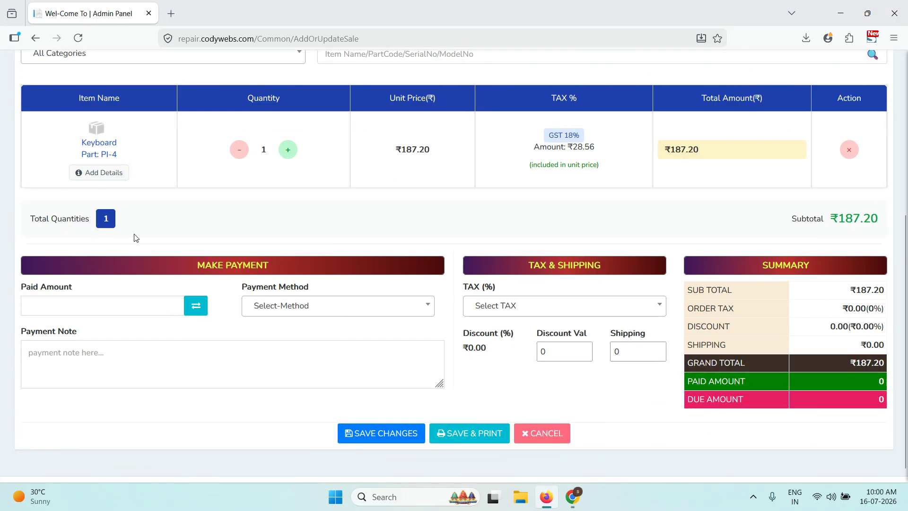
scroll(140, 194, up, 4)
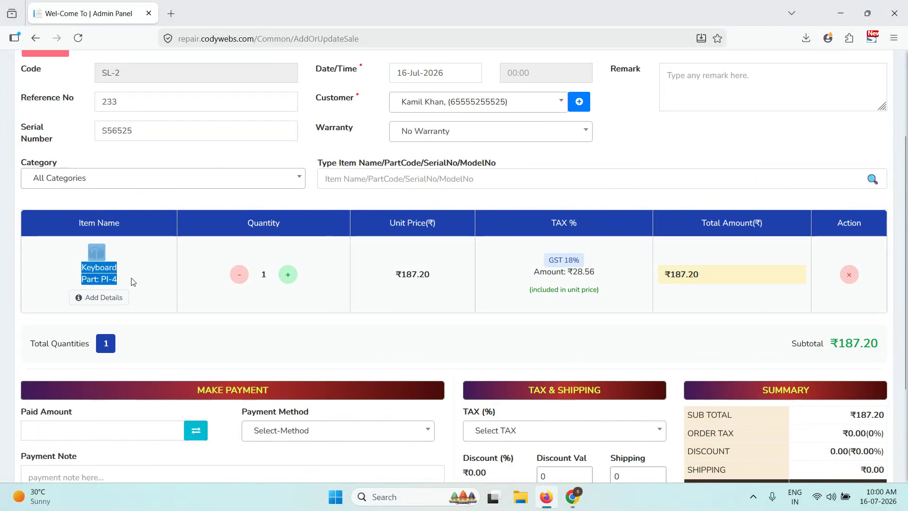
- Record serial number ST65555 in the Keyboard's item details
click(90, 298)
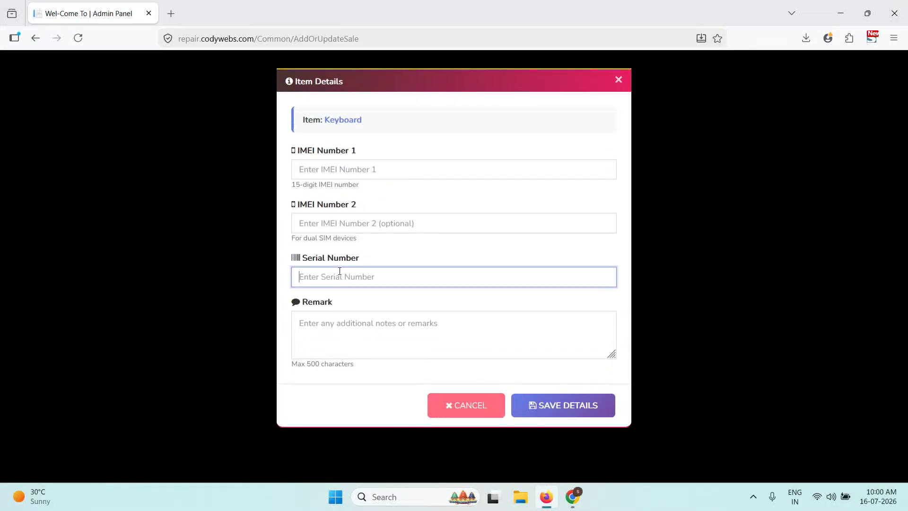
text(ST65555)
click(532, 401)
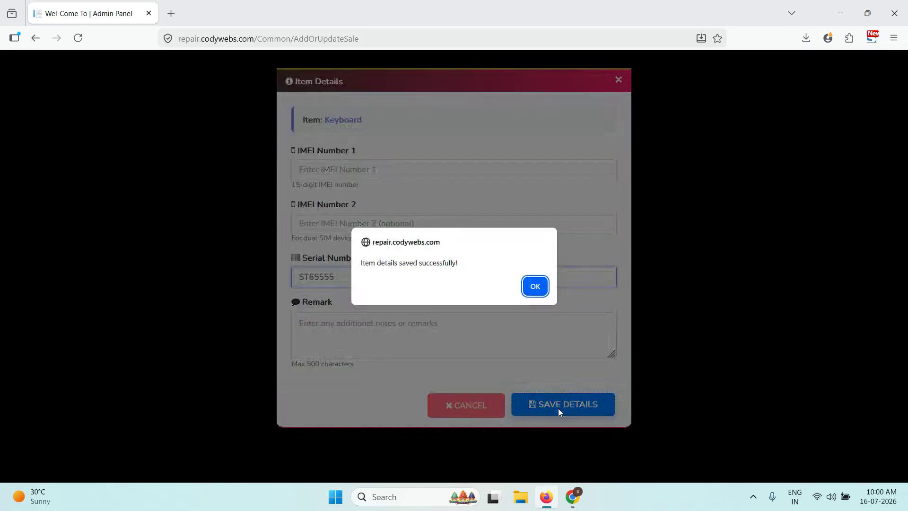
click(536, 287)
click(146, 319)
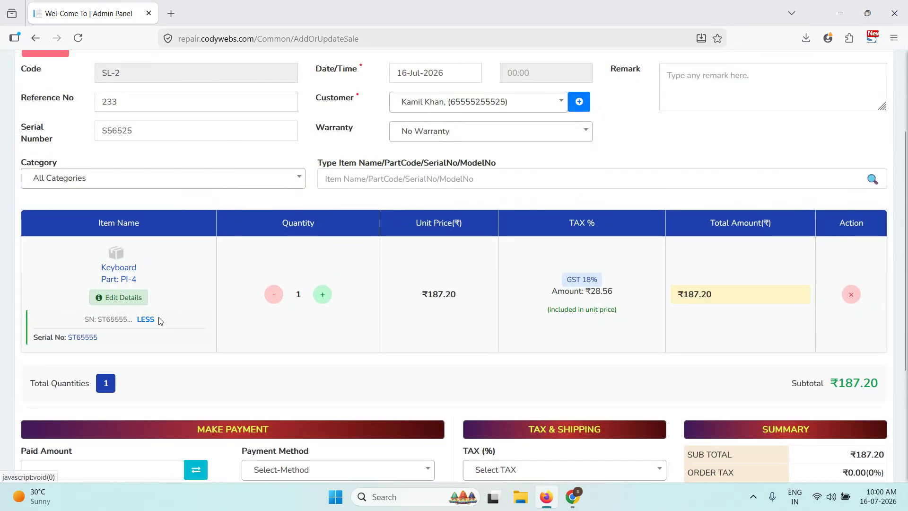
- Change the discount value from 0 to 7
scroll(53, 340, down, 4)
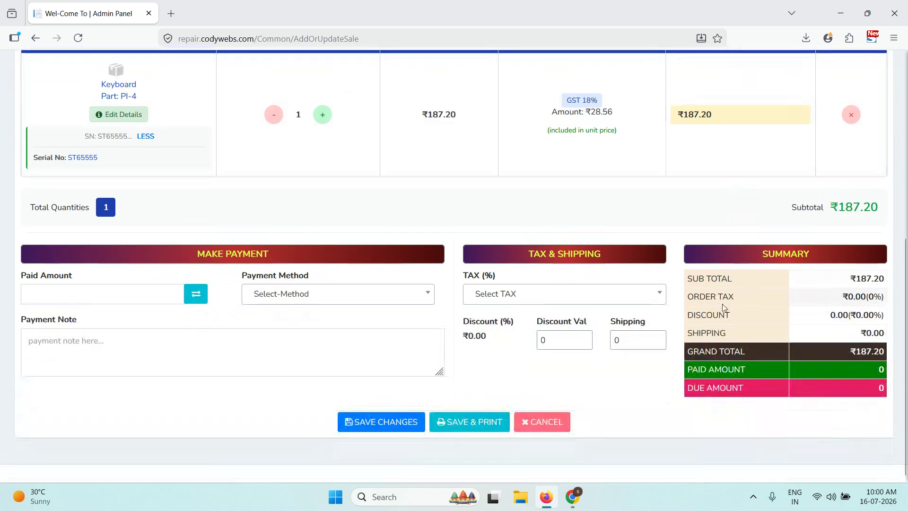
click(578, 344)
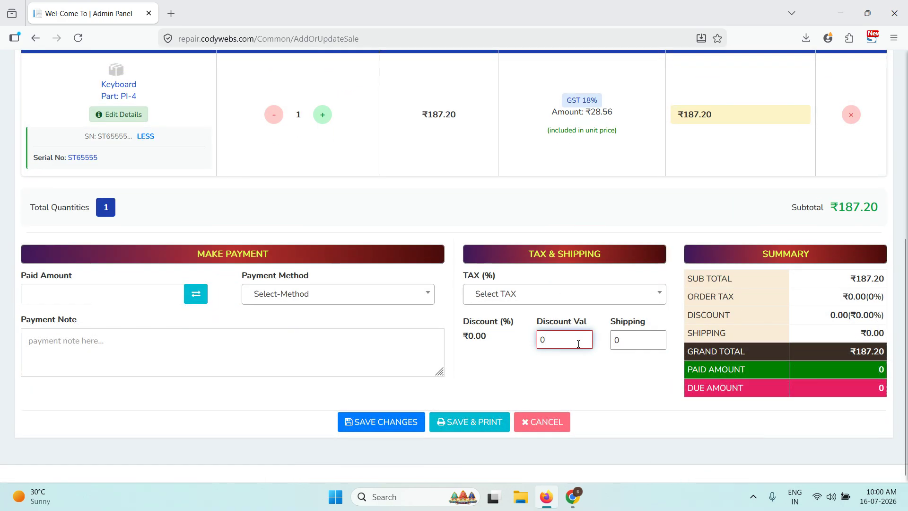
key(BackSpace)
text(7)
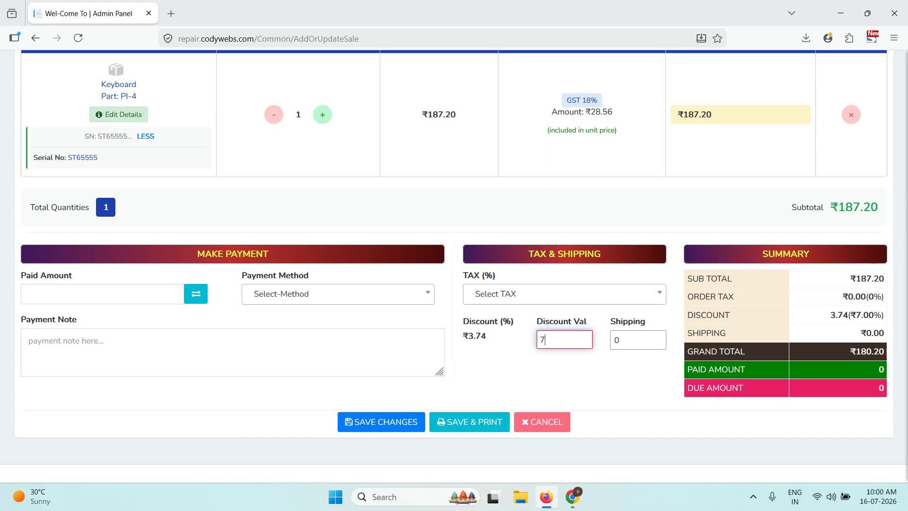
- Pay the full 180.2 in Cash, then save and print the sale
click(198, 296)
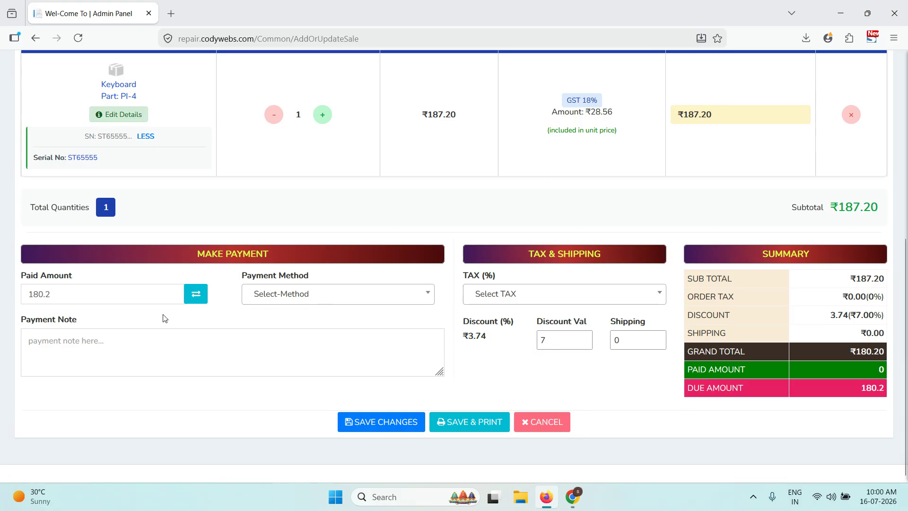
click(263, 303)
click(270, 346)
click(300, 294)
click(269, 355)
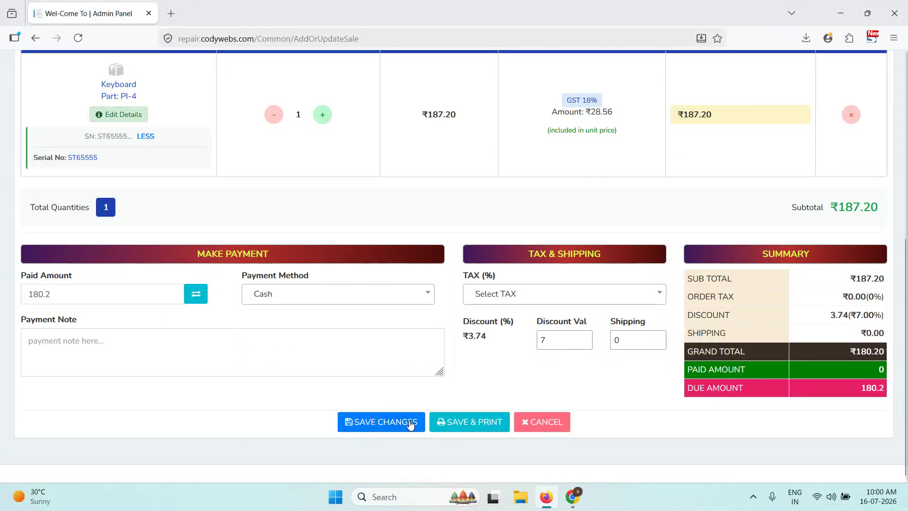
click(452, 422)
click(493, 285)
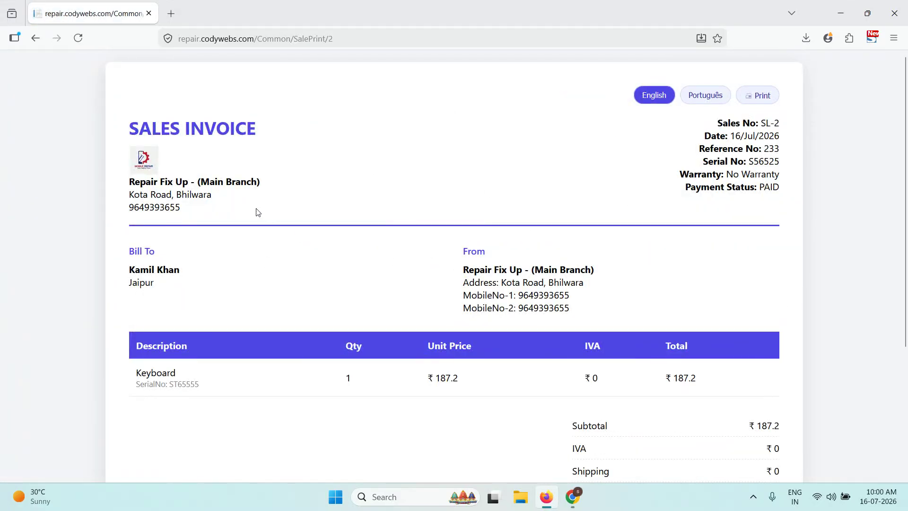
- Review the SL-2 invoice's ₹7 discount, ₹180.2 total and ₹0 due, then return to the sale form
drag(145, 187, 219, 194)
click(224, 198)
scroll(598, 270, down, 4)
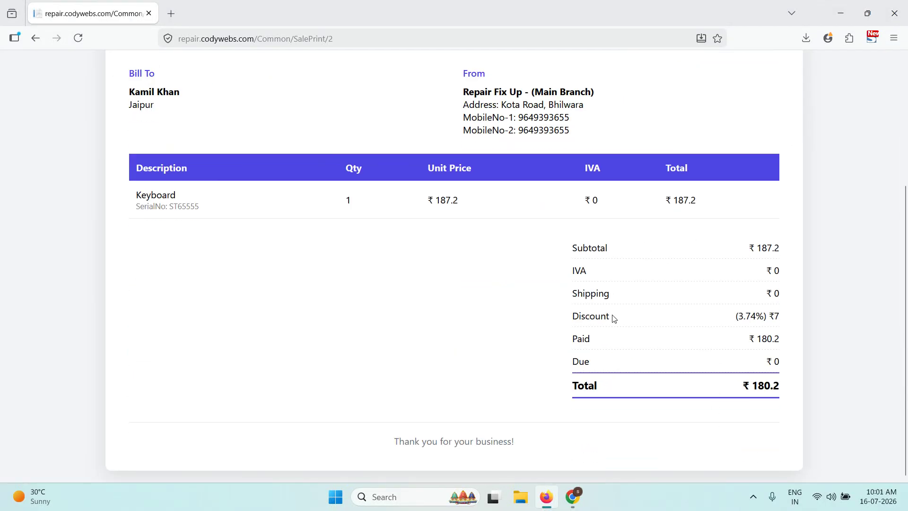
scroll(700, 323, up, 5)
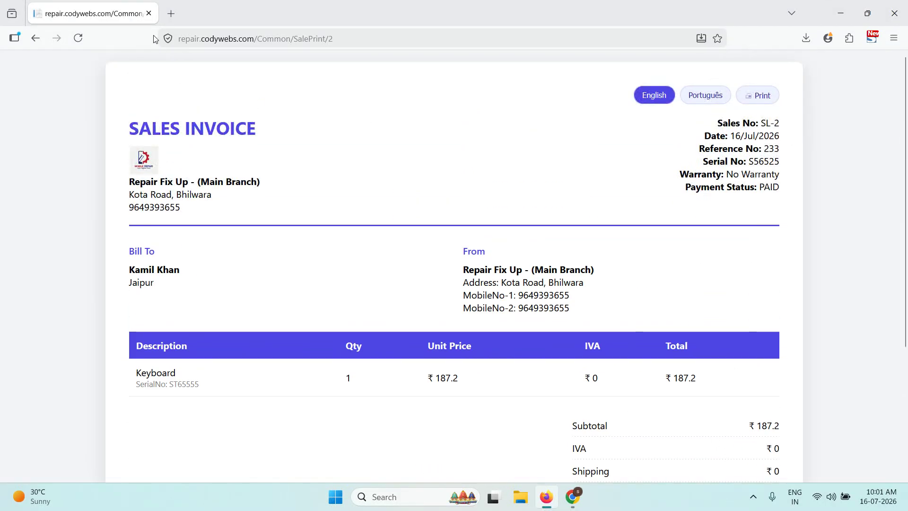
click(34, 40)
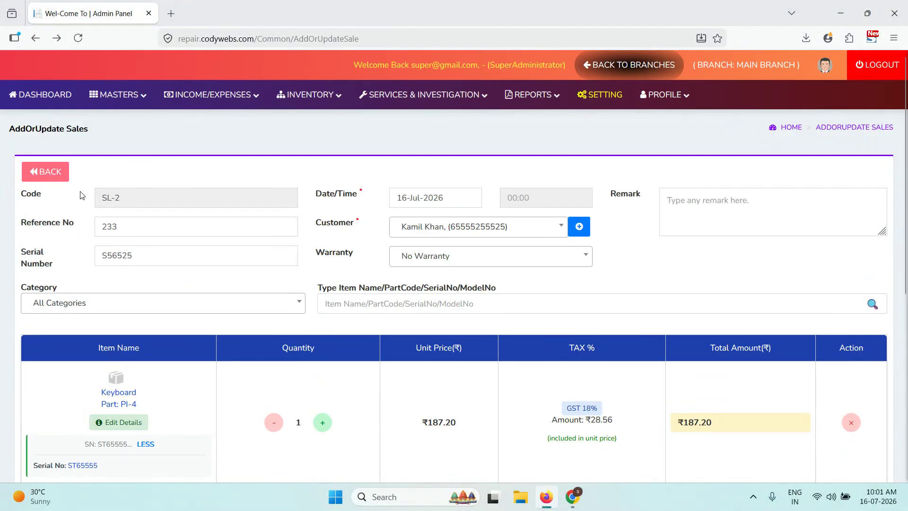
- Confirm SL-2 is listed paid at 180.2 with a 7.00 discount, then open a new investigation
click(57, 172)
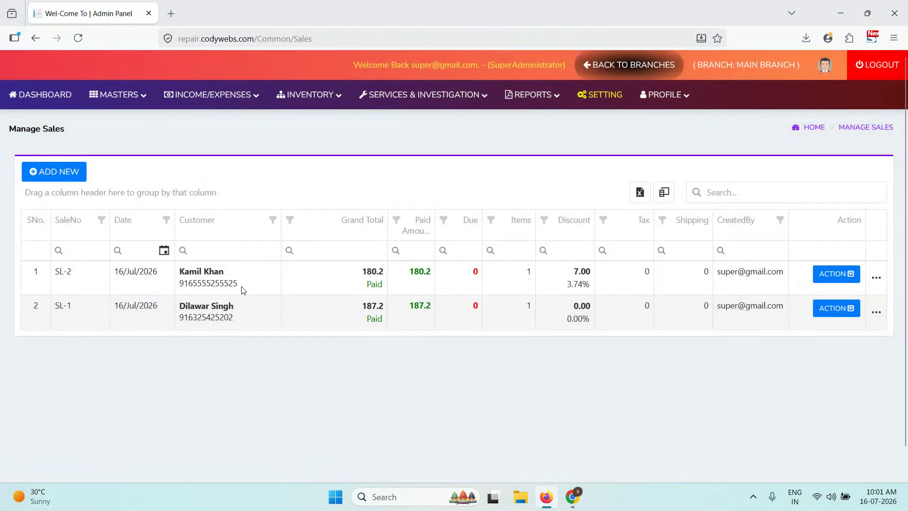
drag(246, 281, 641, 353)
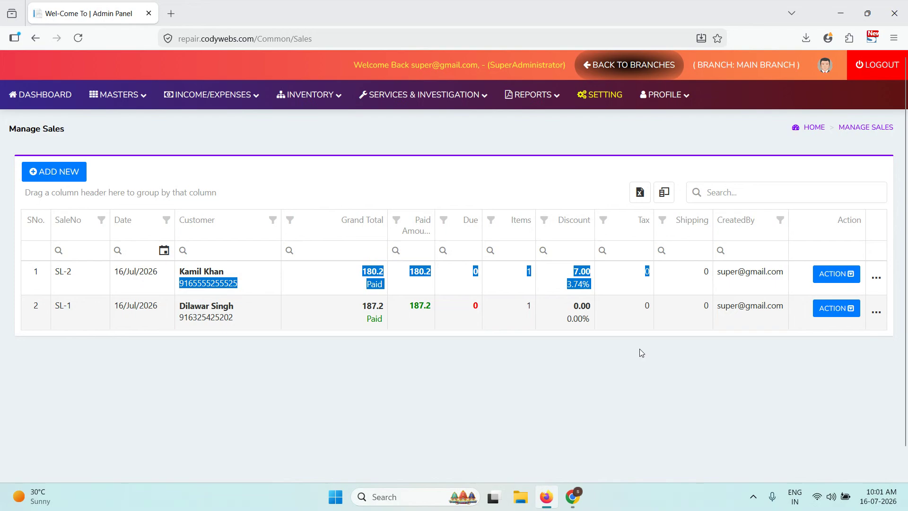
mouse_move(310, 94)
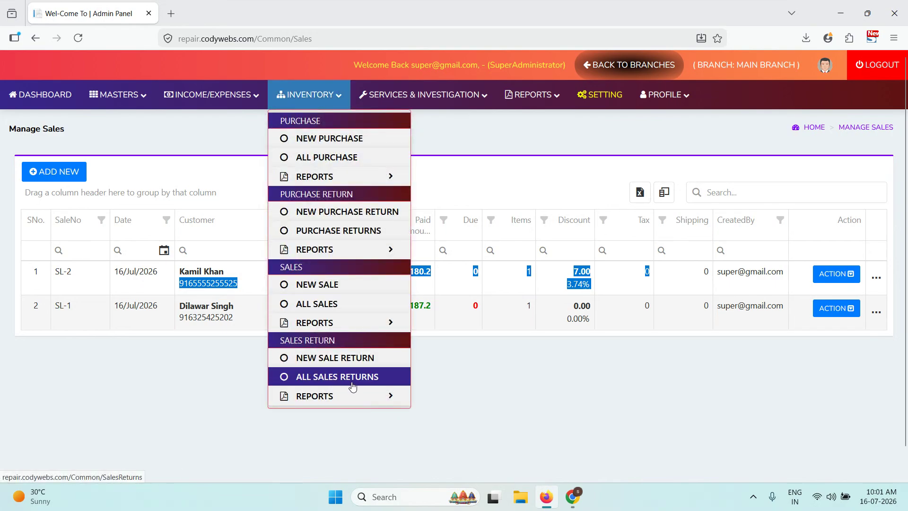
mouse_move(341, 396)
drag(488, 400, 478, 358)
click(478, 359)
click(335, 97)
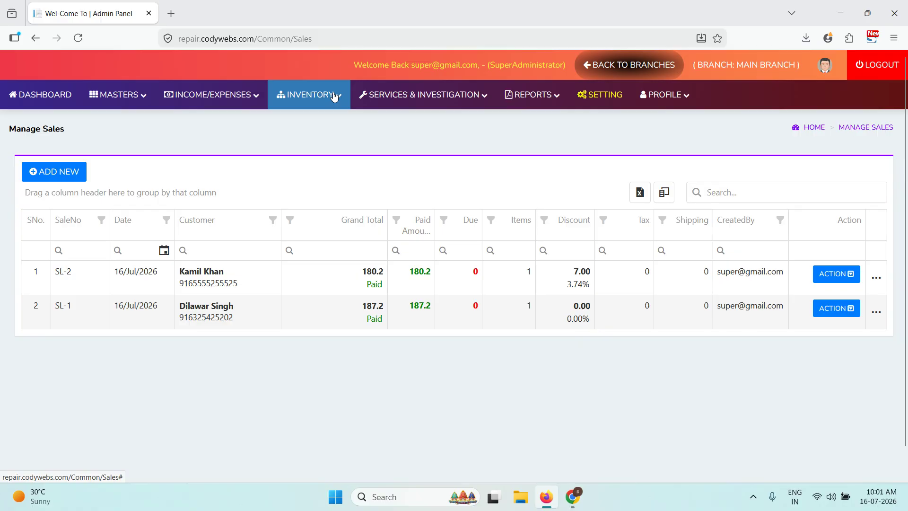
mouse_move(449, 97)
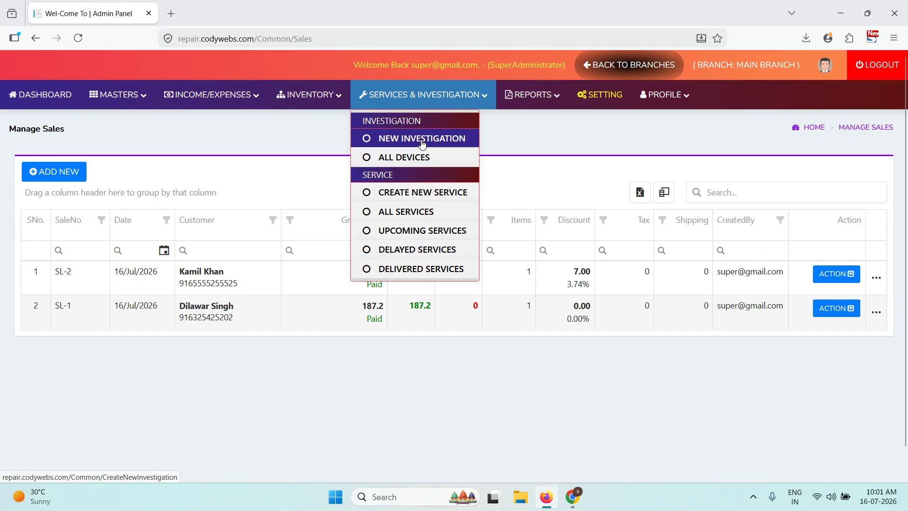
click(422, 139)
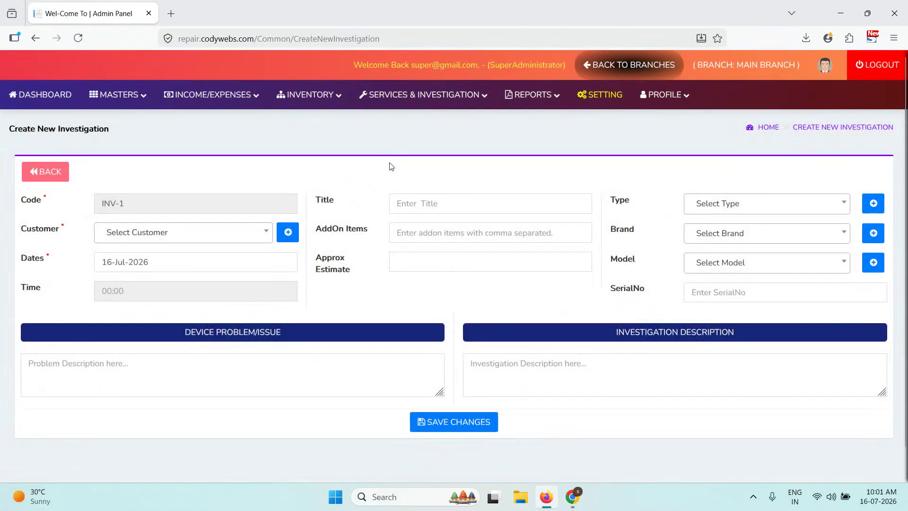
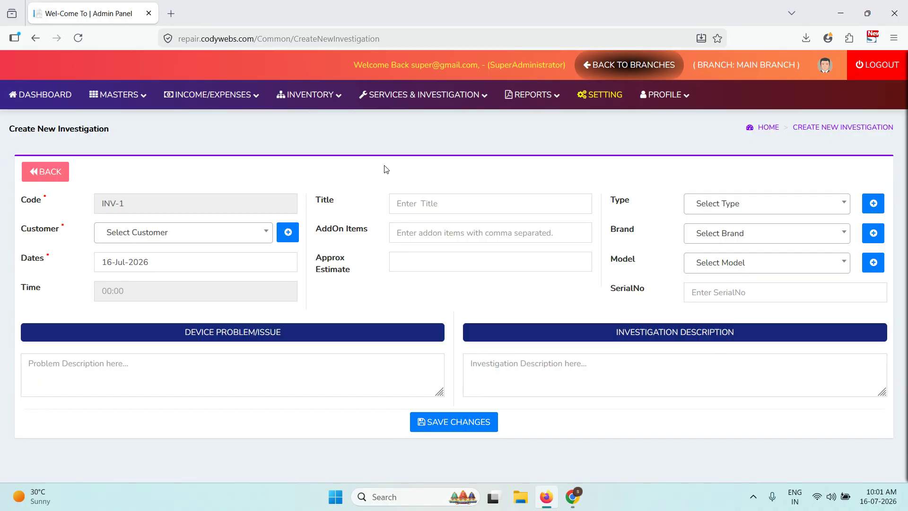
- Choose the investigation's customer, keep the date 16-Jul-2026 and set the time to 10:05 AM
click(215, 233)
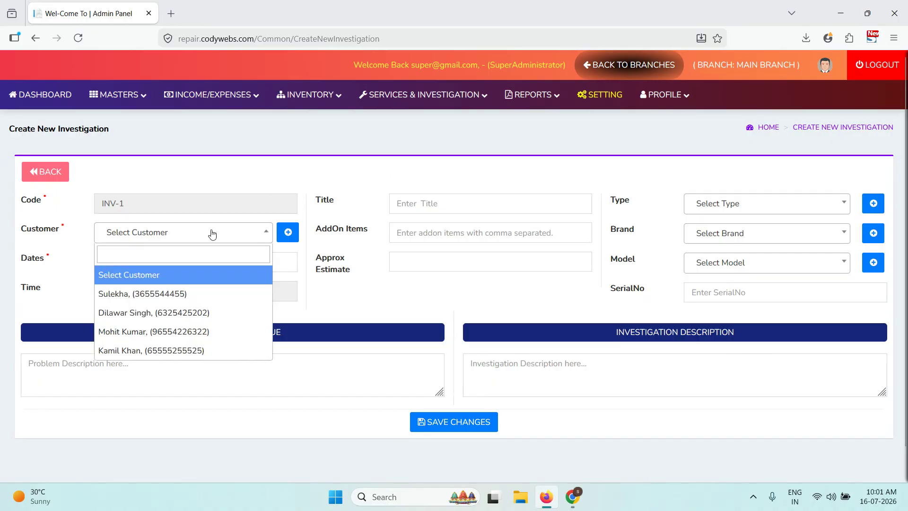
click(171, 331)
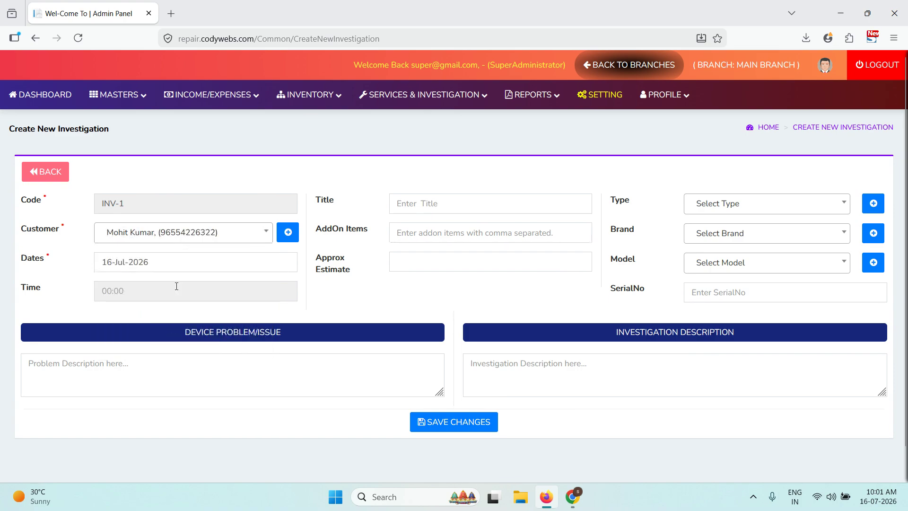
click(176, 261)
click(245, 359)
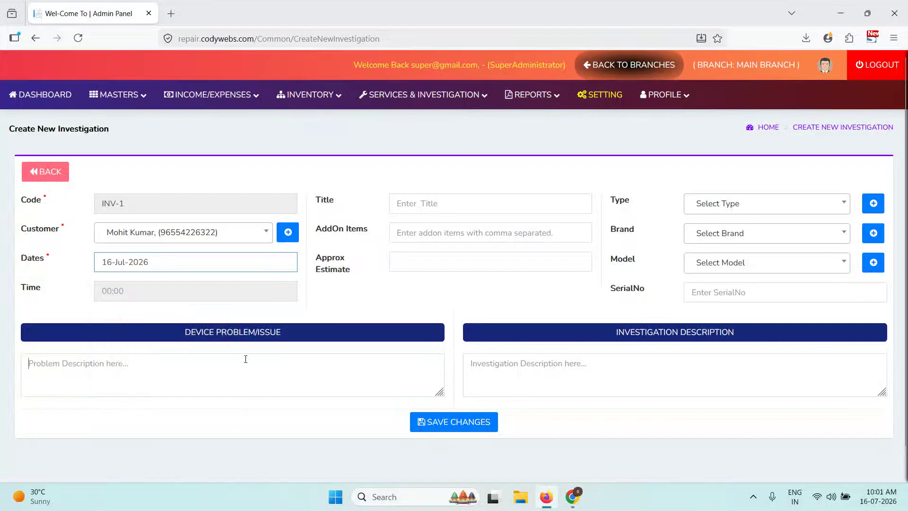
click(194, 289)
click(402, 334)
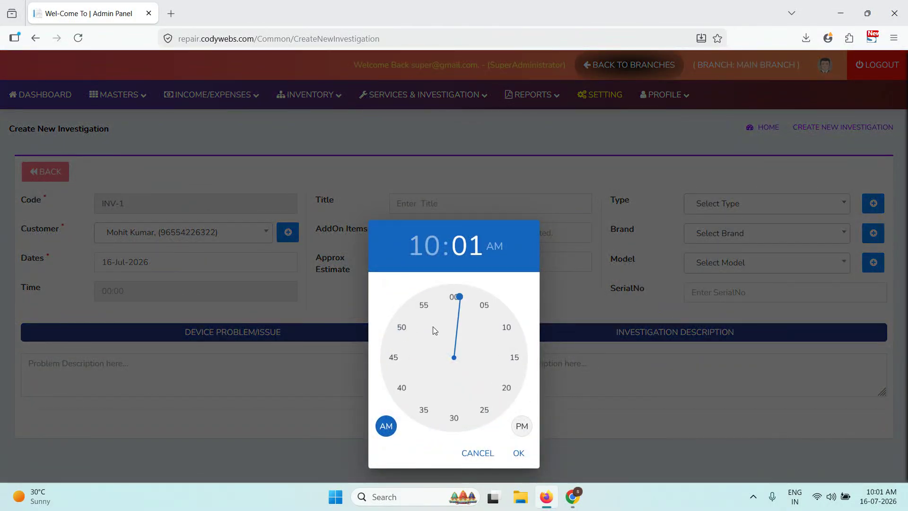
click(483, 305)
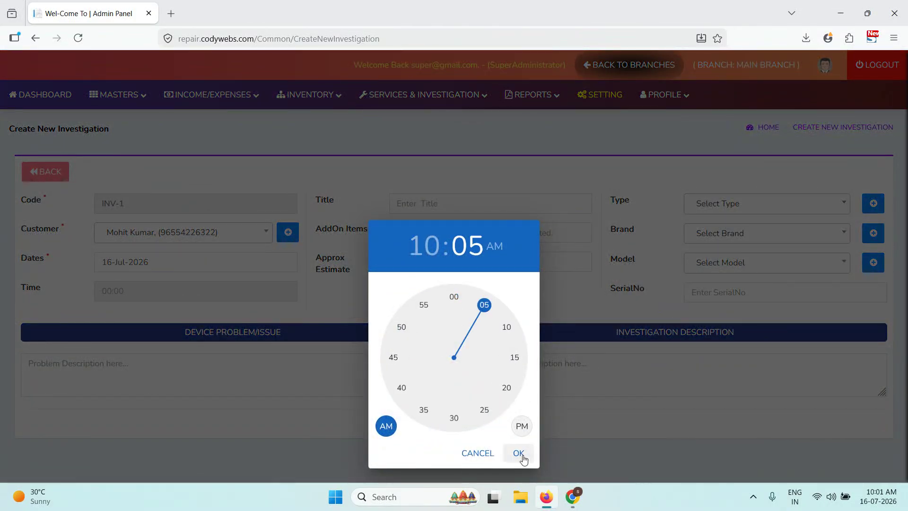
click(518, 453)
- Enter title 'Mic was not working and touch not working', add-ons mic, touch, and estimate 1000
click(471, 202)
text(M)
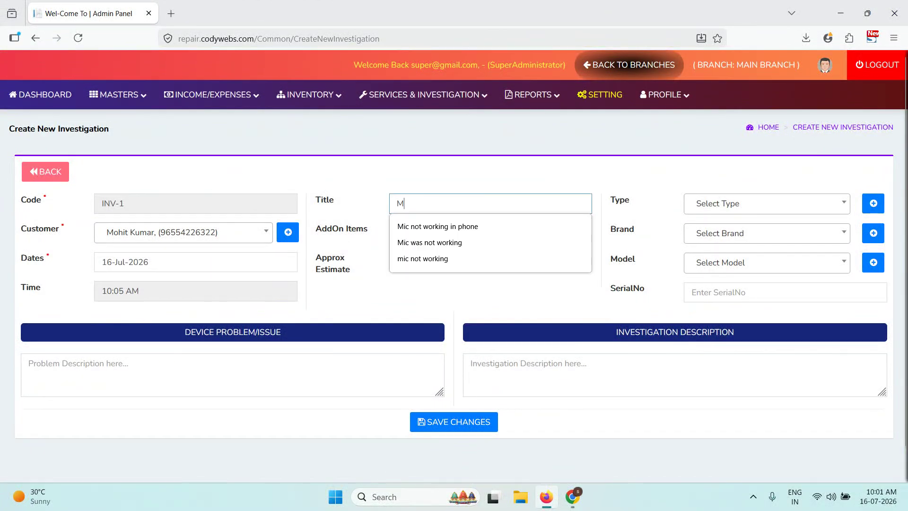
text(ic was not working and touch not working)
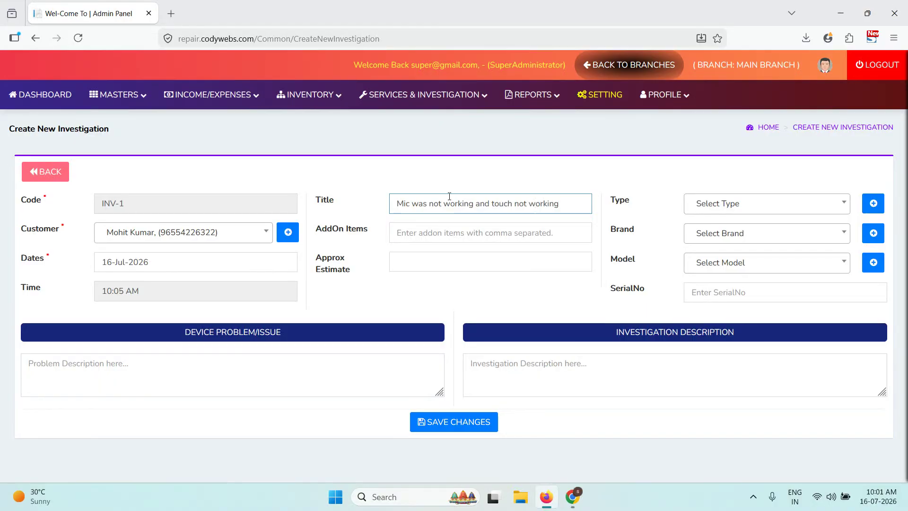
click(437, 241)
text(mic)
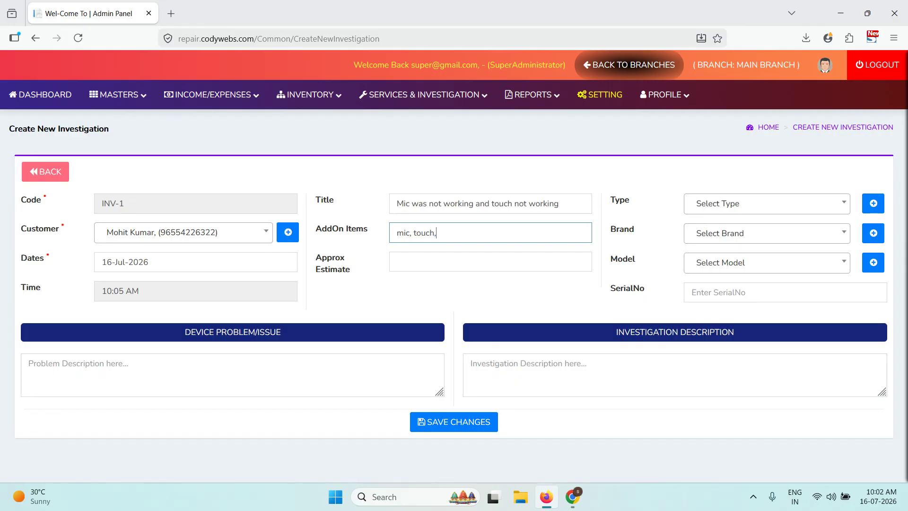
text(, touch,)
click(497, 262)
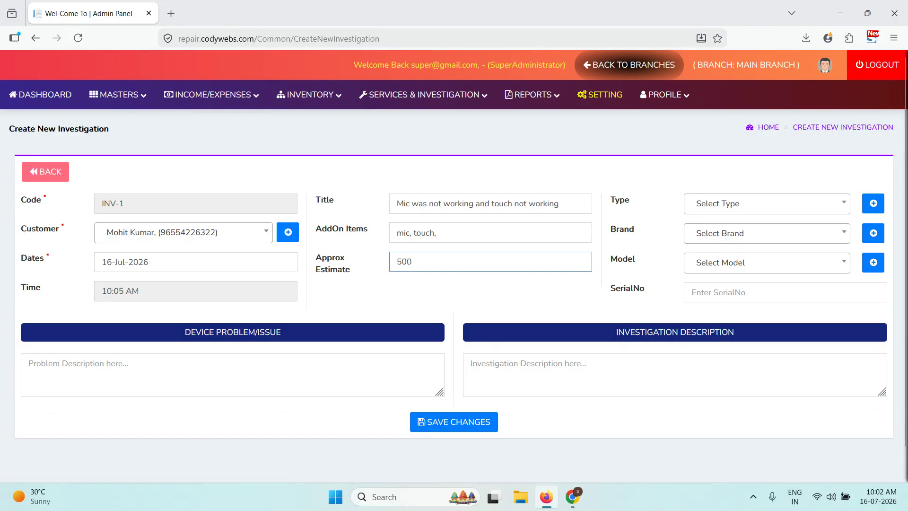
text(1000)
click(722, 204)
click(654, 235)
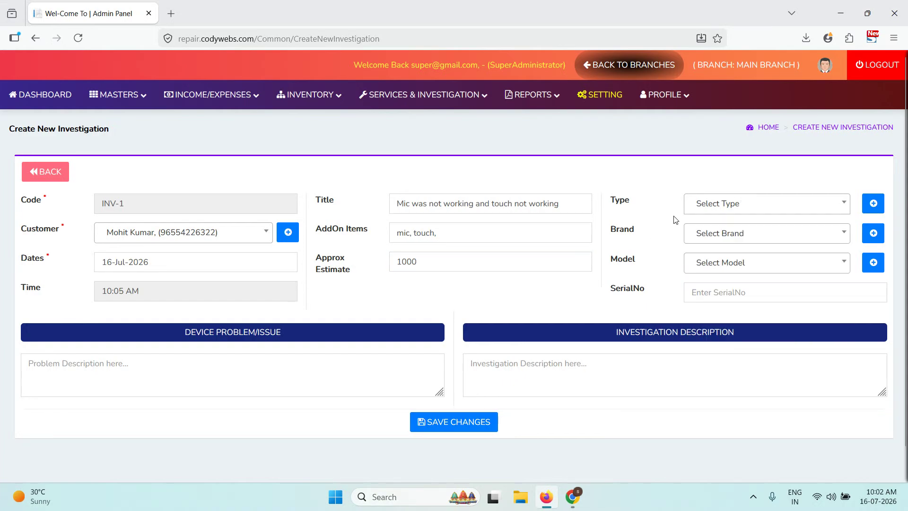
click(732, 204)
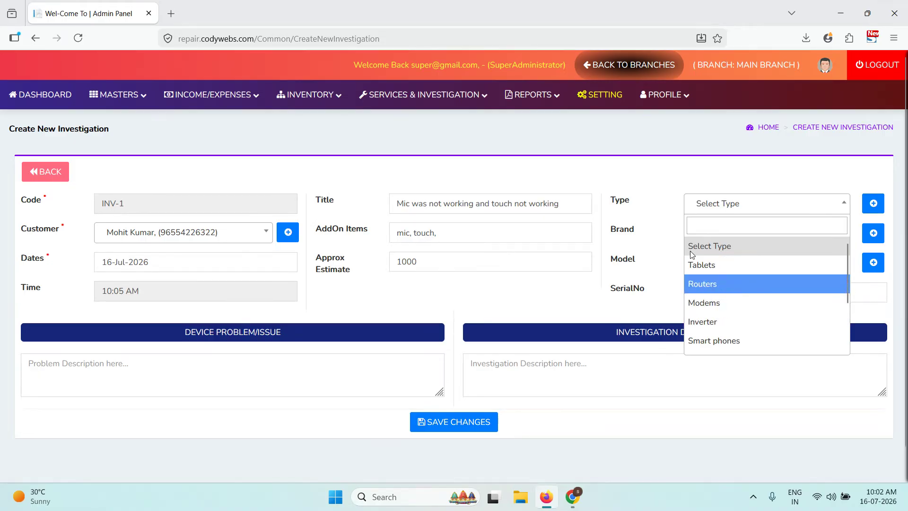
- Set the device to a Laptop, brand HP, model HP Pavilion, serial number S55
scroll(754, 324, down, 3)
double_click(753, 327)
click(725, 232)
click(729, 295)
click(731, 266)
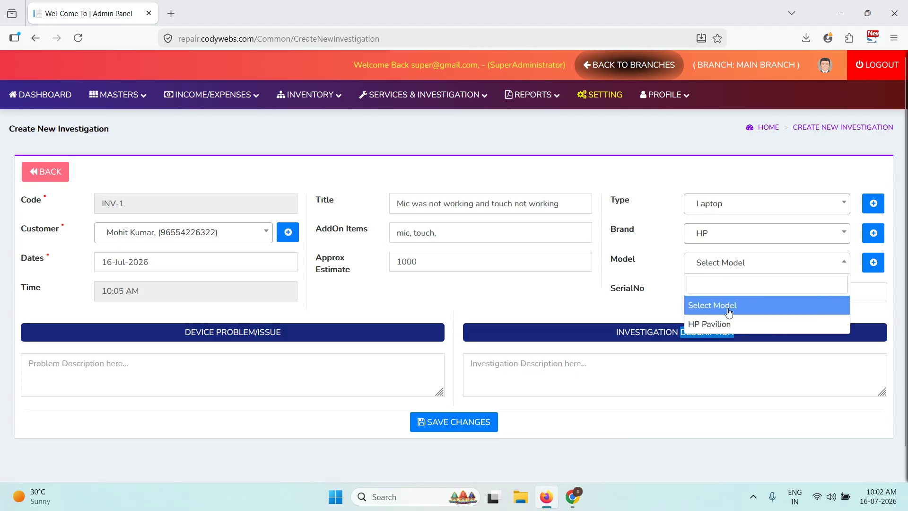
click(726, 322)
click(727, 293)
text(S55)
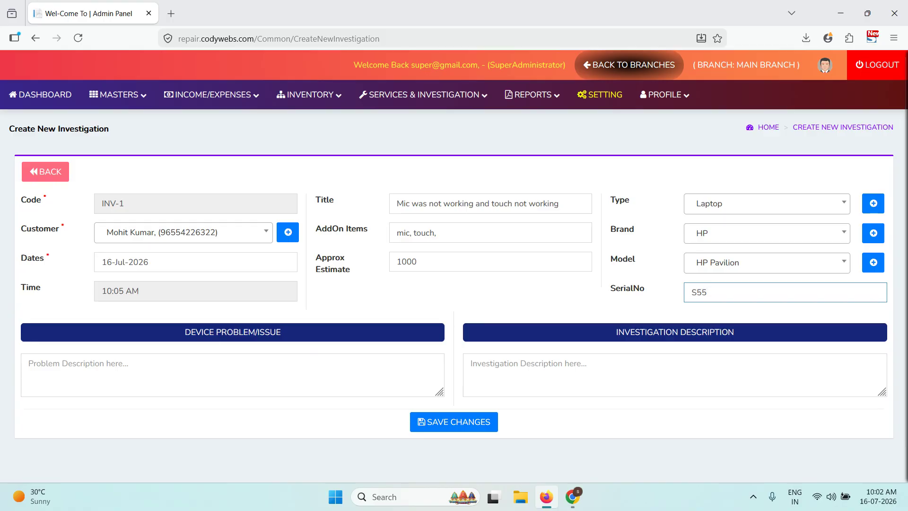
- Describe the problem as 'mic not working, screen blinking.' and save investigation INV-1
click(349, 355)
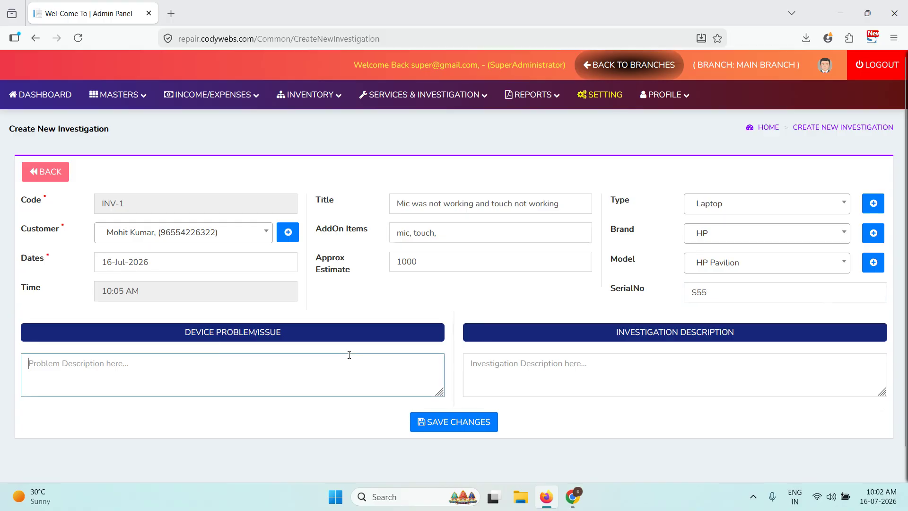
text(mic not working, screen blinking.)
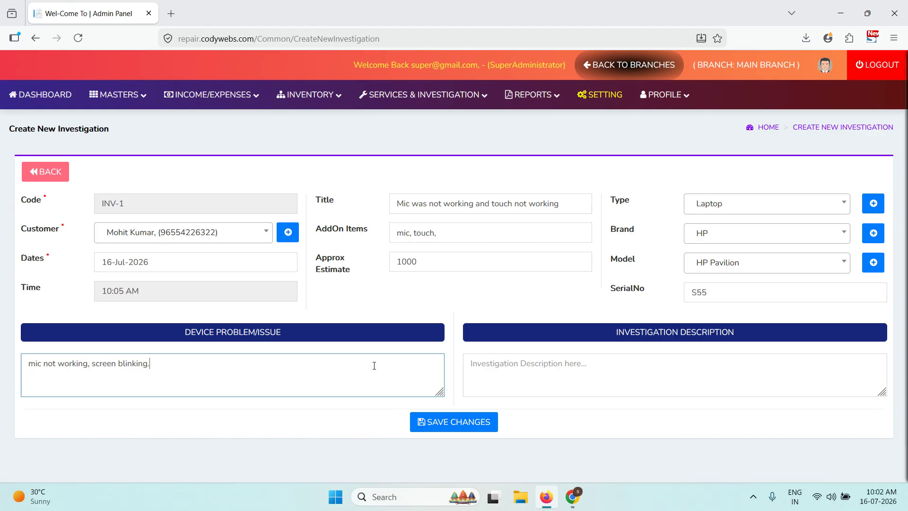
click(689, 372)
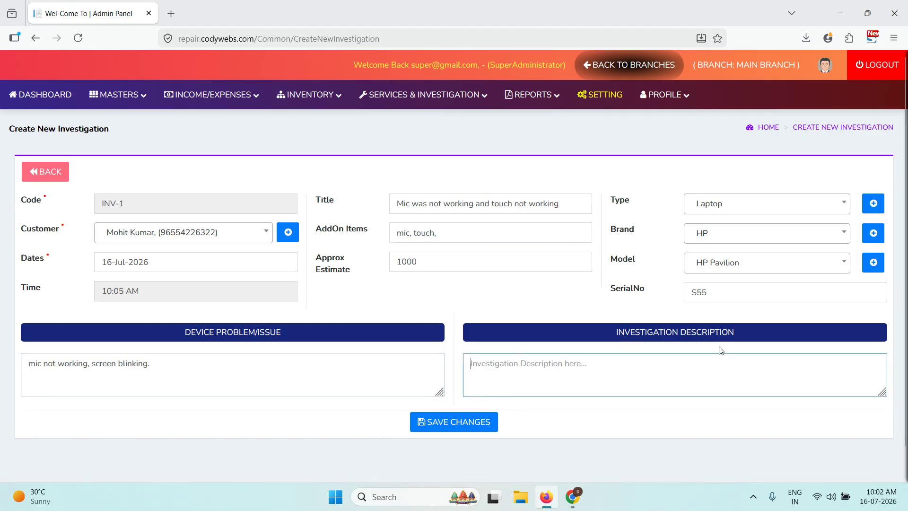
click(477, 418)
click(492, 286)
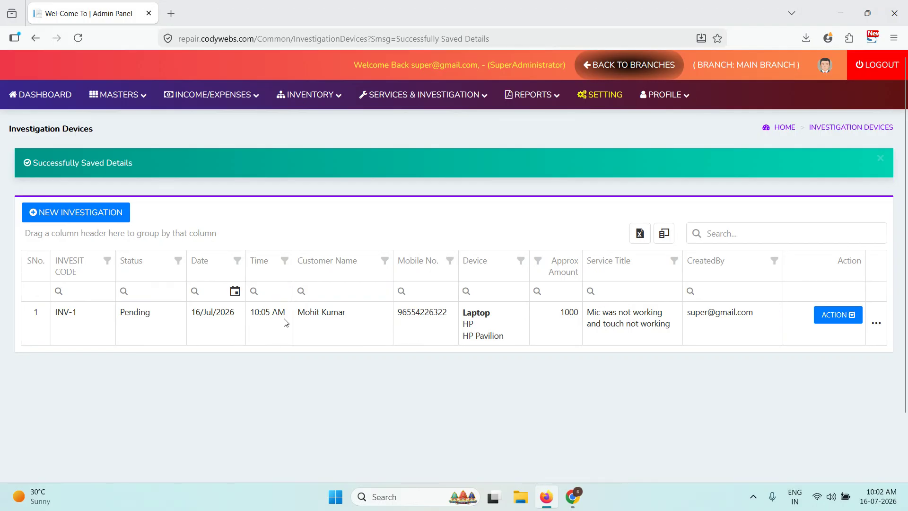
- Edit INV-1 to add the description 'mic need to replace, touch also replace' and save it
click(722, 235)
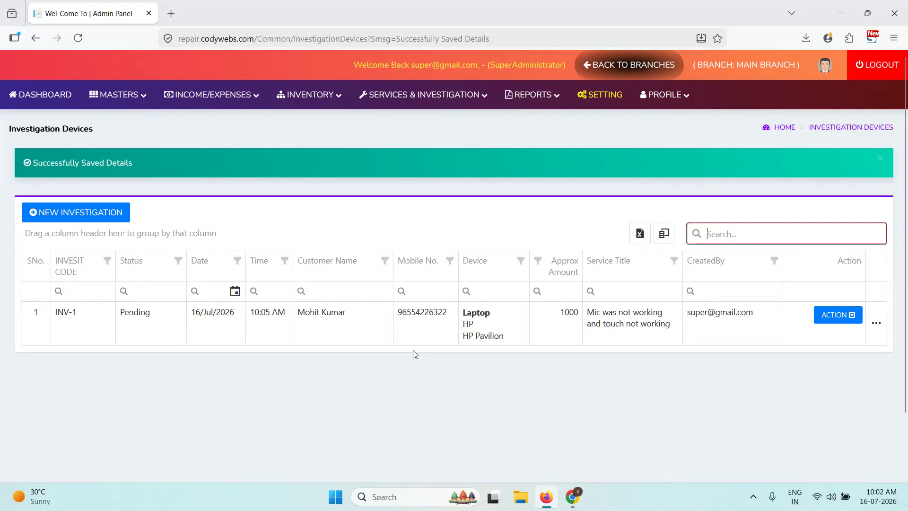
click(836, 314)
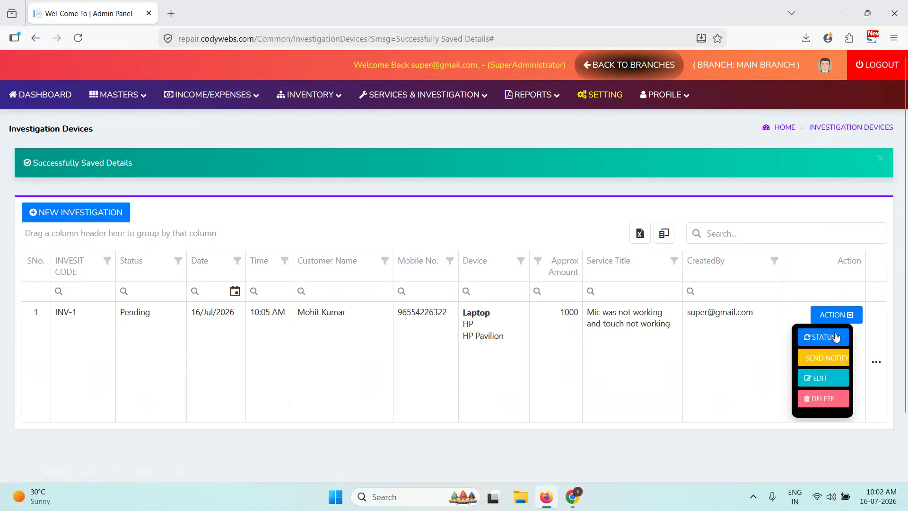
click(834, 336)
click(598, 187)
click(822, 314)
click(818, 379)
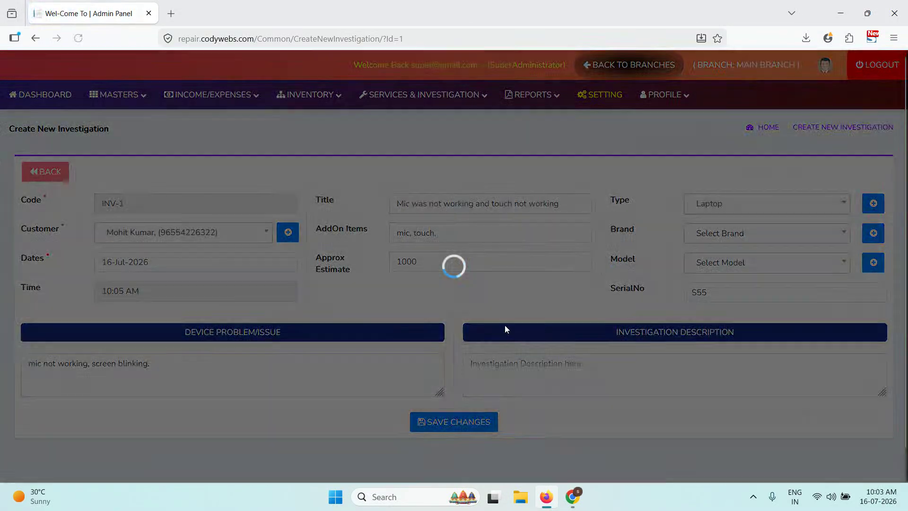
click(528, 375)
text(mi)
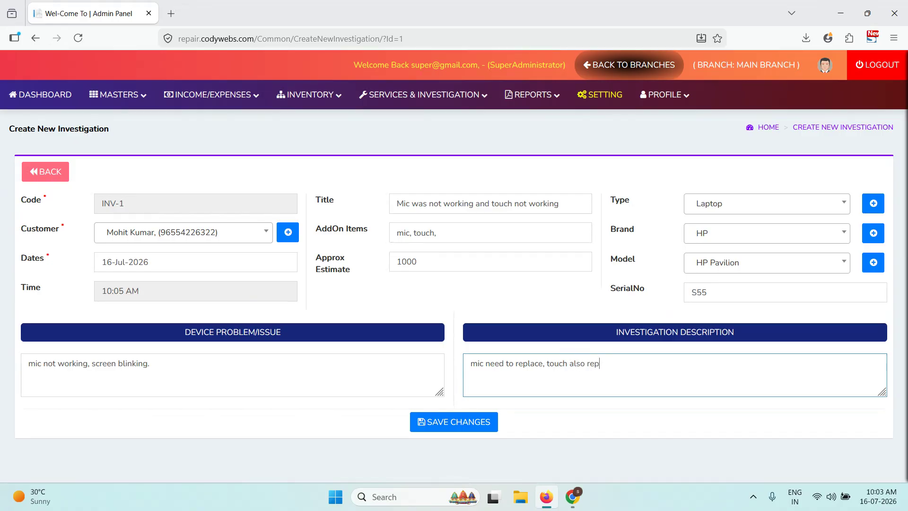
click(452, 420)
click(493, 286)
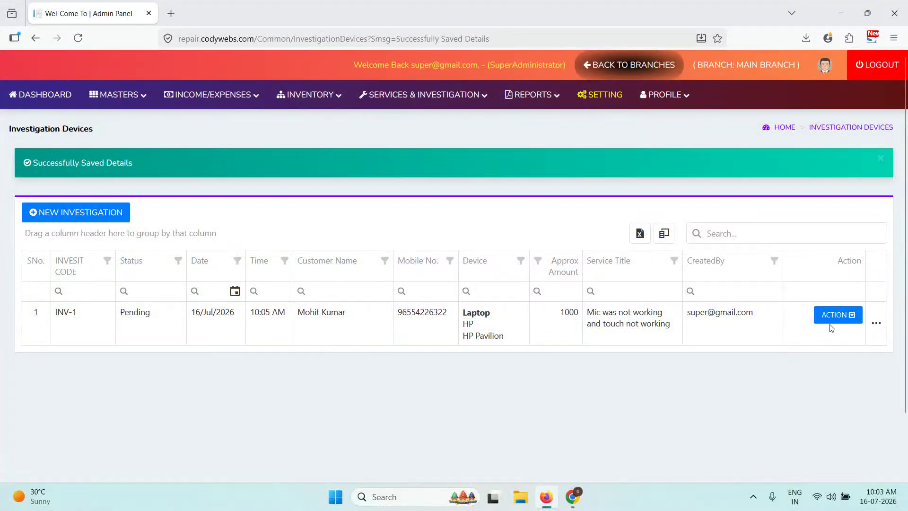
- Send the customer a notification about INV-1 and review its description before returning to the list
click(834, 316)
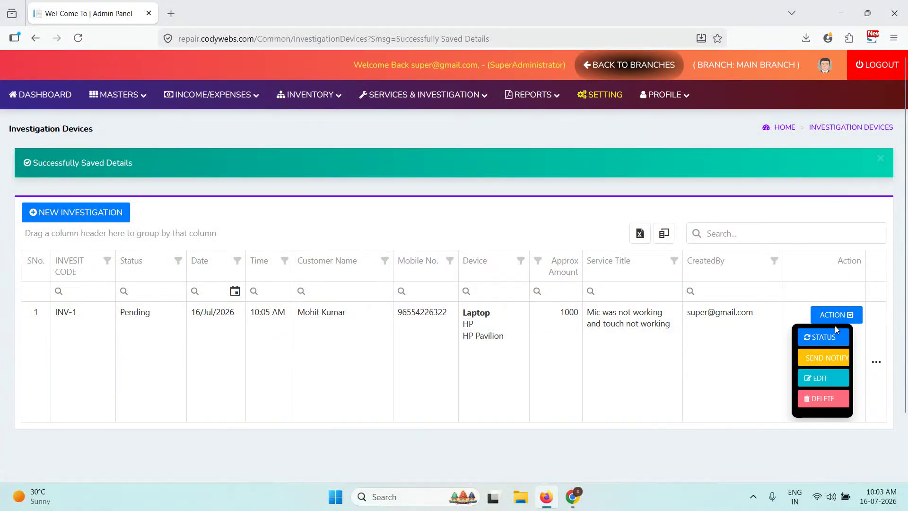
click(834, 368)
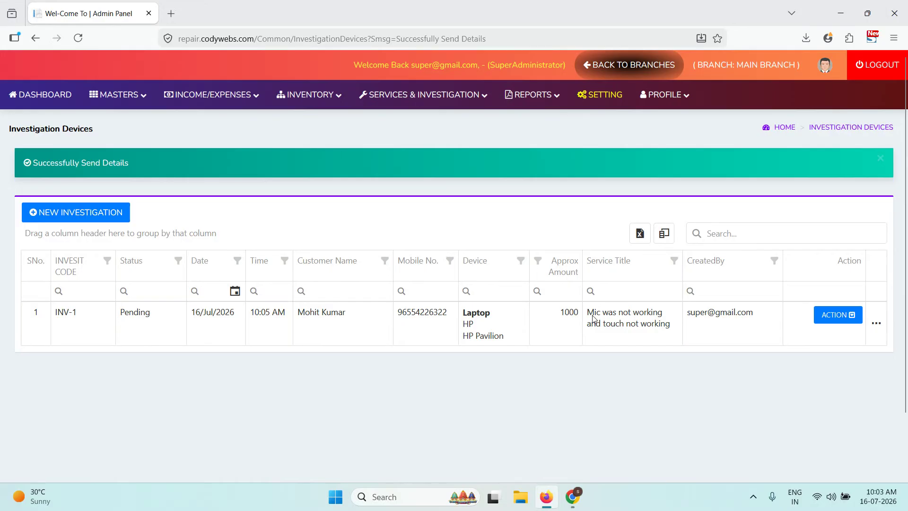
click(836, 314)
click(815, 378)
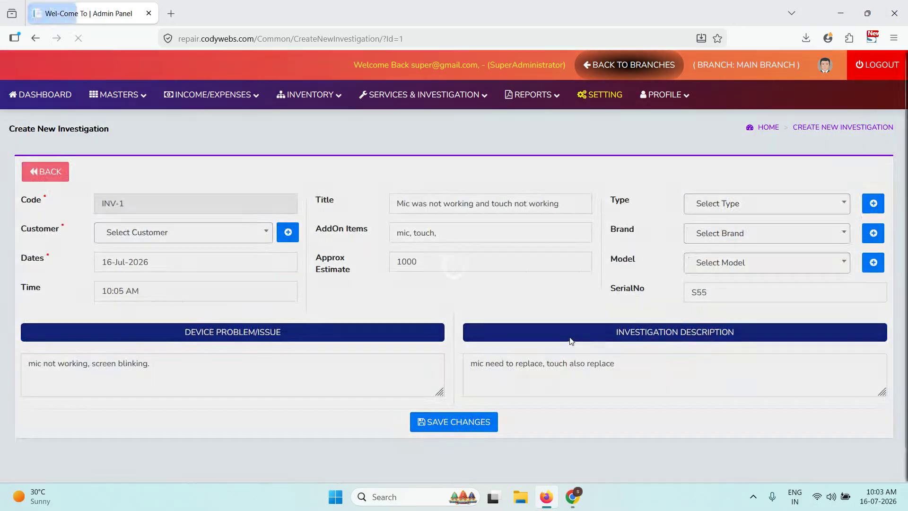
drag(616, 373, 468, 360)
click(49, 173)
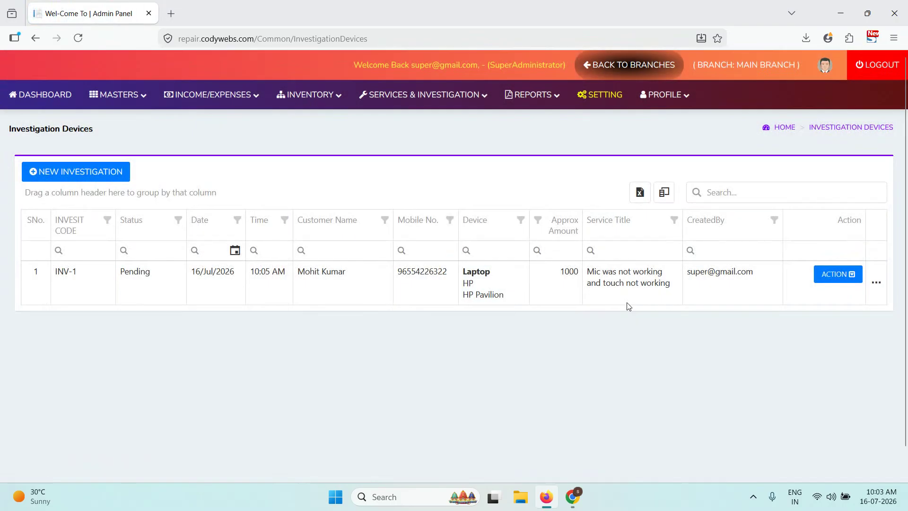
- Change INV-1's service status to Approved
click(819, 275)
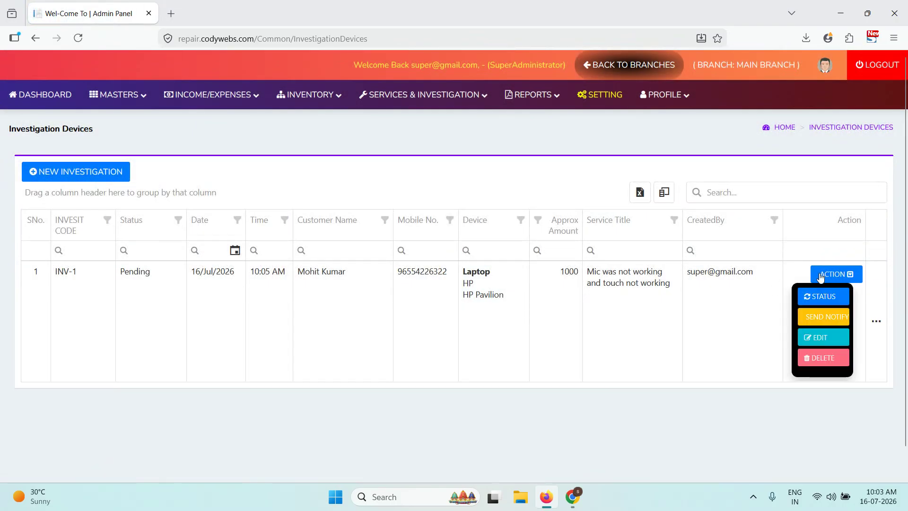
click(816, 298)
click(371, 113)
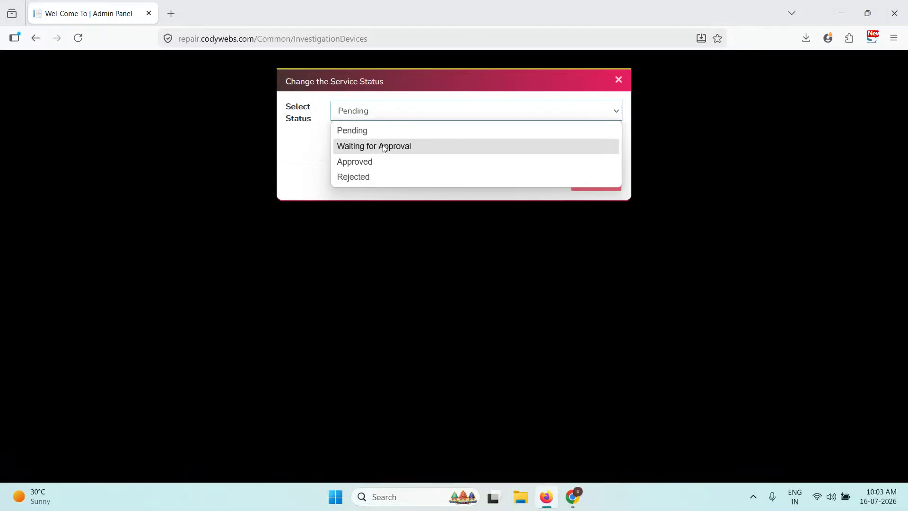
click(374, 161)
click(484, 147)
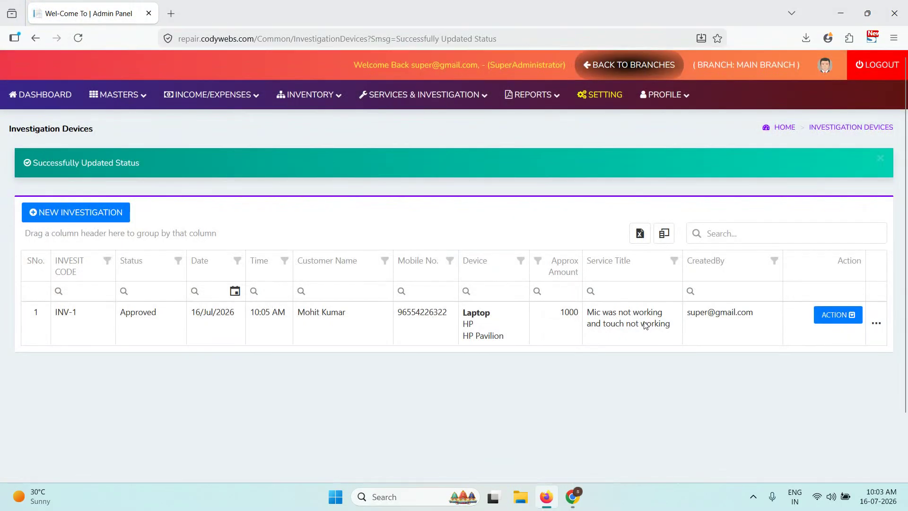
drag(175, 312, 104, 313)
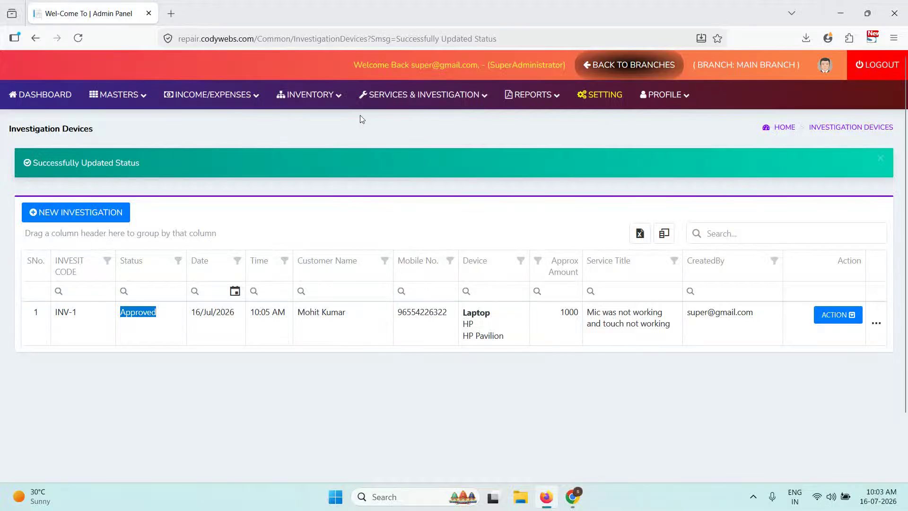
click(400, 90)
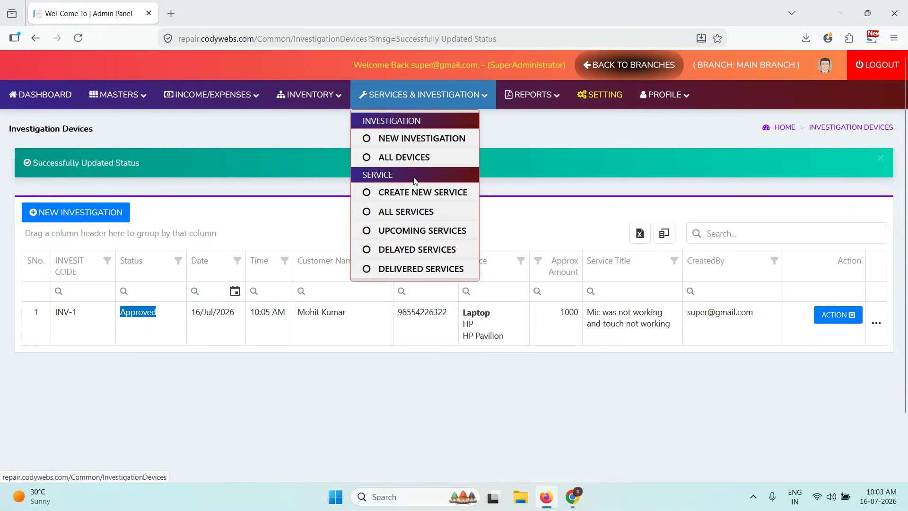
- Start a new service and fetch its details from investigation INV-1
click(416, 191)
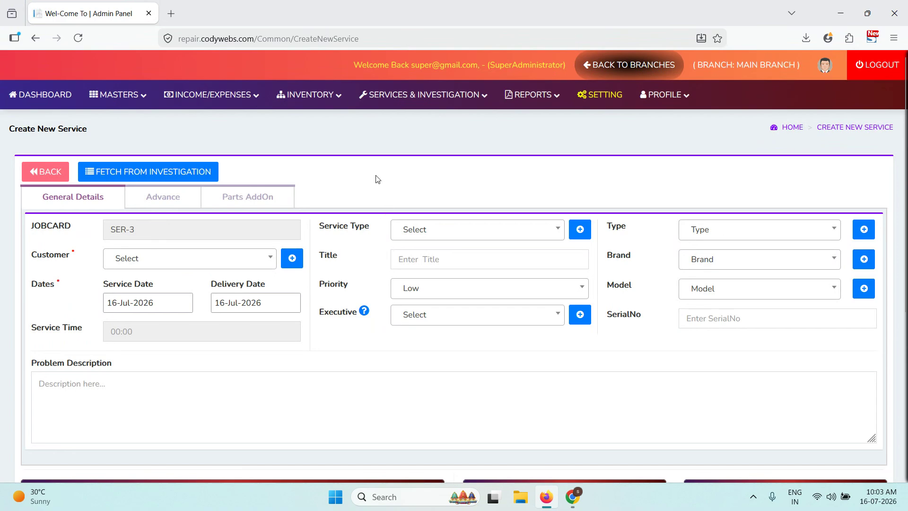
scroll(377, 179, down, 5)
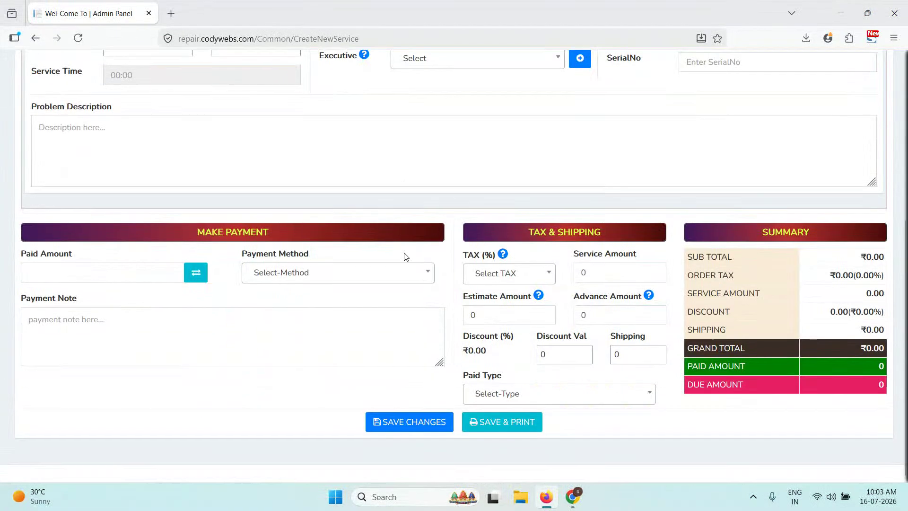
scroll(406, 257, up, 5)
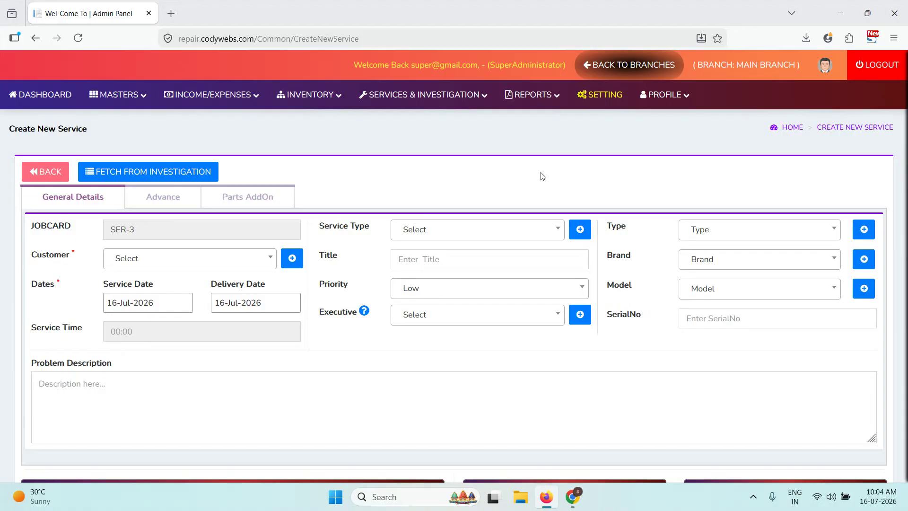
click(152, 175)
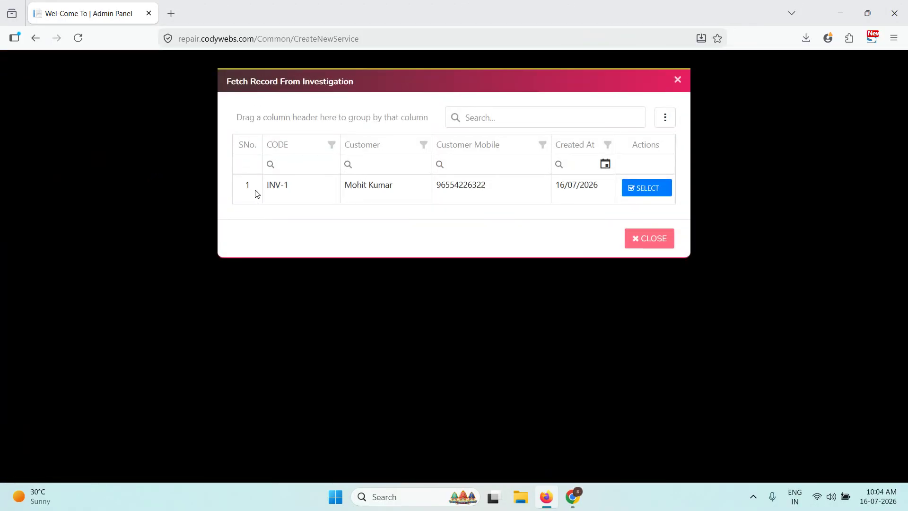
drag(398, 193, 337, 193)
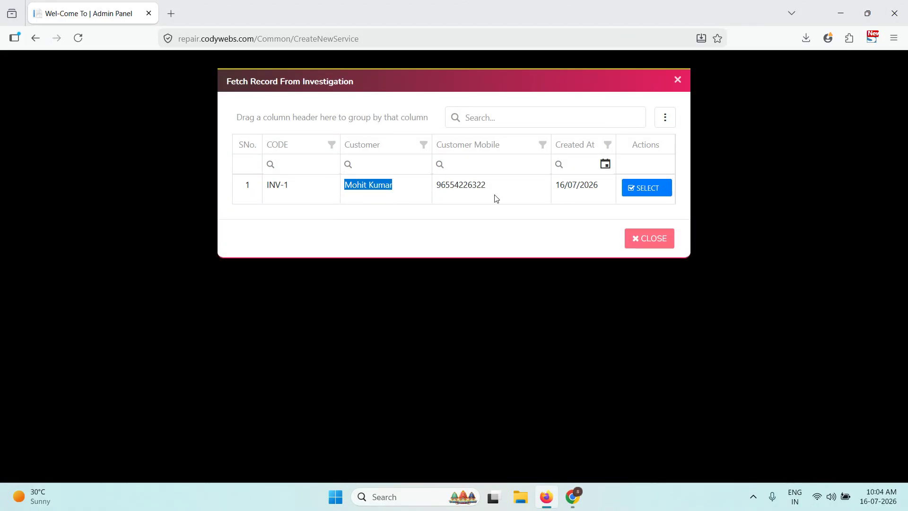
click(631, 192)
click(484, 288)
- Review the fetched problem description and service title, then leave for the services list
scroll(334, 266, down, 5)
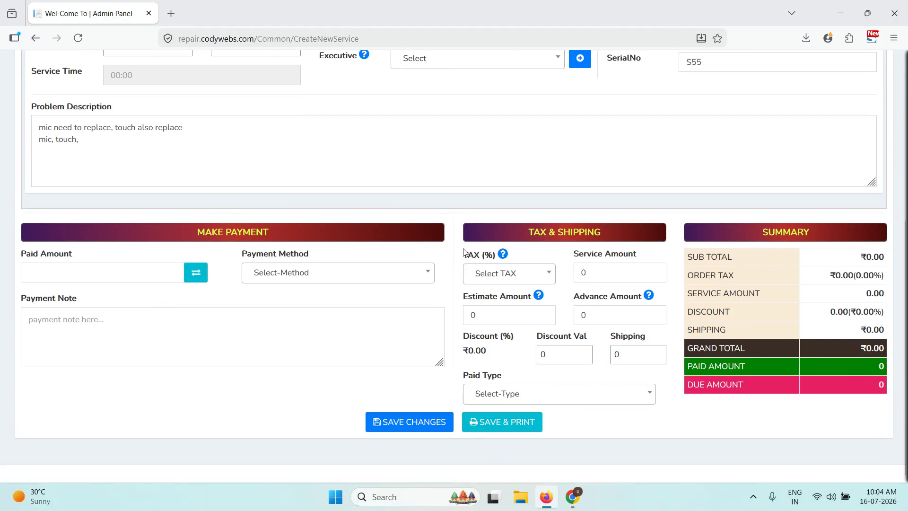
scroll(477, 247, up, 5)
drag(183, 399, 1, 370)
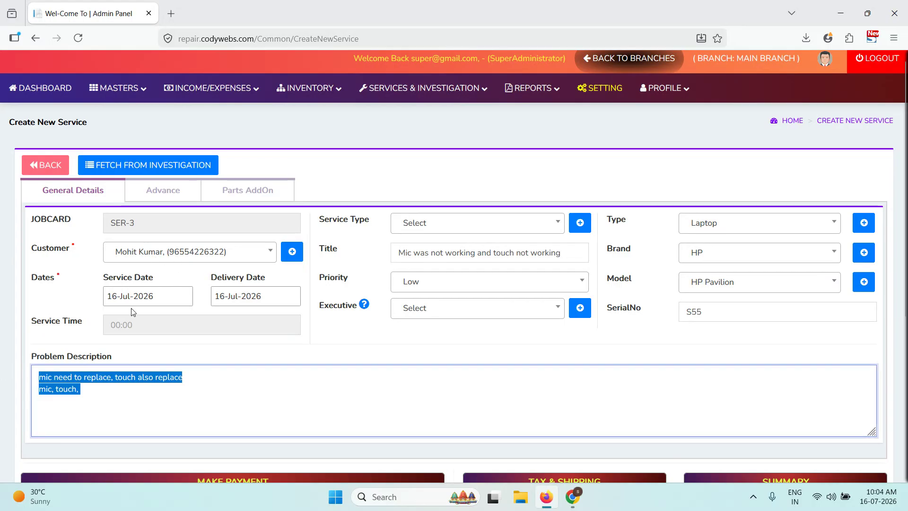
drag(415, 252, 573, 254)
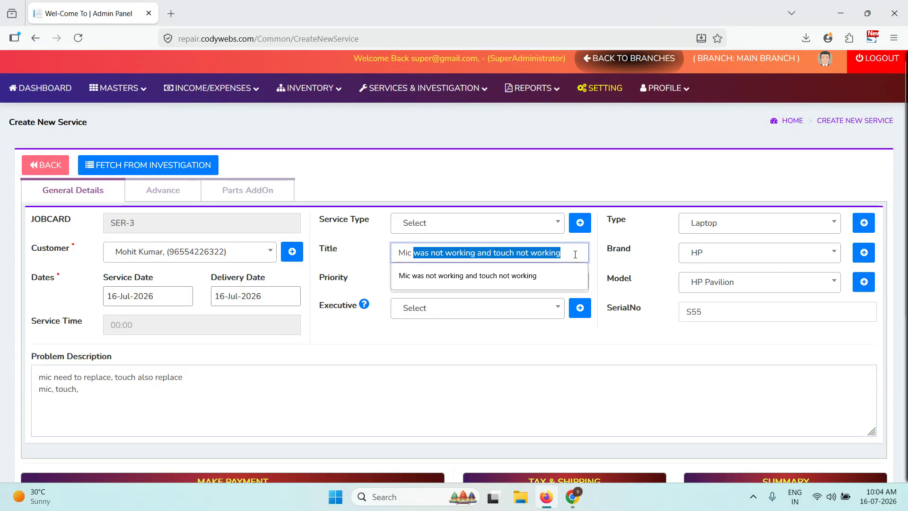
click(44, 167)
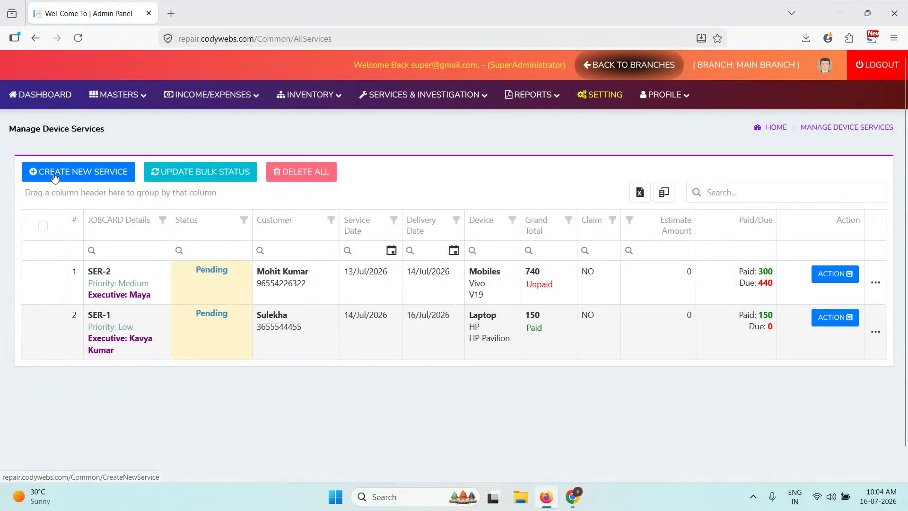
- Start a fresh new service and begin adding a new customer with their full name
click(53, 173)
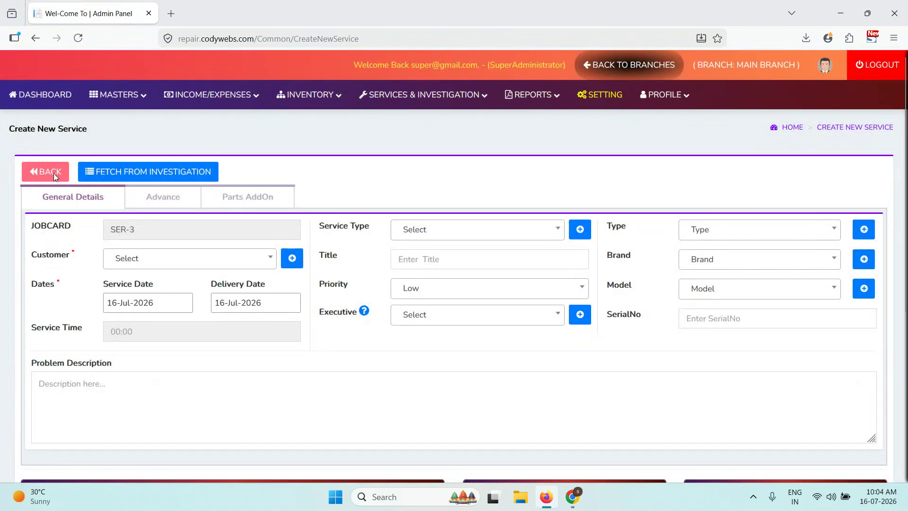
click(158, 258)
click(292, 258)
click(812, 118)
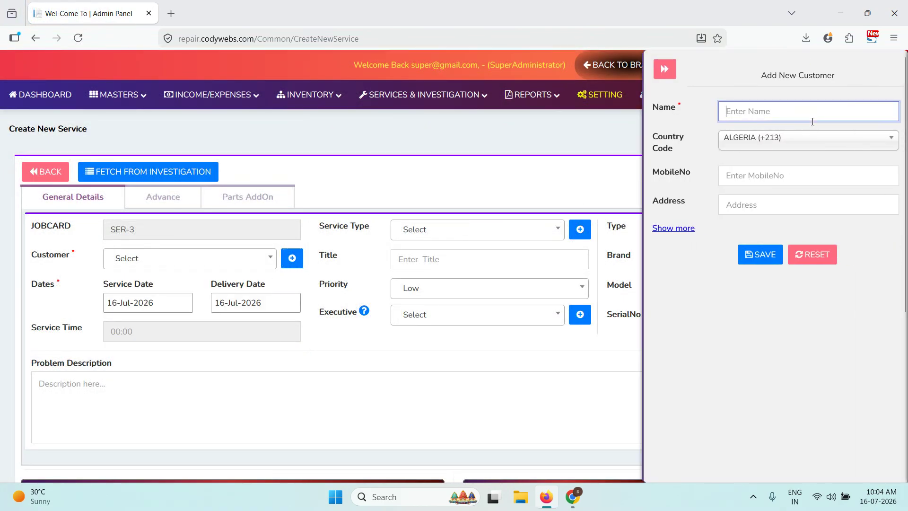
text(Nanu)
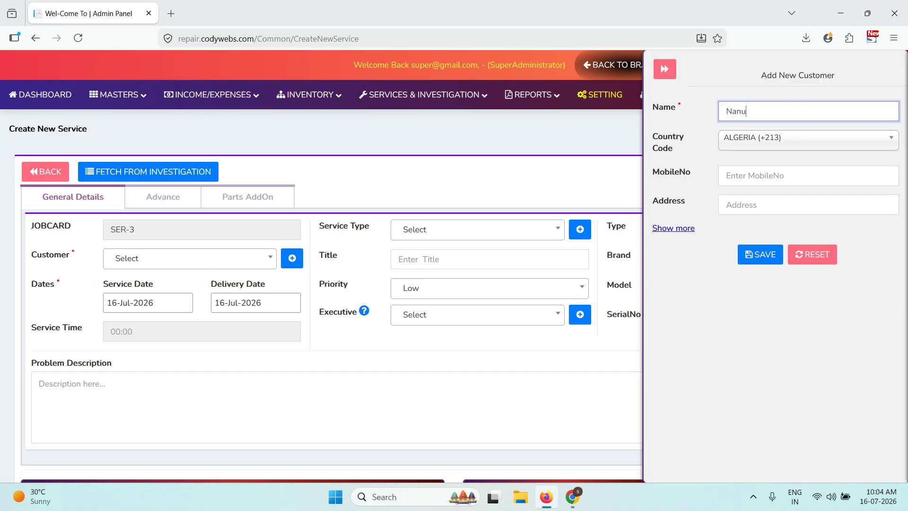
key(BackSpace)
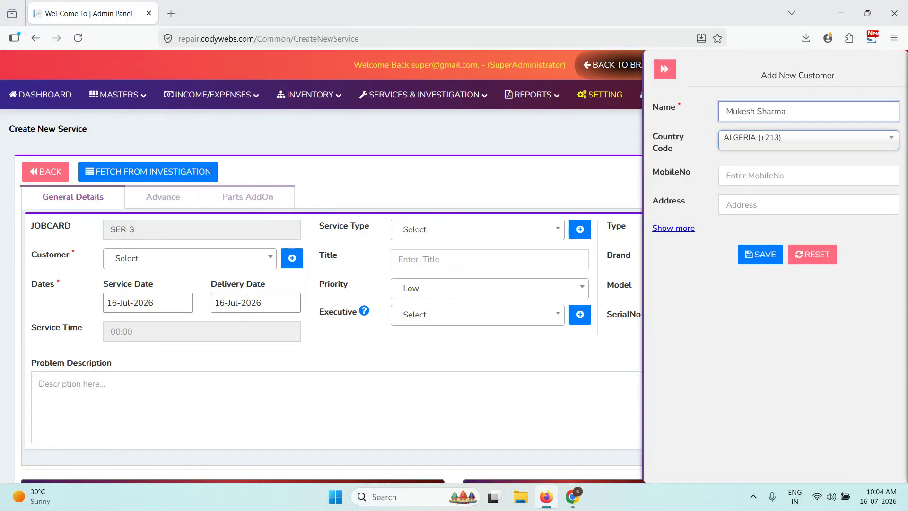
- Give the new customer the INDIA (+91) code, a mobile number and an address, then save
click(834, 140)
text(ind)
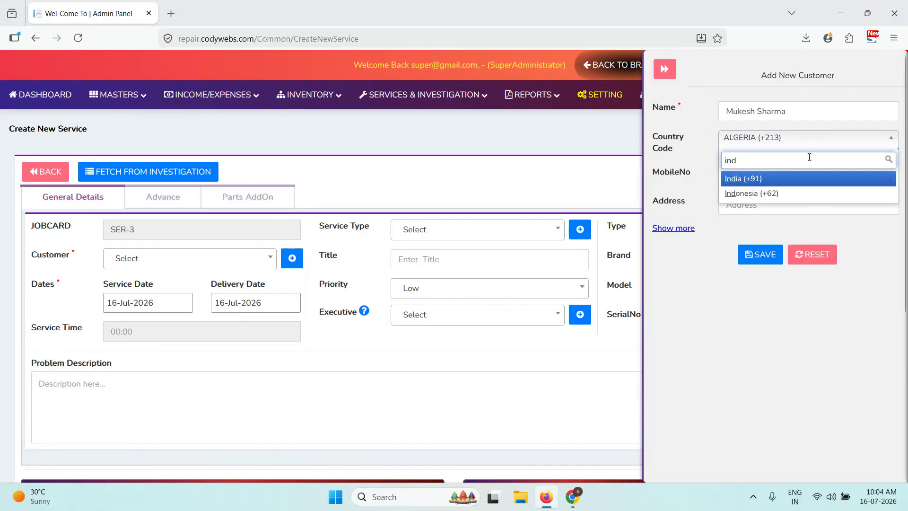
click(804, 178)
click(768, 179)
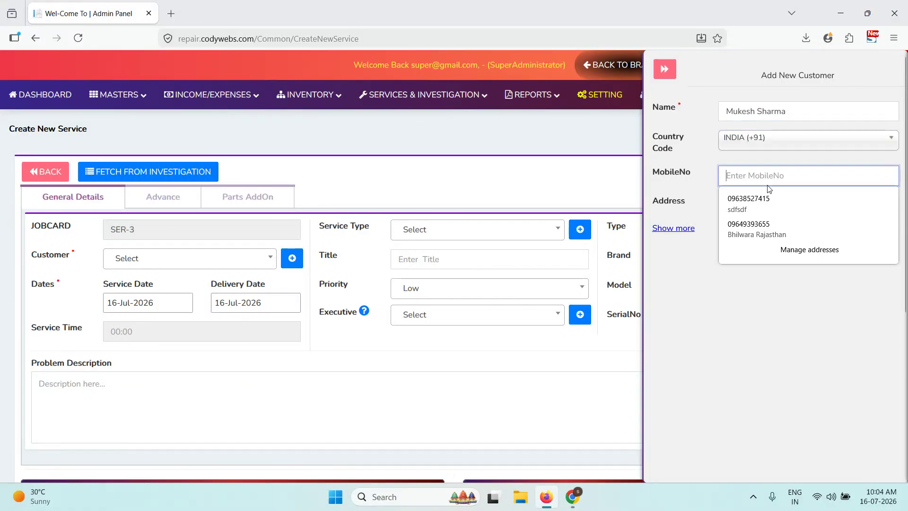
text(986546544)
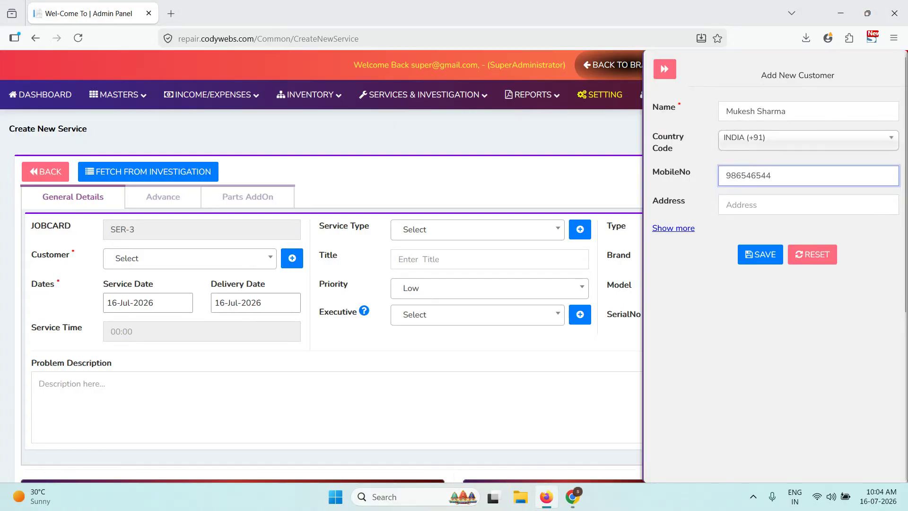
click(781, 202)
text(Kota)
click(758, 253)
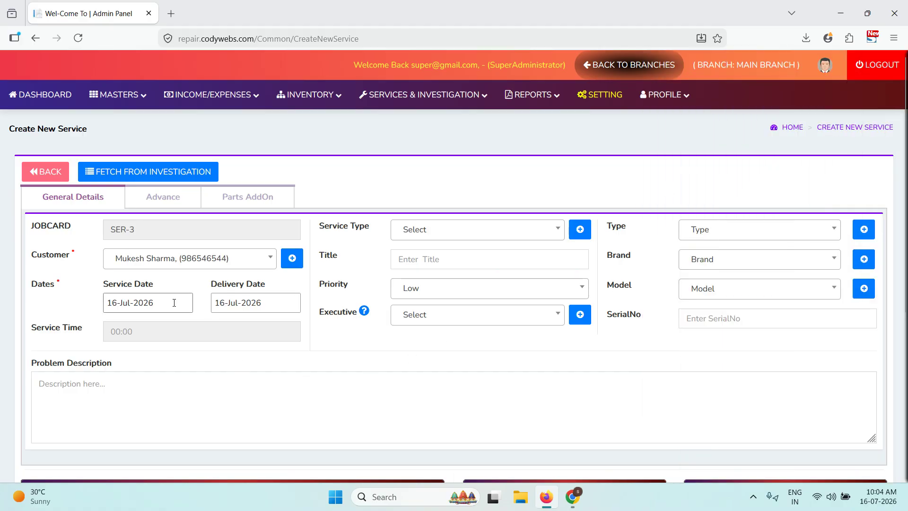
- Set the delivery date to 17 July 2026 and the service time to 10:10 AM
click(241, 303)
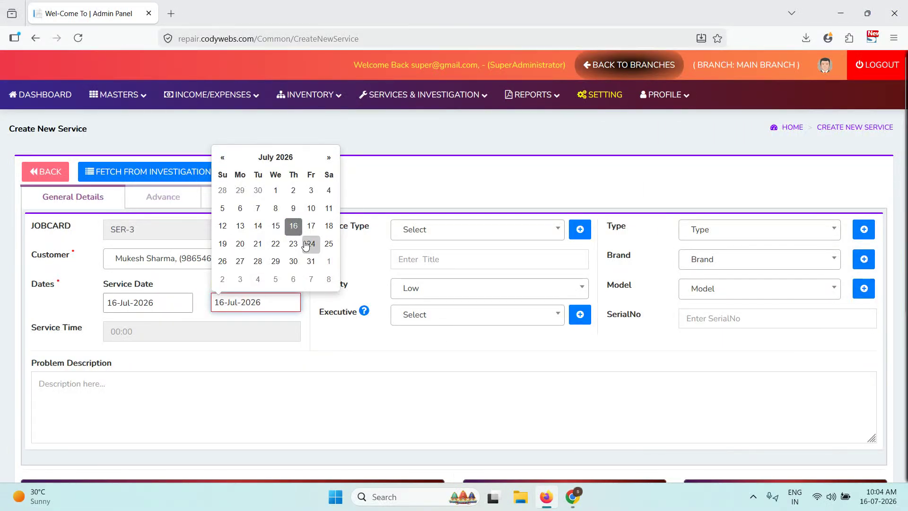
click(311, 226)
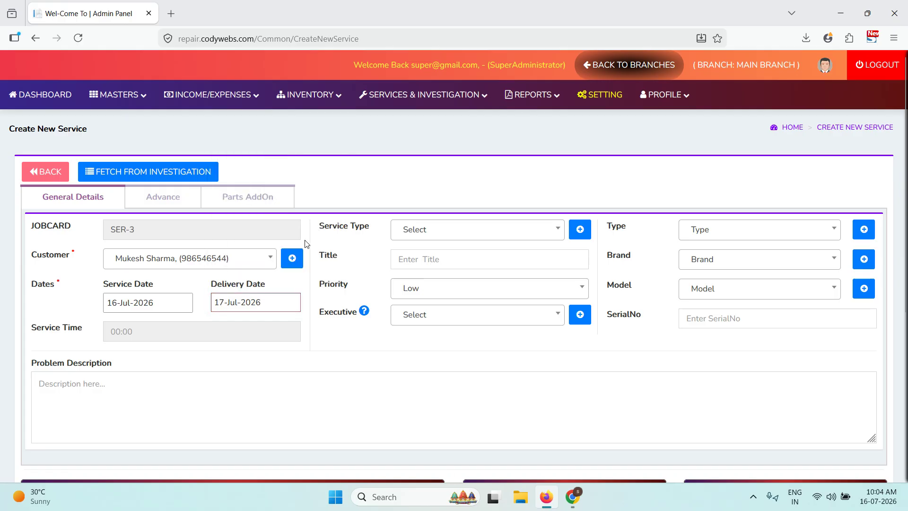
click(239, 328)
click(402, 327)
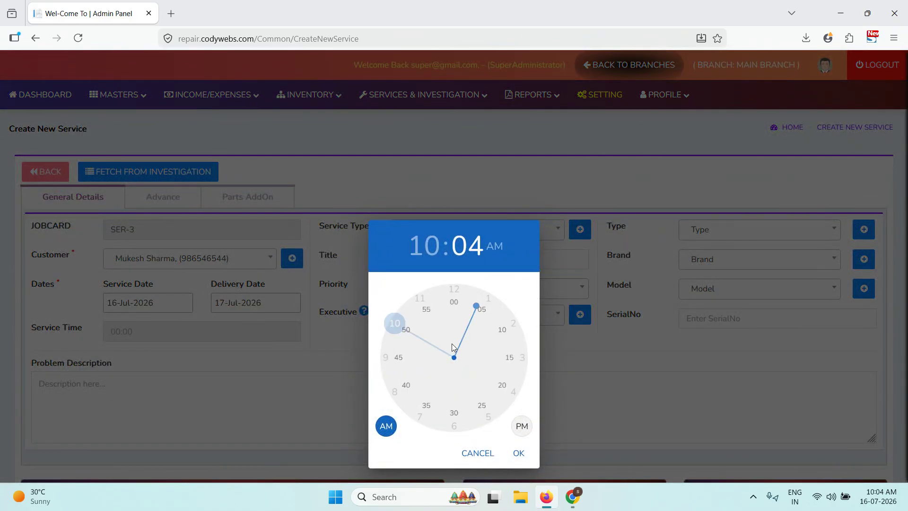
click(507, 327)
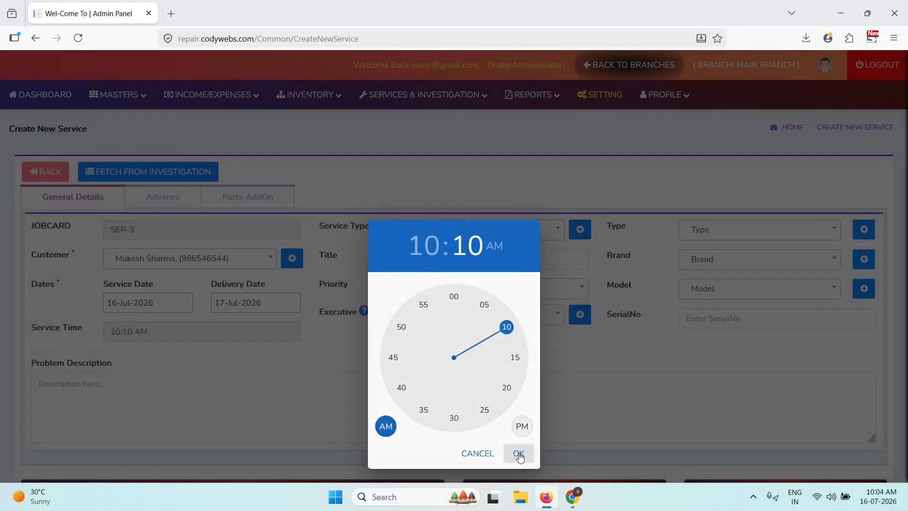
click(519, 453)
- Choose General Service type, title 'Keypad not working', and Medium priority
click(441, 242)
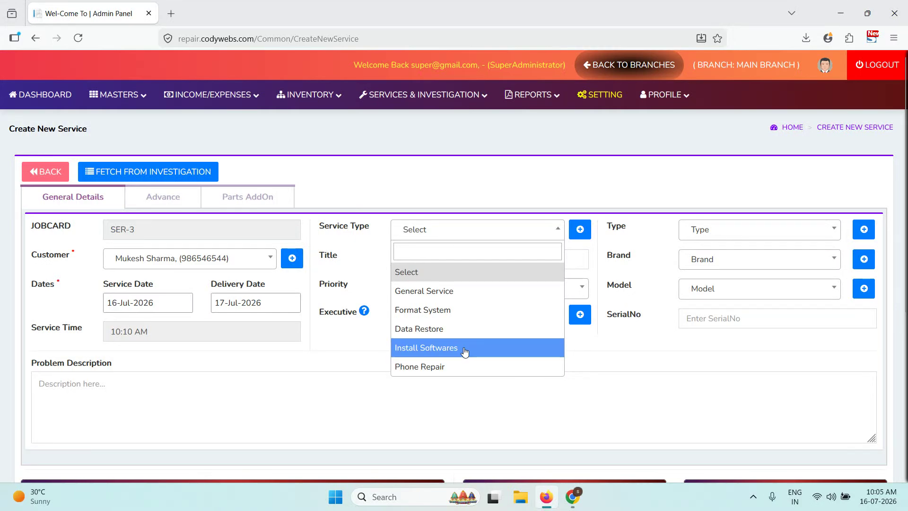
click(477, 295)
click(467, 260)
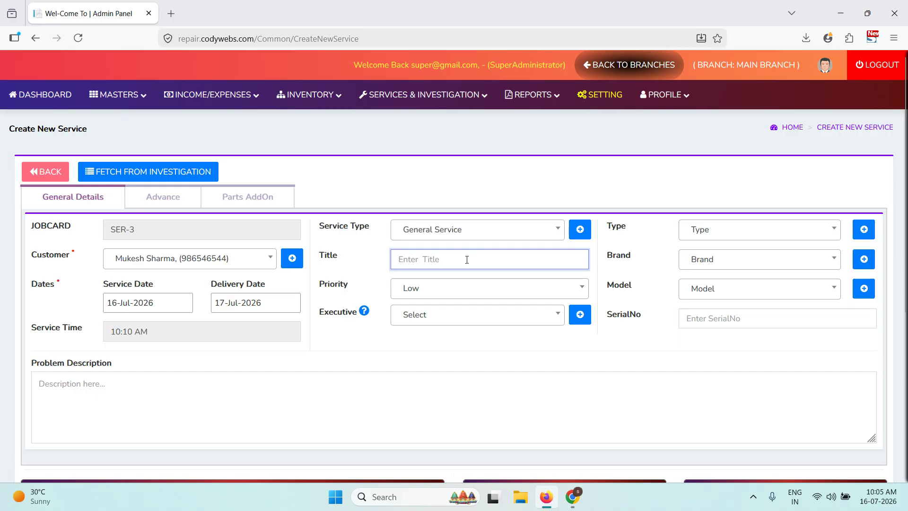
text(Keypad n)
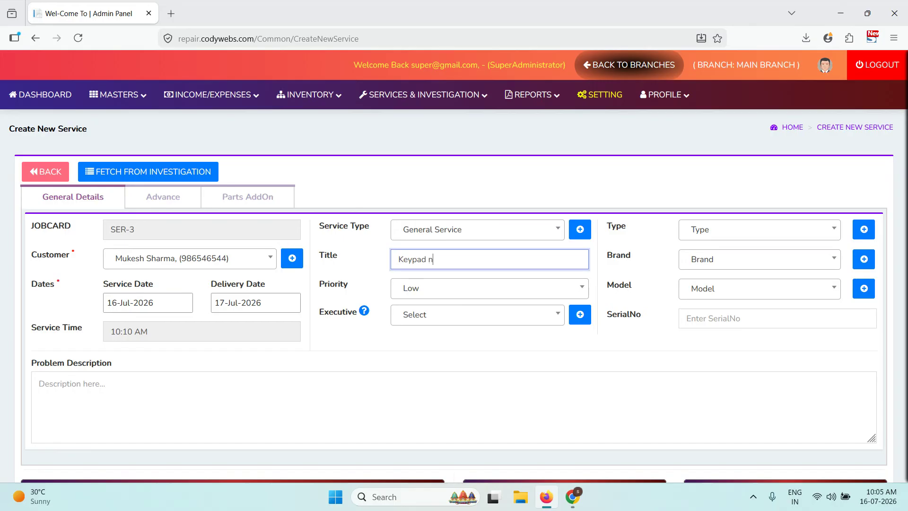
text(ot working)
click(472, 286)
click(429, 355)
- Assign the first existing executive to the service
click(431, 324)
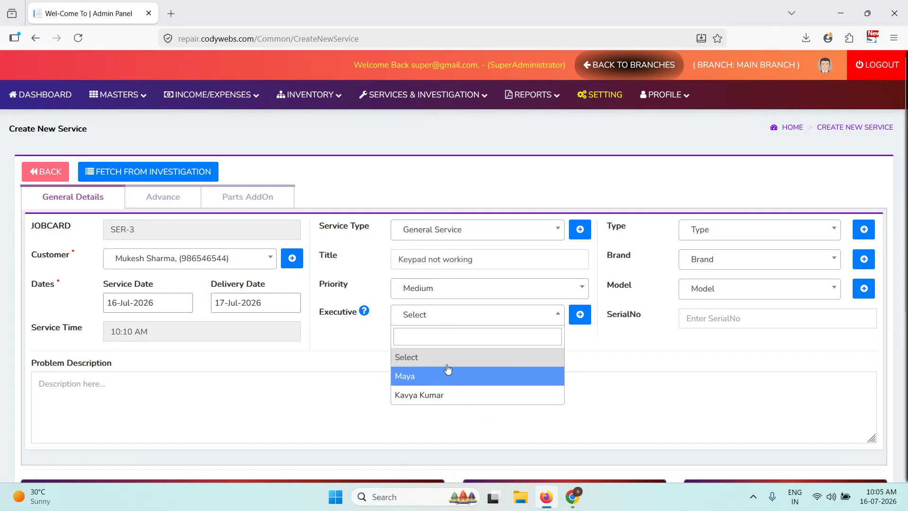
click(581, 313)
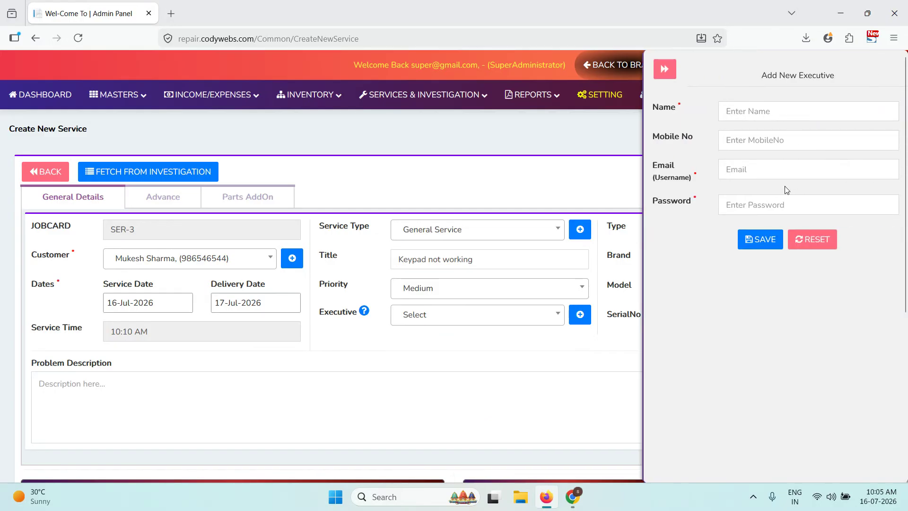
click(665, 69)
click(462, 316)
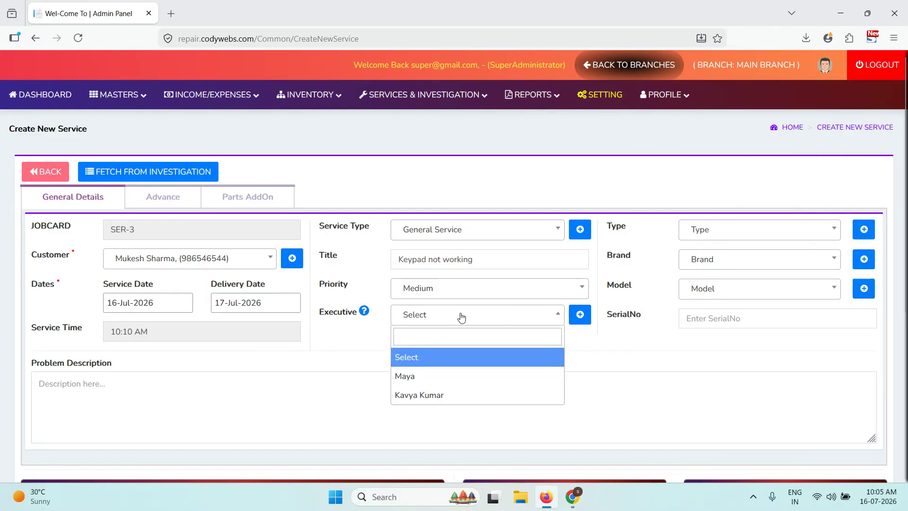
click(429, 379)
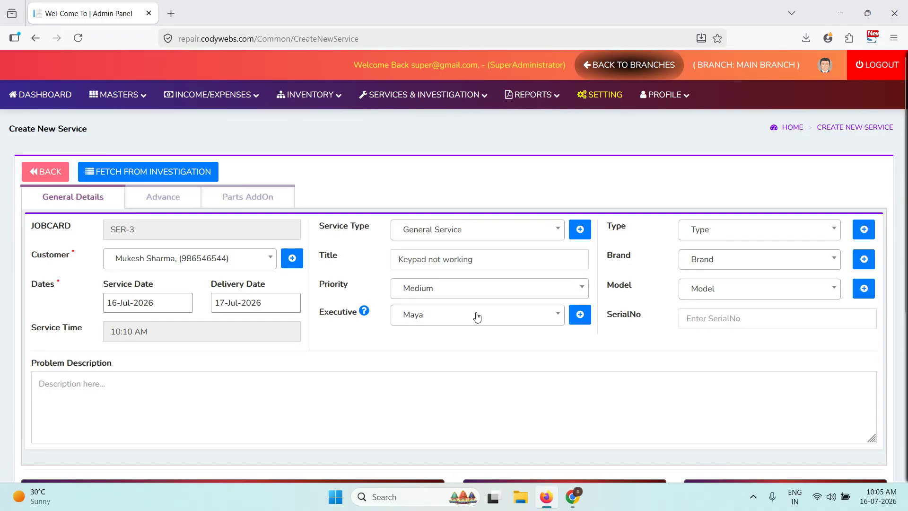
- Set the device type to Laptop, brand Lenovo, model Lenovo Super
click(705, 233)
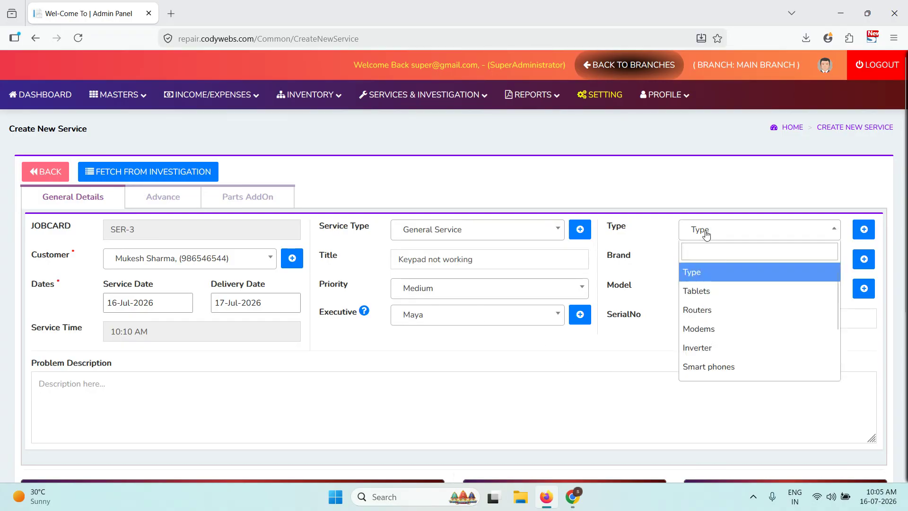
click(653, 260)
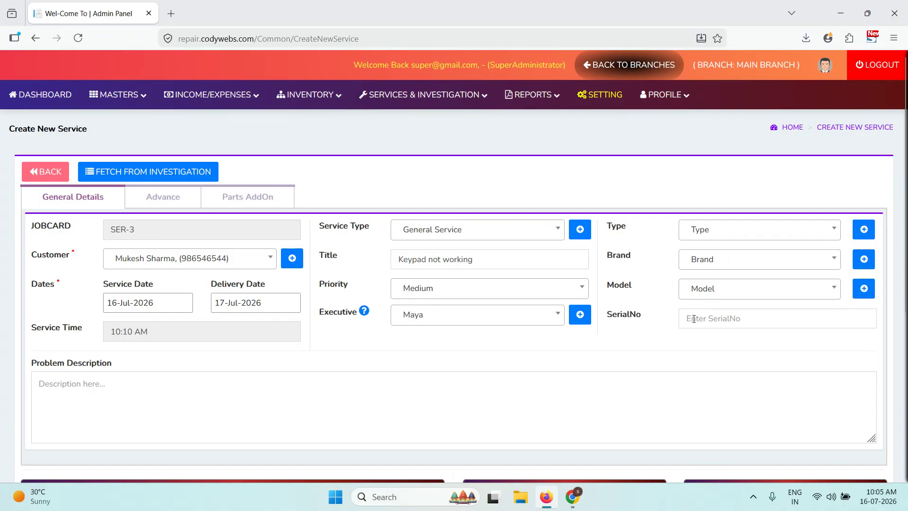
scroll(444, 338, down, 2)
click(819, 176)
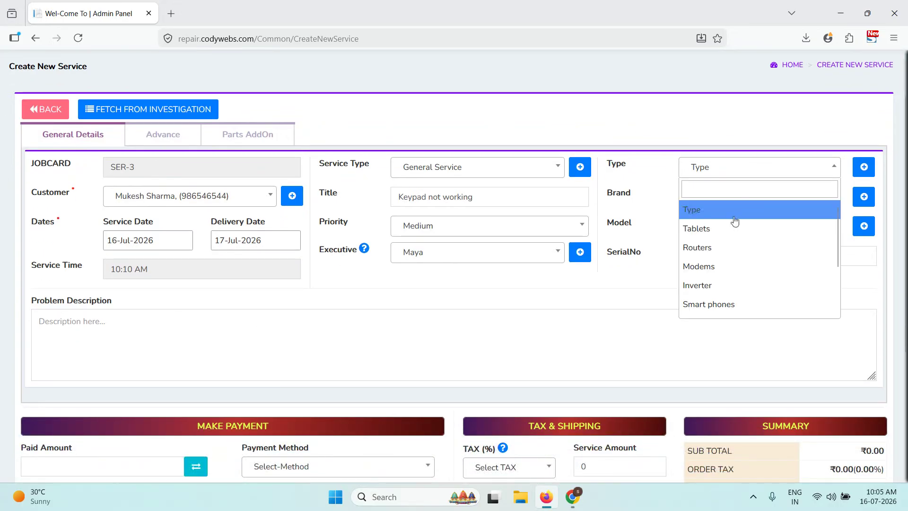
scroll(708, 283, down, 3)
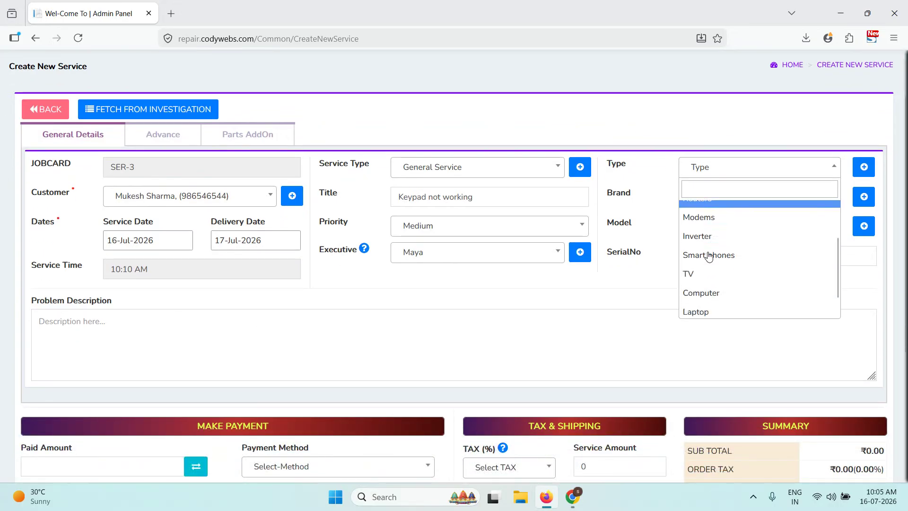
click(709, 289)
click(734, 204)
click(719, 279)
click(709, 227)
click(708, 285)
- Enter serial SR5554 and the problem 'keyboard not working some keys hang'
click(715, 261)
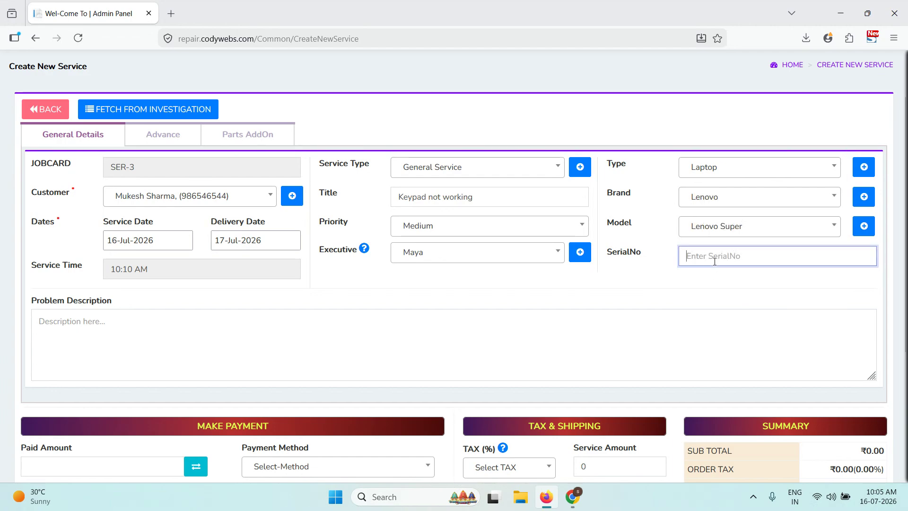
text(SR5554)
key(Tab)
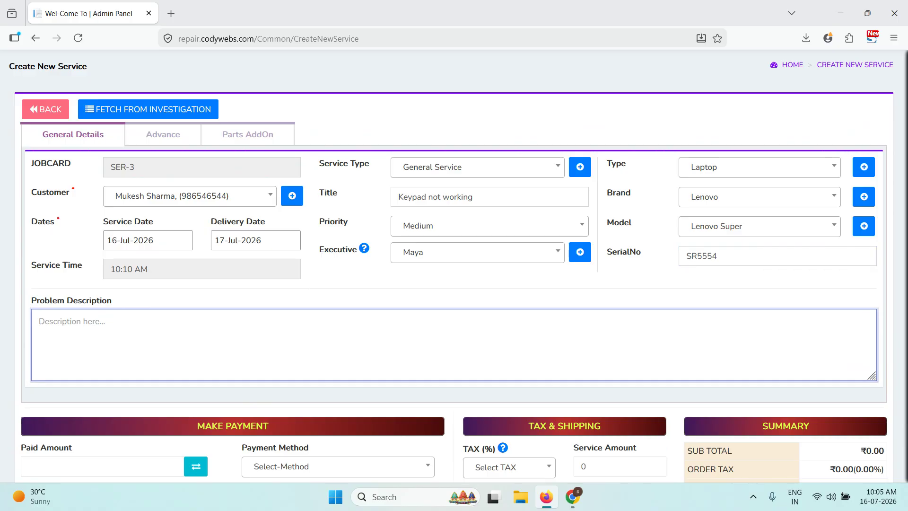
text(keyboard )
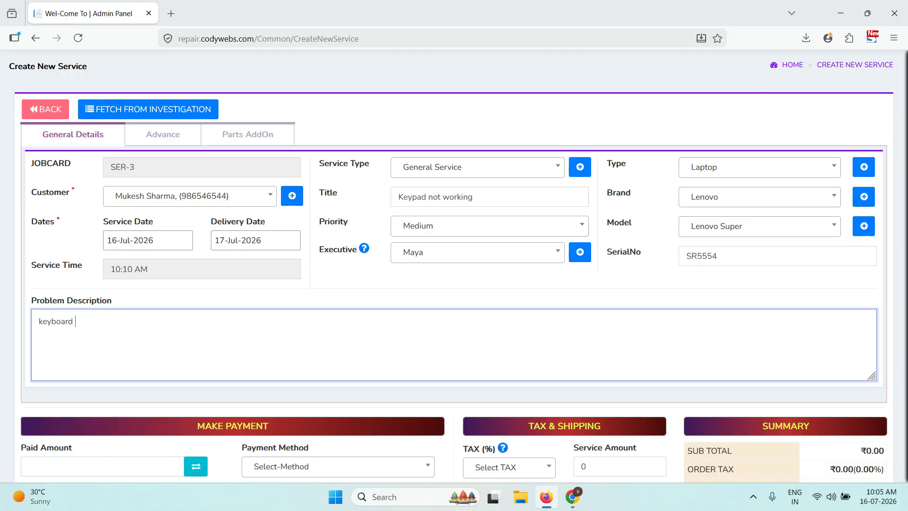
text(not working some keys hangs up.)
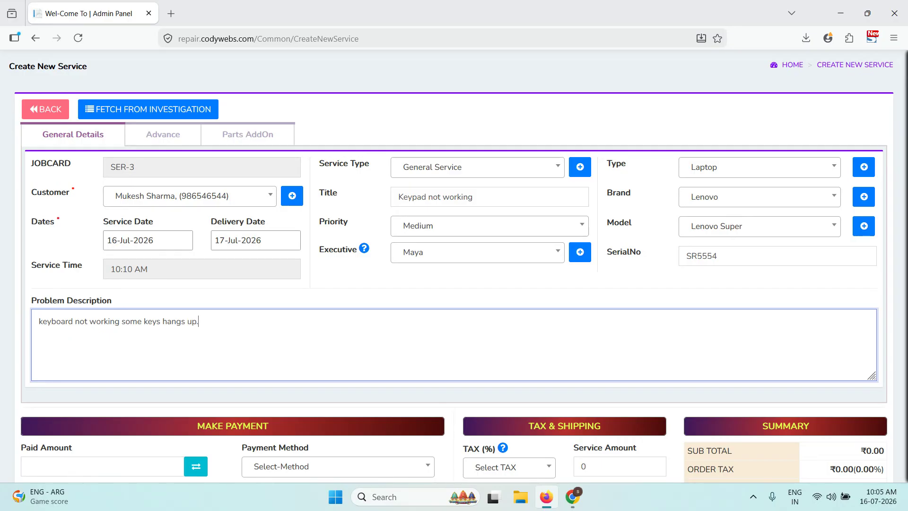
- Enter service amount 250 and estimate amount 500, checking the advance amount explanation
scroll(698, 274, down, 4)
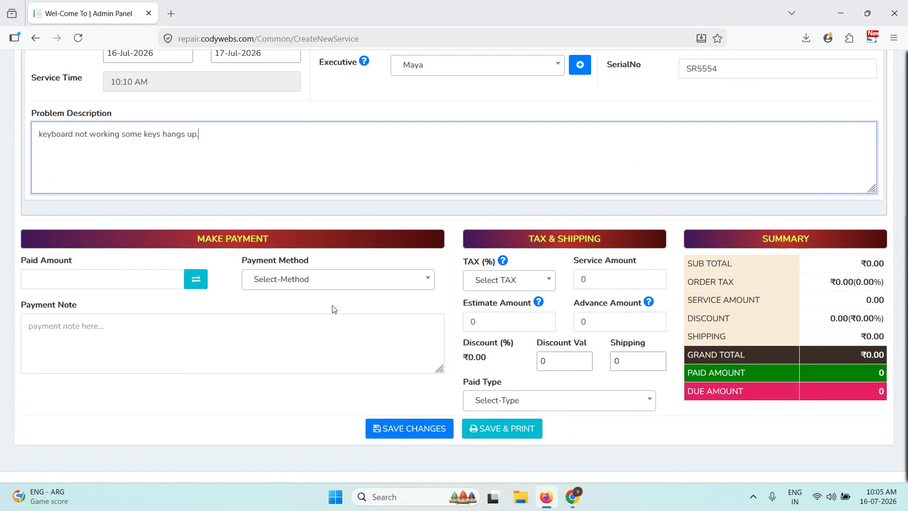
click(575, 279)
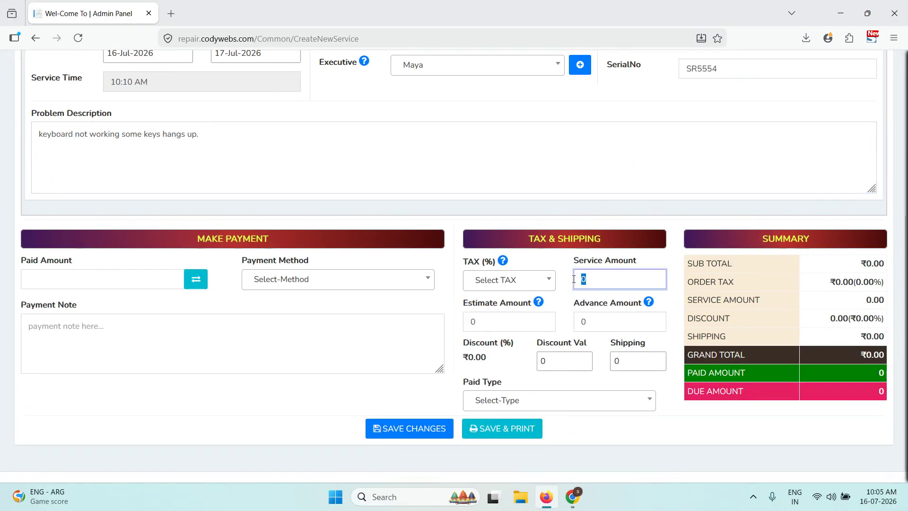
text(250)
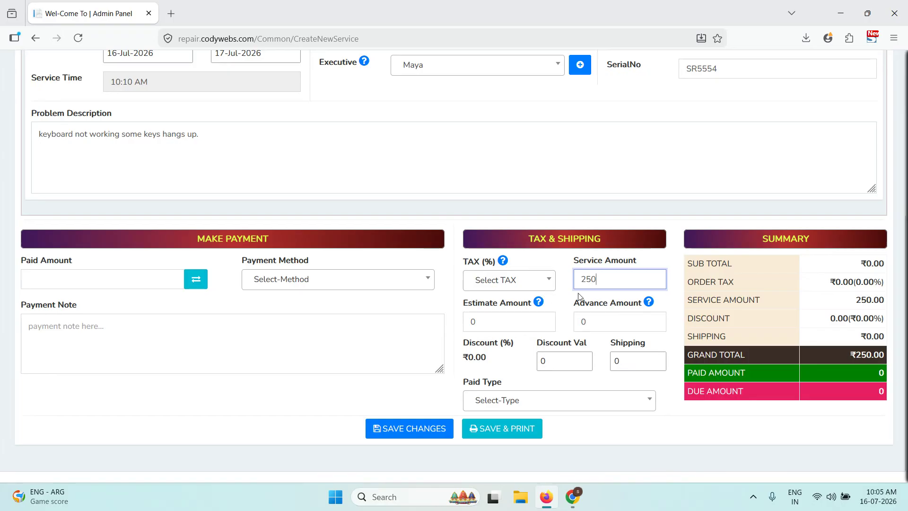
click(474, 324)
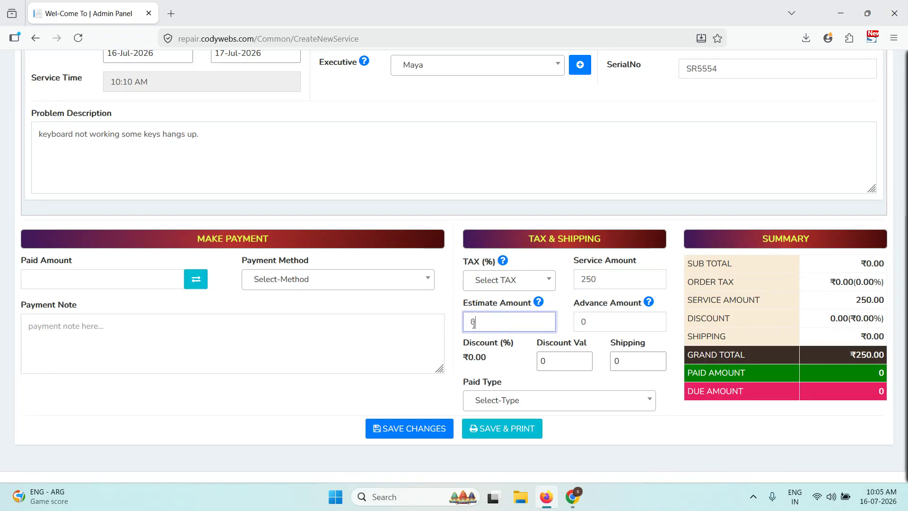
text(500)
click(622, 321)
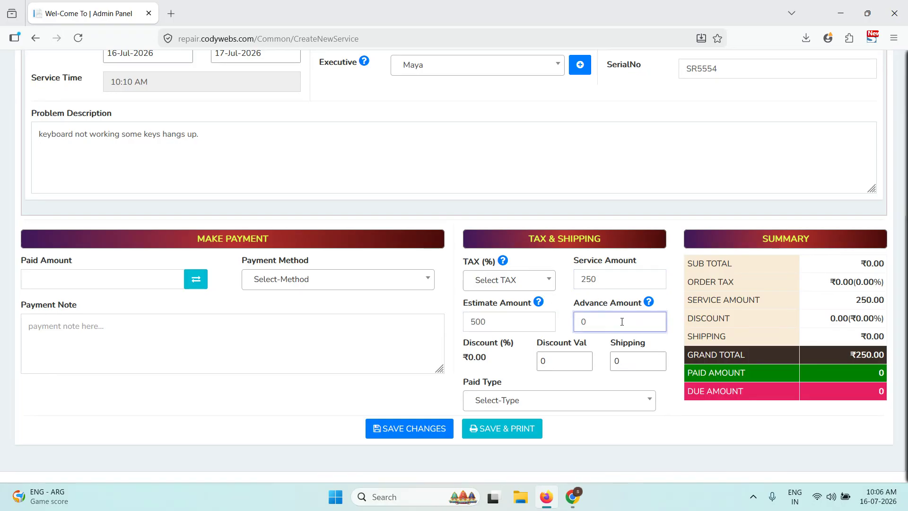
click(648, 301)
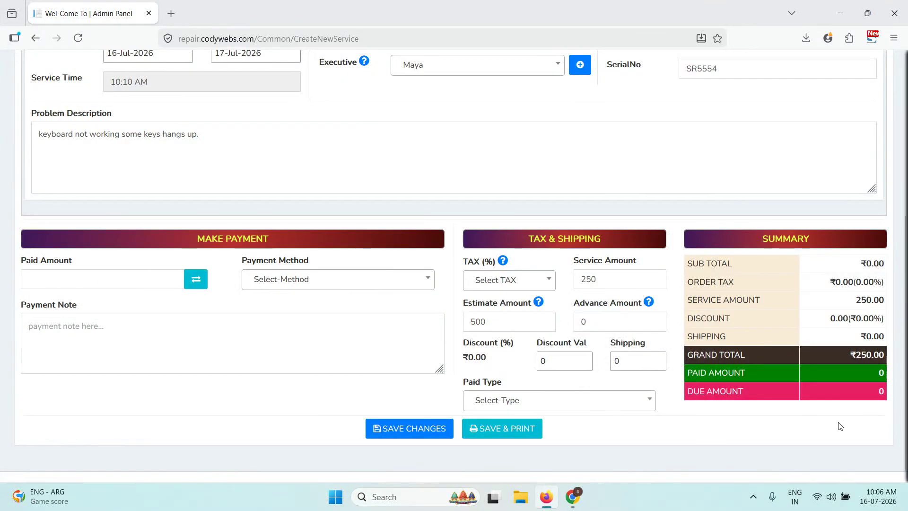
scroll(614, 302, up, 5)
click(187, 202)
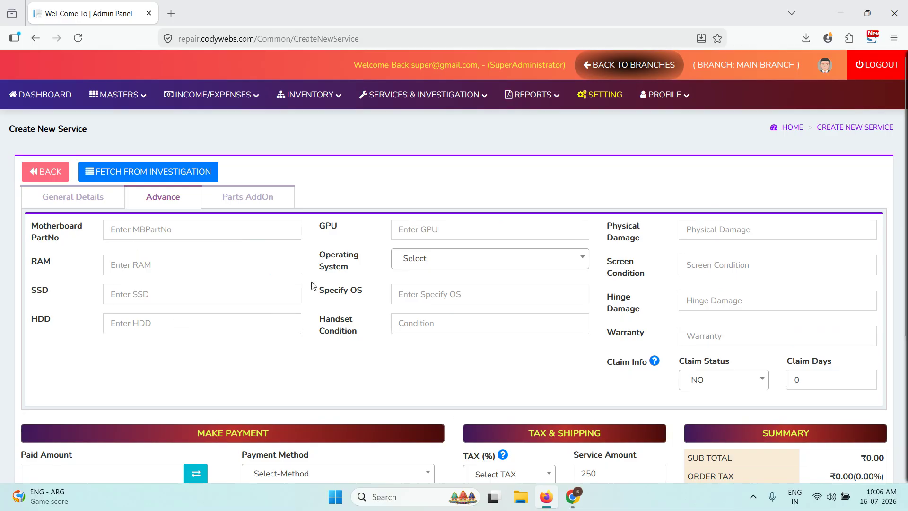
- Check the operating system options, keep claim status NO, and edit the claim days
click(421, 260)
click(555, 252)
click(716, 380)
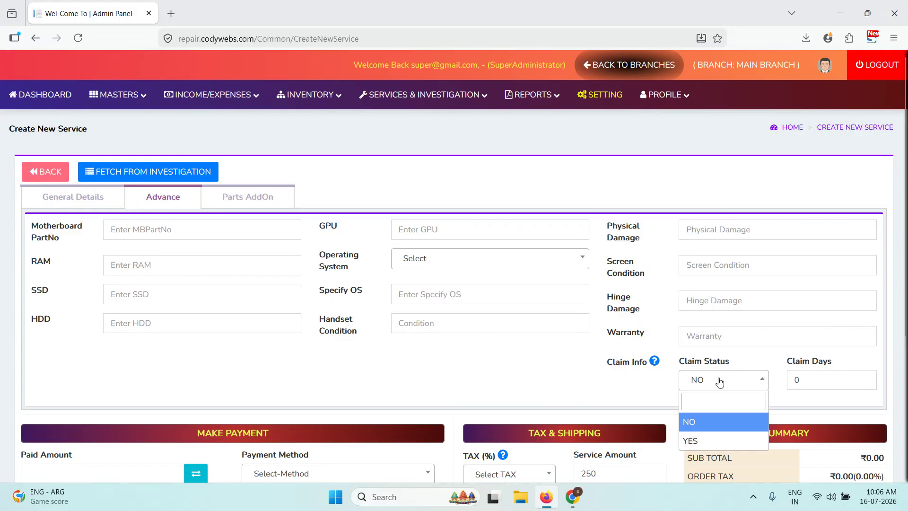
click(714, 429)
click(820, 387)
scroll(719, 374, down, 2)
scroll(479, 339, up, 2)
- Add the Keyboard part to SER-3's parts list
click(249, 199)
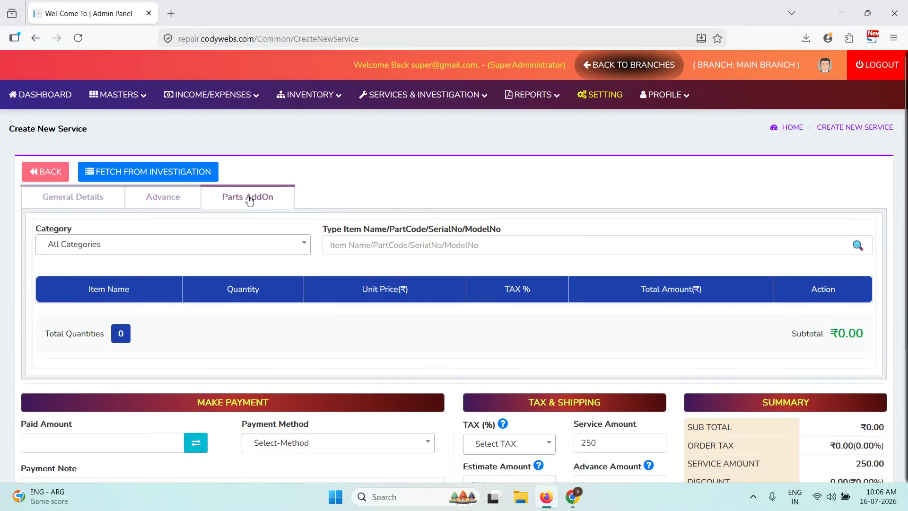
click(386, 250)
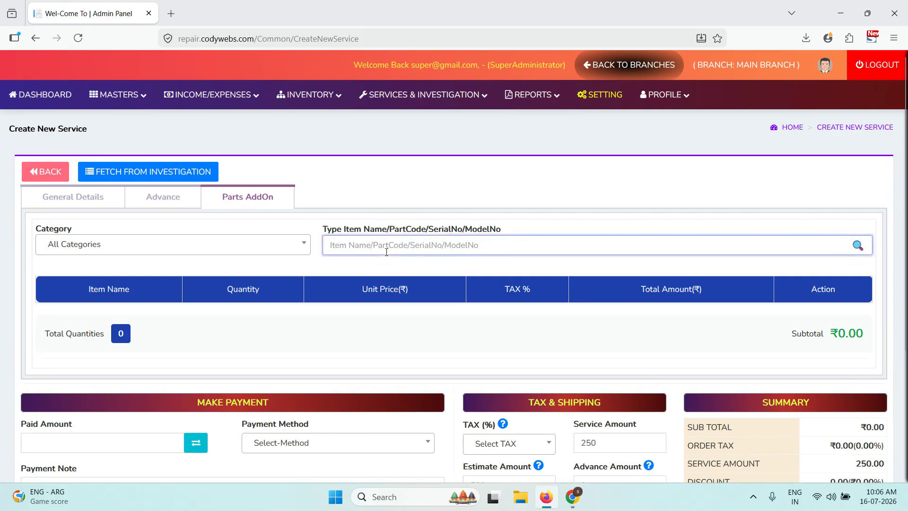
text(key)
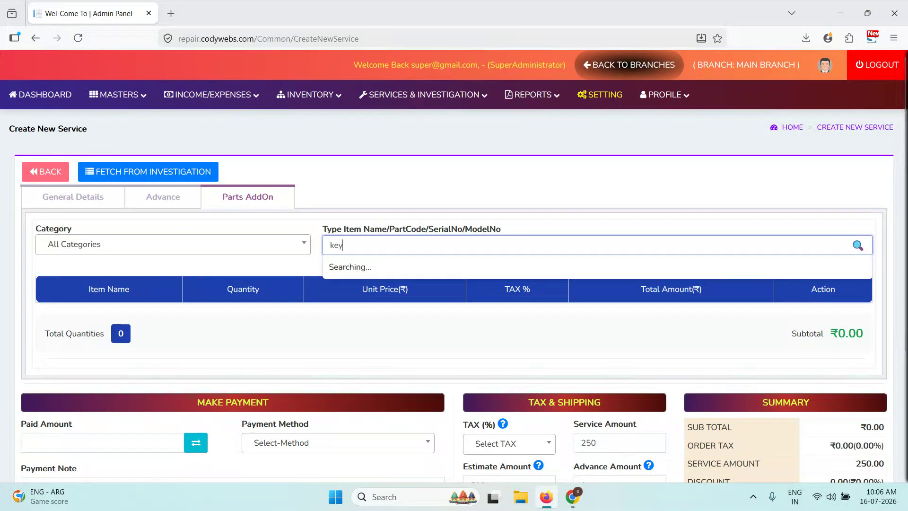
click(377, 294)
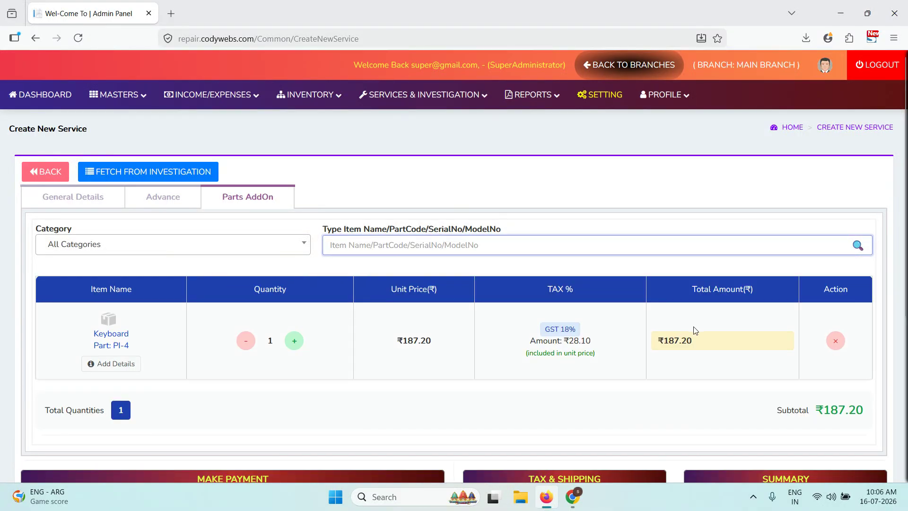
scroll(690, 331, down, 4)
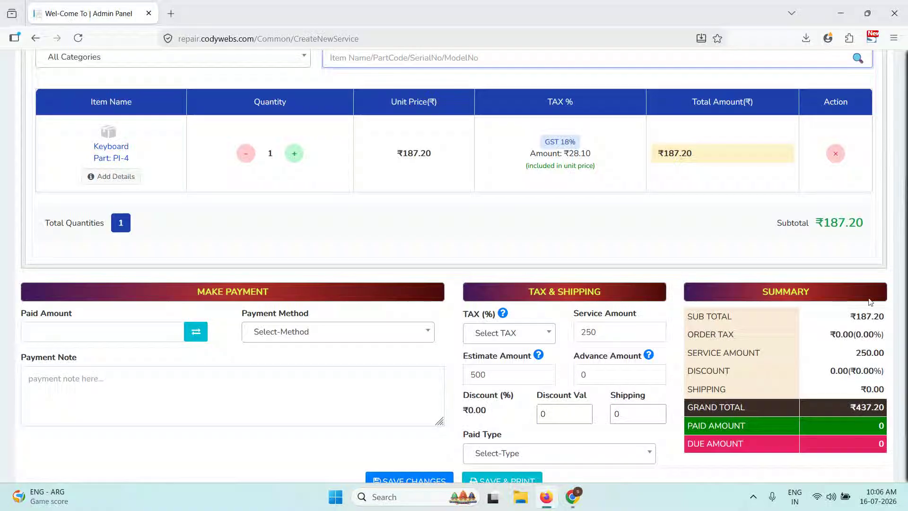
drag(856, 317, 866, 316)
scroll(528, 329, up, 3)
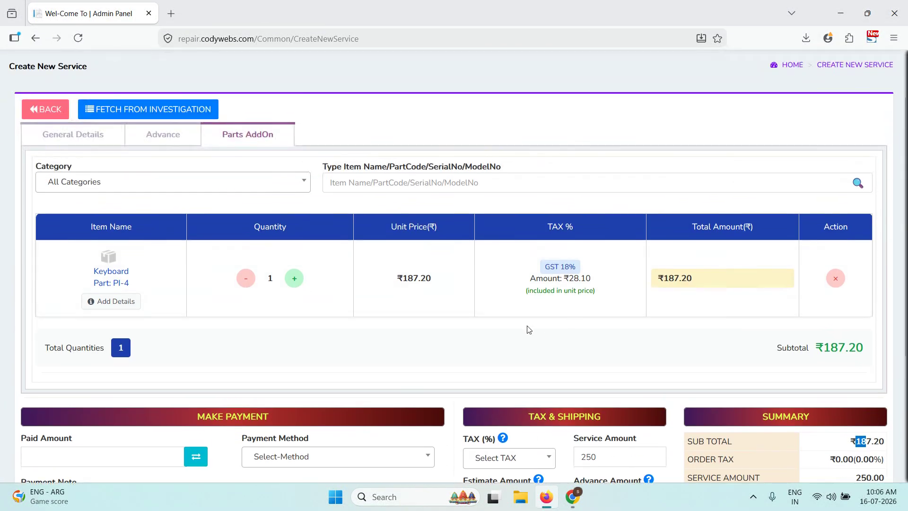
click(101, 301)
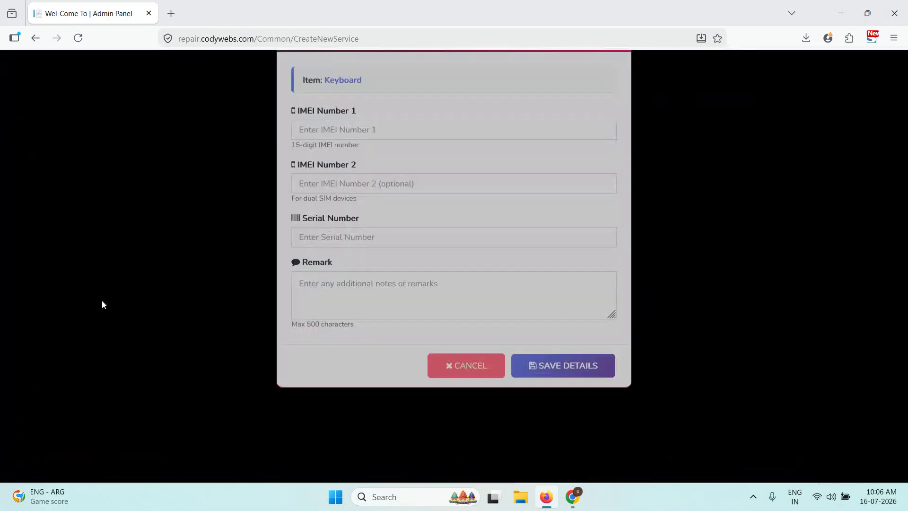
click(440, 396)
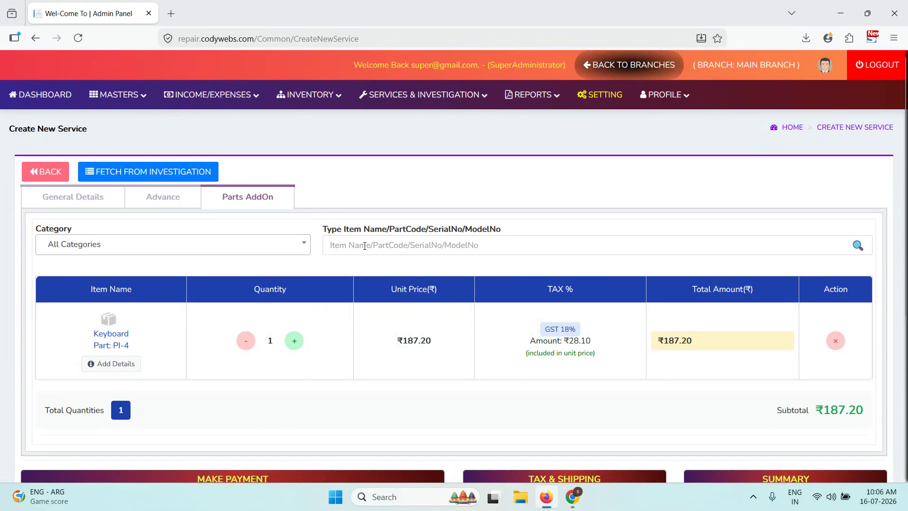
- Add the V50 Touch Screen part and fill Paid Amount with the 857.2 grand total
click(365, 245)
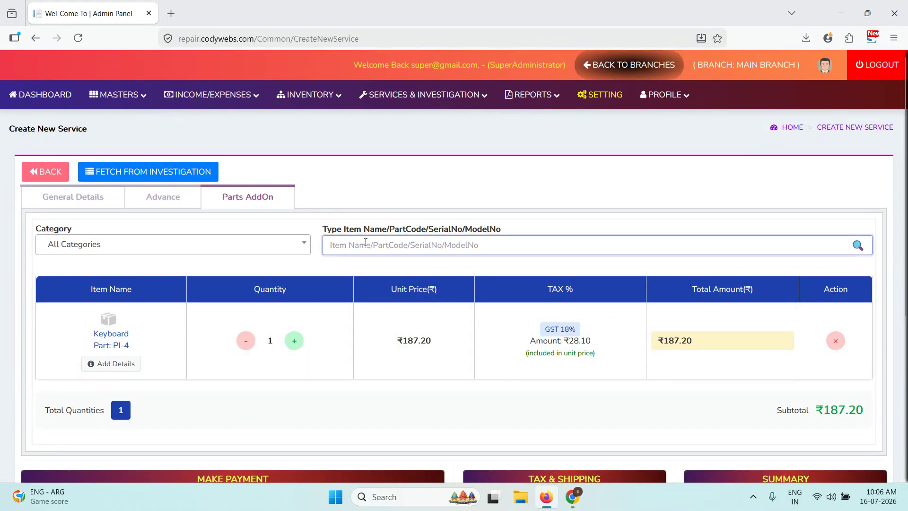
text(tou)
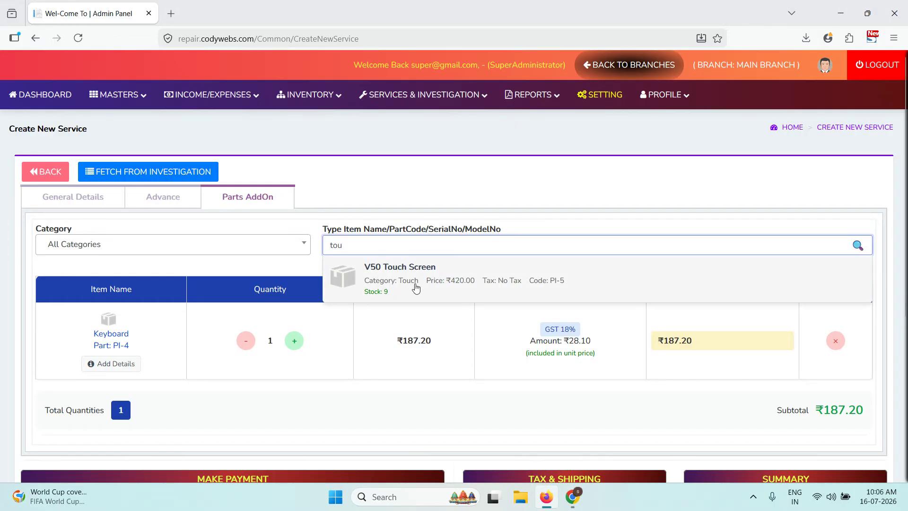
click(410, 283)
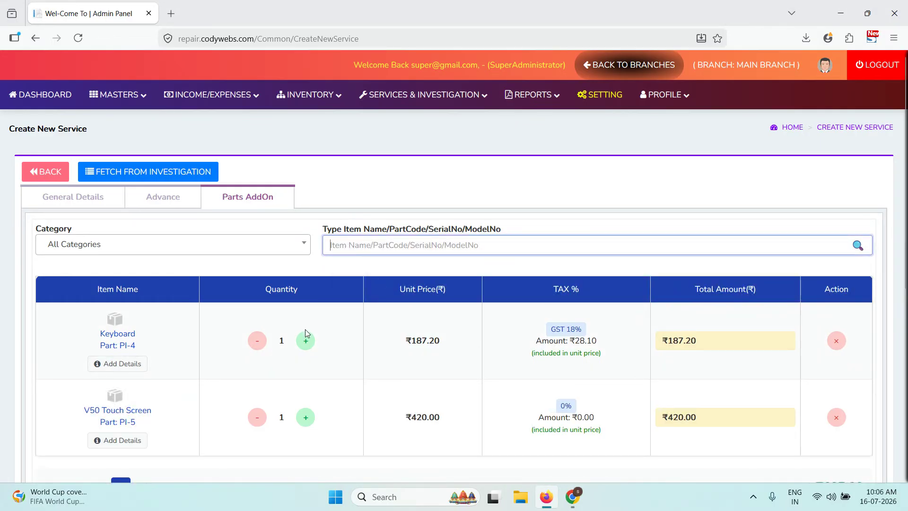
scroll(306, 333, down, 3)
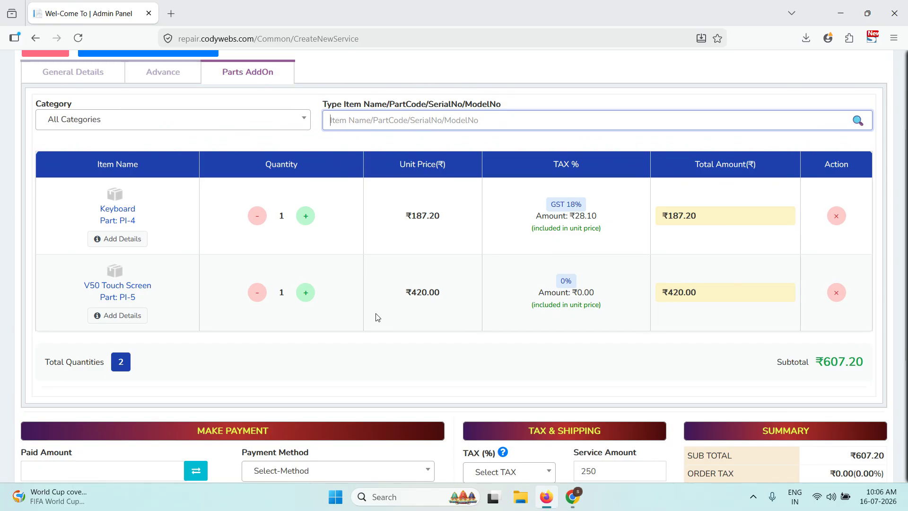
scroll(192, 312, down, 5)
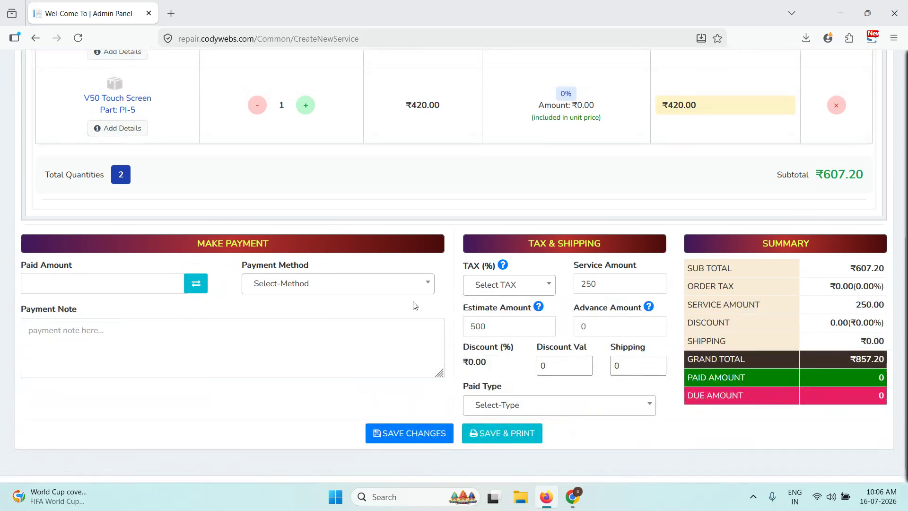
click(197, 287)
- Set payment method to Cash and paid amount to 0, then save and confirm SER-3
click(333, 290)
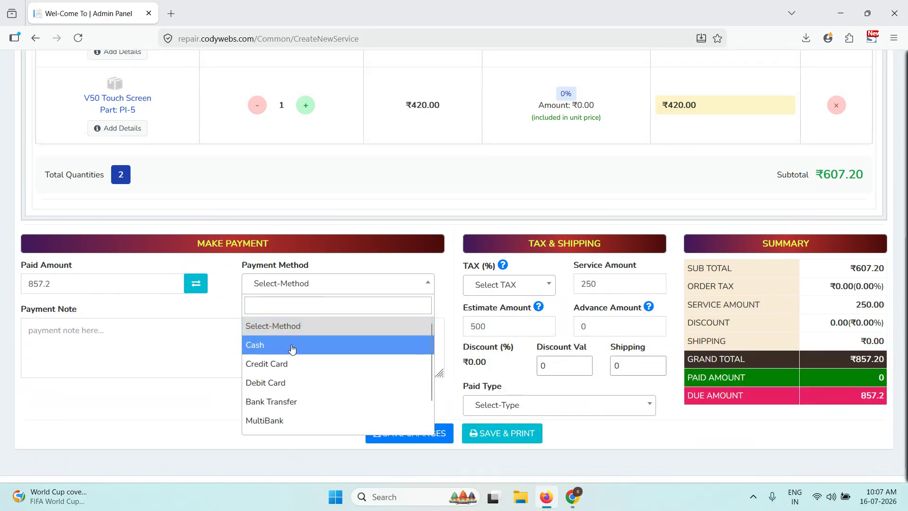
click(264, 344)
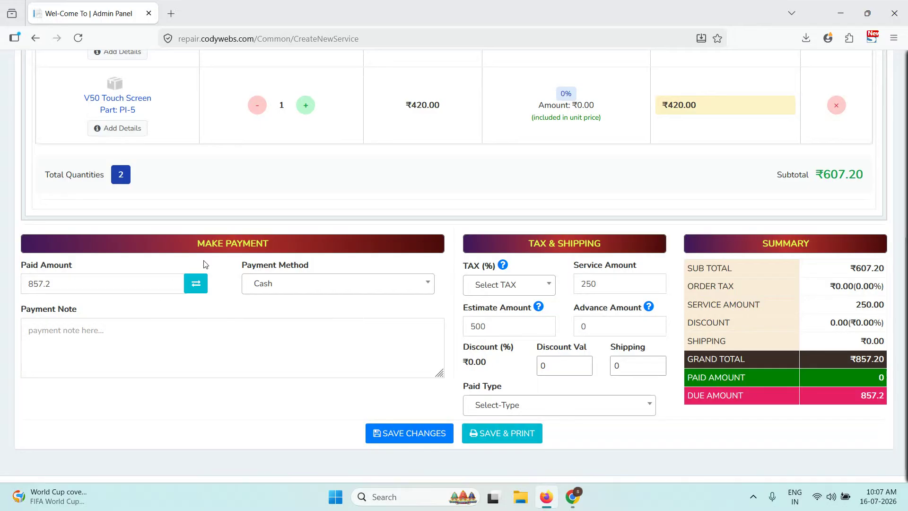
drag(100, 278, 19, 284)
click(18, 285)
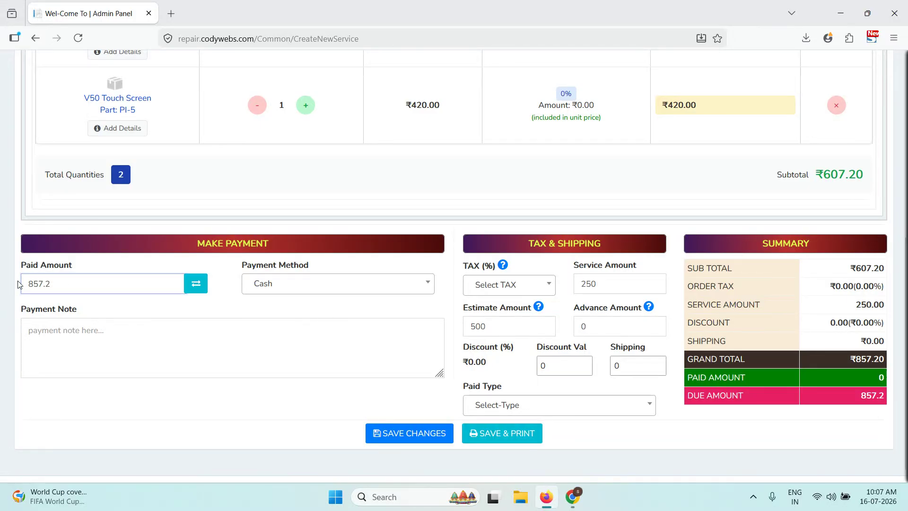
double_click(34, 287)
drag(26, 286, 1, 287)
key(ctrl+a)
text(0)
click(213, 306)
click(440, 433)
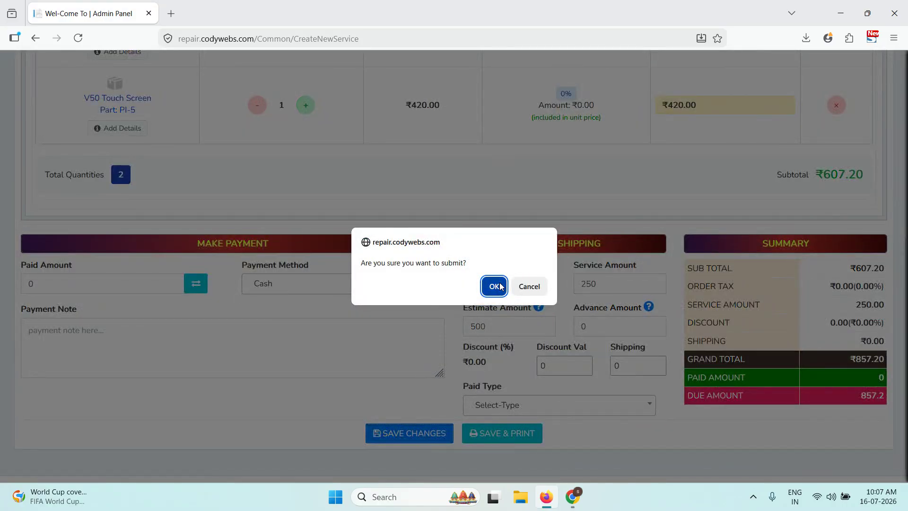
click(494, 286)
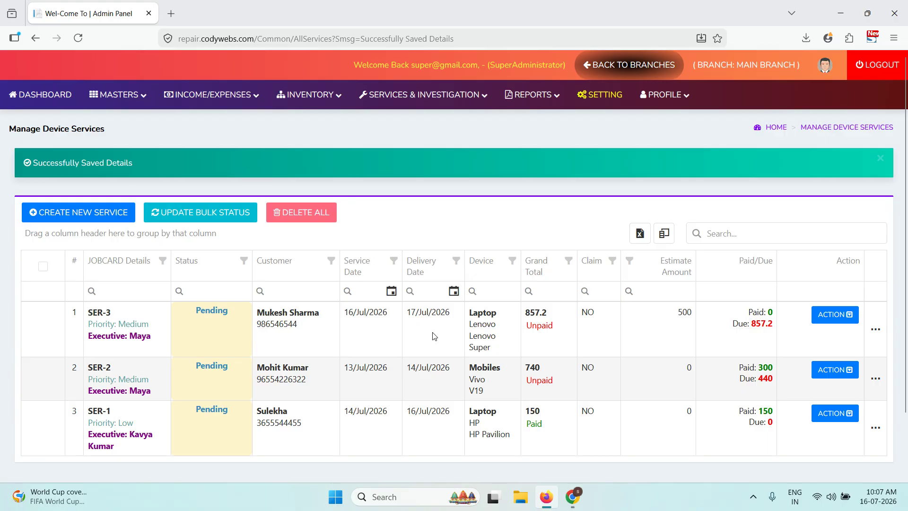
- Open SER-3's job card invoice from its action menu and scroll through it
click(835, 316)
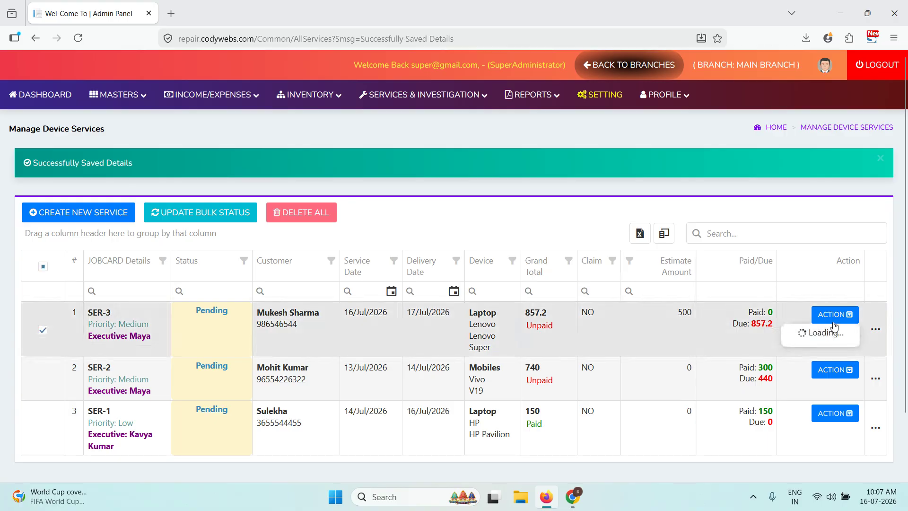
scroll(836, 319, down, 2)
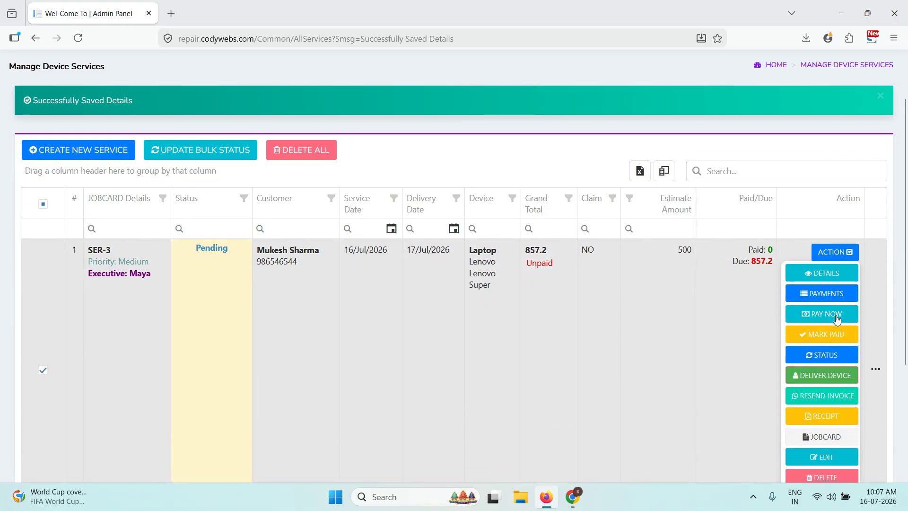
click(837, 436)
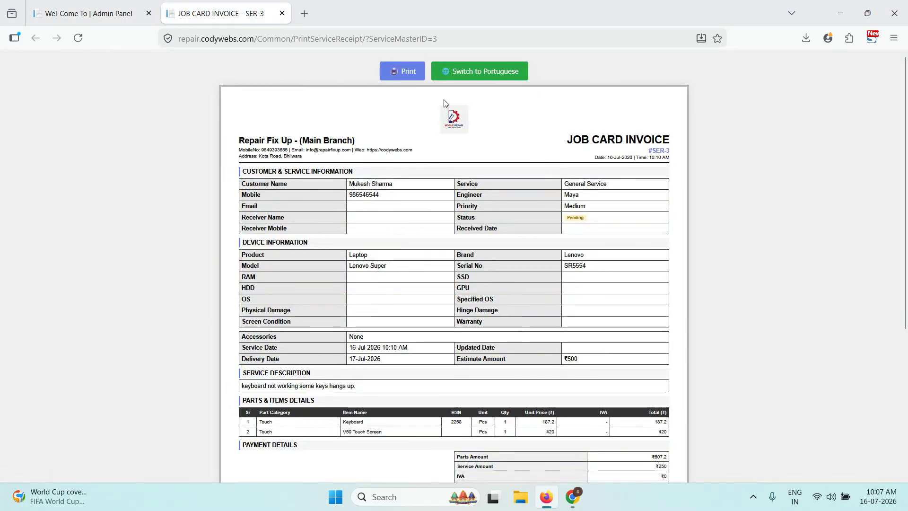
scroll(456, 278, down, 4)
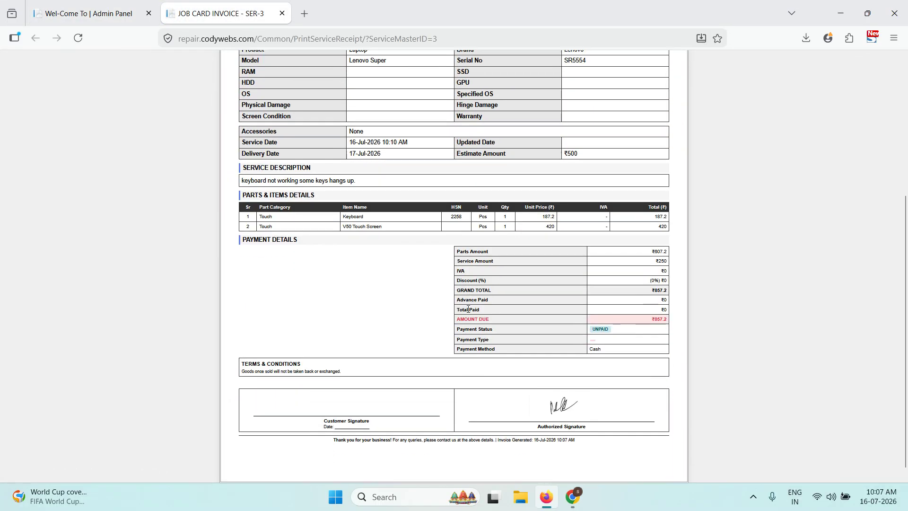
scroll(468, 309, up, 3)
scroll(468, 308, up, 1)
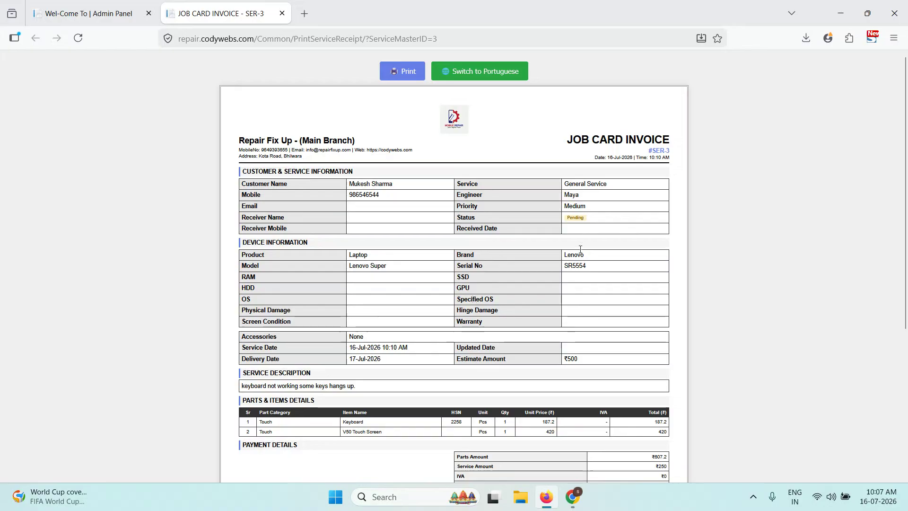
- Bring up and cancel the invoice's print dialog, then return to the Admin Panel tab
click(405, 75)
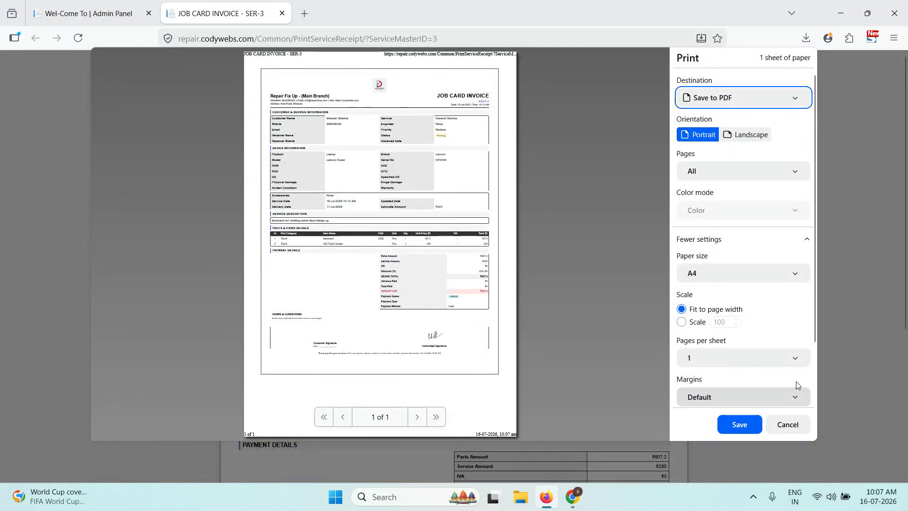
click(789, 425)
scroll(700, 337, down, 5)
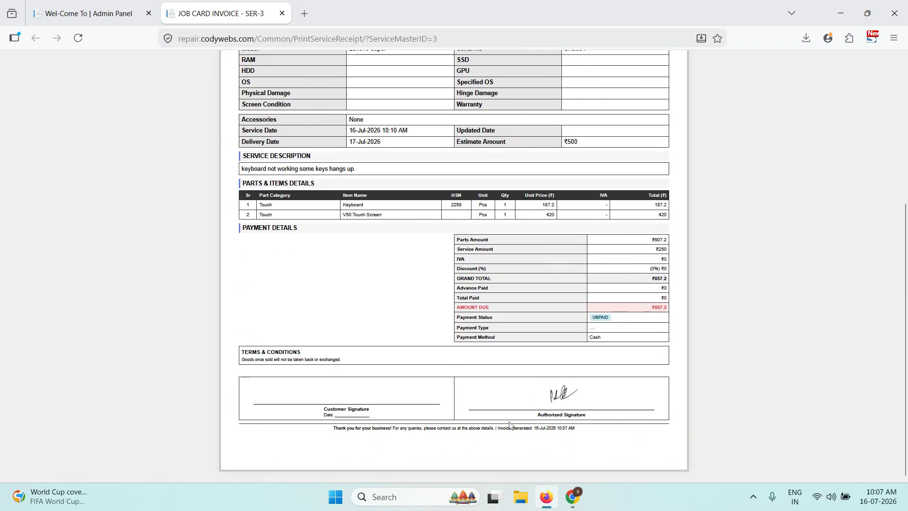
scroll(624, 361, up, 4)
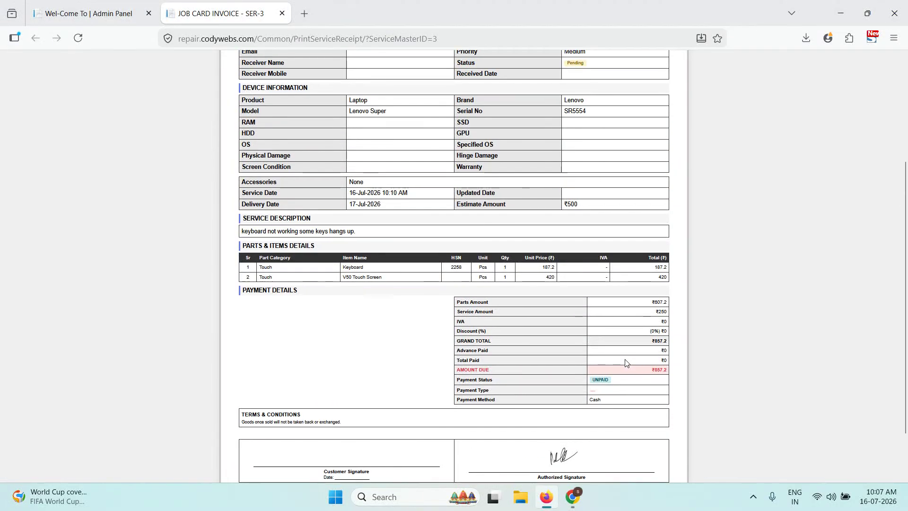
scroll(632, 353, up, 1)
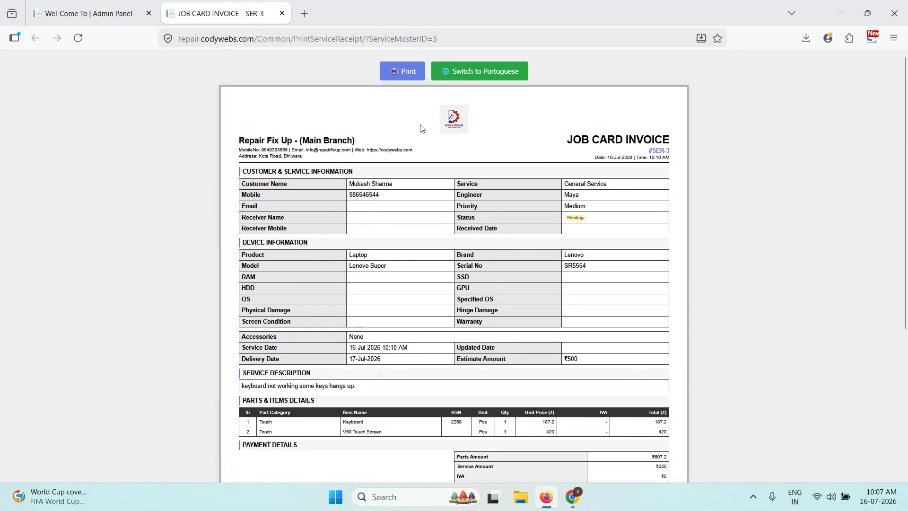
click(89, 13)
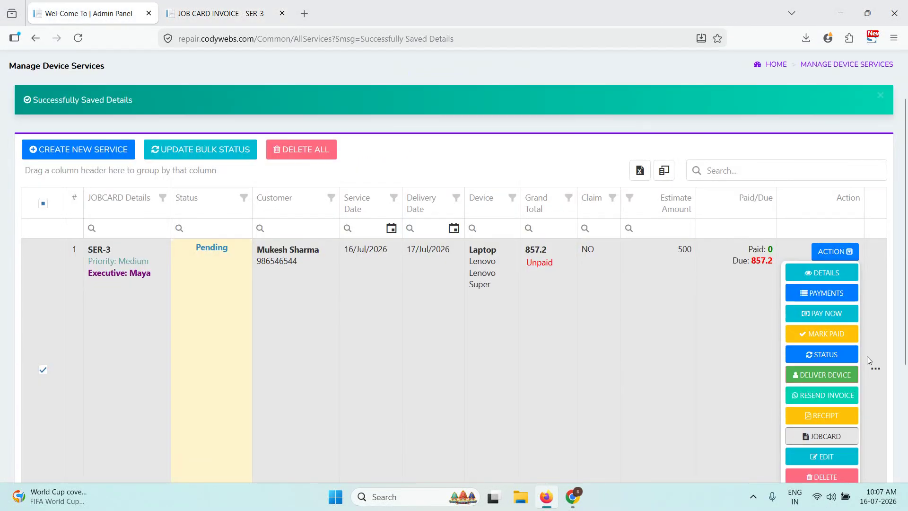
scroll(867, 355, down, 1)
- Open SER-3's service receipt and look over its store and customer copies showing ₹857.2 due
click(824, 354)
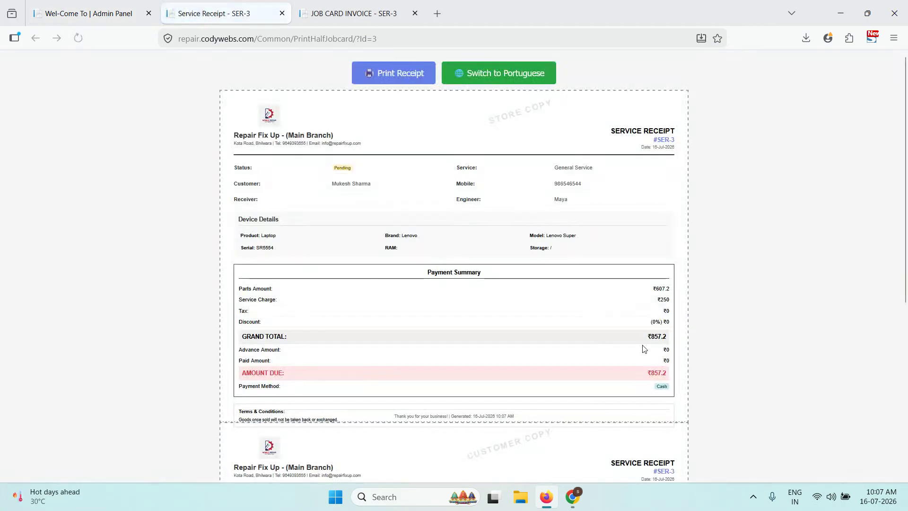
drag(298, 125, 676, 136)
click(672, 140)
scroll(670, 139, down, 3)
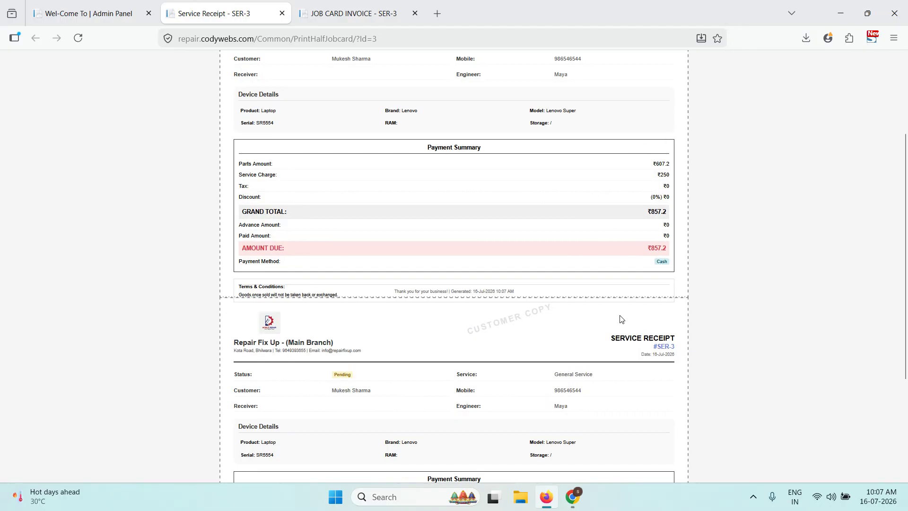
scroll(331, 386, down, 3)
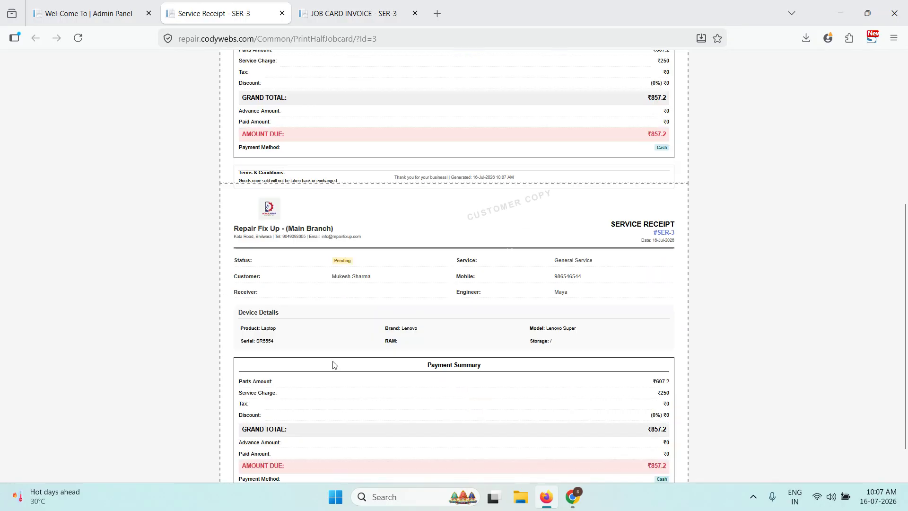
scroll(334, 253, down, 1)
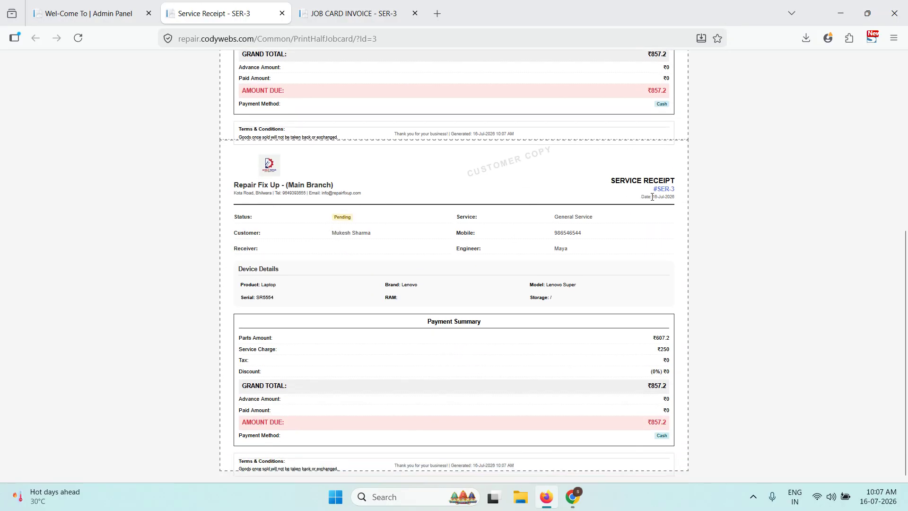
drag(675, 190, 661, 189)
scroll(615, 402, up, 5)
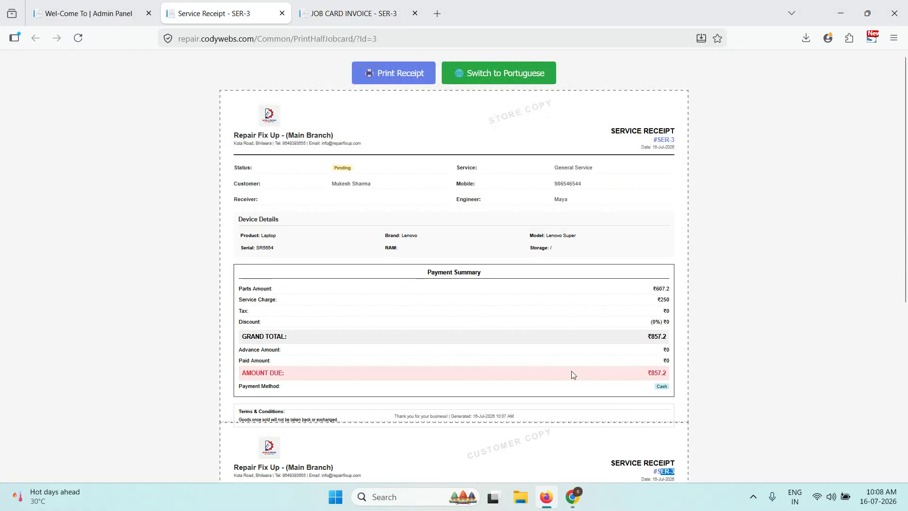
- Close the job card invoice tab and return to the services list
double_click(415, 13)
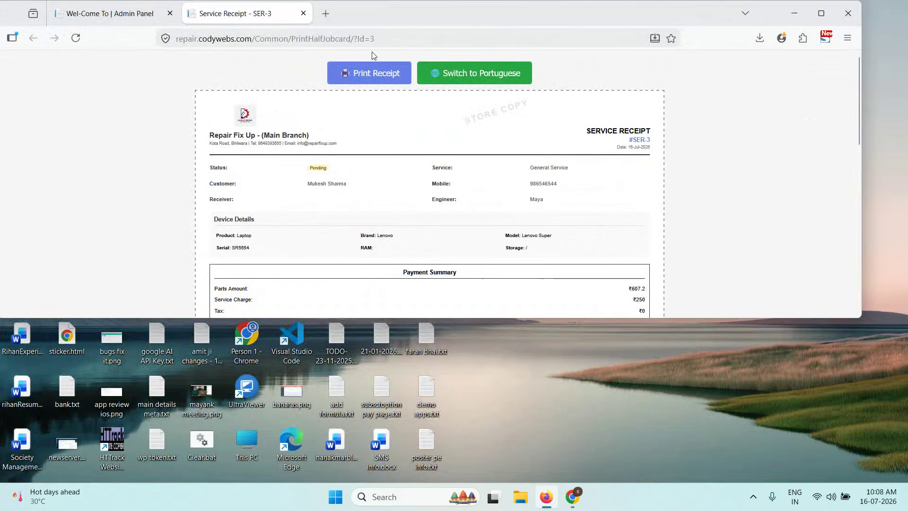
click(821, 13)
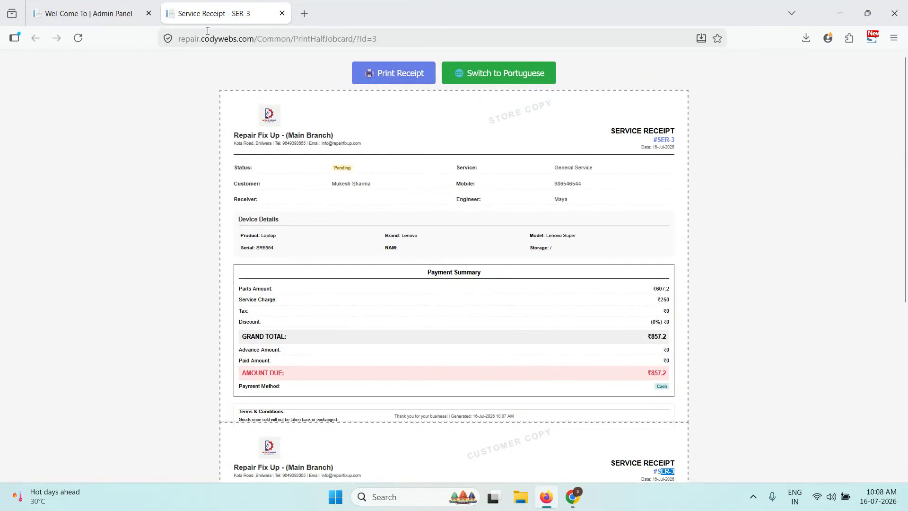
key(ctrl+Tab)
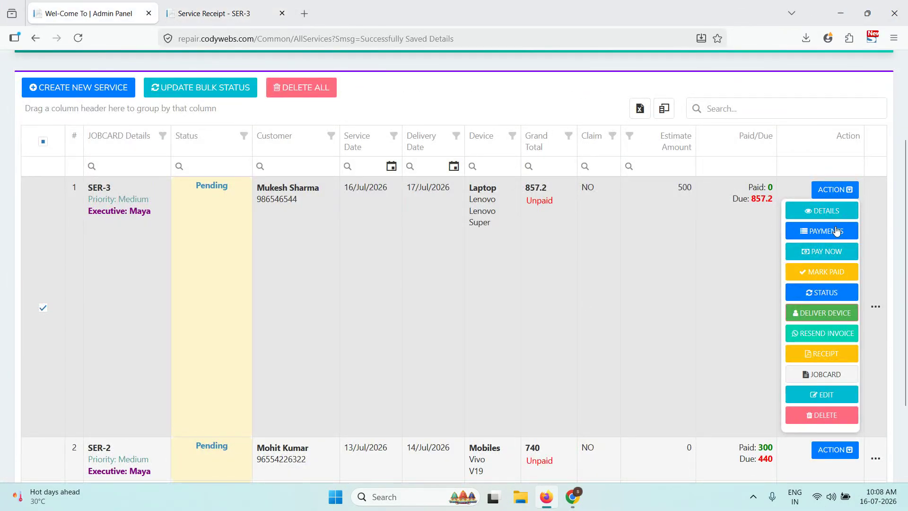
- After checking SER-3's empty payment history, record a 200 Cash payment with note 'done'
click(833, 232)
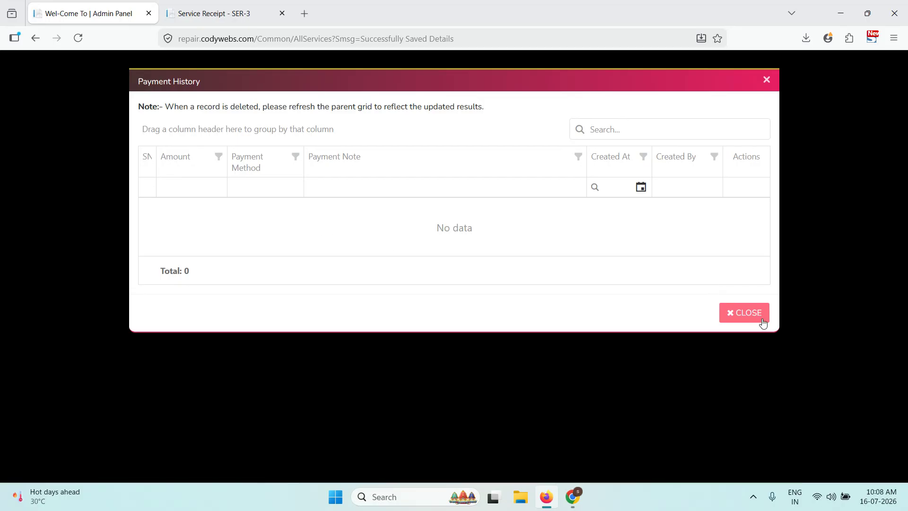
click(760, 319)
click(820, 256)
double_click(371, 324)
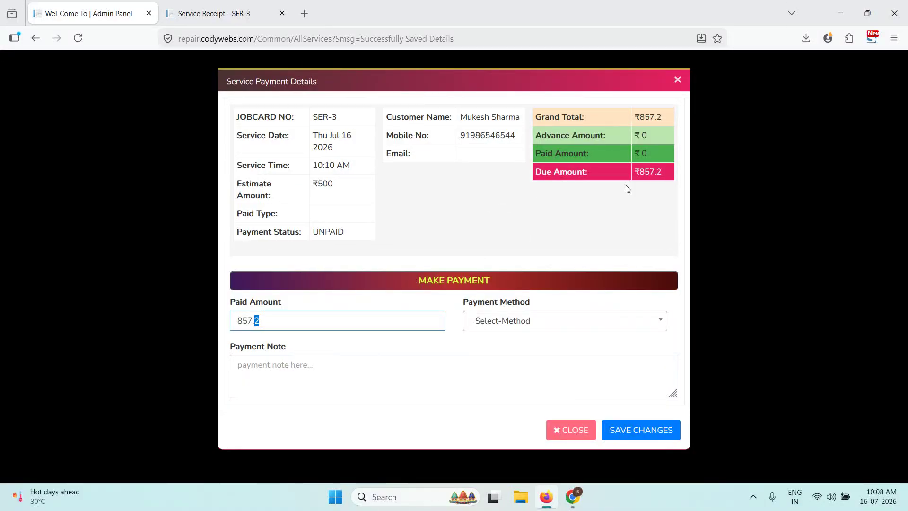
drag(253, 322, 217, 324)
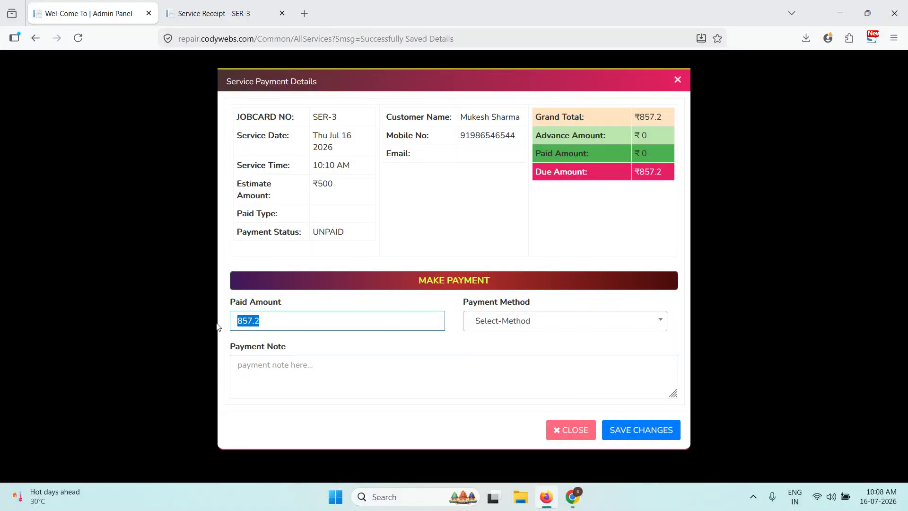
text(200)
click(483, 326)
click(358, 364)
text(done)
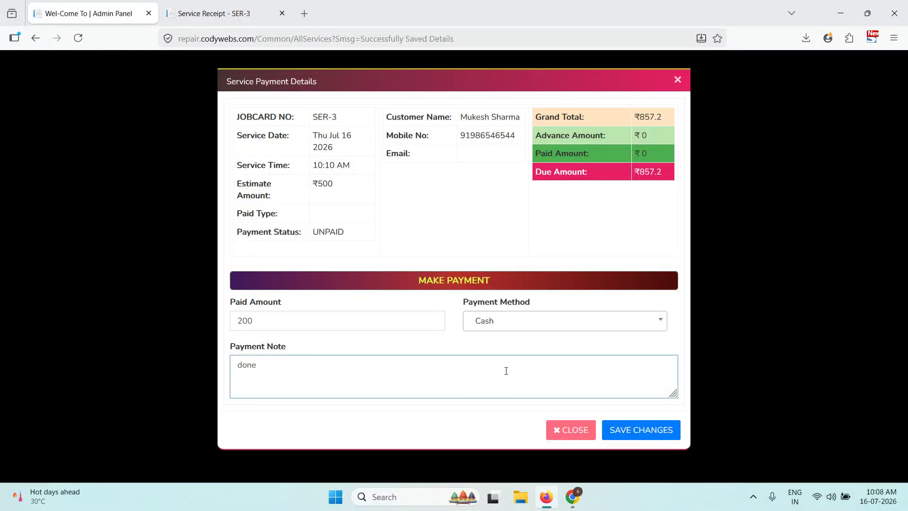
click(636, 430)
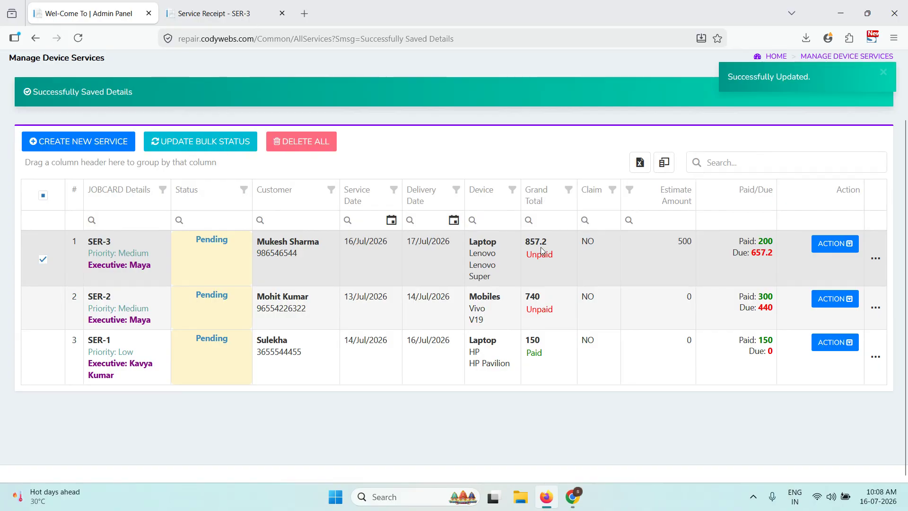
- Highlight SER-3's paid 200 and due 657.2 amounts on the services list
triple_click(743, 254)
click(758, 246)
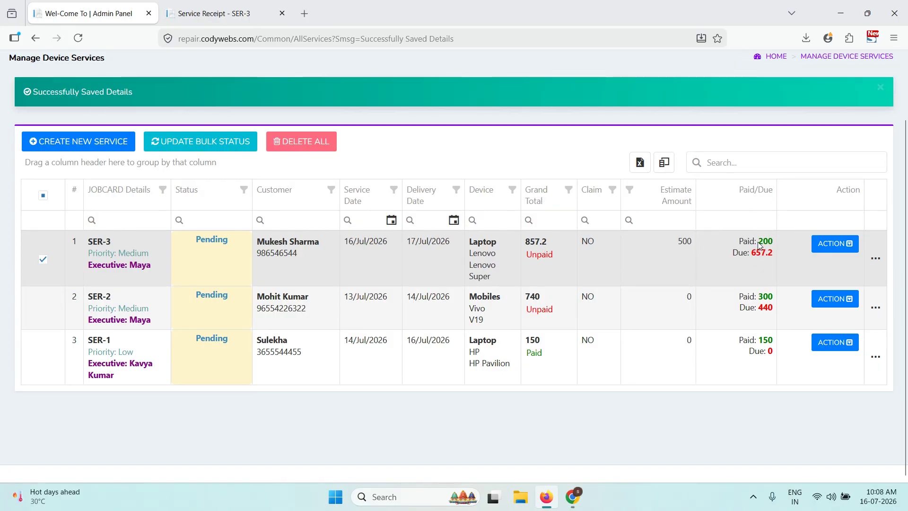
double_click(759, 245)
drag(751, 254, 767, 254)
- View SER-3's payment history showing the single 200 Cash payment, then close it
click(825, 246)
click(827, 291)
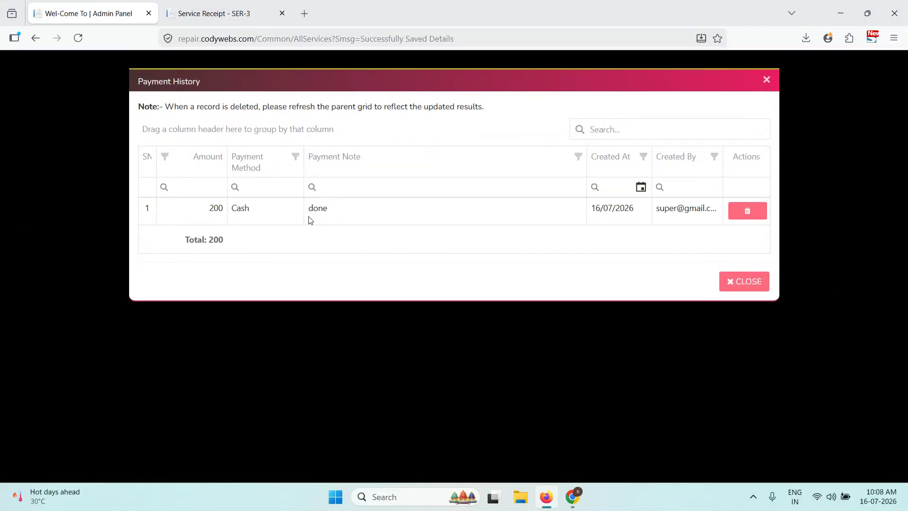
drag(634, 209, 603, 209)
click(734, 279)
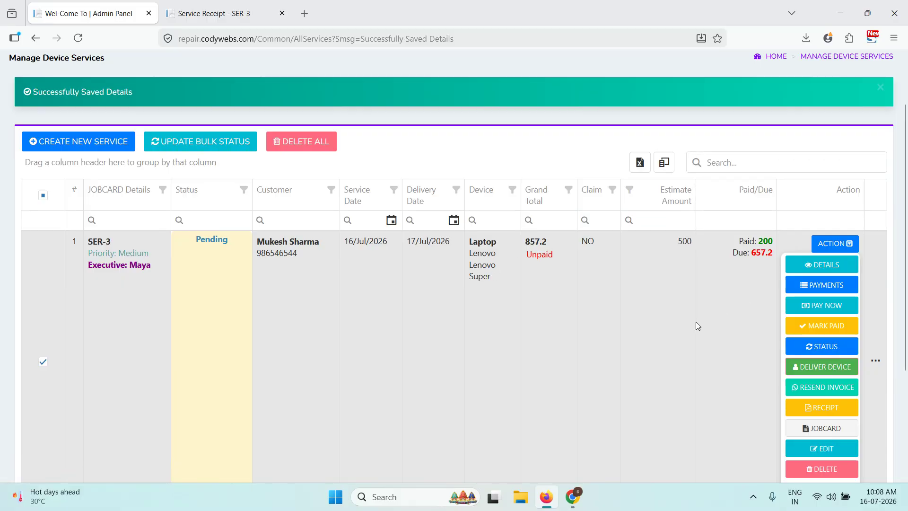
- Change SER-3's status to Completed & Ready for pickup
click(826, 349)
click(375, 118)
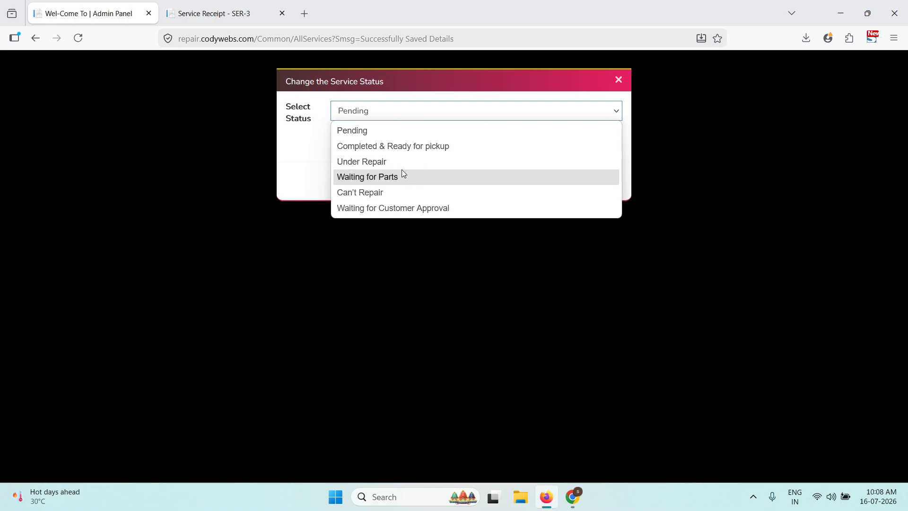
click(418, 151)
click(461, 141)
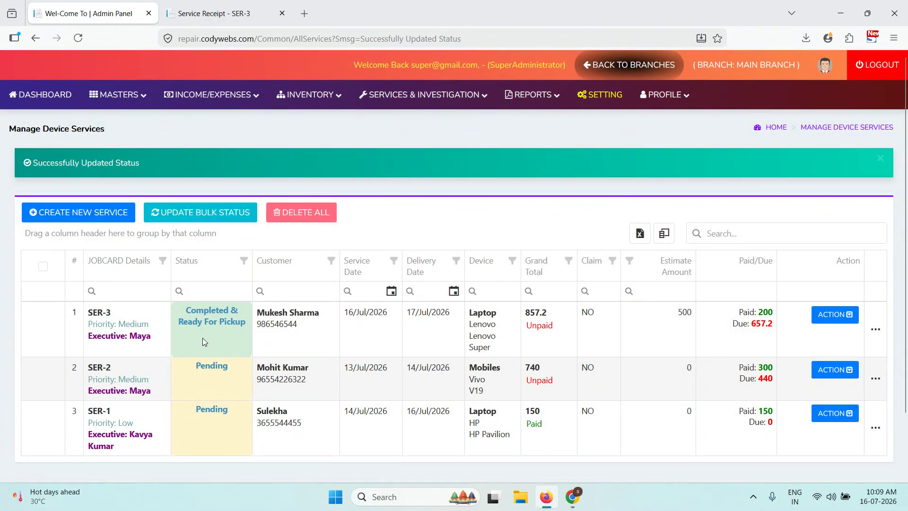
- Filter the services list's Status column to Completed & Ready for pickup
click(244, 260)
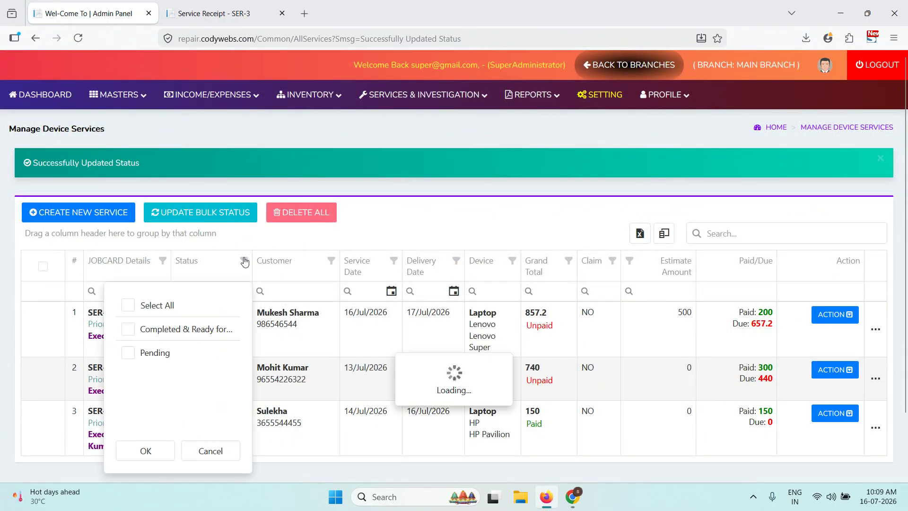
click(128, 328)
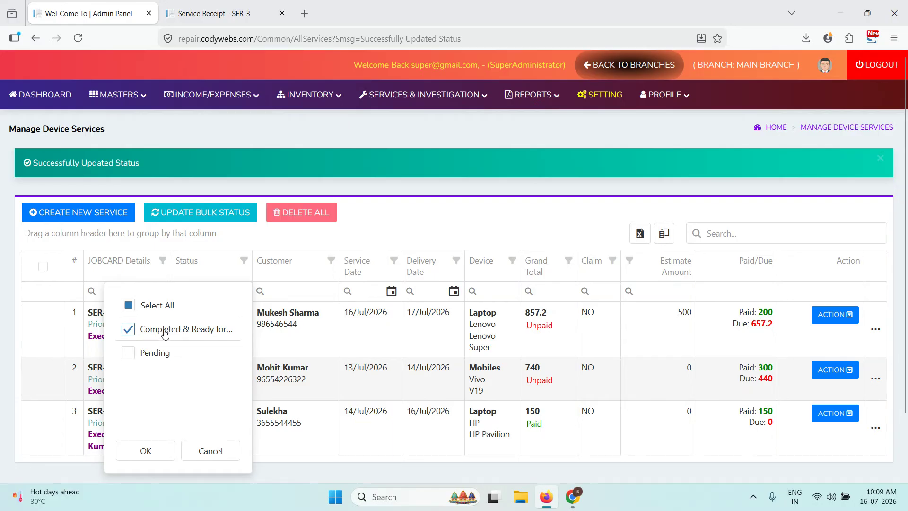
click(146, 450)
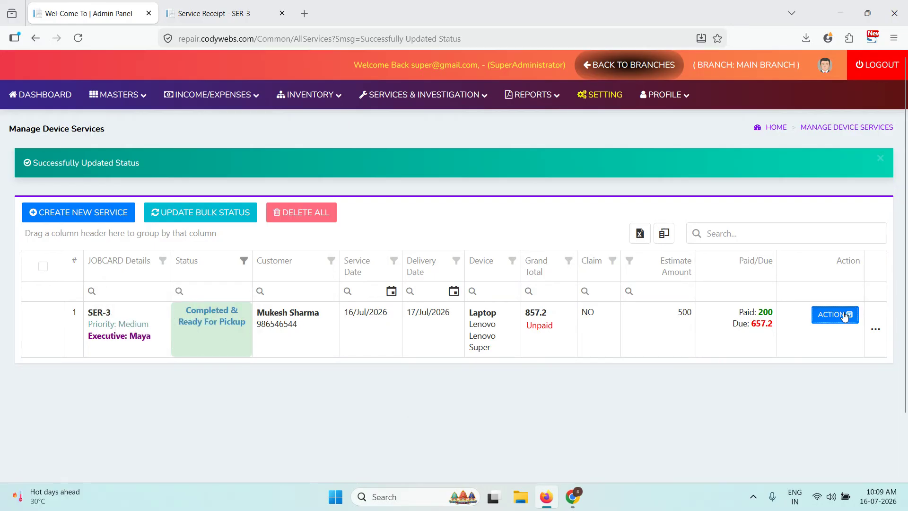
click(844, 315)
- Start delivering SER-3 to a different receiver and enter the receiver's name and e-mail
scroll(845, 314, down, 1)
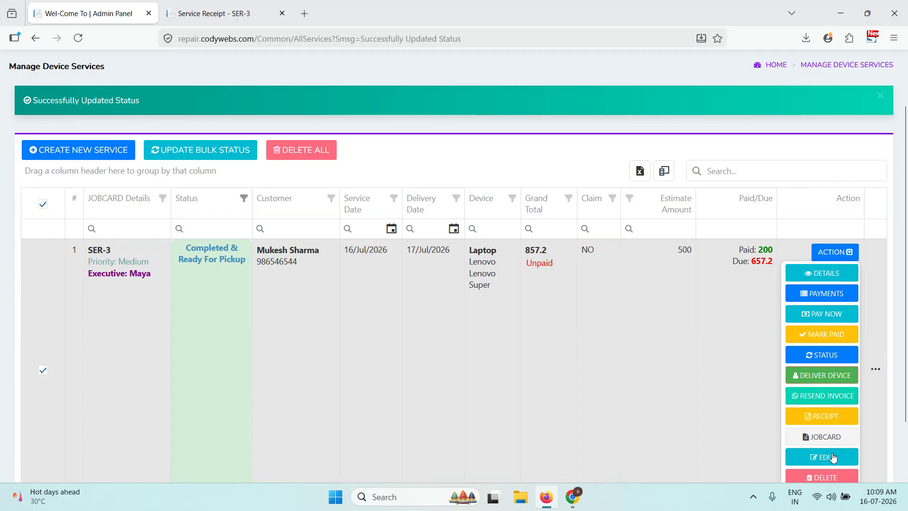
scroll(835, 388, down, 1)
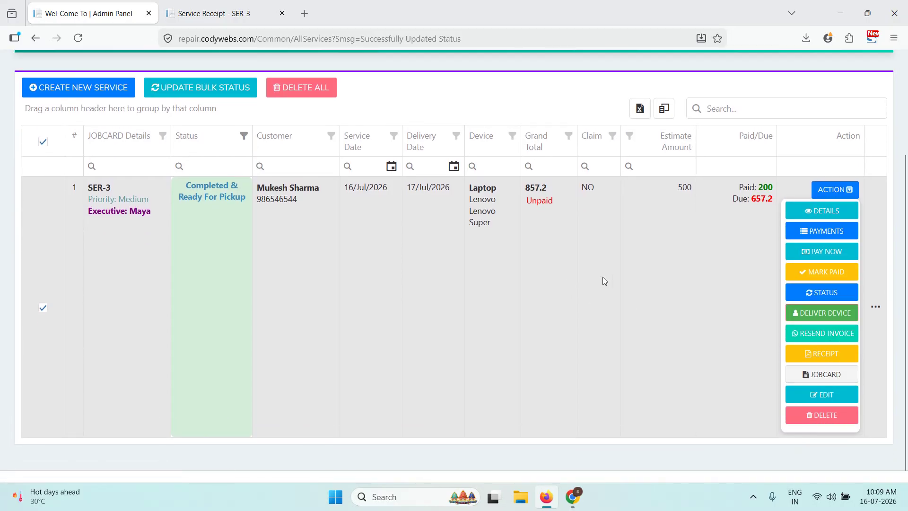
click(843, 314)
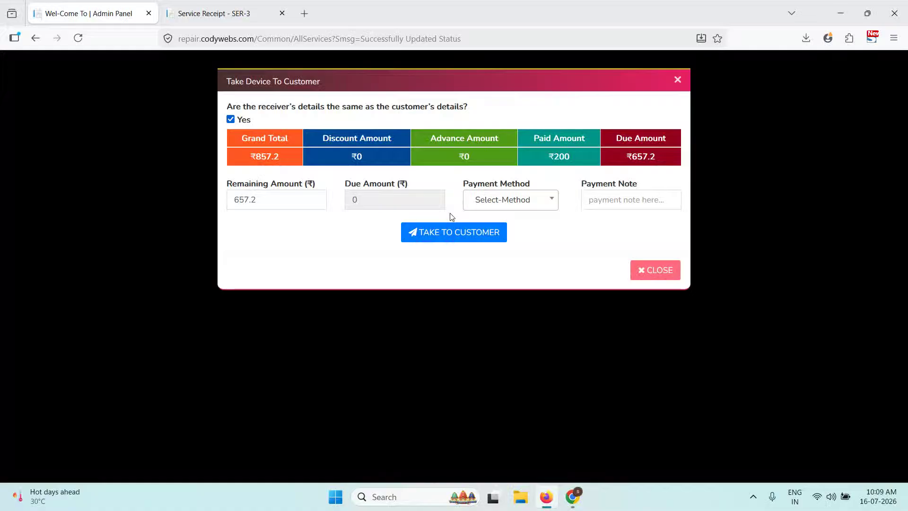
click(231, 120)
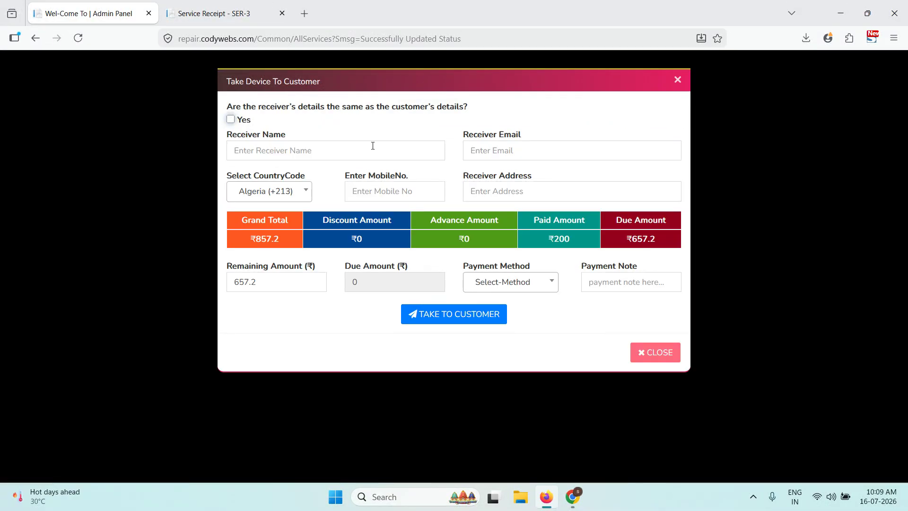
click(419, 144)
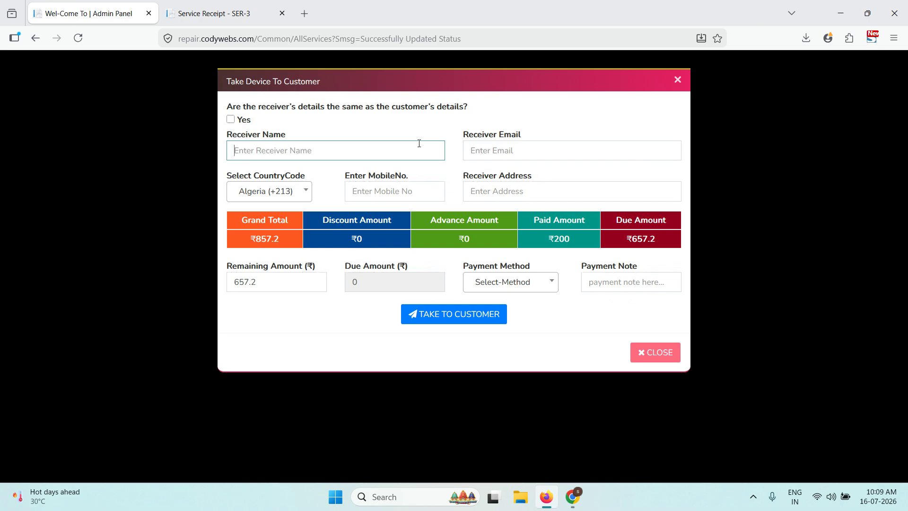
key(Tab)
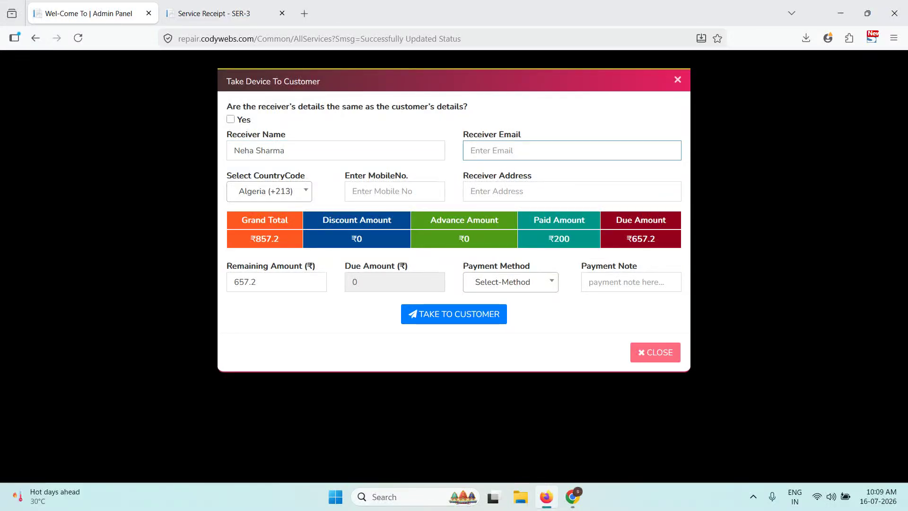
- Enter the receiver's mobile number with Ethiopia (+251) code and begin their address
click(279, 190)
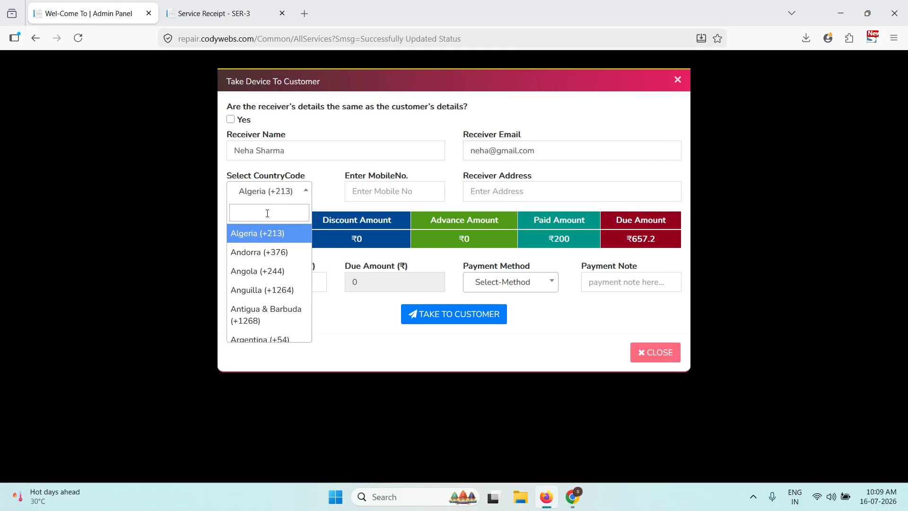
scroll(260, 248, down, 15)
click(265, 265)
click(349, 194)
text(6846456)
click(533, 191)
text(Jaipur)
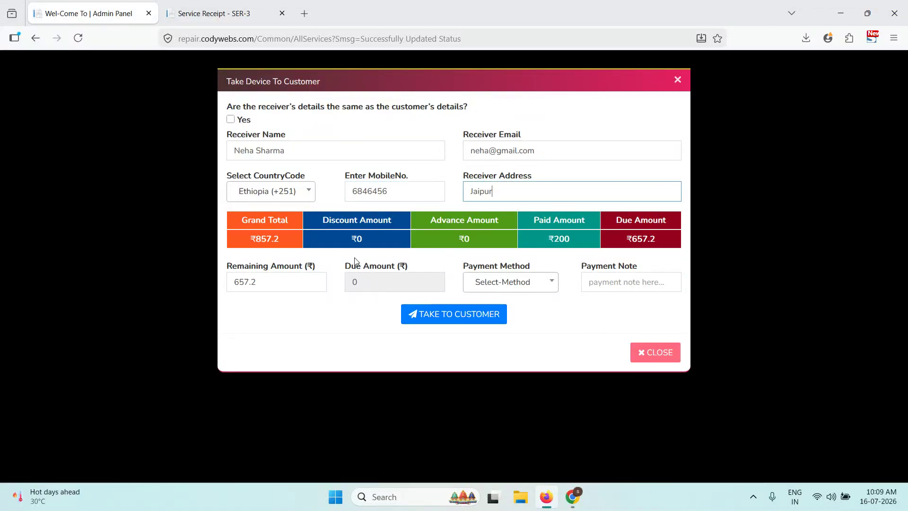
- Collect the remaining 657.2 in Cash with note 'done' and confirm the handover
click(303, 285)
drag(303, 285, 230, 286)
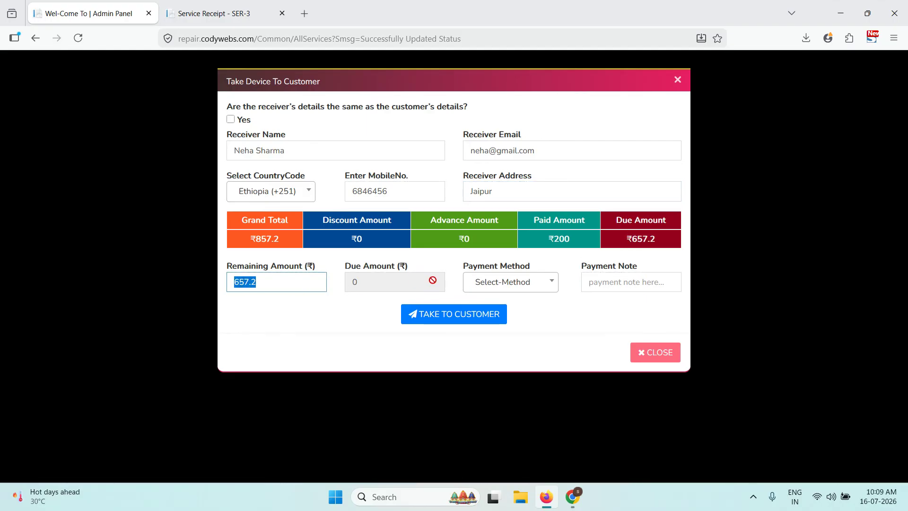
click(488, 286)
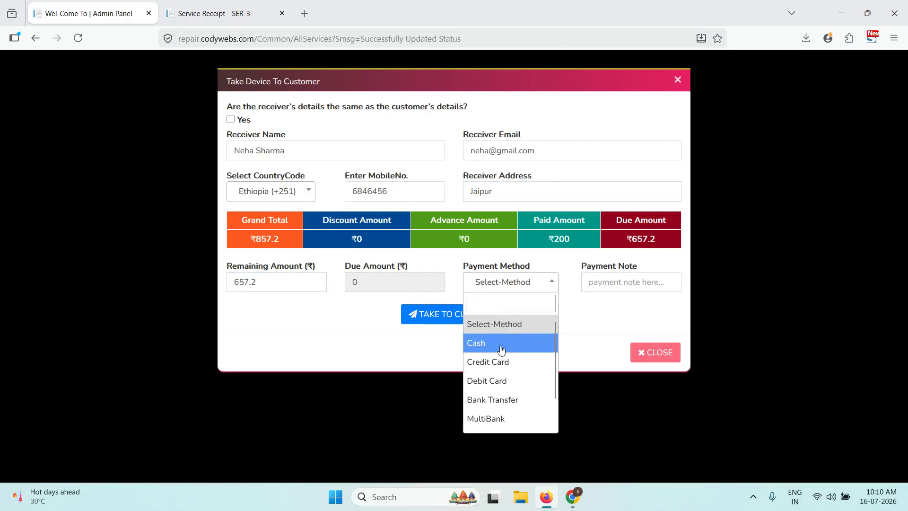
click(501, 350)
click(617, 284)
text(done)
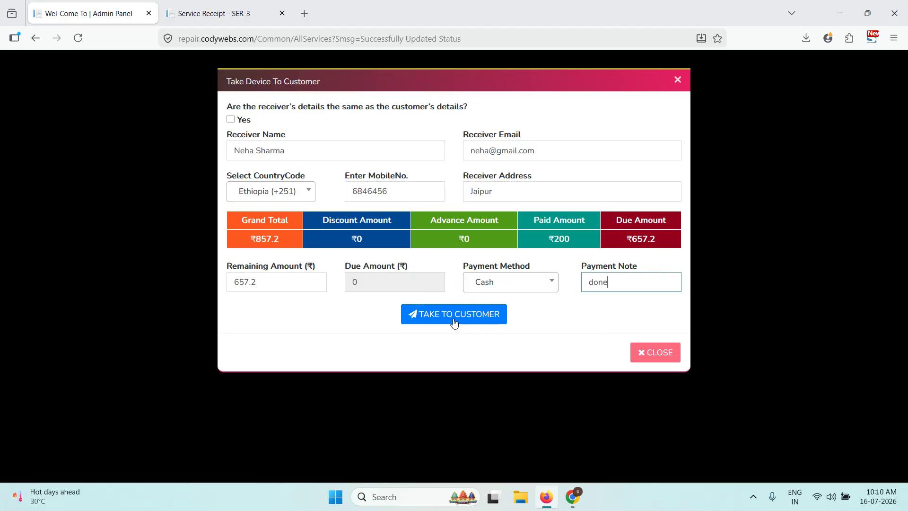
click(453, 319)
click(493, 285)
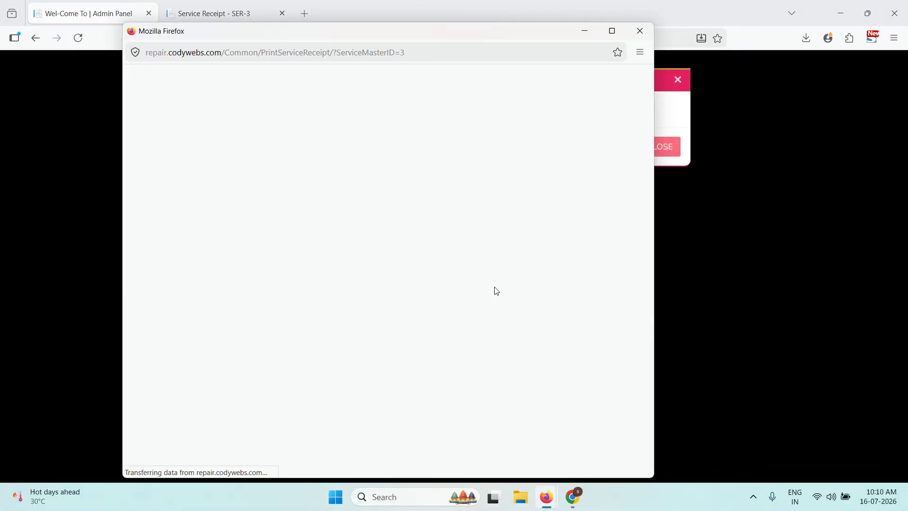
- Scroll through SER-3's Delivered job card invoice to its payment rows, then close the window
scroll(427, 194, down, 5)
scroll(427, 195, up, 5)
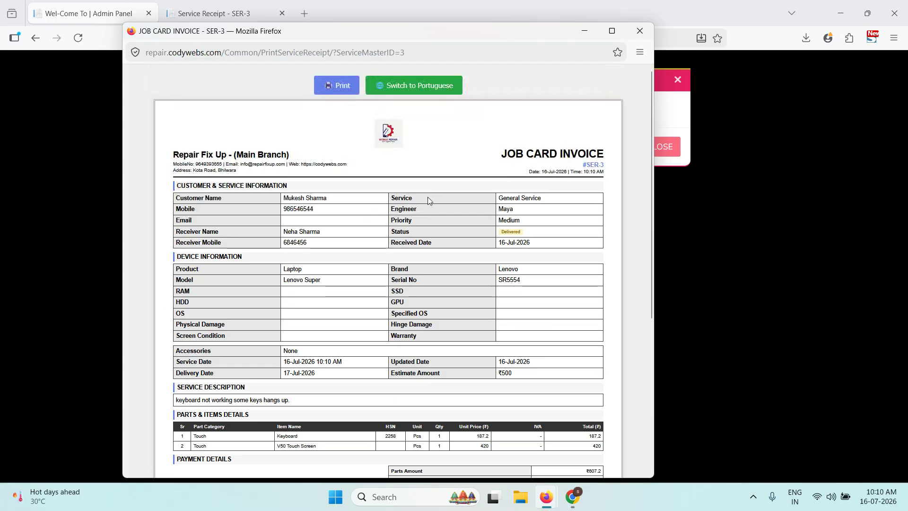
scroll(520, 289, down, 4)
drag(579, 305, 597, 377)
click(597, 376)
scroll(518, 337, up, 3)
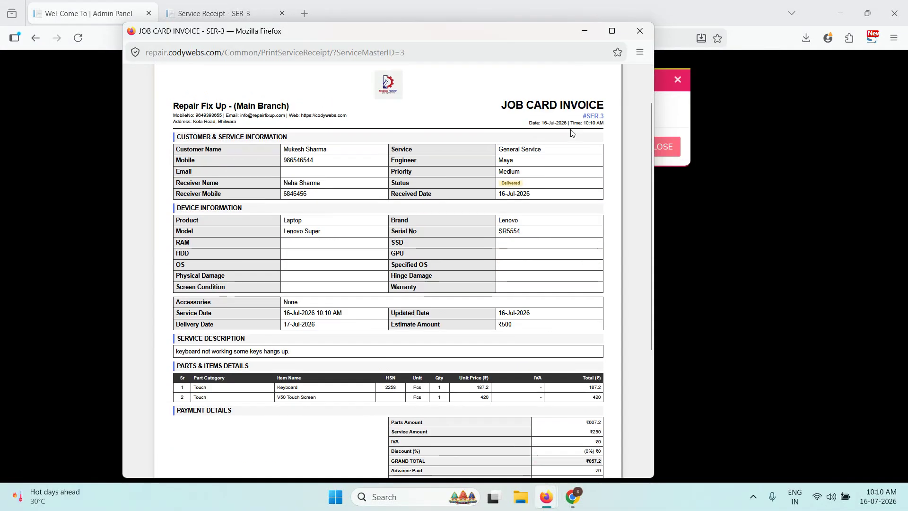
click(639, 30)
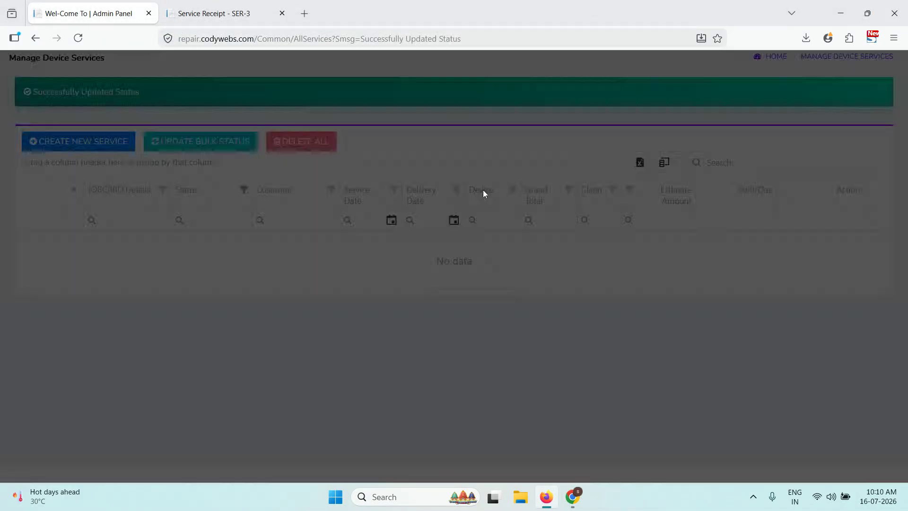
scroll(562, 185, up, 3)
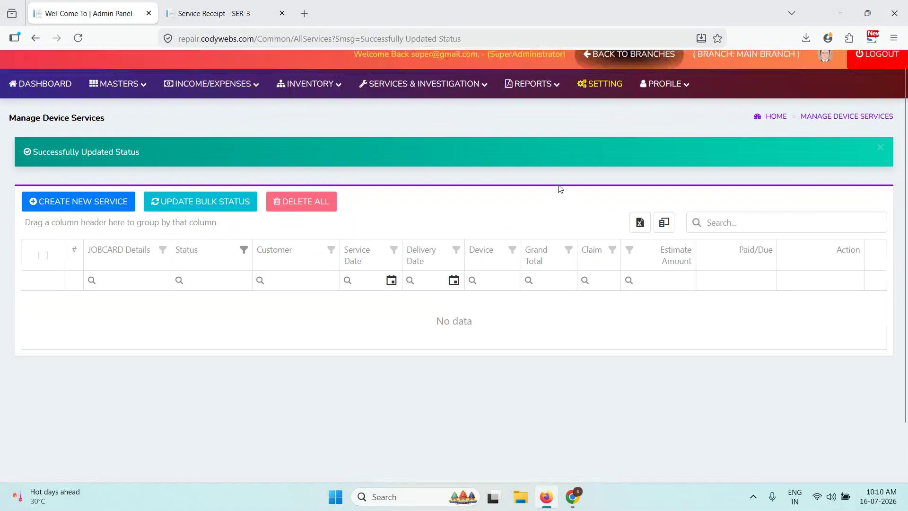
- Browse All Devices, All Services, then Delivered Services, where SER-3 appears as Delivered
click(456, 96)
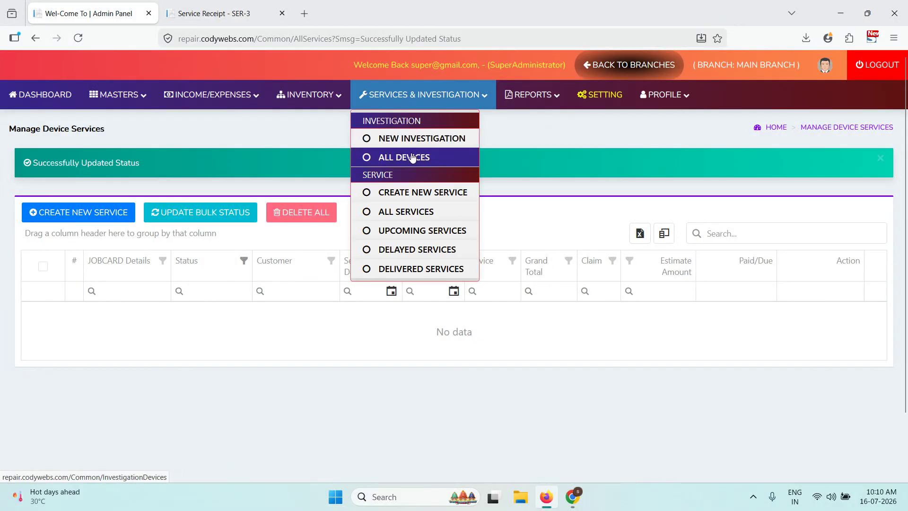
click(406, 156)
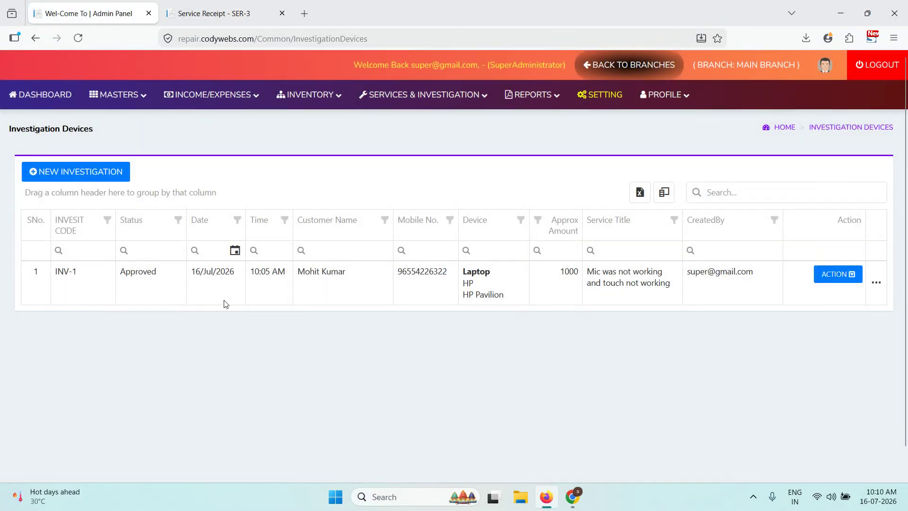
click(435, 103)
click(425, 210)
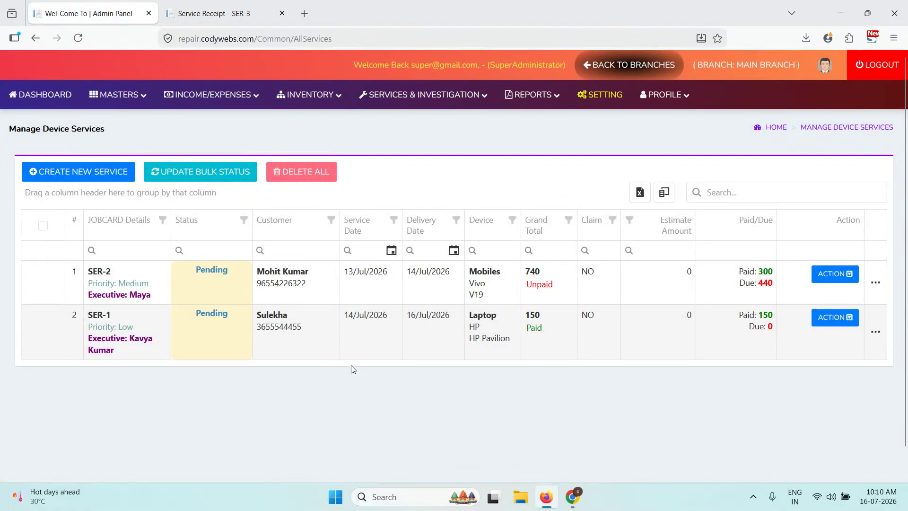
click(453, 99)
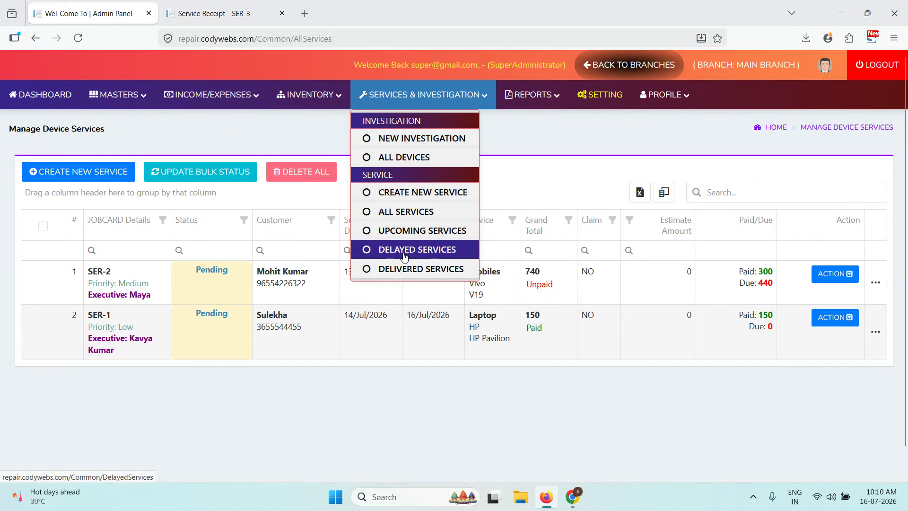
click(410, 269)
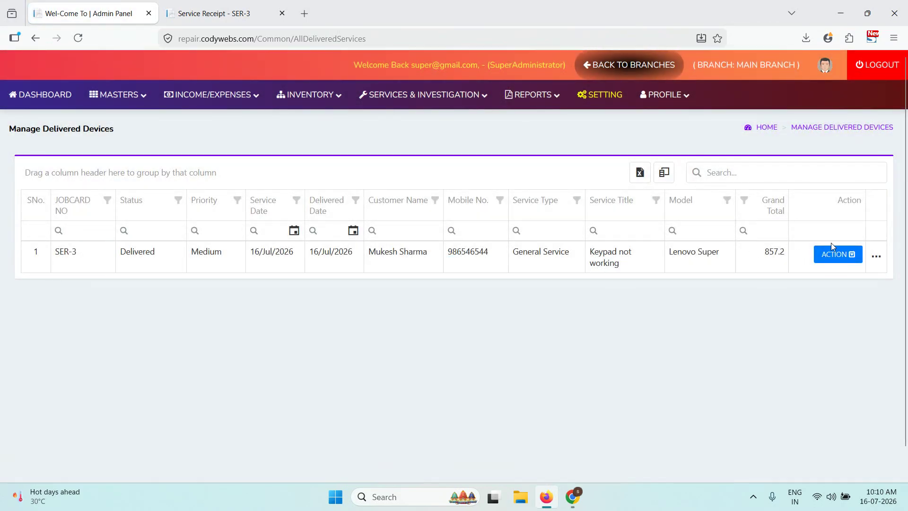
click(825, 246)
- Open SER-3's full job card and review it: Delivered, ₹857.2 paid, ₹0 due, PAID
click(828, 302)
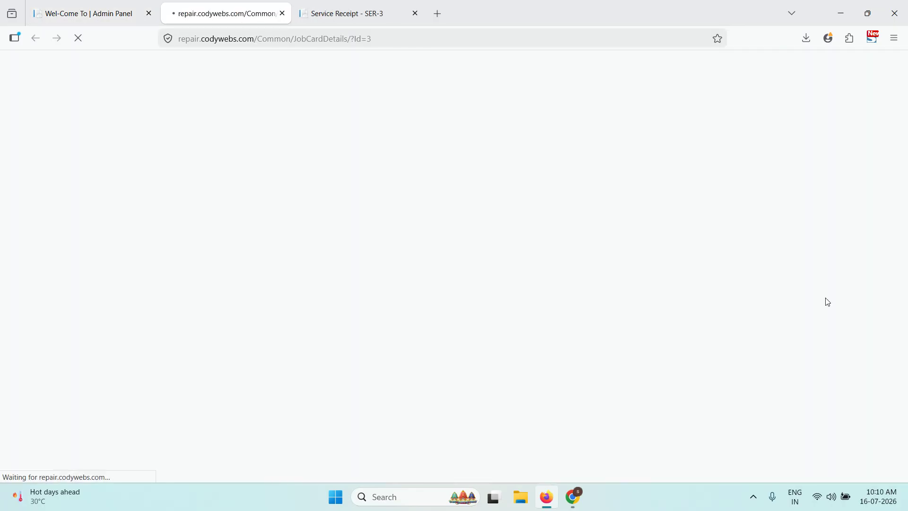
scroll(272, 226, down, 3)
scroll(275, 223, down, 10)
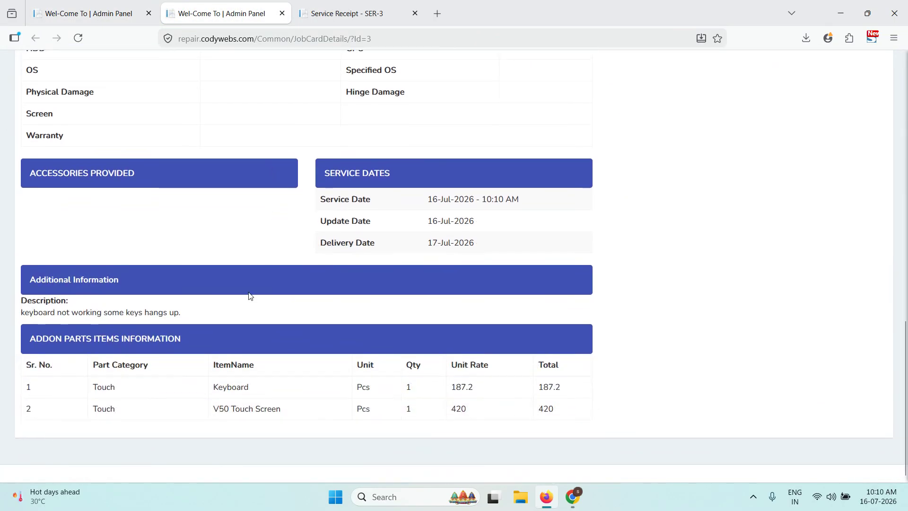
scroll(219, 328, up, 3)
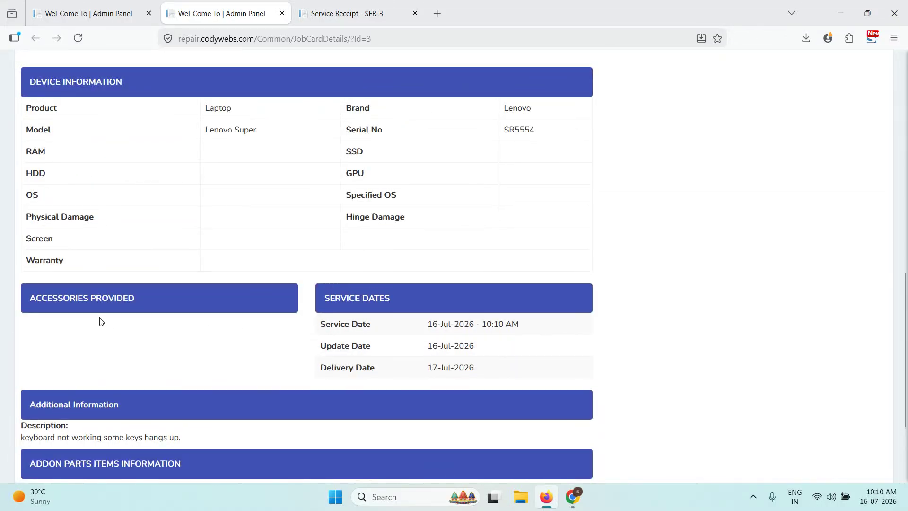
scroll(101, 322, up, 4)
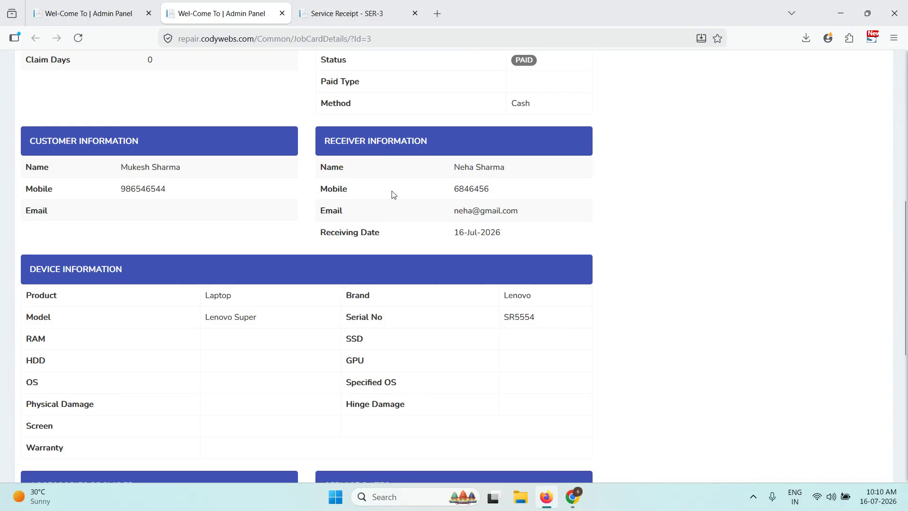
drag(333, 137, 525, 239)
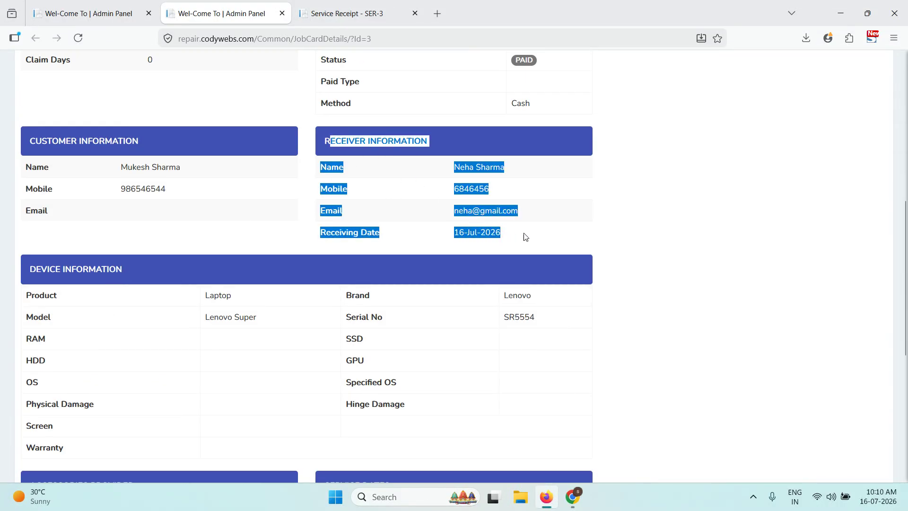
- Go back from SER-3's details to the Manage Device Services list
scroll(607, 282, up, 3)
click(607, 282)
scroll(385, 287, up, 5)
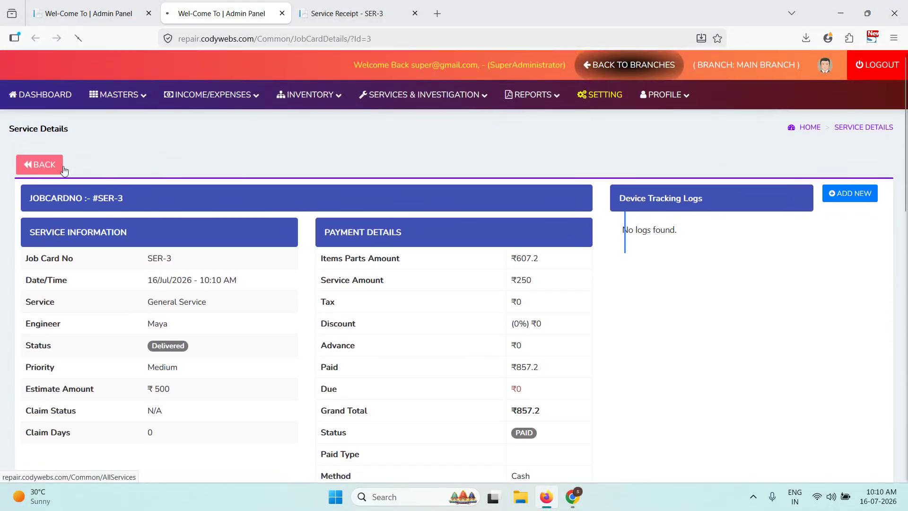
click(40, 164)
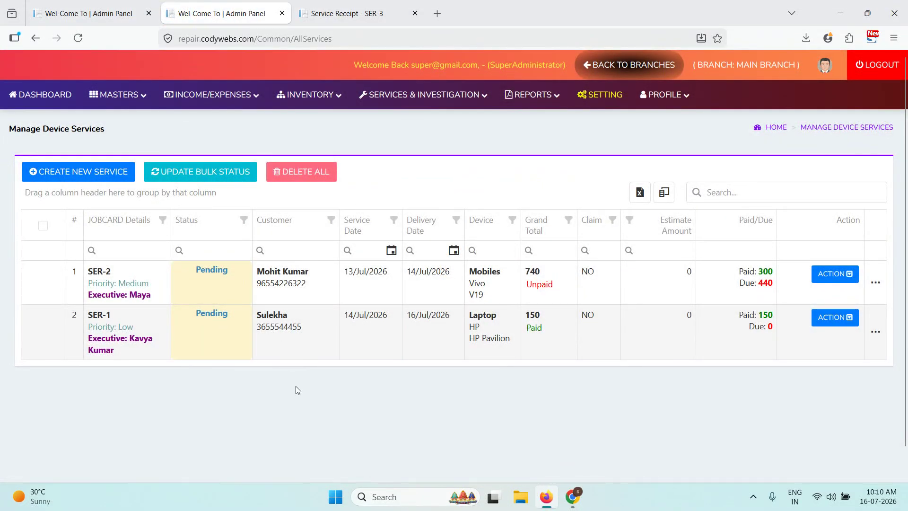
mouse_move(431, 102)
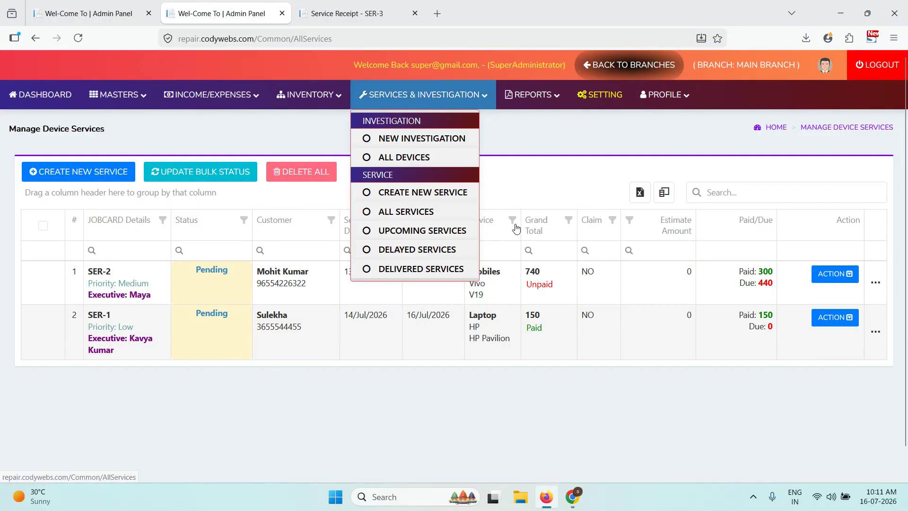
click(464, 234)
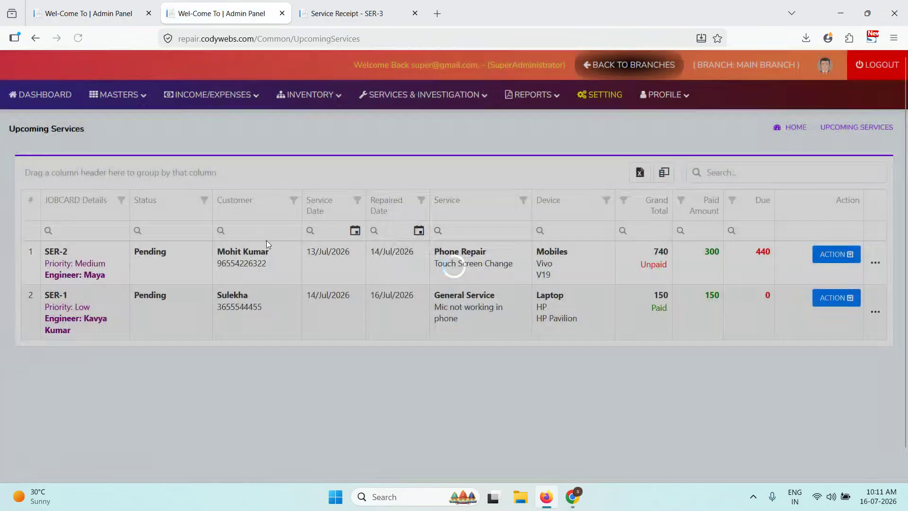
mouse_move(425, 97)
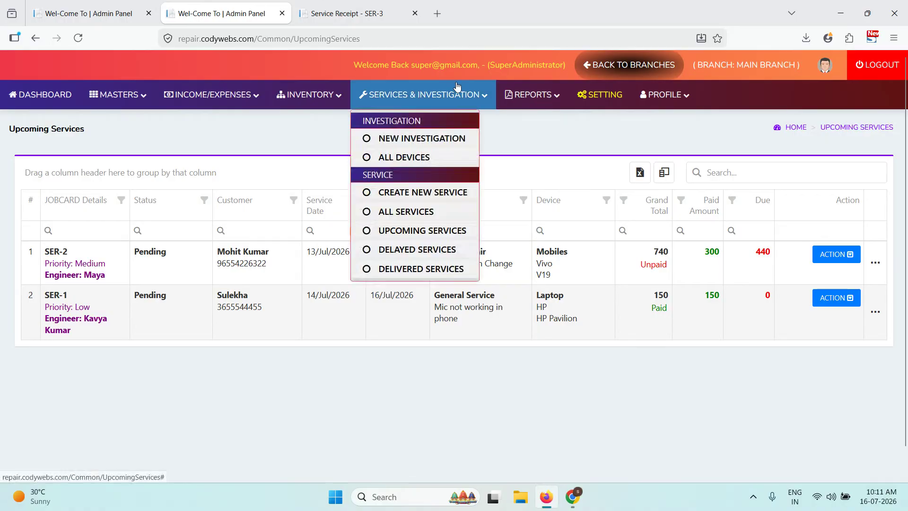
click(413, 248)
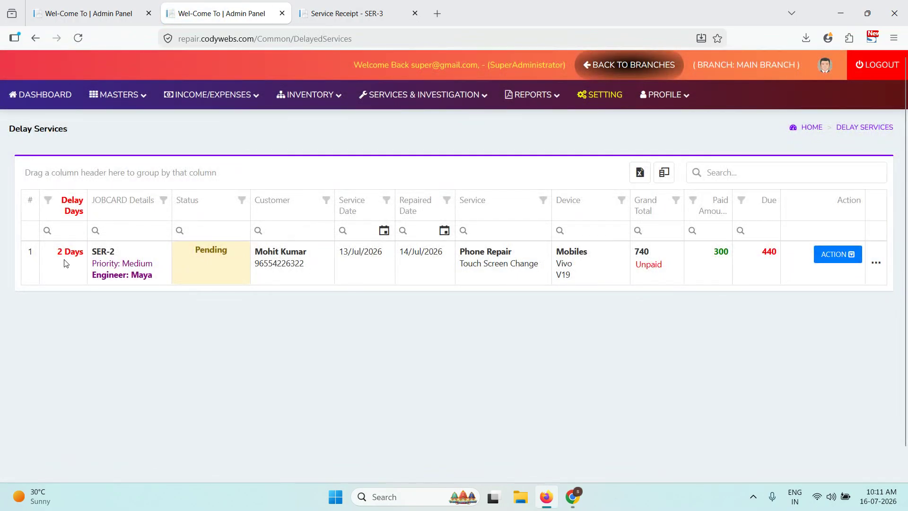
drag(66, 264, 57, 260)
click(835, 256)
click(843, 257)
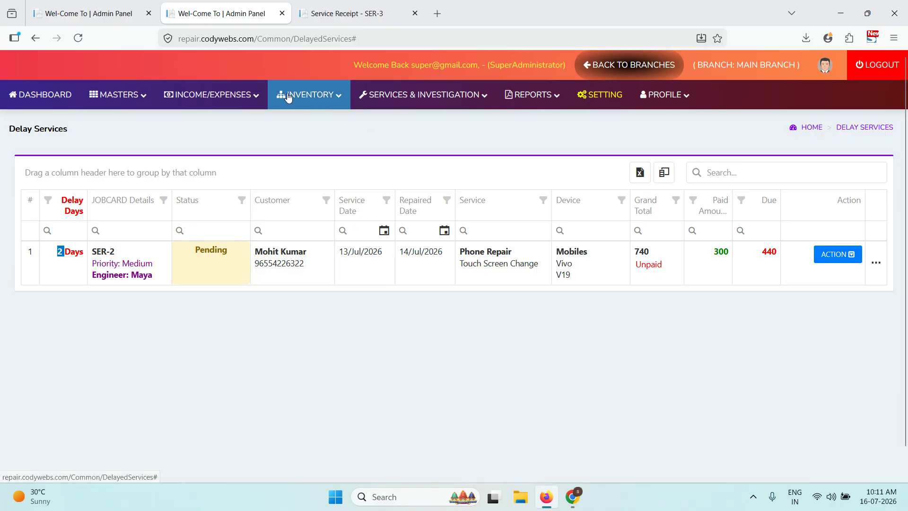
click(466, 102)
click(441, 213)
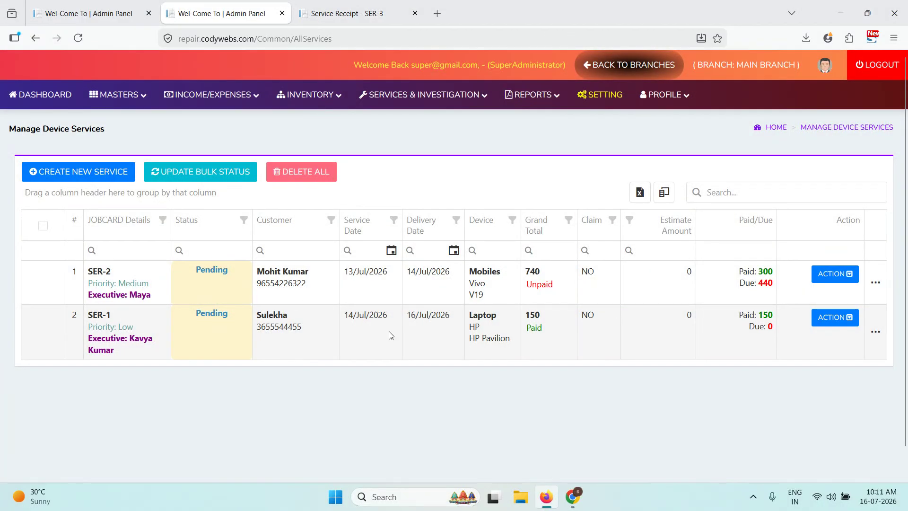
click(835, 274)
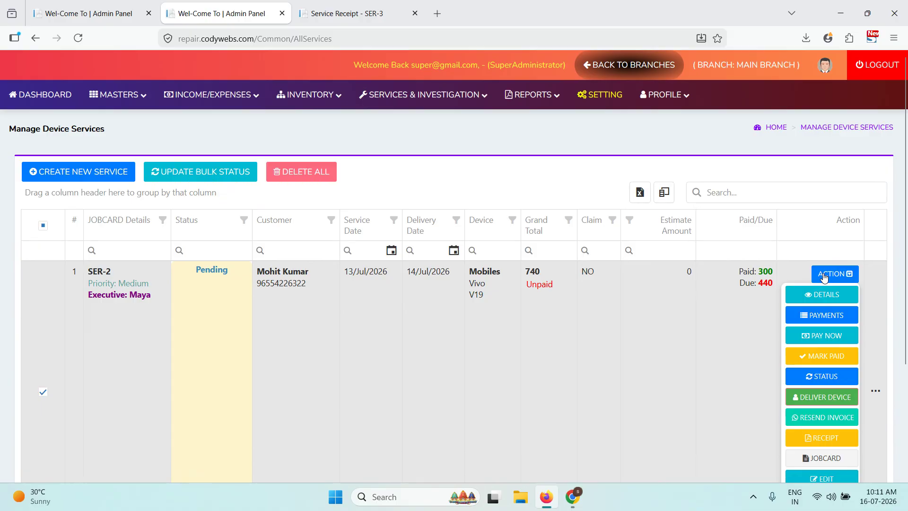
scroll(823, 279, down, 1)
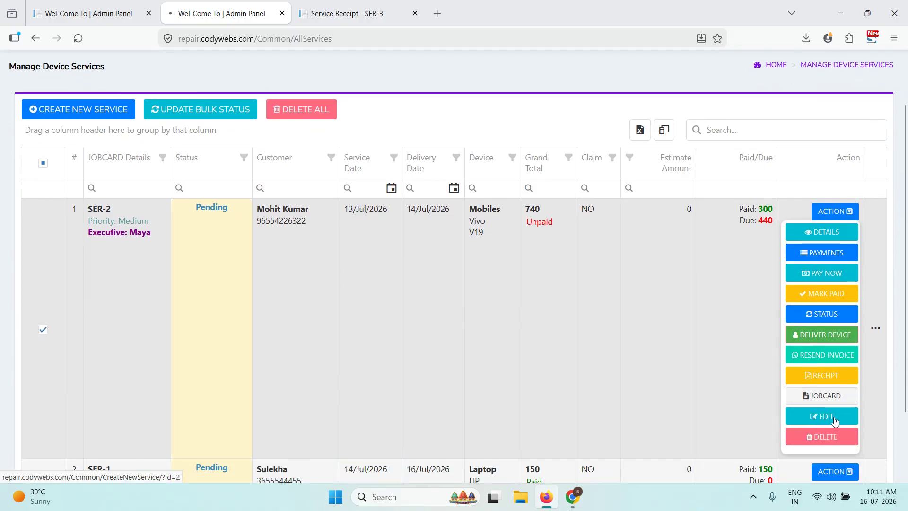
click(821, 416)
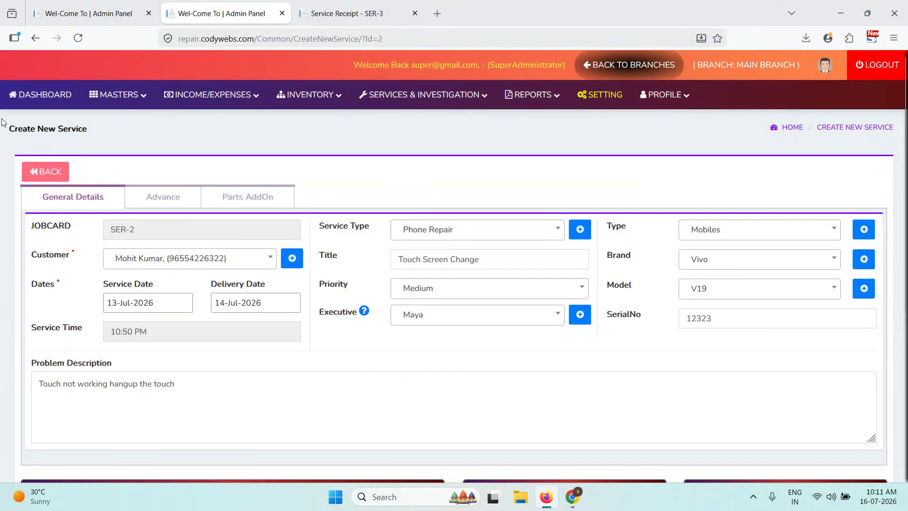
click(45, 177)
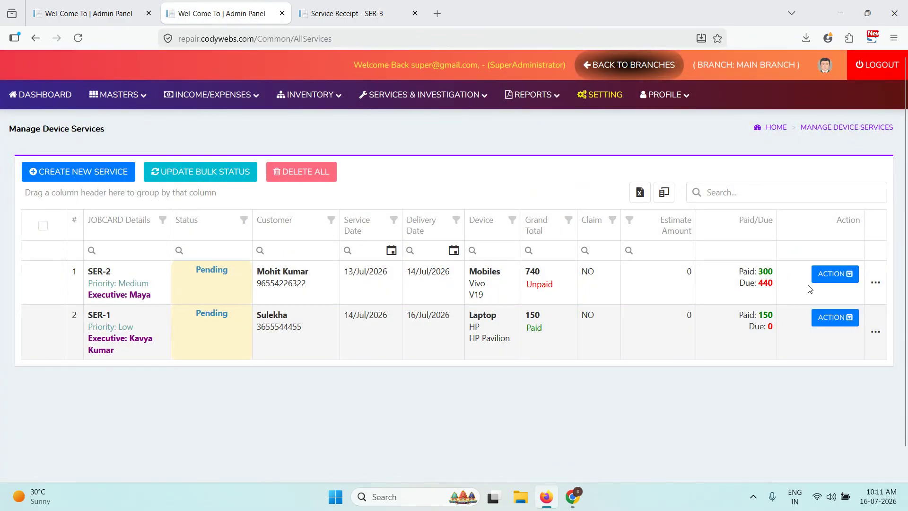
click(838, 274)
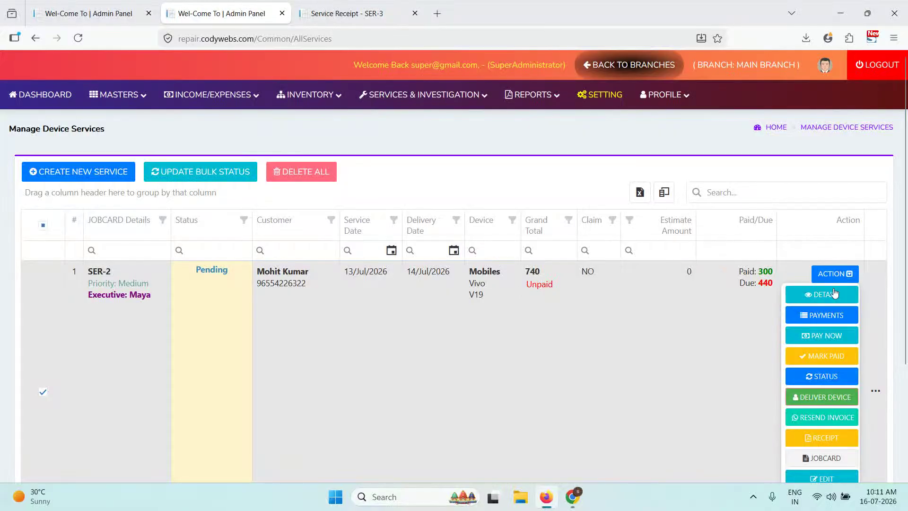
- Open SER-2's job card and start a new tracking log with status Forward
click(834, 295)
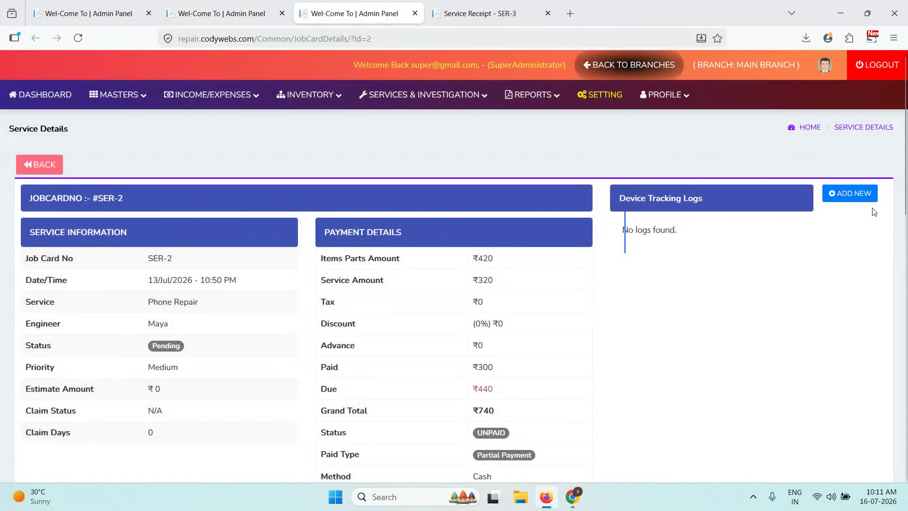
click(844, 207)
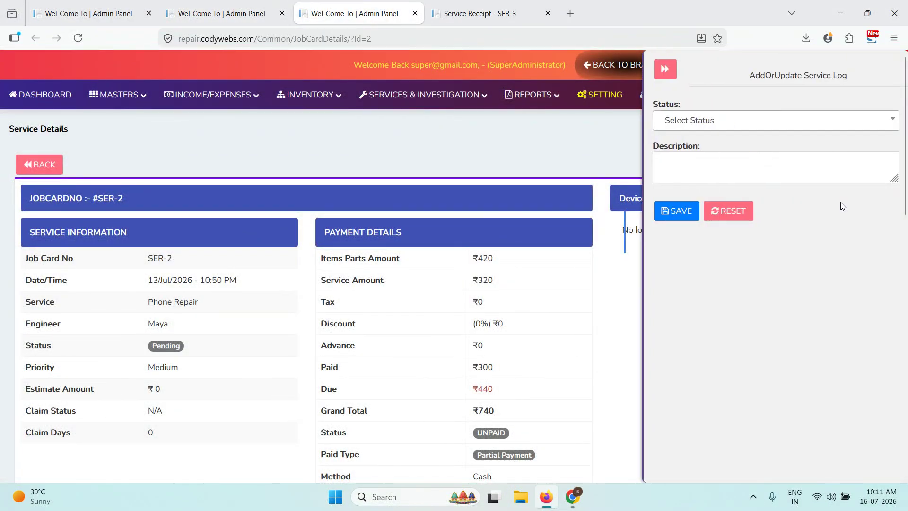
click(687, 124)
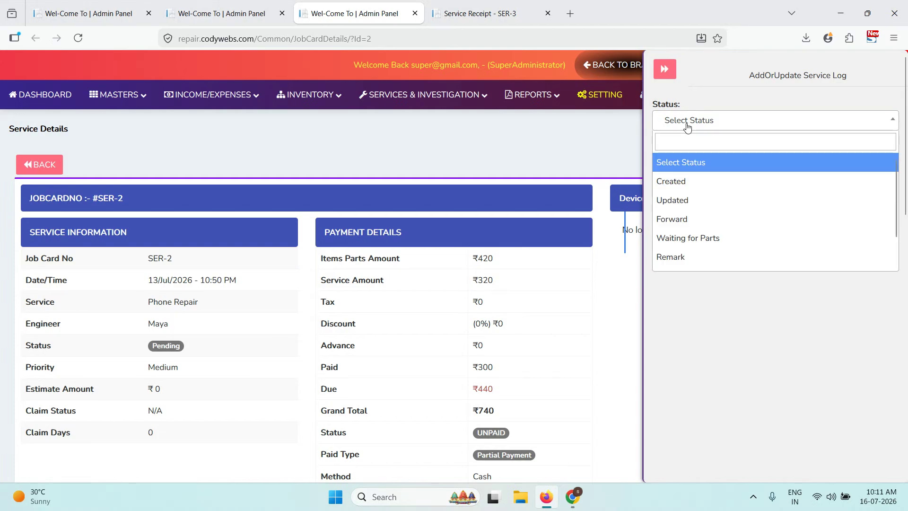
click(686, 219)
- Save the log as 'Send to Jaipur for parts update.' and return to the services list
click(689, 178)
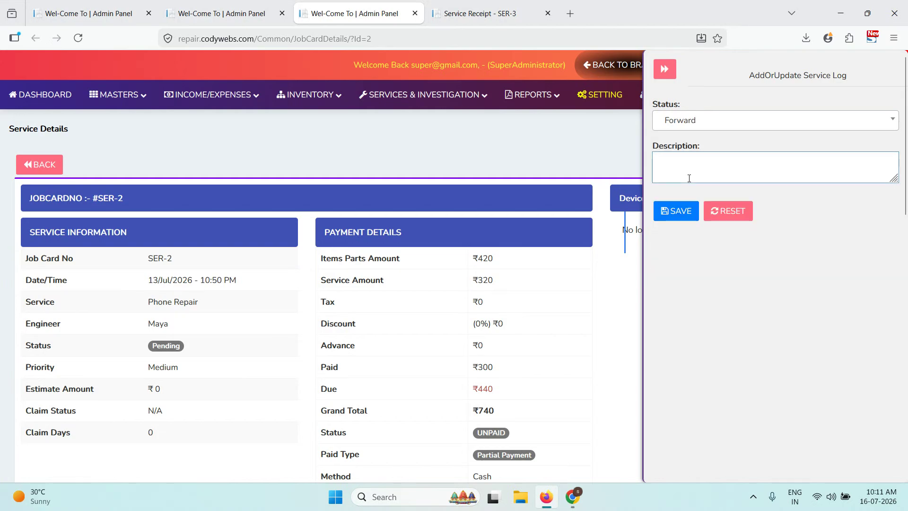
text(Send to Dehli)
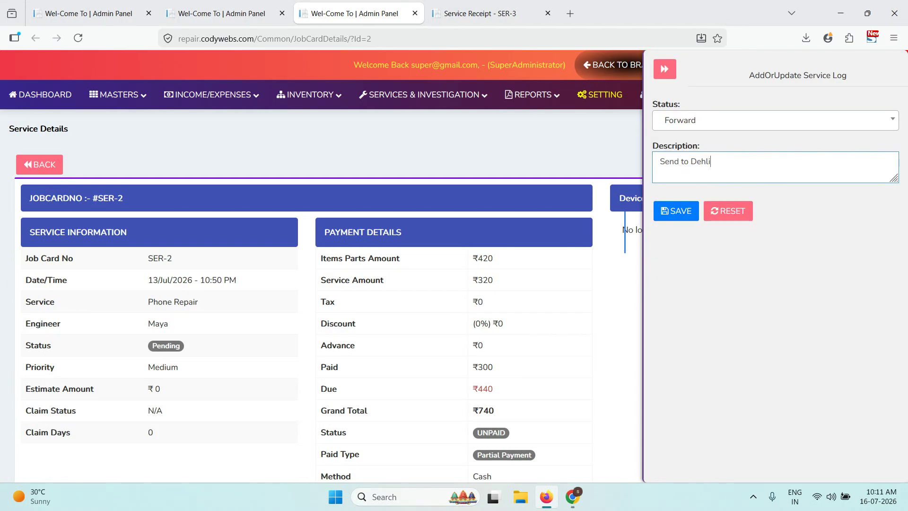
key(BackSpace)
key(BackSpace)
text(update.)
click(684, 210)
click(665, 70)
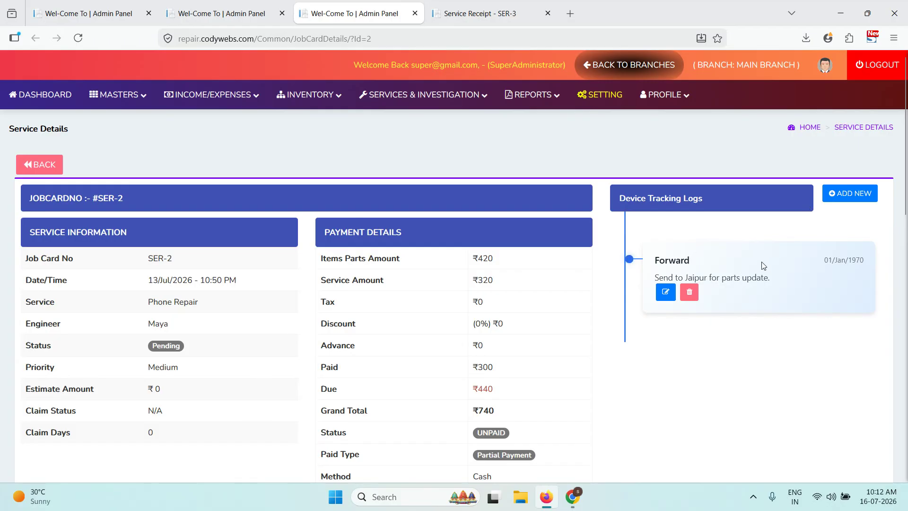
click(41, 164)
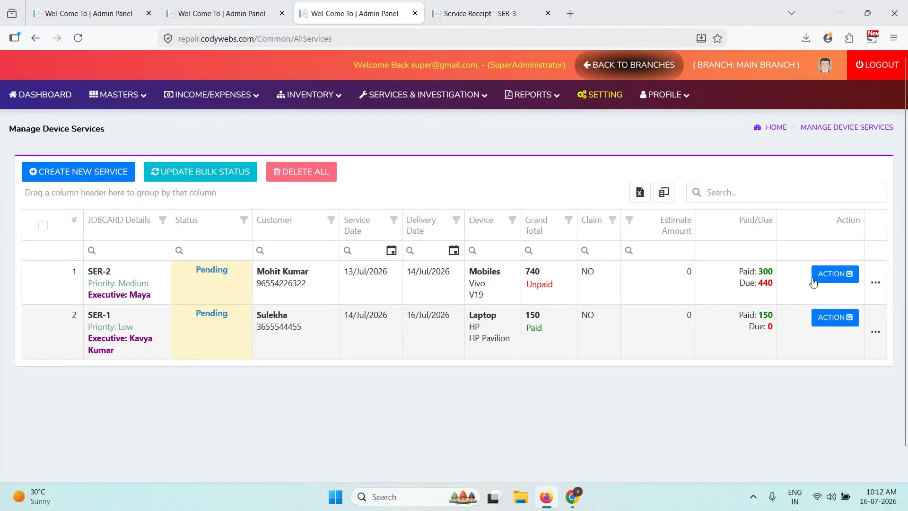
- Close the service pages menu and select every service in the list
click(450, 104)
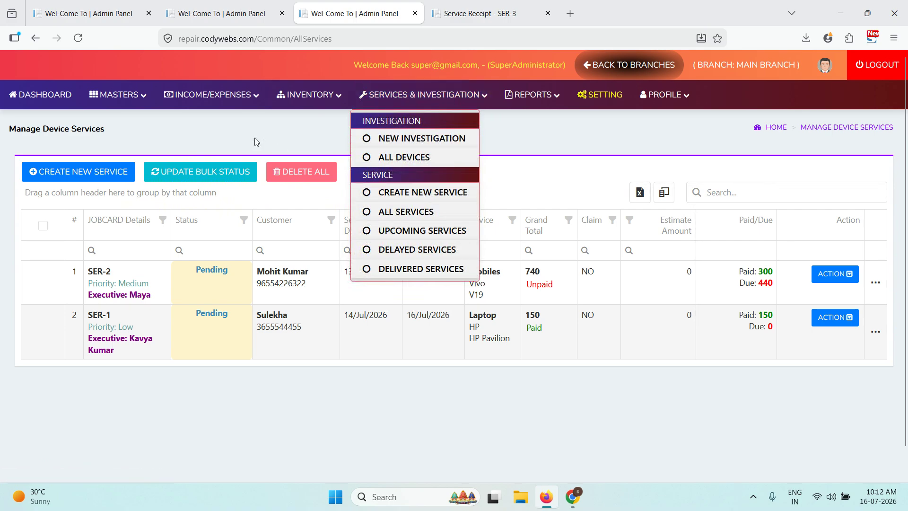
key(Escape)
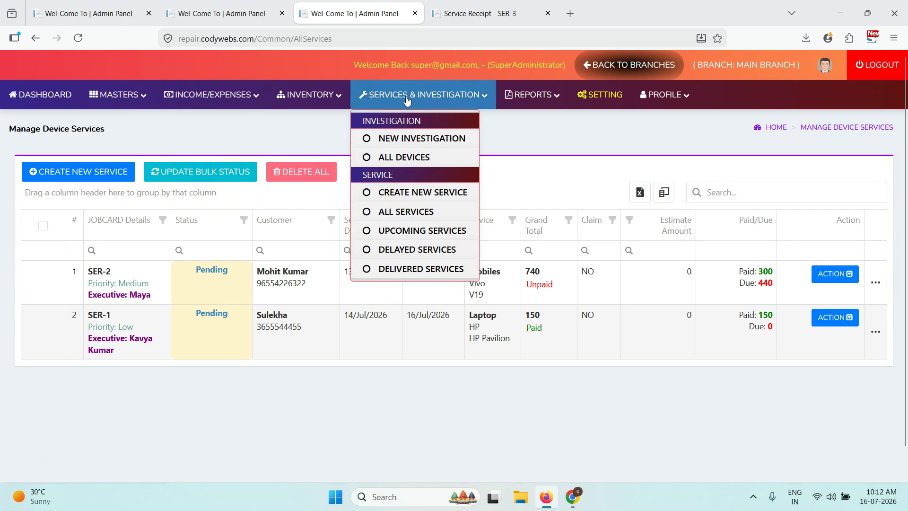
click(43, 226)
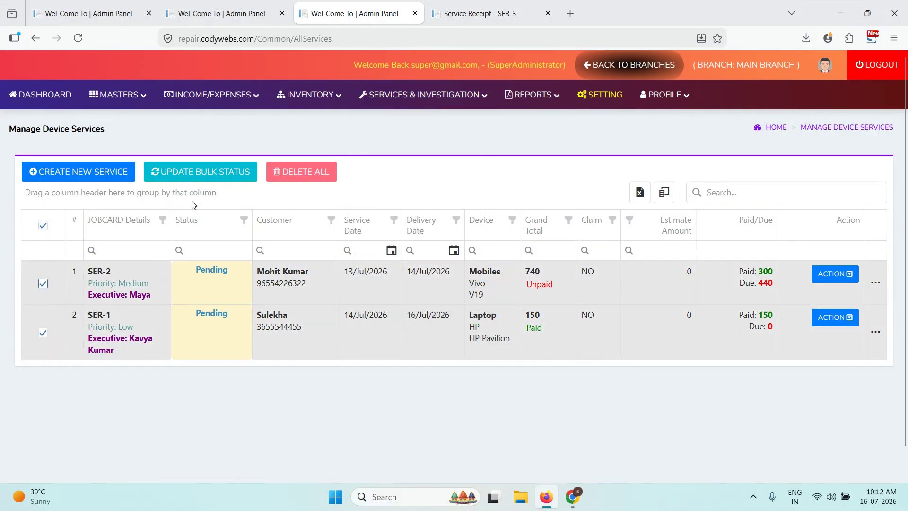
- Cancel the bulk status change, keeping Pending, and untick SER-1 so SER-2 stays checked
click(206, 171)
click(391, 114)
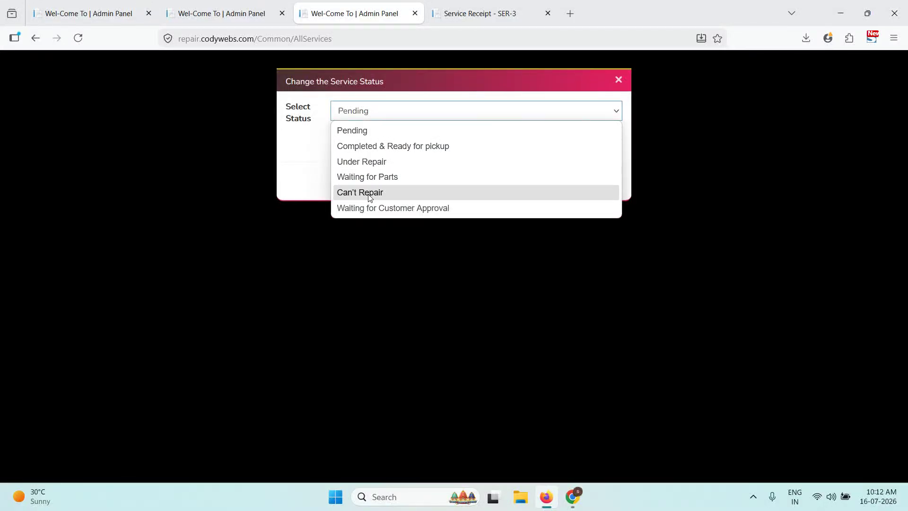
key(Escape)
click(605, 182)
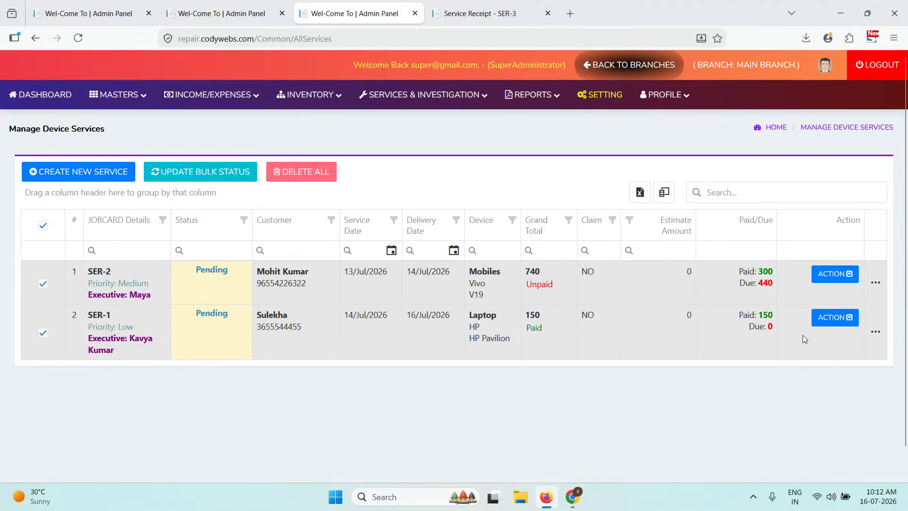
click(468, 341)
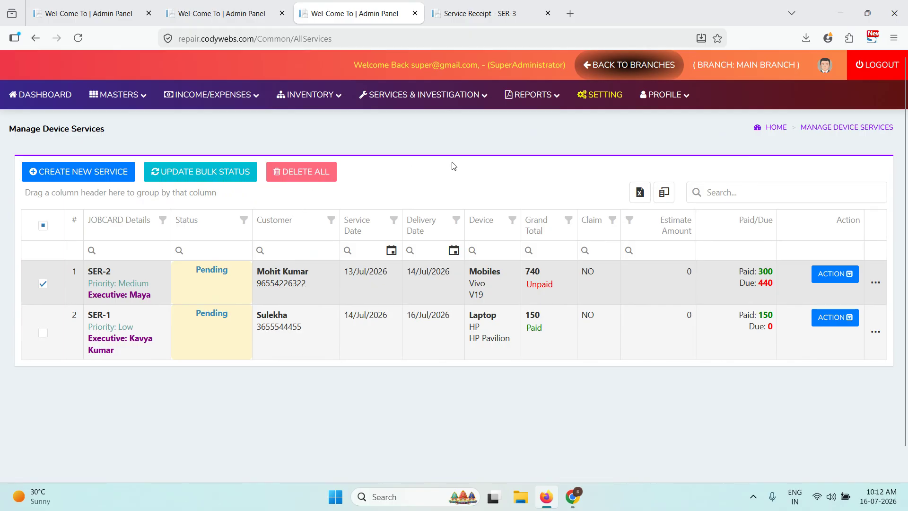
- Open the Profit & Loss Report and review its analytics, including net profit 623.86
mouse_move(533, 94)
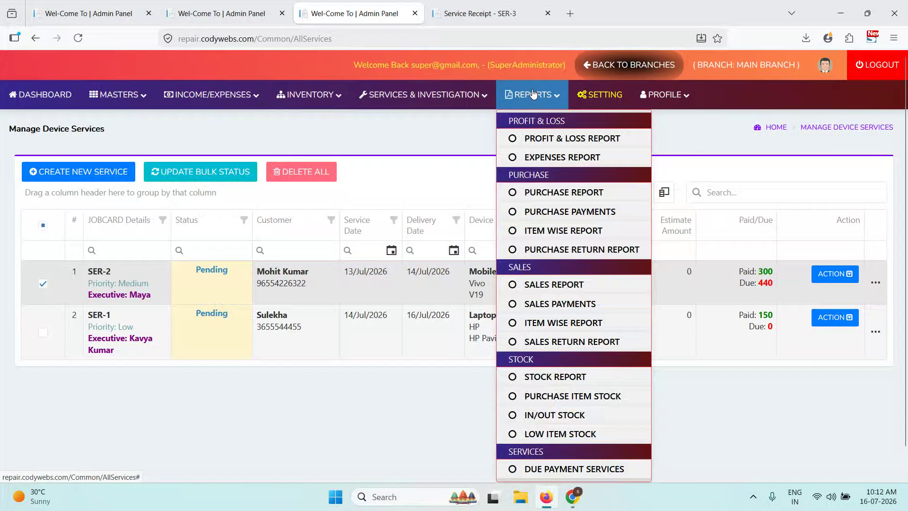
click(552, 137)
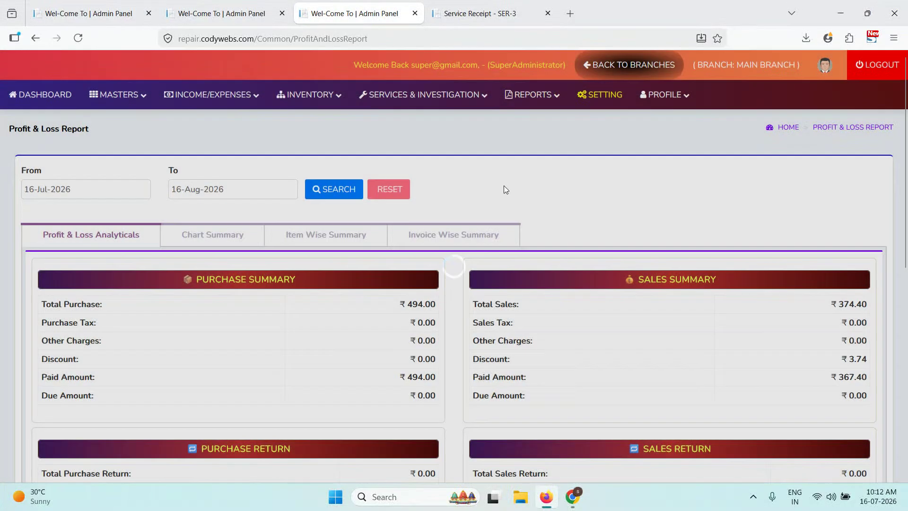
scroll(584, 270, down, 1)
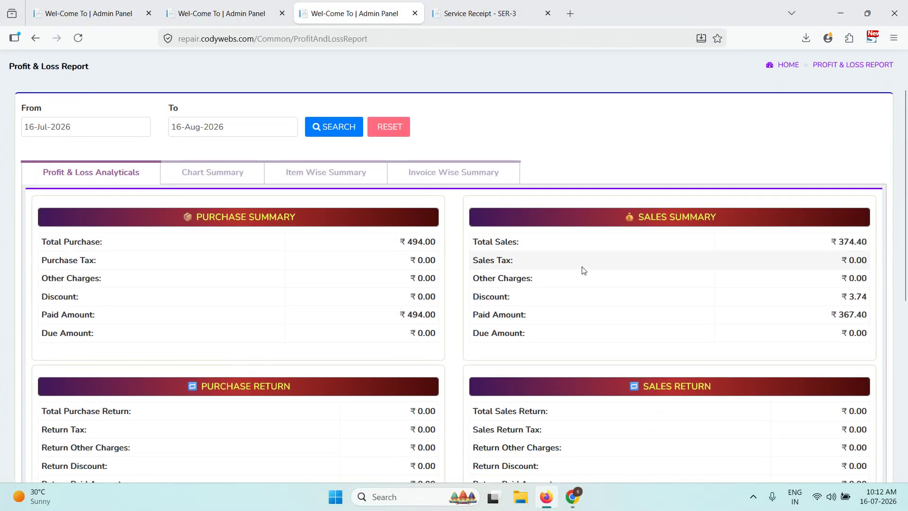
scroll(635, 264, down, 4)
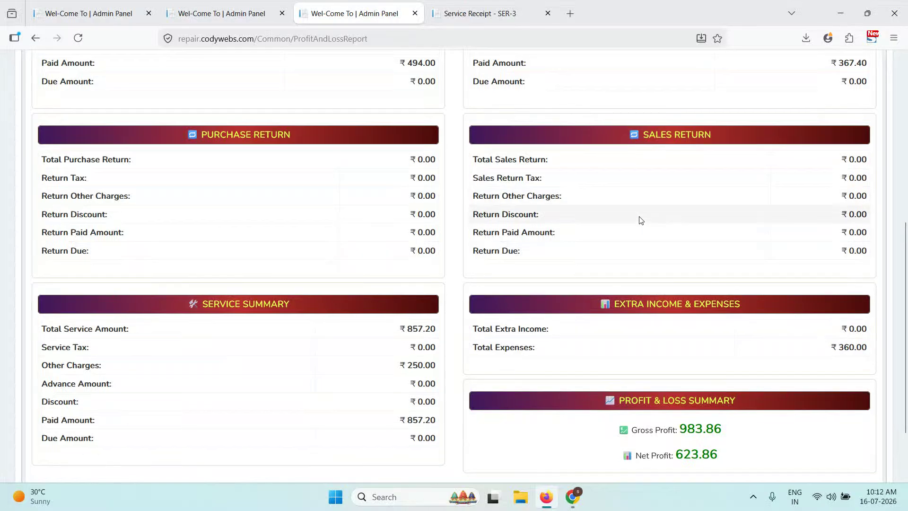
scroll(641, 220, down, 1)
drag(728, 394, 674, 395)
scroll(15, 192, up, 6)
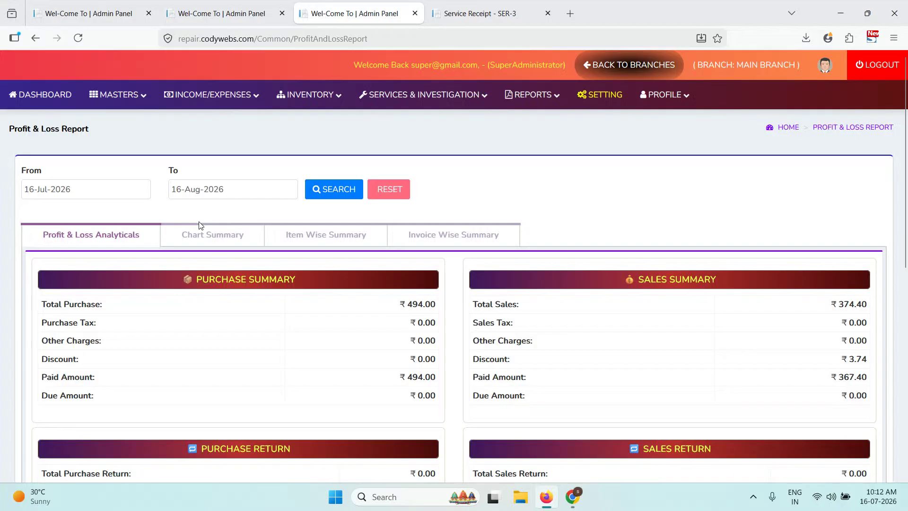
- View the Chart Summary bars showing gross profit 983.86 and net profit 623.86
click(212, 236)
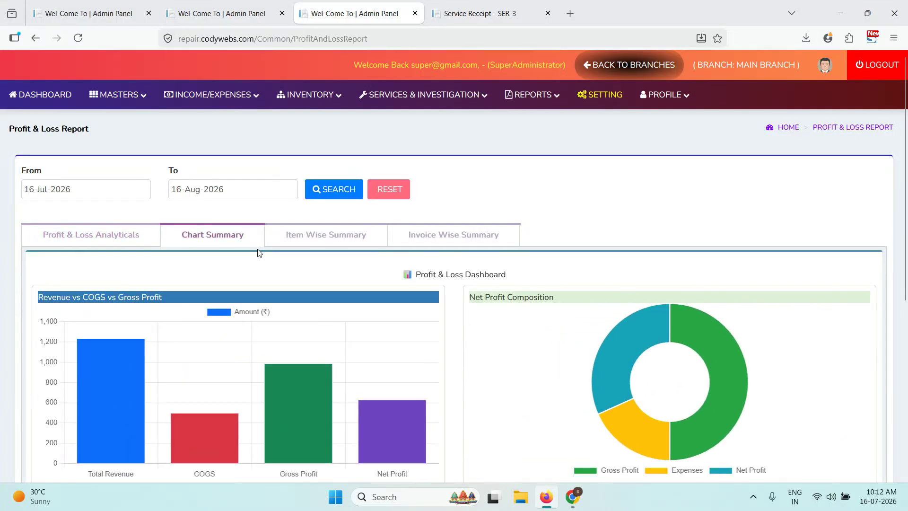
scroll(260, 252, down, 2)
mouse_move(197, 308)
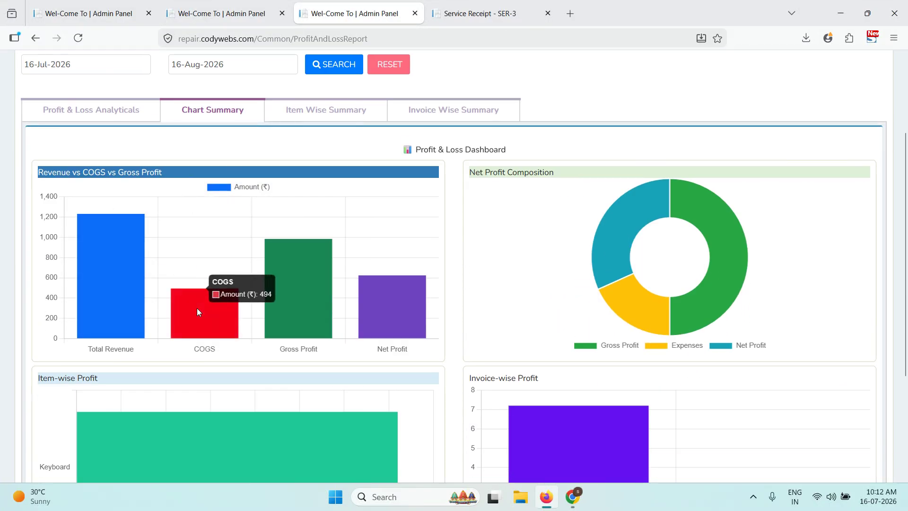
mouse_move(299, 313)
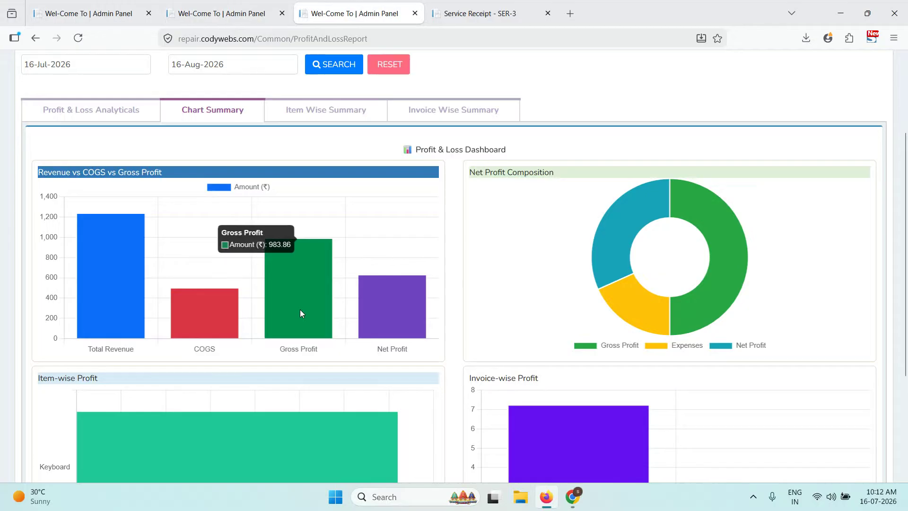
scroll(431, 310, down, 3)
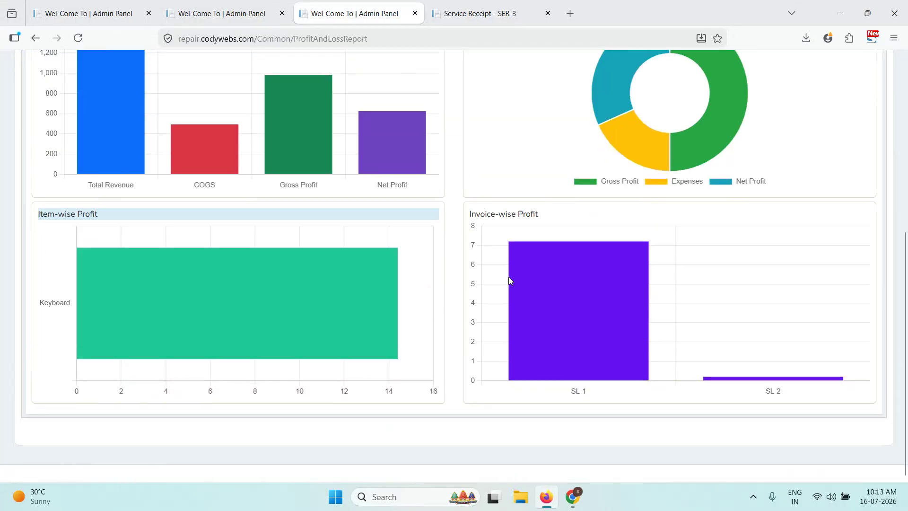
scroll(436, 232, up, 5)
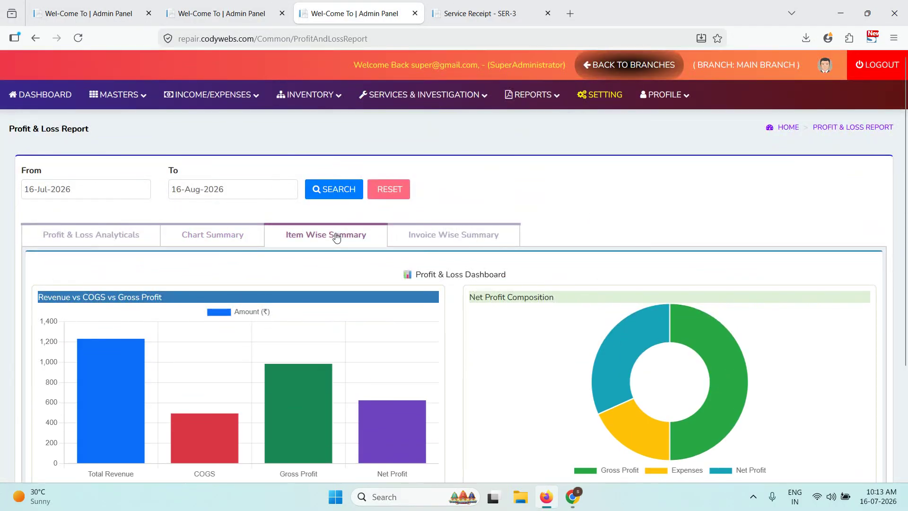
- Show the Item Wise Summary and inspect the Keyboard row
click(336, 236)
scroll(336, 236, down, 1)
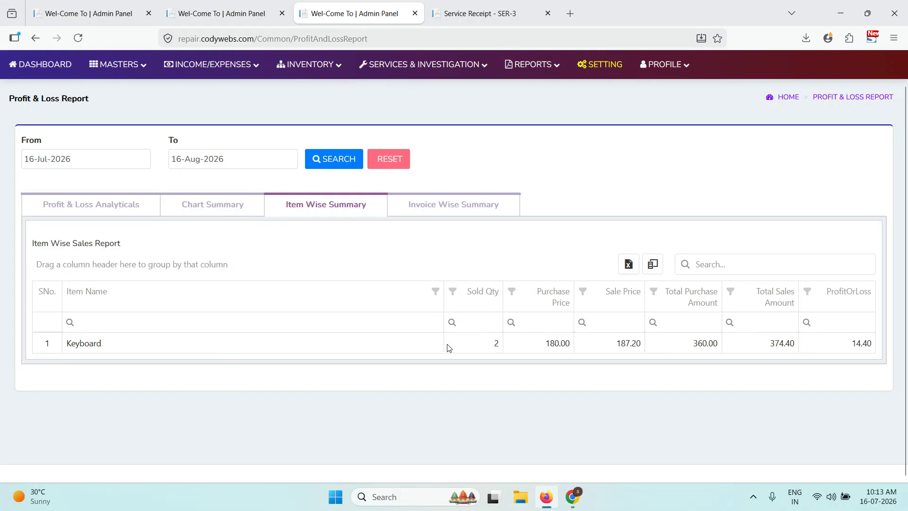
triple_click(615, 351)
click(642, 347)
triple_click(854, 346)
click(875, 347)
- Check the Invoice Wise Summary, then open the Expenses Report with its two cash expenses
click(492, 214)
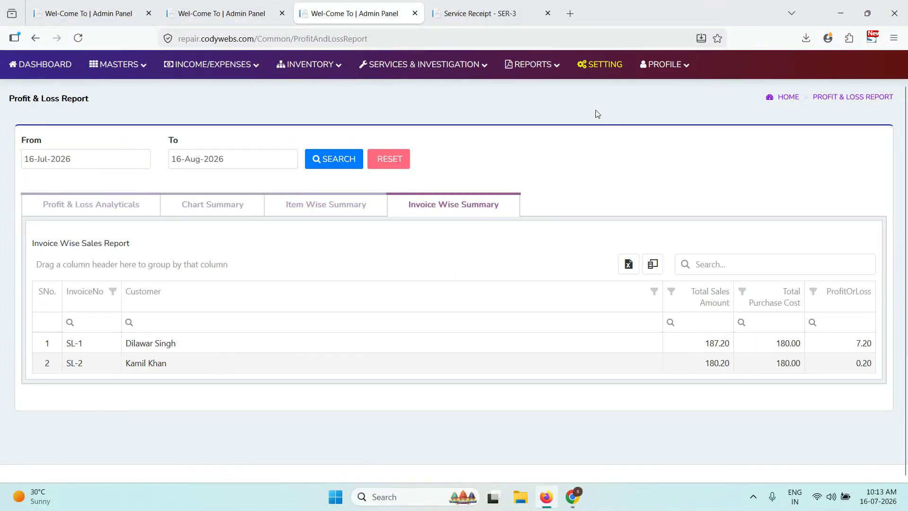
click(532, 64)
click(554, 126)
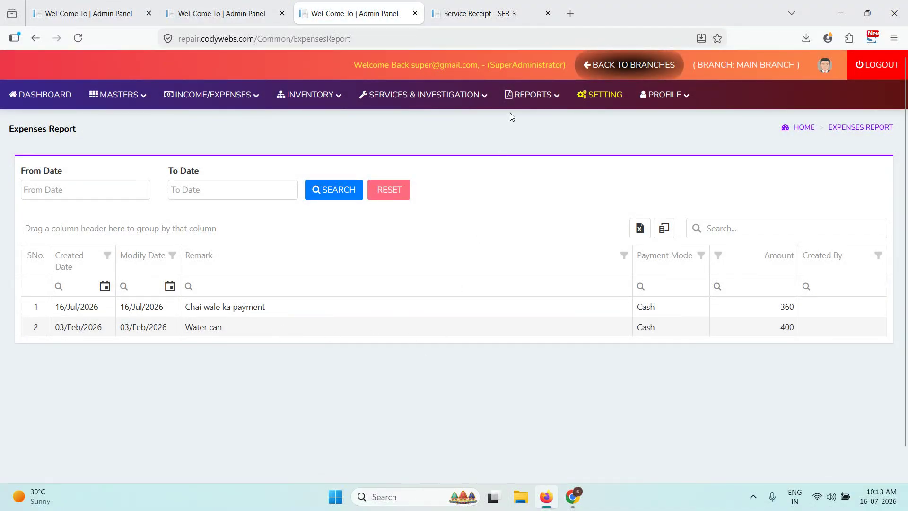
- View the Purchase Report, then the Stock Report listing items PI-1 to PI-7
click(532, 95)
click(536, 197)
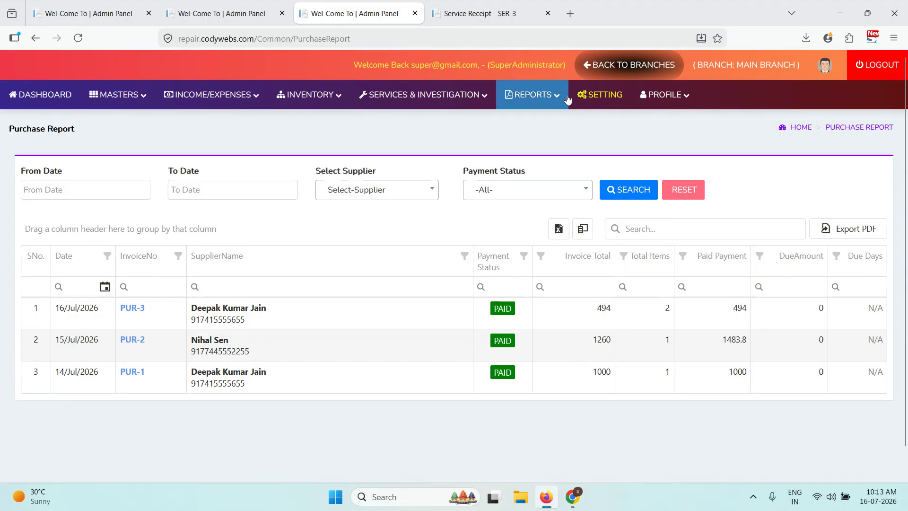
click(537, 98)
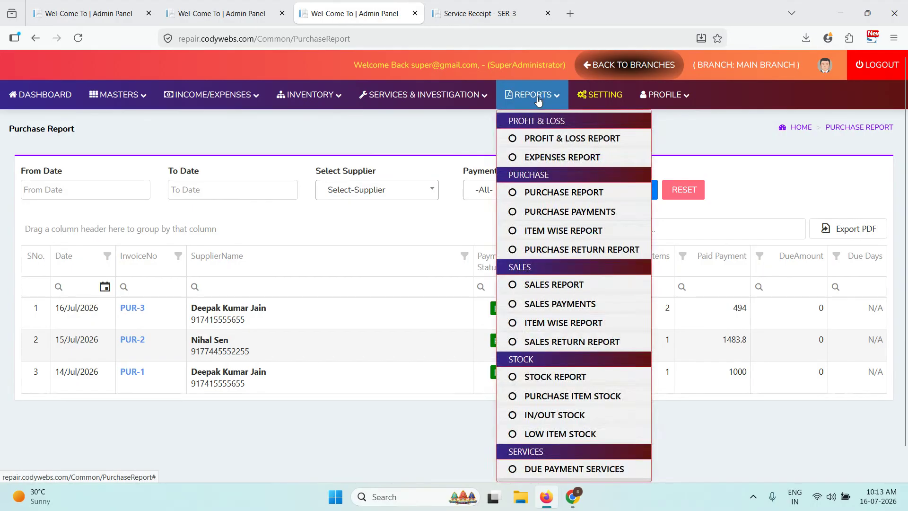
click(564, 378)
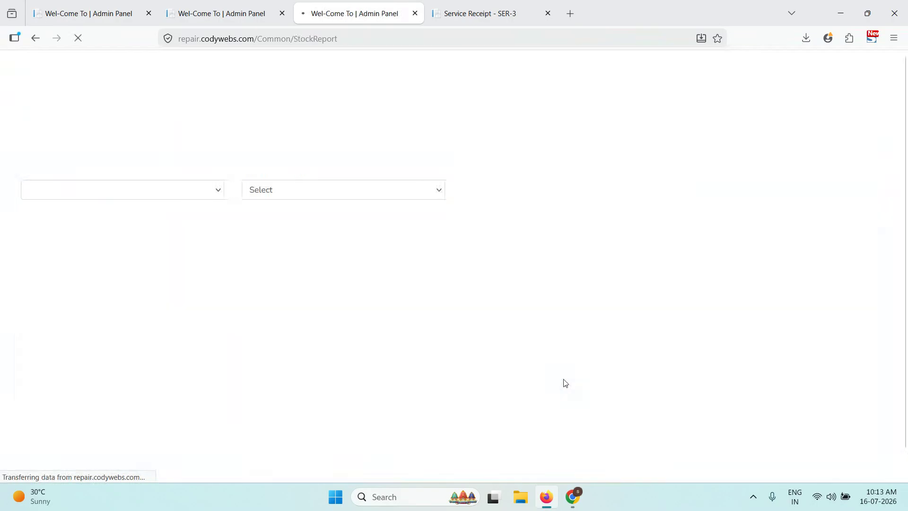
scroll(265, 274, down, 2)
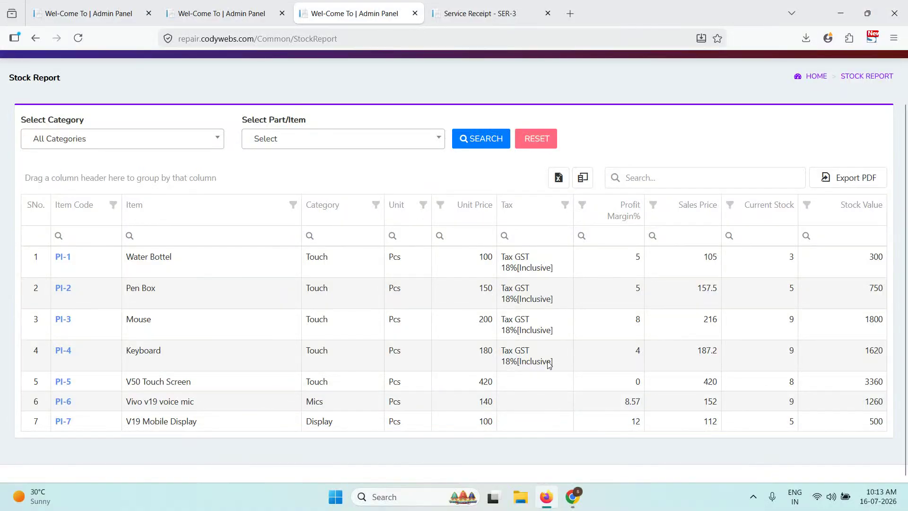
drag(788, 259, 795, 406)
click(790, 446)
- Export the stock report as StockReport.pdf and return to the admin tab
click(845, 183)
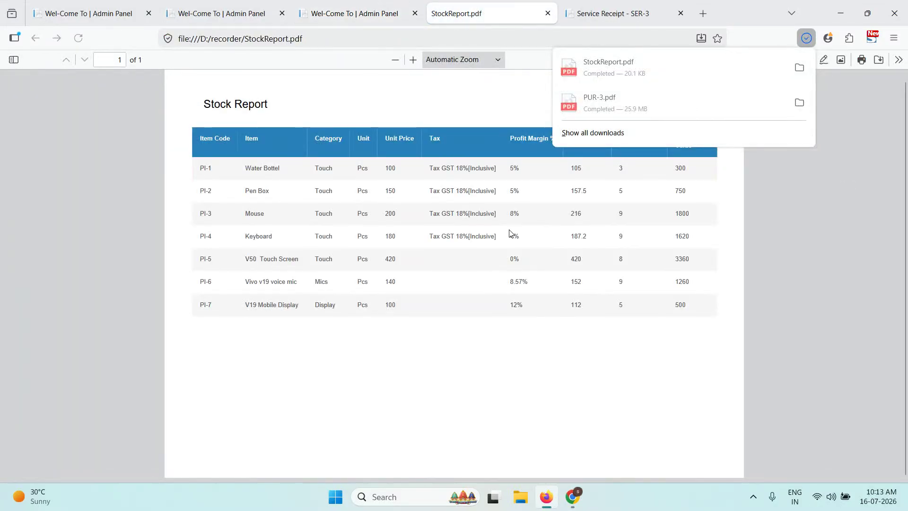
click(479, 326)
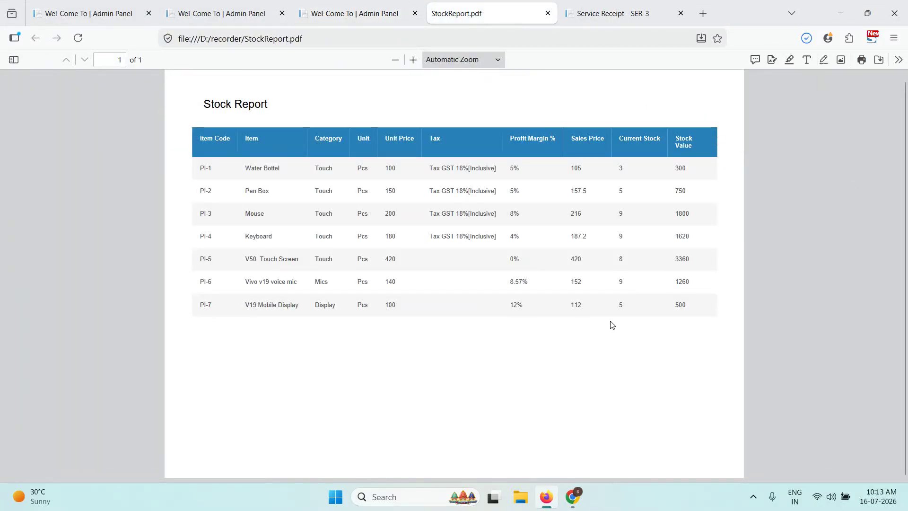
scroll(610, 321, up, 1)
click(378, 12)
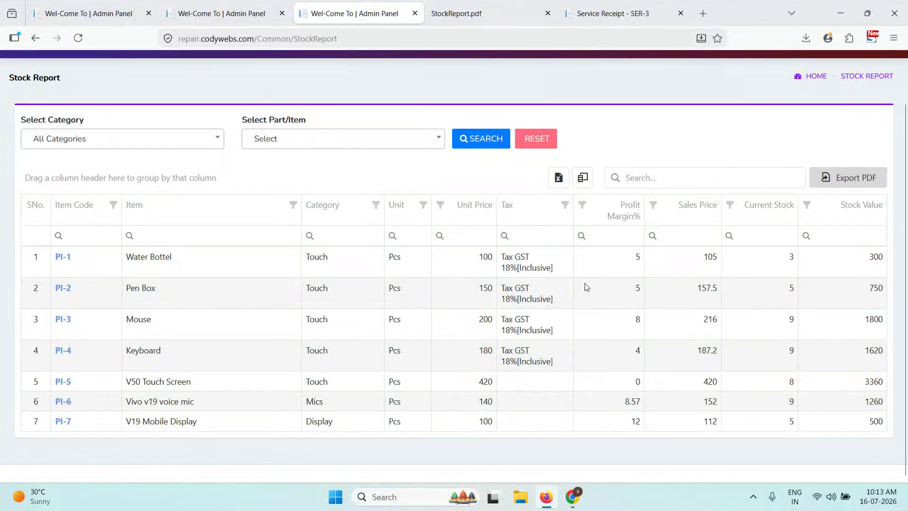
- Filter stock to Category Touch and Part/Item Keyboard, showing PI-4 with stock 9 worth 1620
scroll(585, 286, up, 2)
click(205, 191)
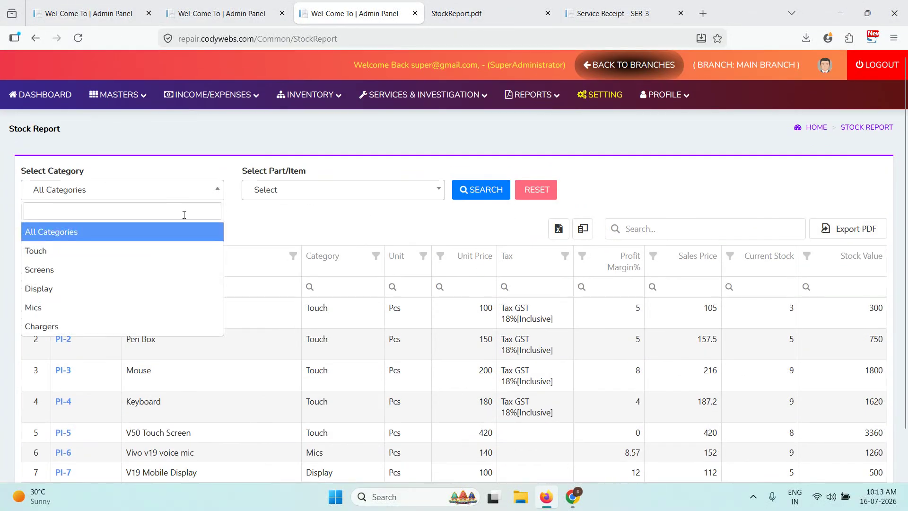
click(201, 248)
click(263, 197)
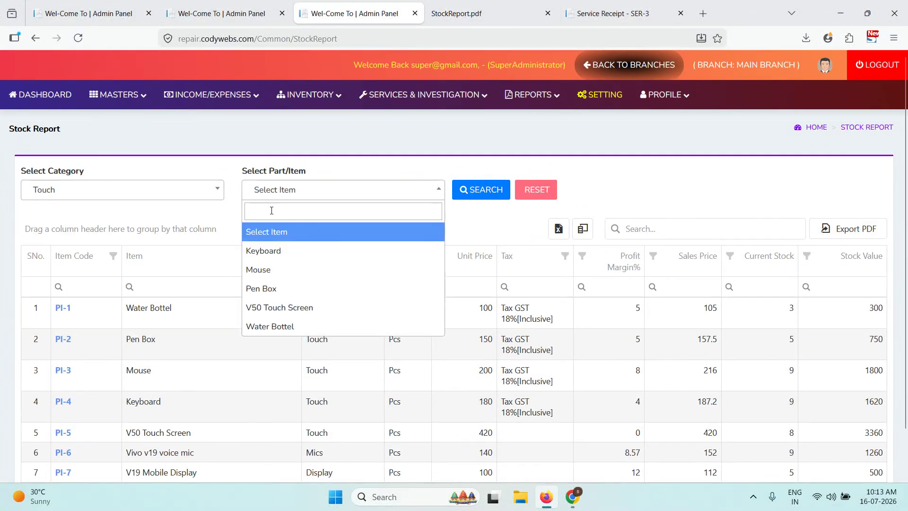
click(263, 246)
click(481, 199)
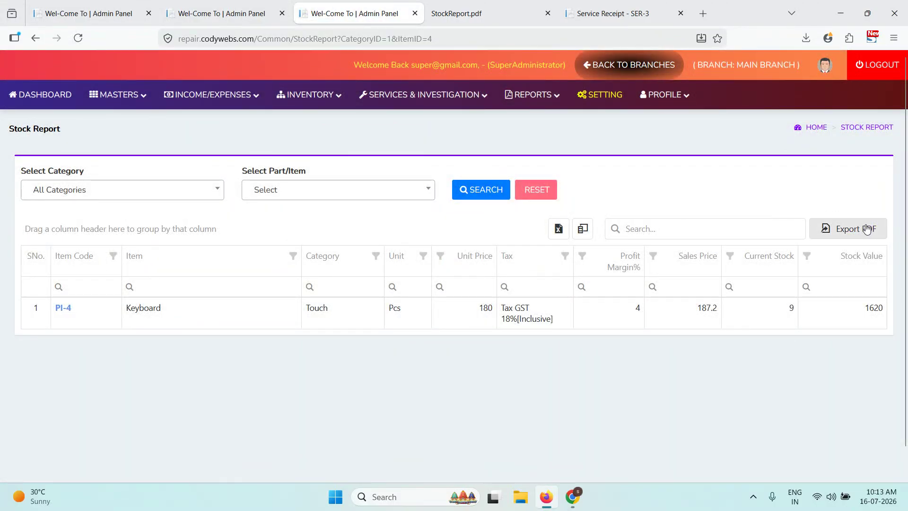
- Open the item-wise purchase stock report and view the Vivo v19 voice mic's history
click(520, 97)
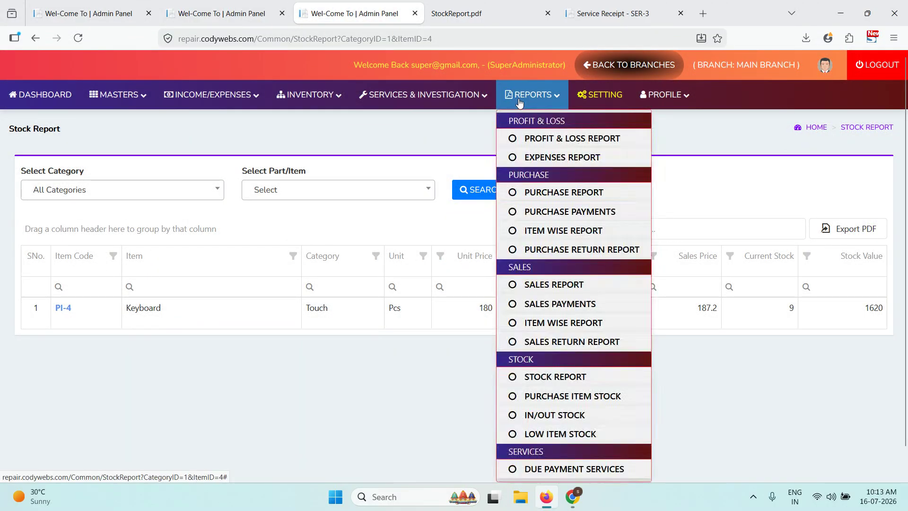
scroll(555, 354, down, 1)
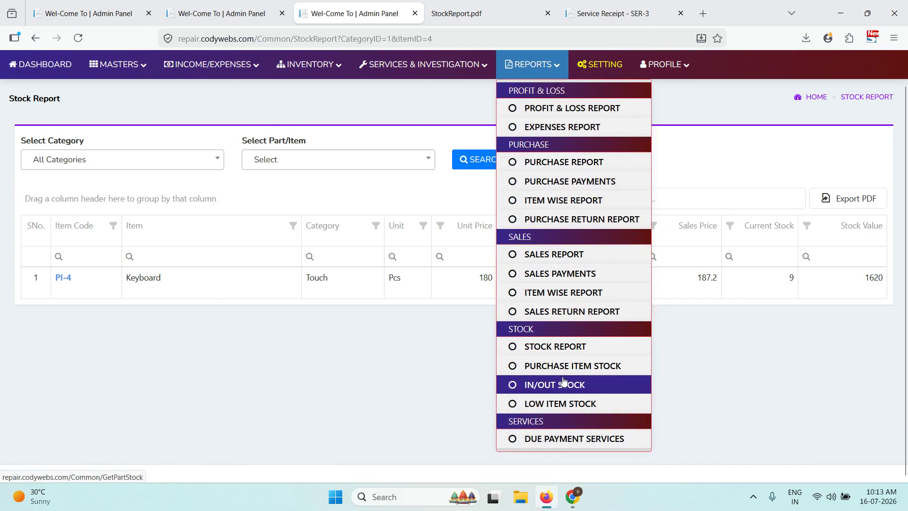
click(582, 366)
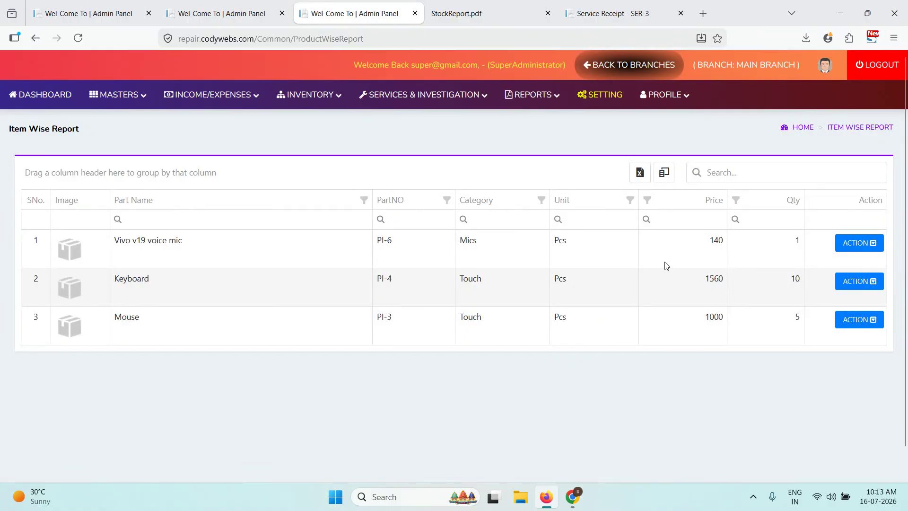
click(854, 242)
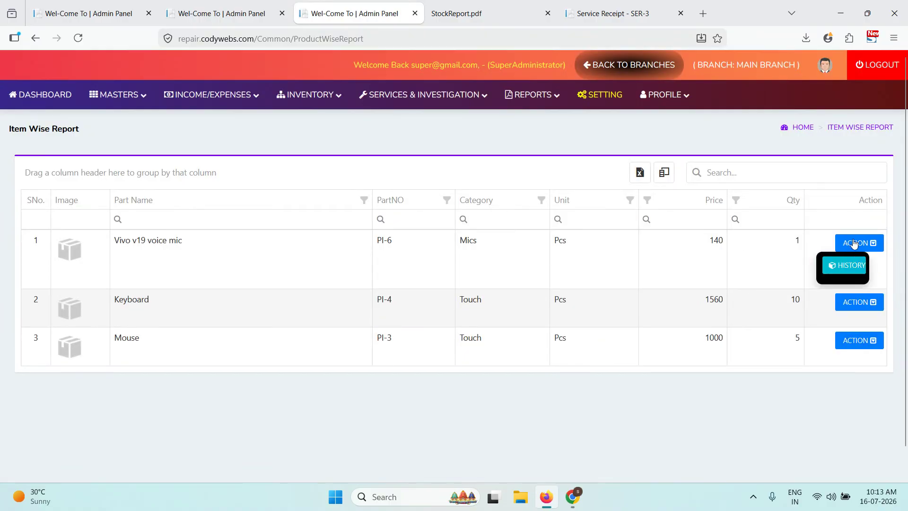
click(840, 268)
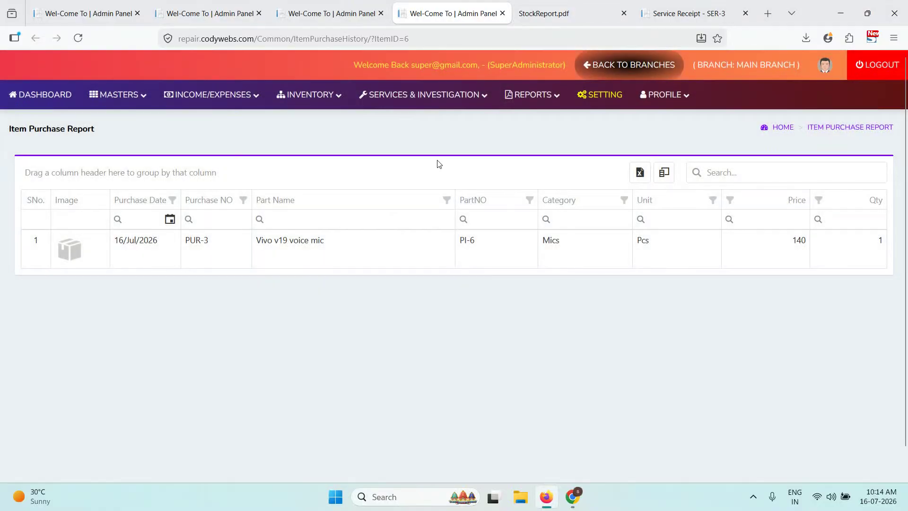
- Return to the Item Wise Report and open the In/Out Stock report
click(331, 13)
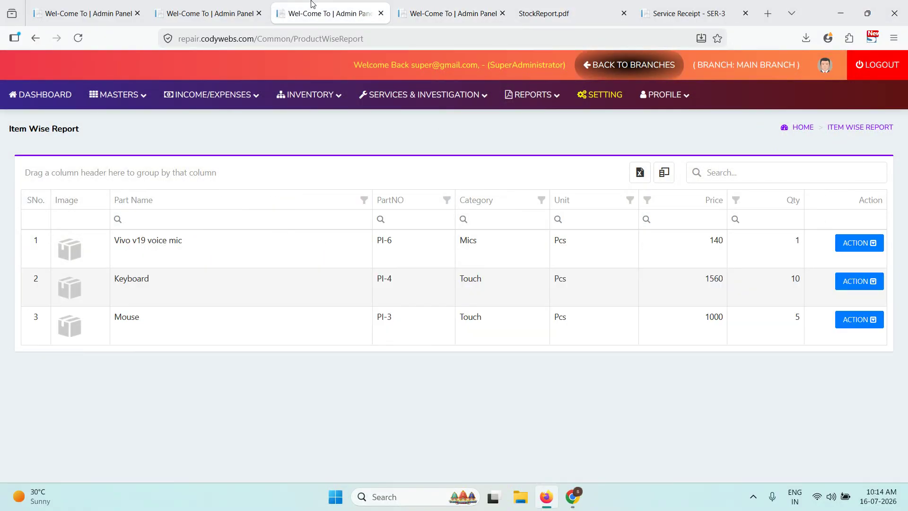
click(532, 95)
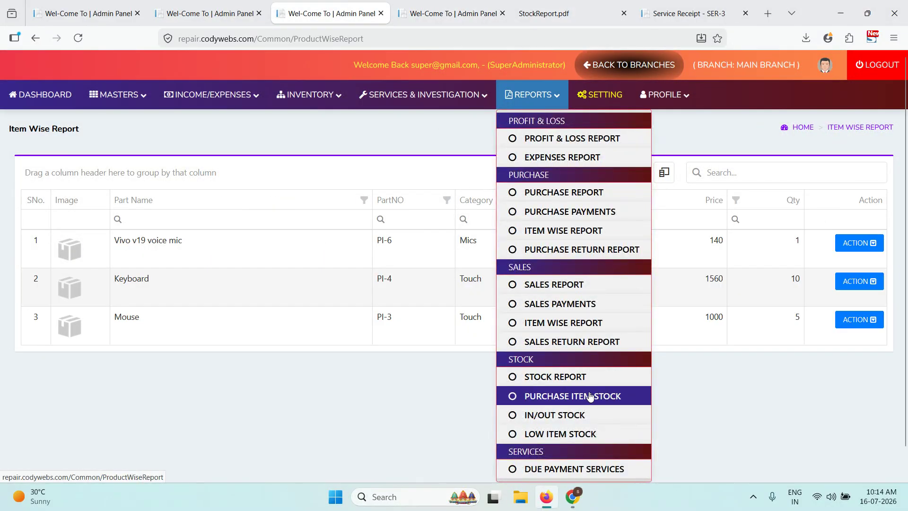
click(587, 415)
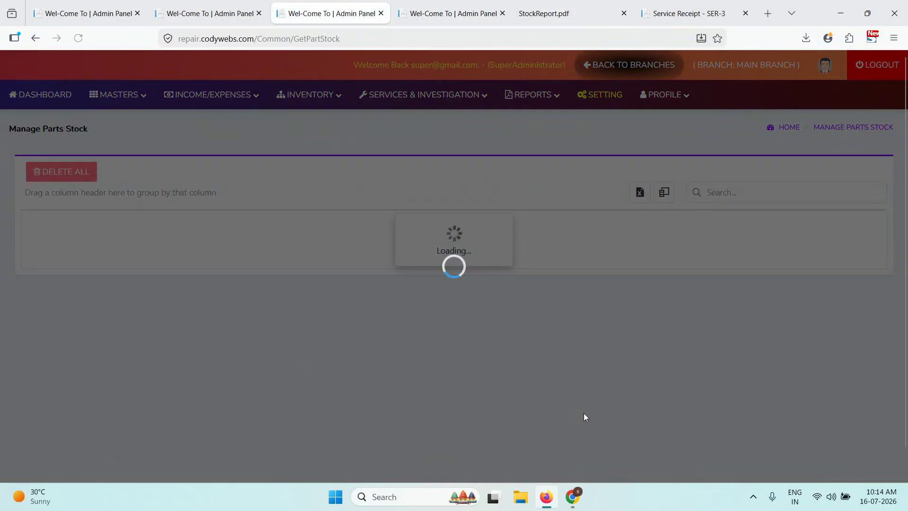
- Tick the V19 Mobile Display and V50 Touch Screen rows in the parts stock grid
scroll(656, 325, down, 2)
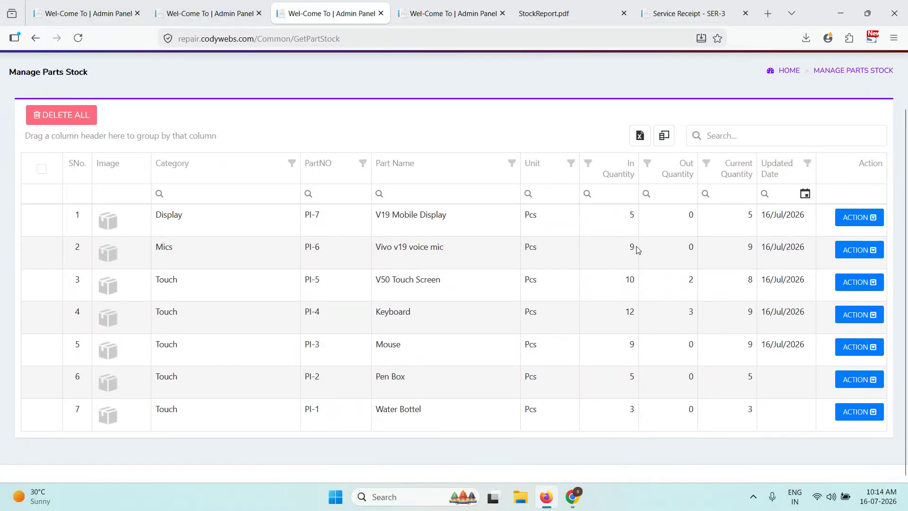
click(631, 220)
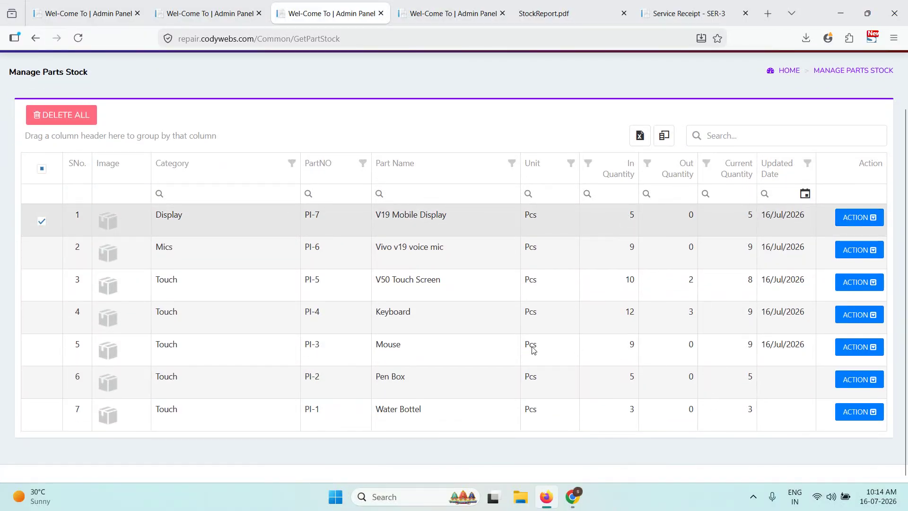
drag(366, 316, 506, 305)
click(407, 289)
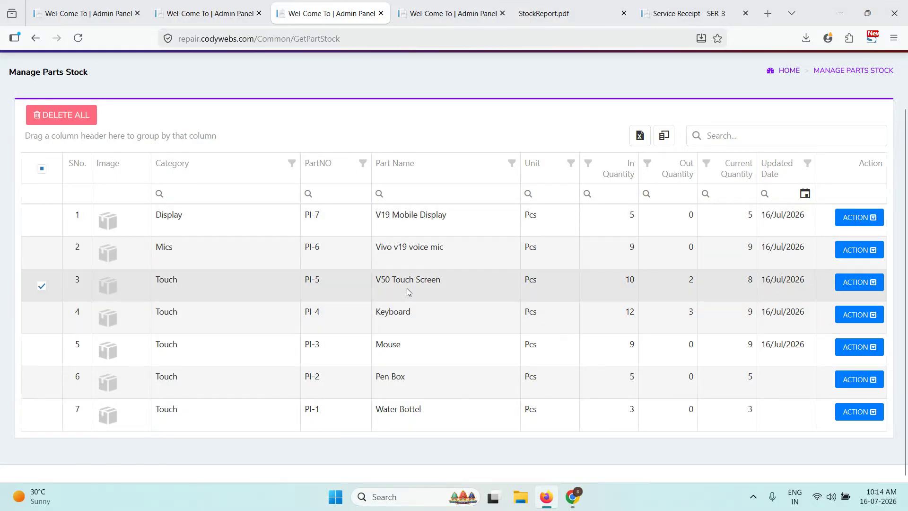
click(680, 295)
- Open the Low Item Stock report listing only PI-1 Water Bottel with 3 left
scroll(600, 281, up, 2)
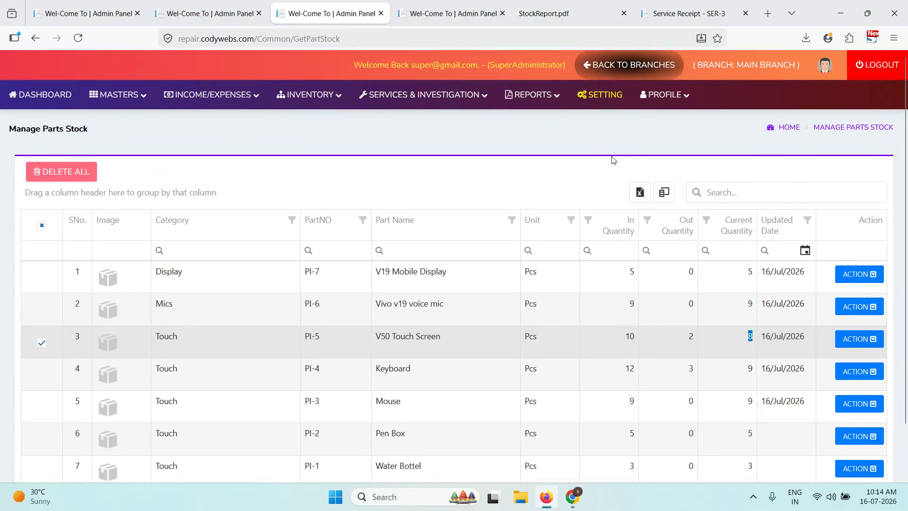
mouse_move(540, 101)
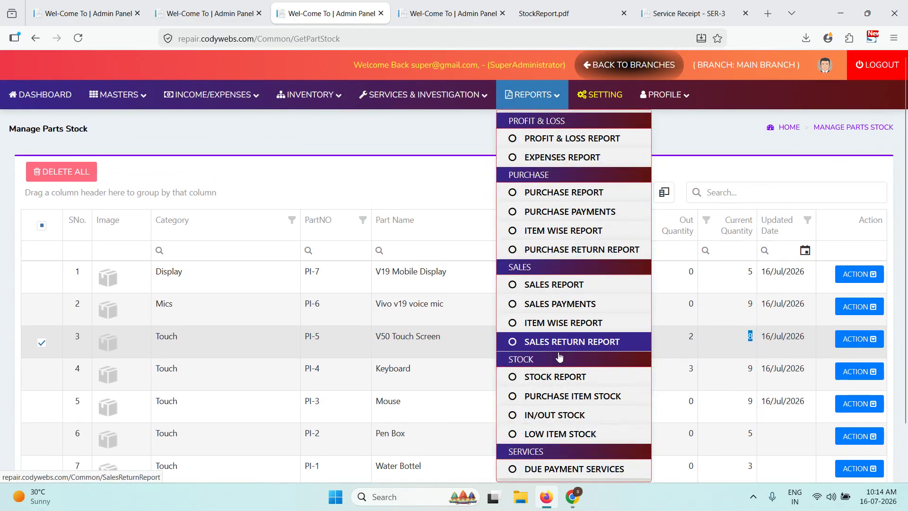
click(560, 431)
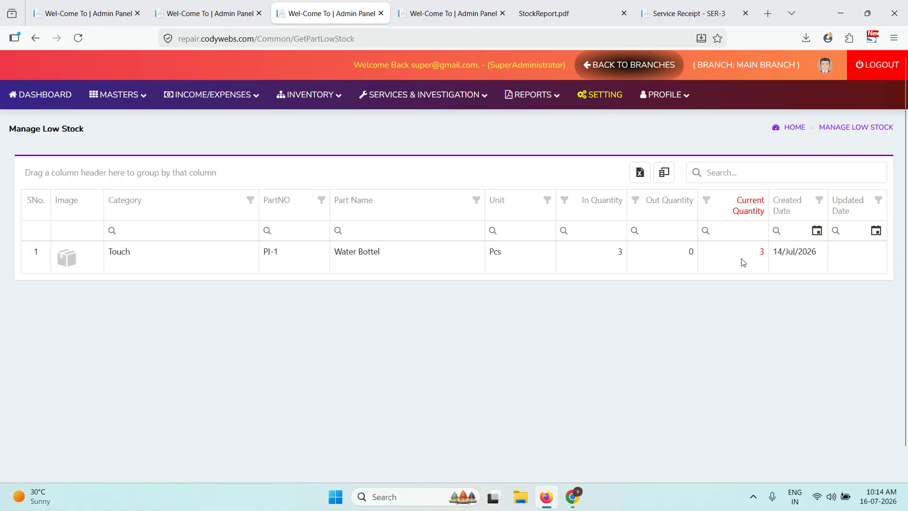
- Open the Due Payment Services report and inspect the 440 due and the customer's mobile number
click(525, 105)
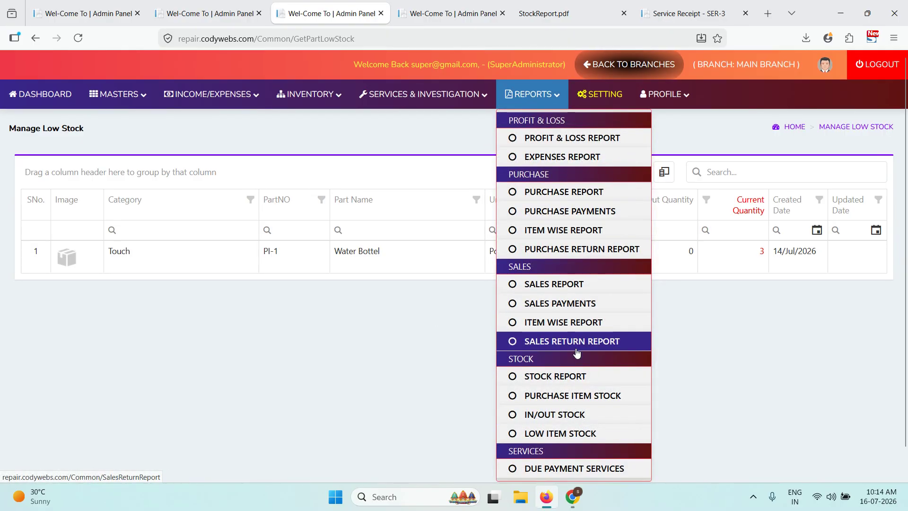
scroll(575, 426, down, 1)
click(574, 439)
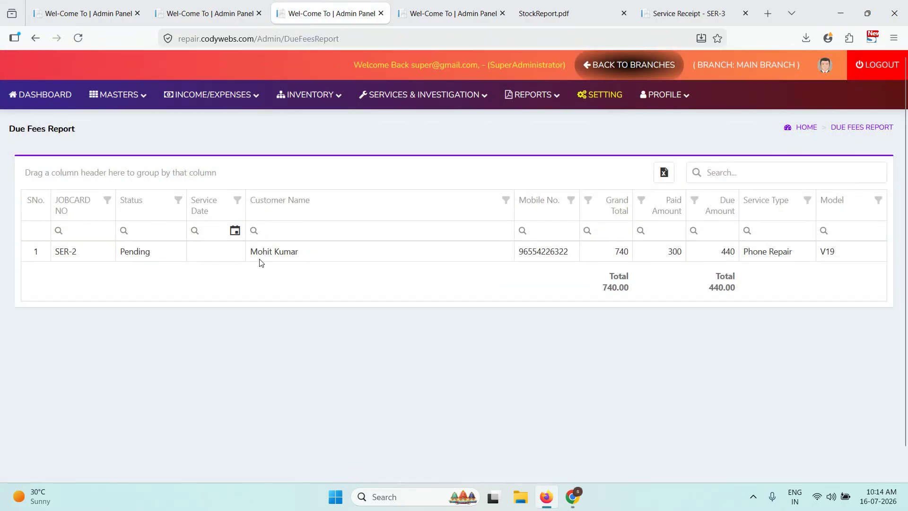
drag(722, 256, 743, 255)
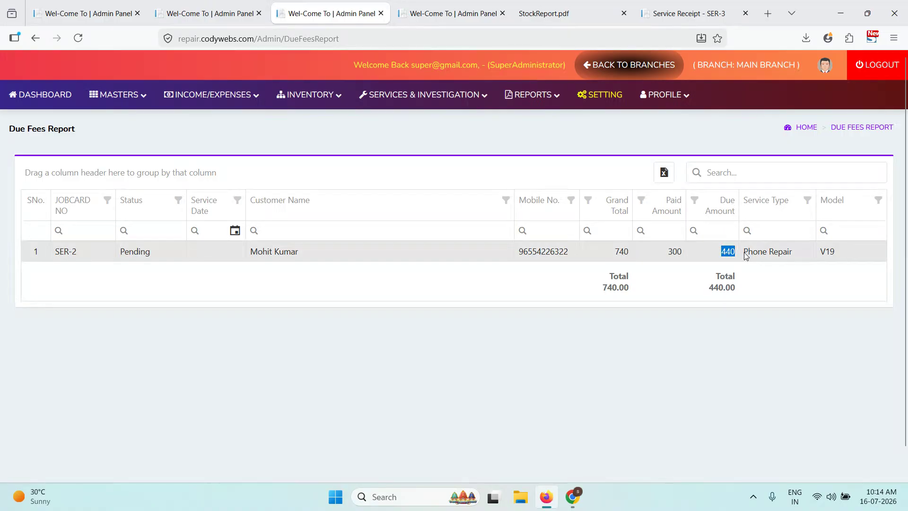
double_click(547, 256)
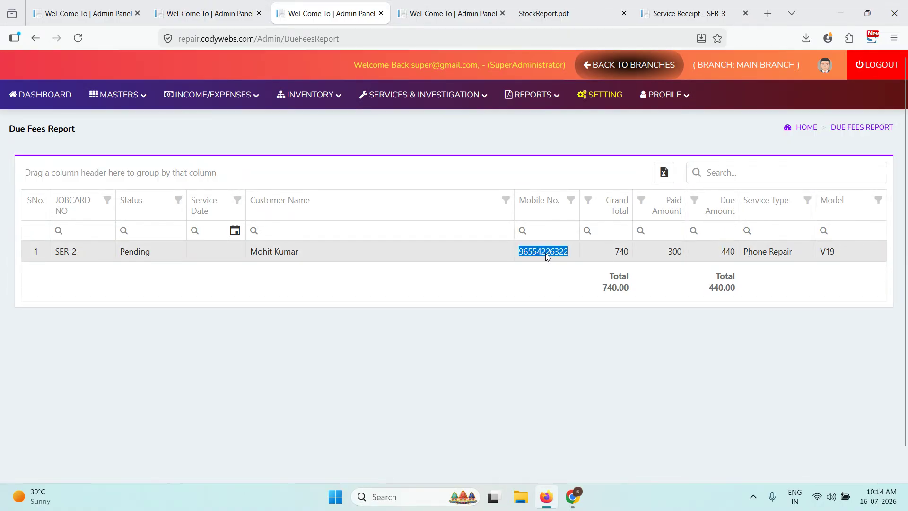
- Go to the Change Password page
click(553, 93)
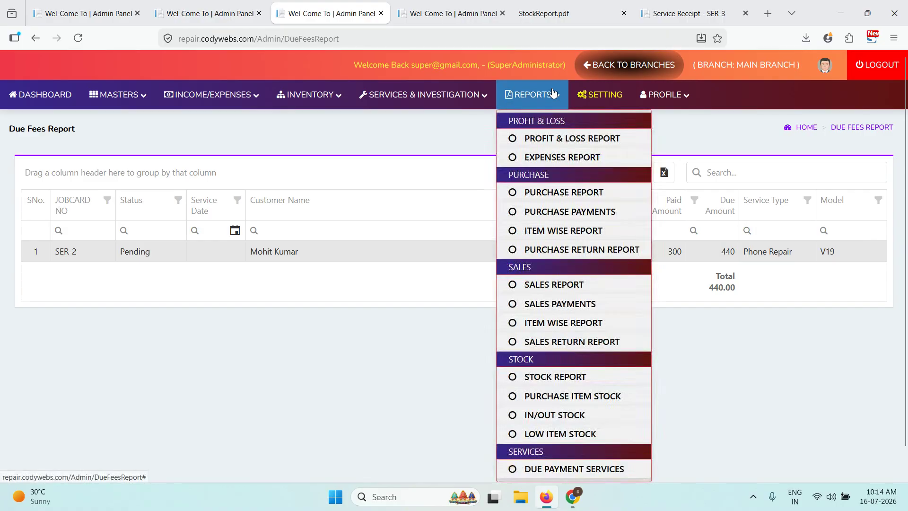
mouse_move(664, 96)
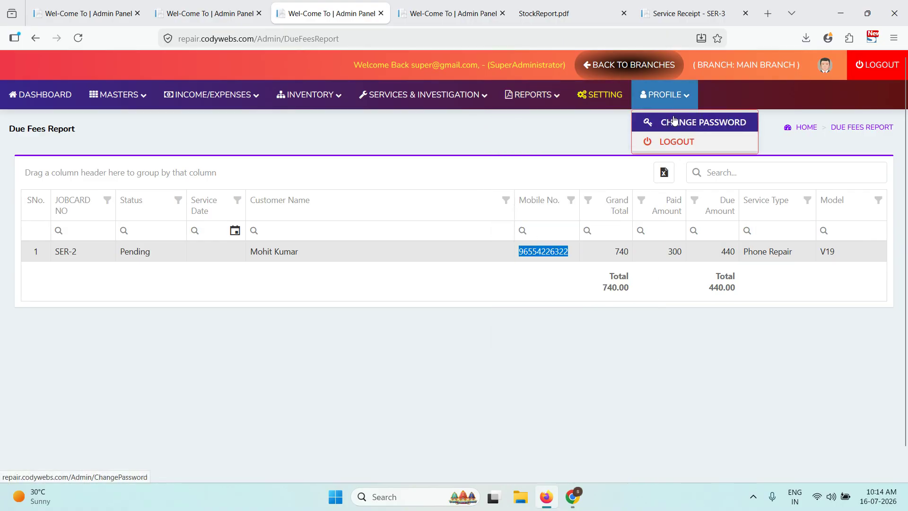
click(675, 122)
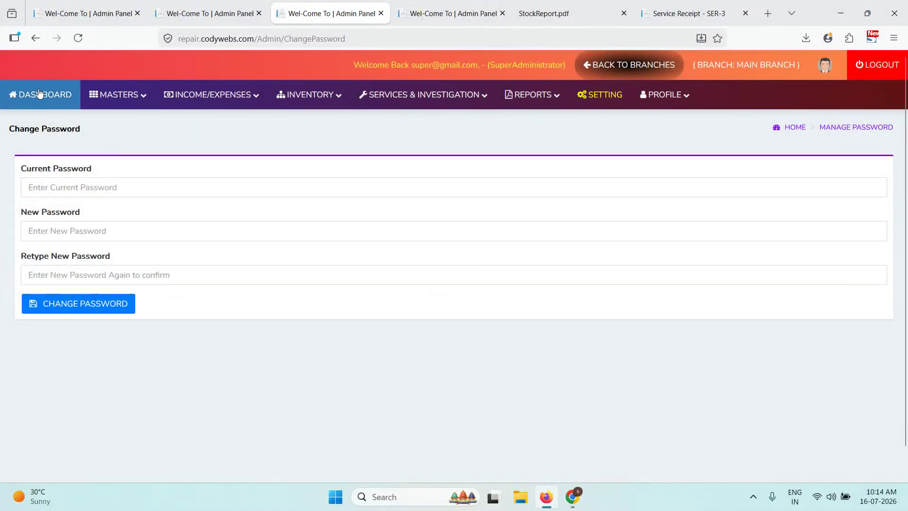
- From the dashboard, open Masters > Executives > All Executive
click(38, 90)
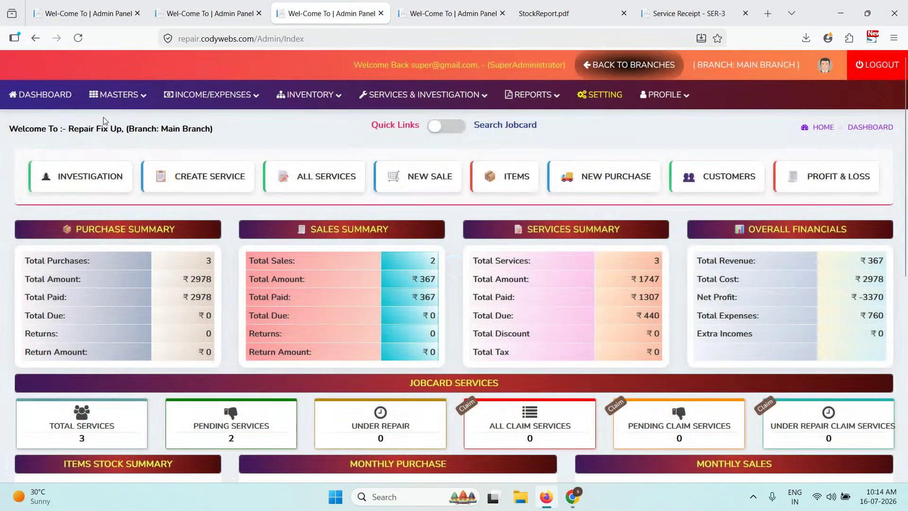
mouse_move(105, 105)
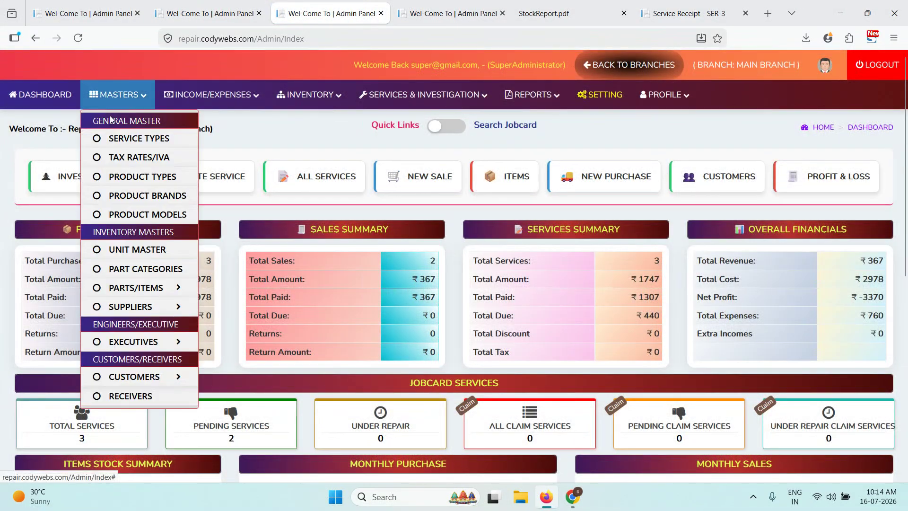
mouse_move(151, 342)
click(236, 360)
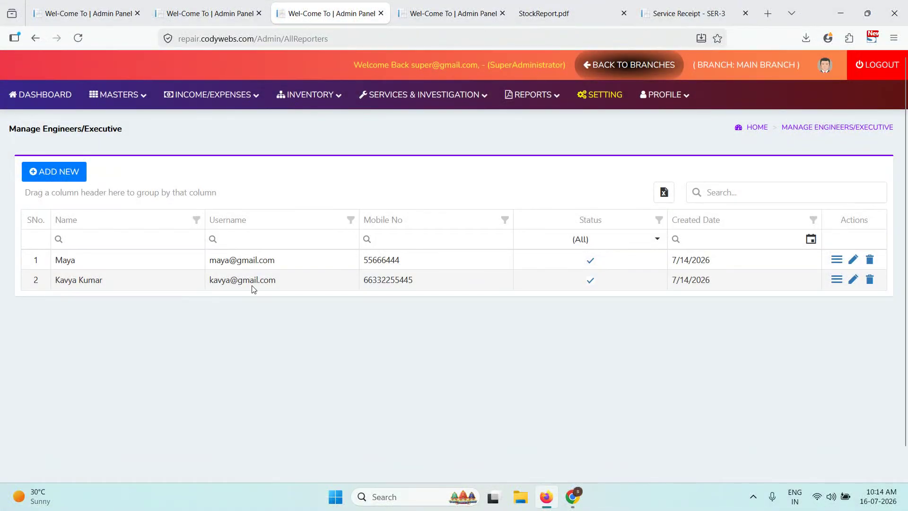
- Highlight the second executive's username, then go back to the dashboard and scroll through it
triple_click(253, 288)
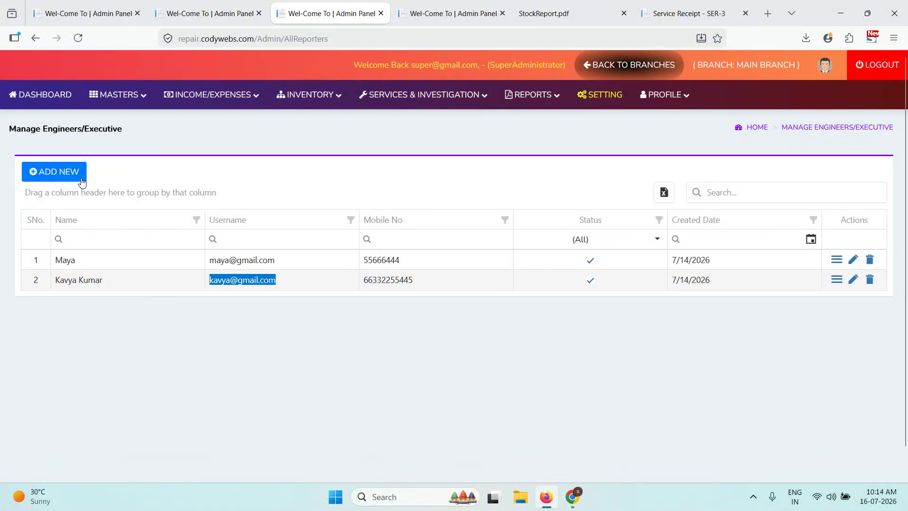
click(39, 94)
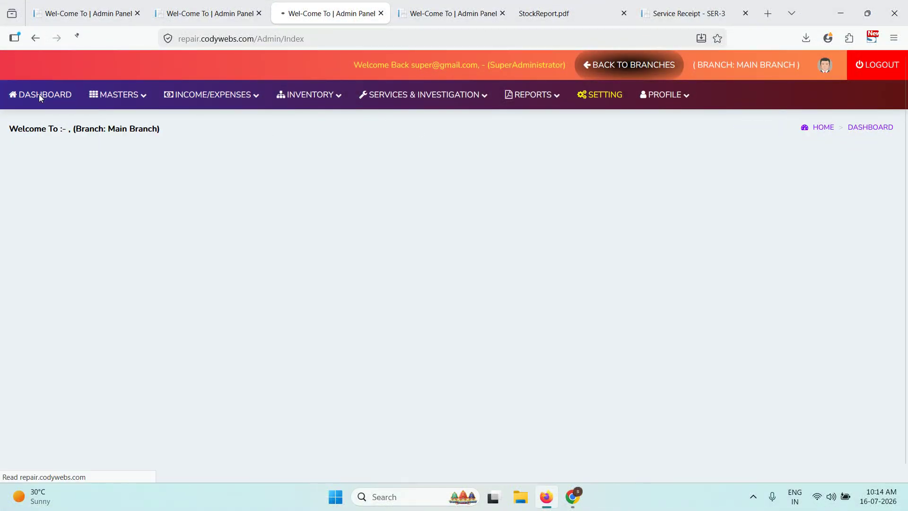
scroll(635, 213, down, 5)
scroll(635, 213, up, 5)
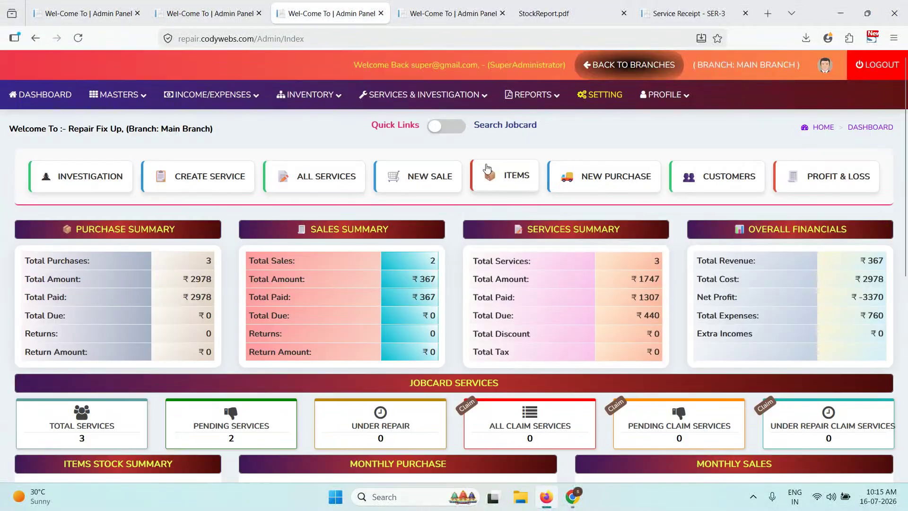
- Show the jobcard search panel and search jobcards by customer name 'mohit'
click(447, 127)
click(322, 182)
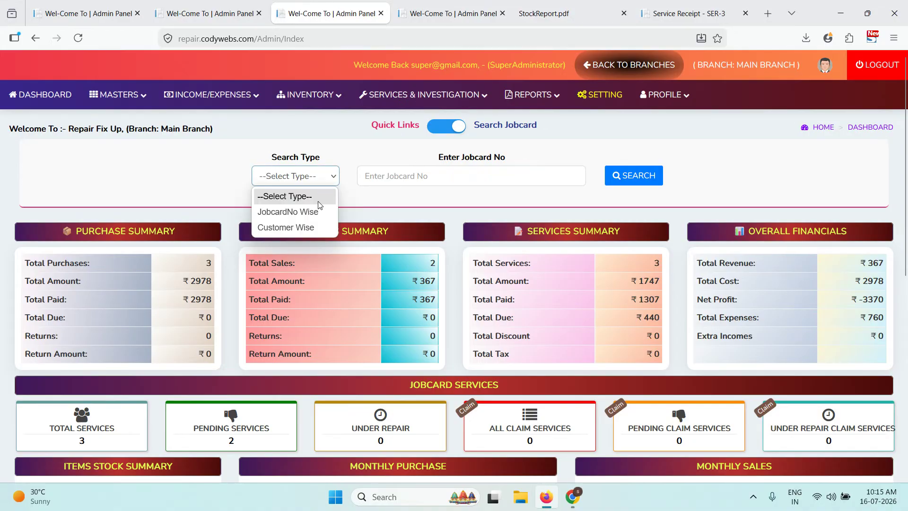
click(316, 222)
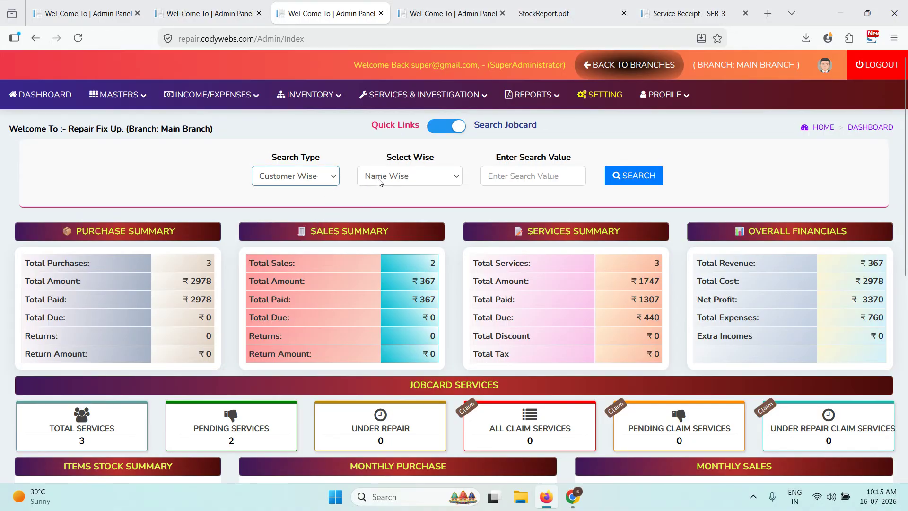
click(390, 178)
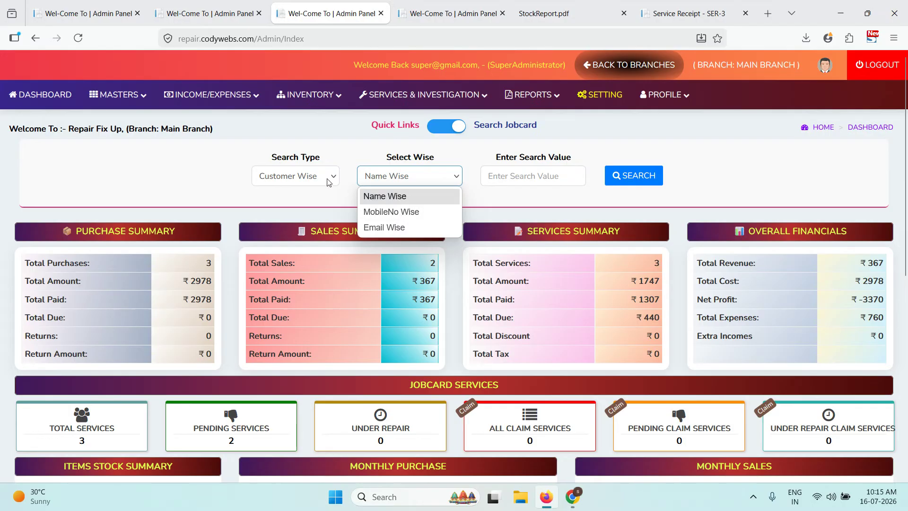
click(495, 176)
text(mo)
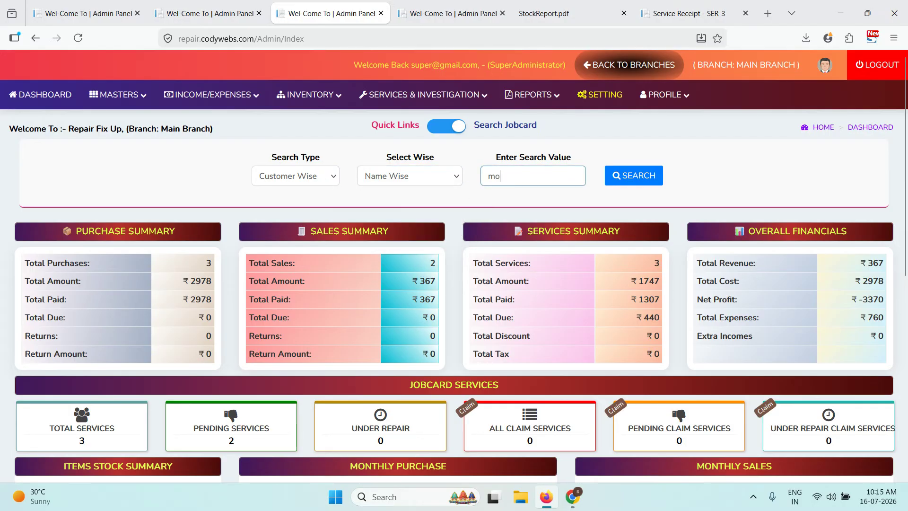
text(hit)
click(617, 176)
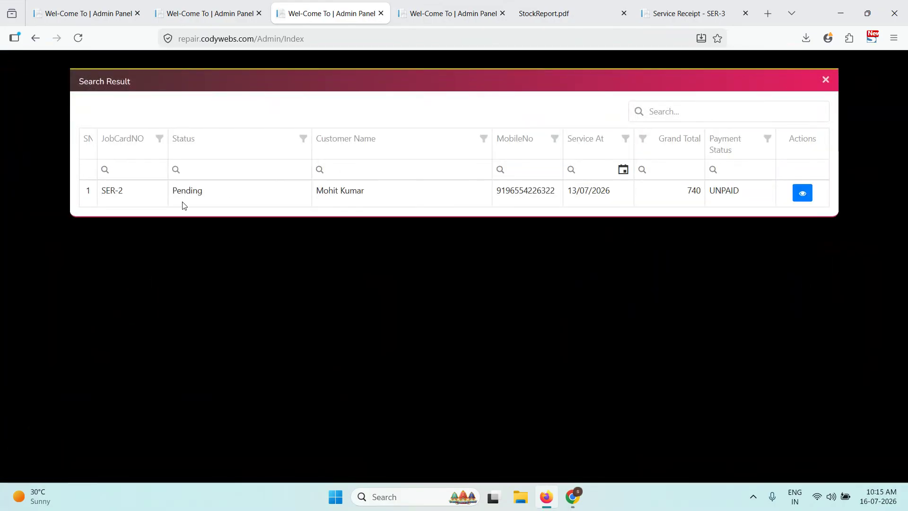
- Review the service details for jobcard SER-2, then close the search results
drag(365, 200, 317, 194)
click(299, 194)
click(803, 193)
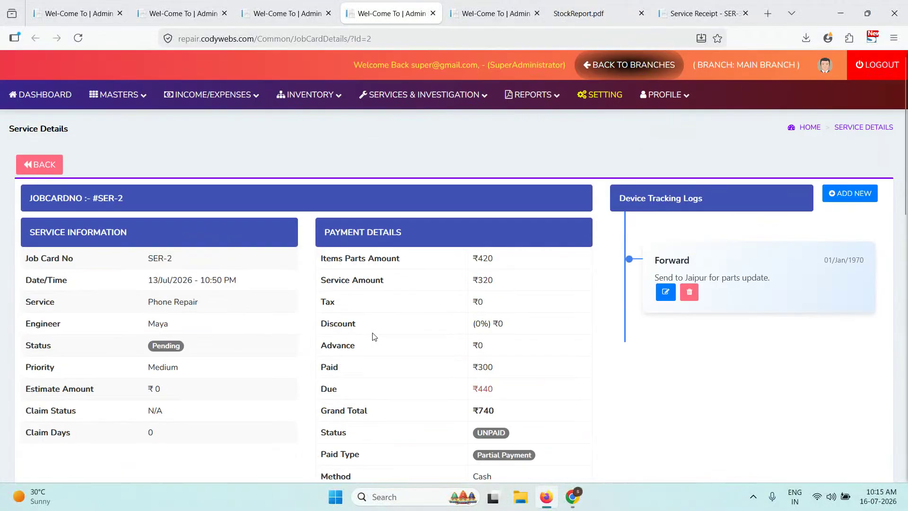
click(286, 13)
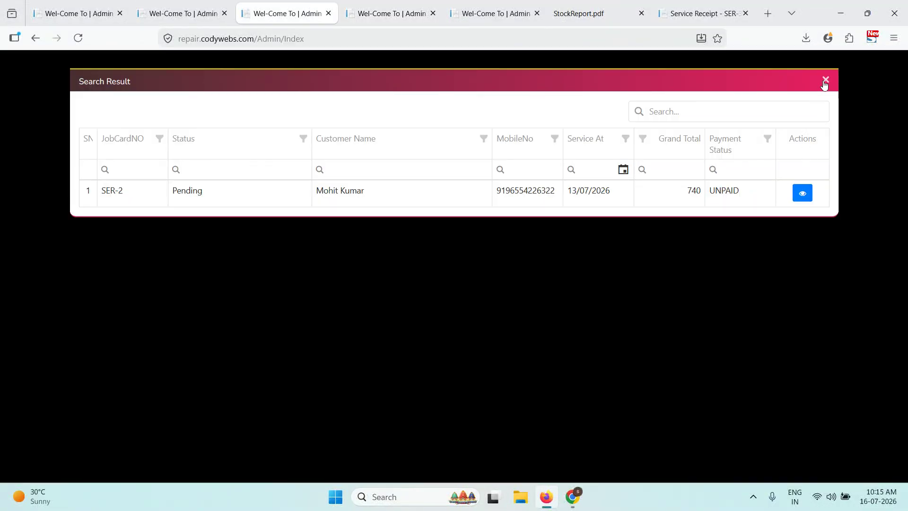
click(825, 81)
- Set the search type to jobcard number, switch back to quick links, and reload the dashboard
click(303, 177)
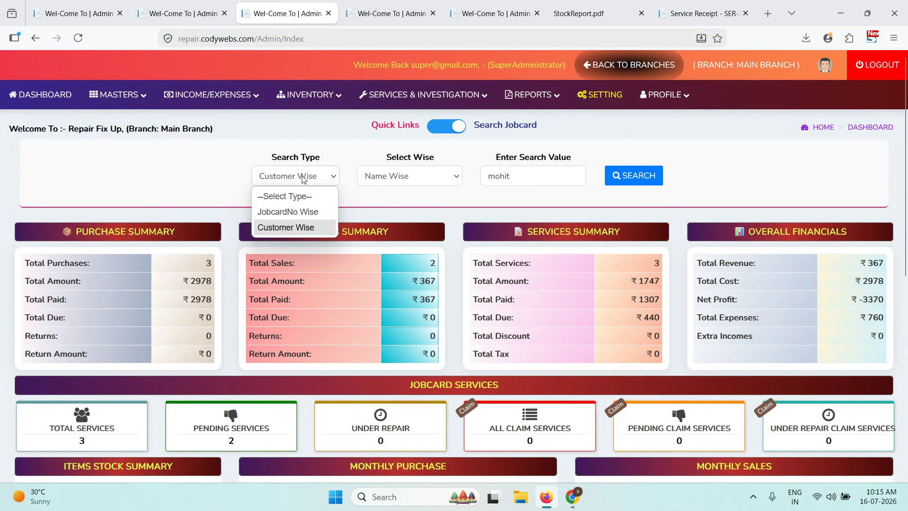
click(297, 212)
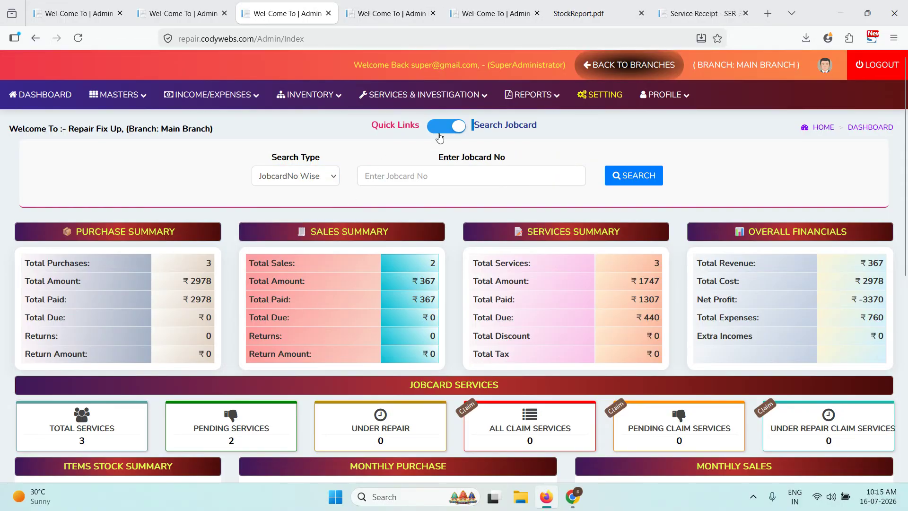
click(446, 125)
scroll(579, 244, down, 1)
scroll(580, 244, down, 7)
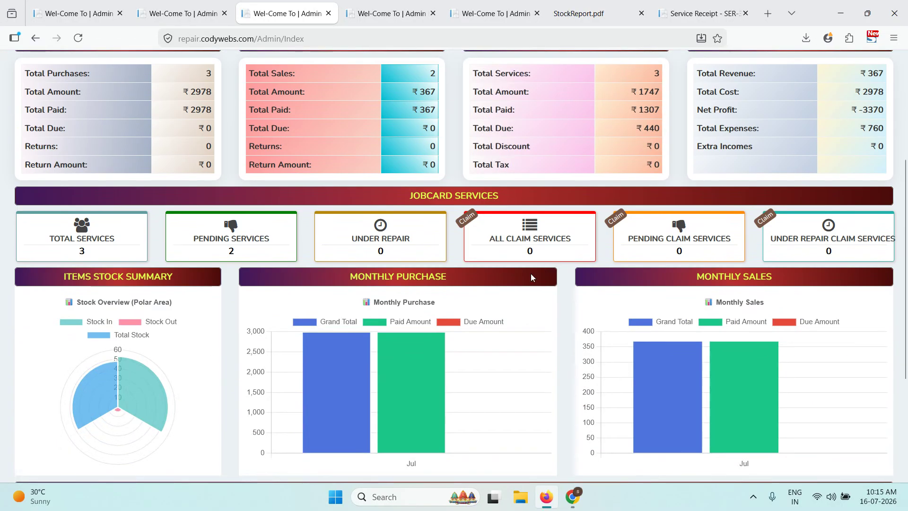
scroll(402, 384, up, 4)
scroll(402, 384, up, 3)
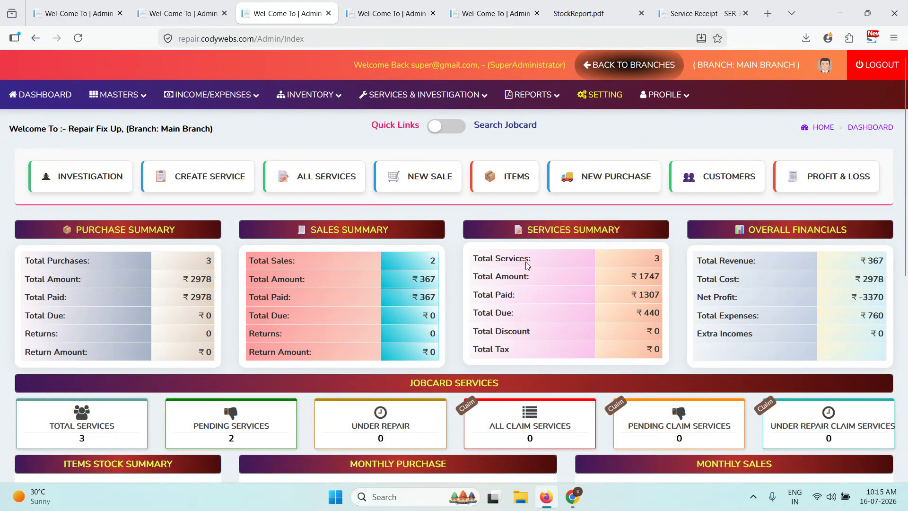
click(56, 96)
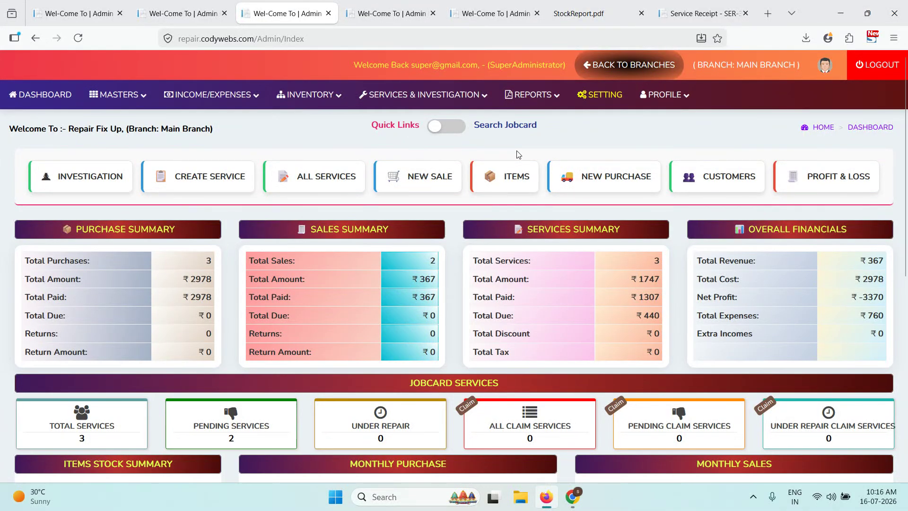
- Open developer tools in a 344x574 phone responsive preview, docked to the right
right_click(556, 152)
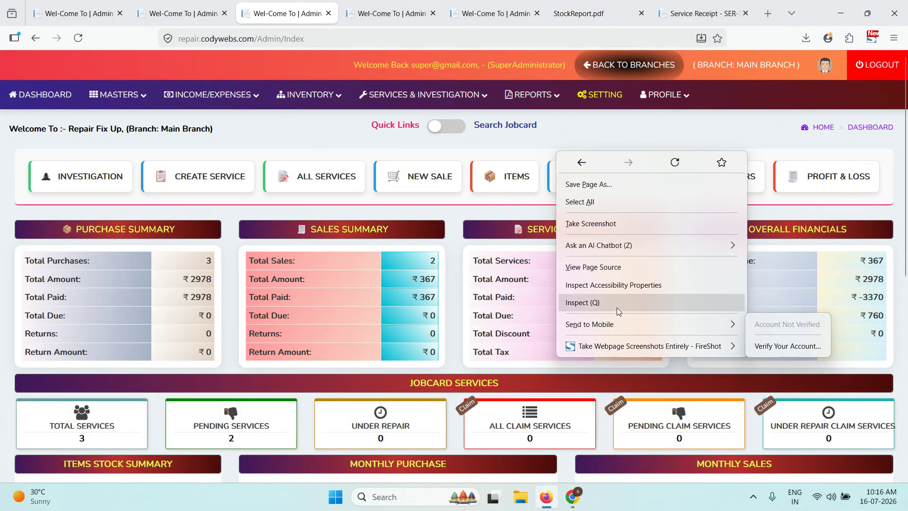
click(616, 303)
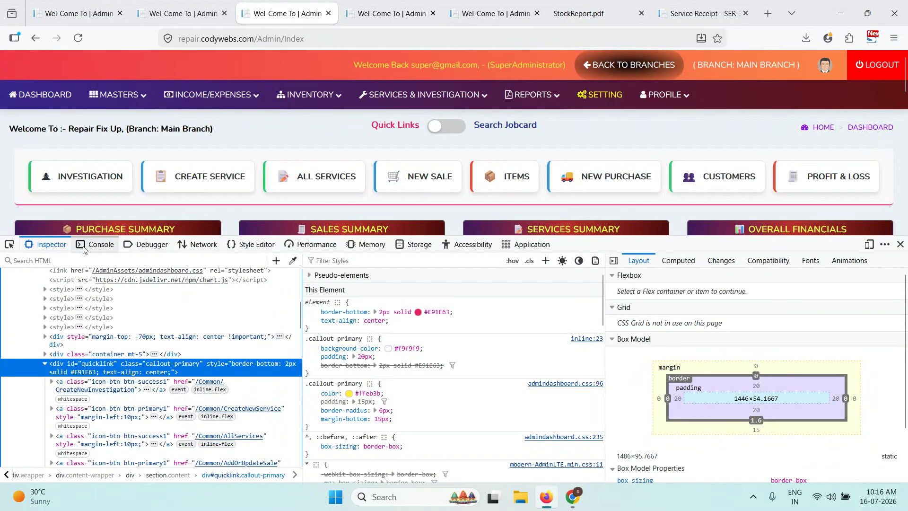
click(869, 244)
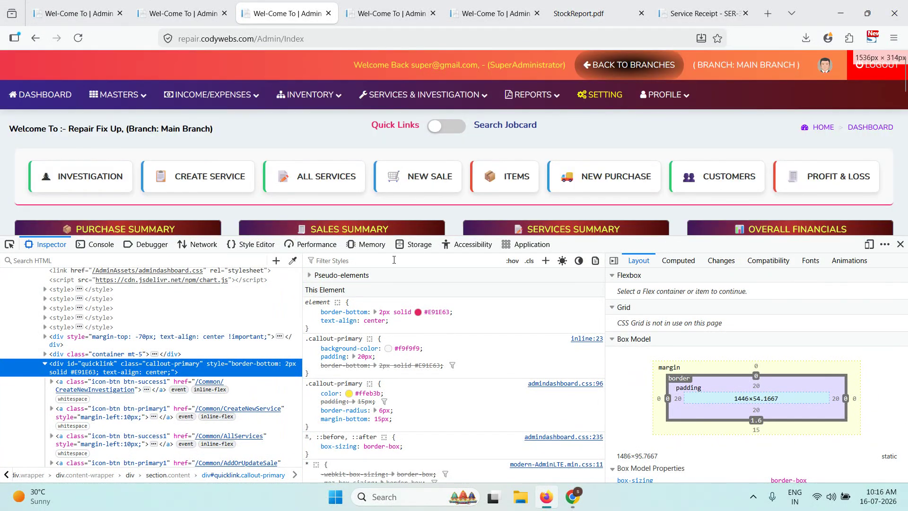
click(869, 244)
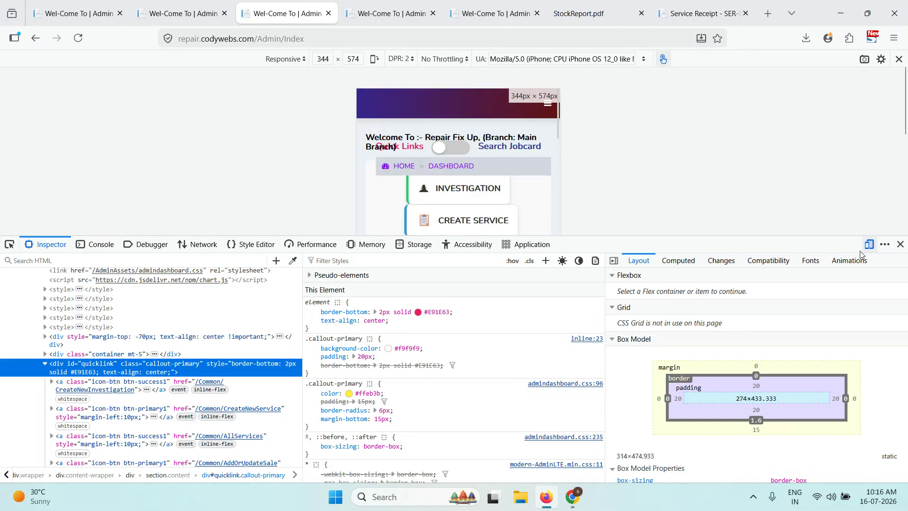
click(884, 244)
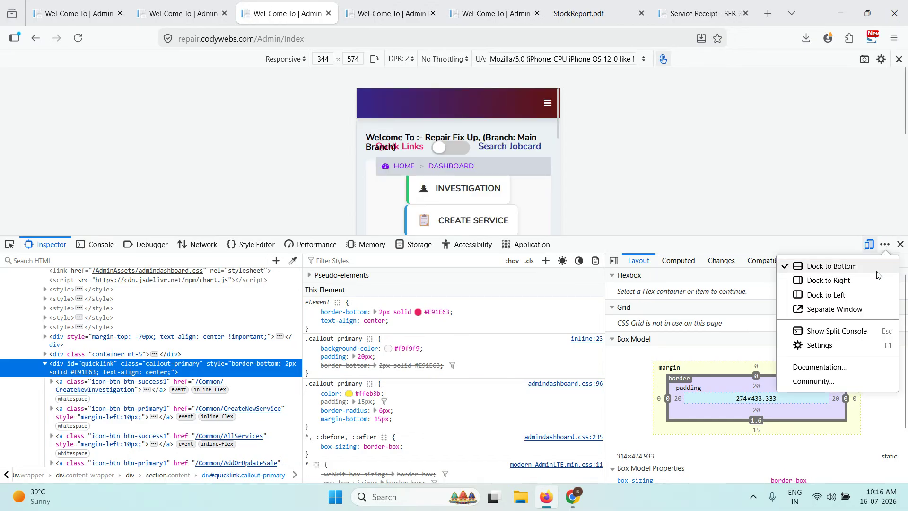
click(853, 282)
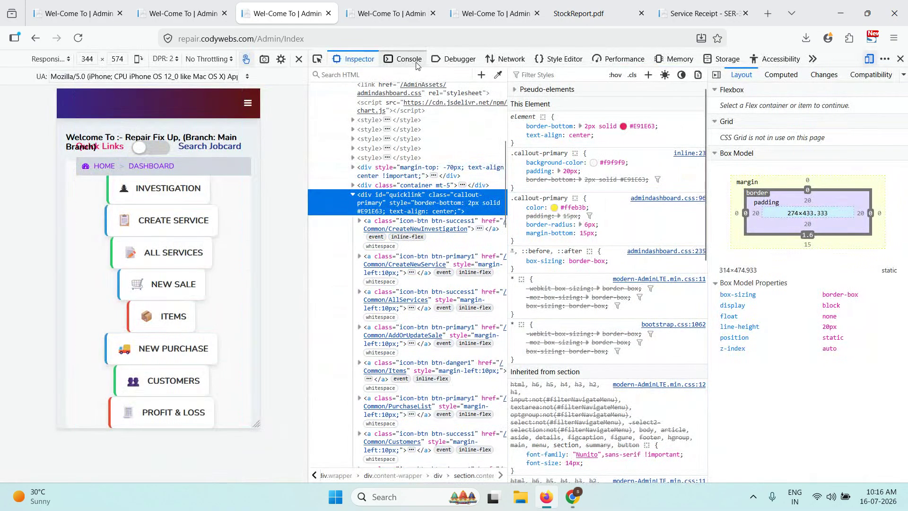
click(405, 59)
- Open Masters > Service Types in the mobile menu, expand and collapse service 1, then close developer tools
click(248, 103)
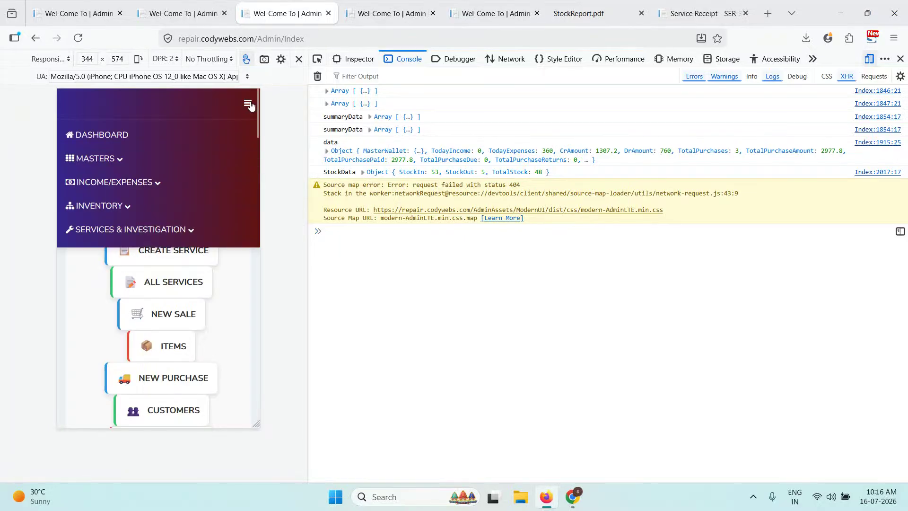
click(118, 156)
click(115, 198)
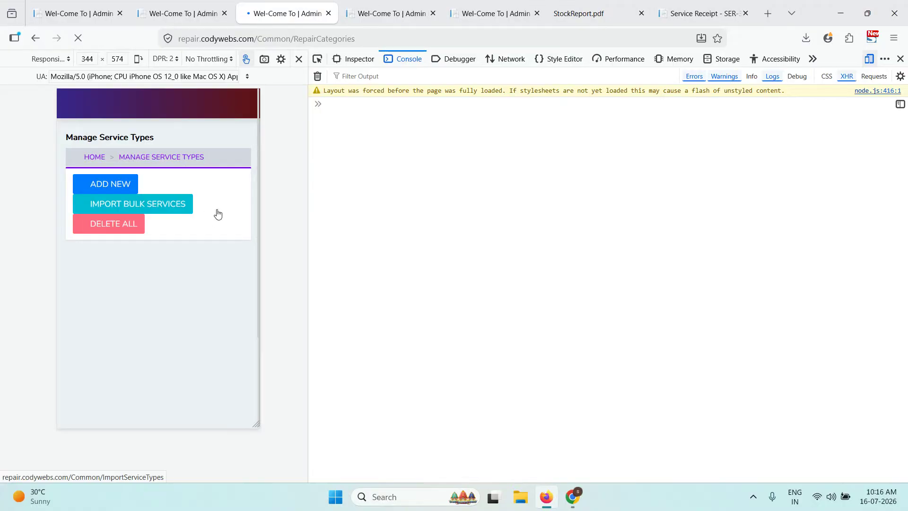
scroll(213, 180, down, 2)
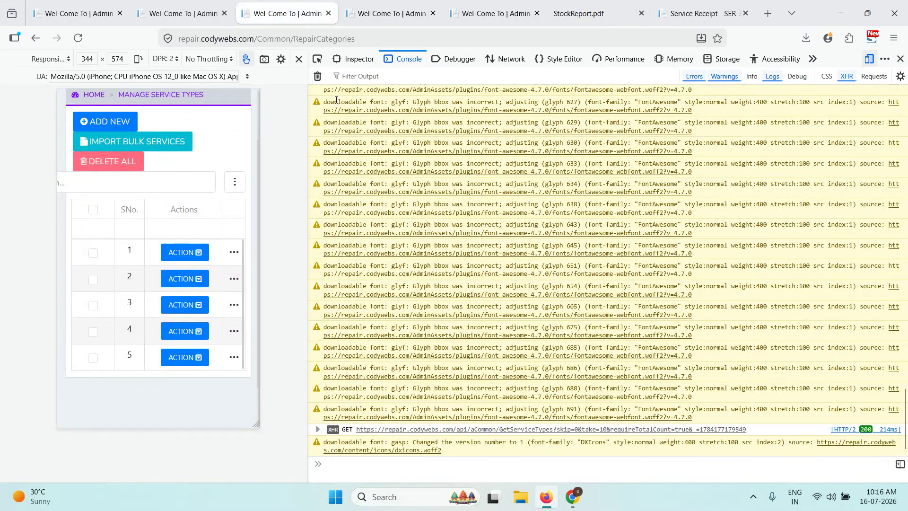
scroll(199, 237, down, 2)
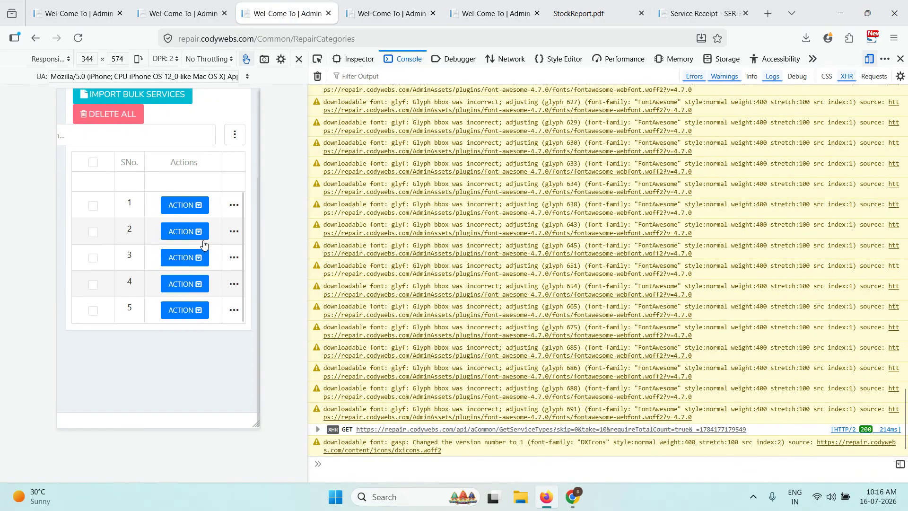
scroll(217, 284, up, 4)
click(231, 324)
click(233, 315)
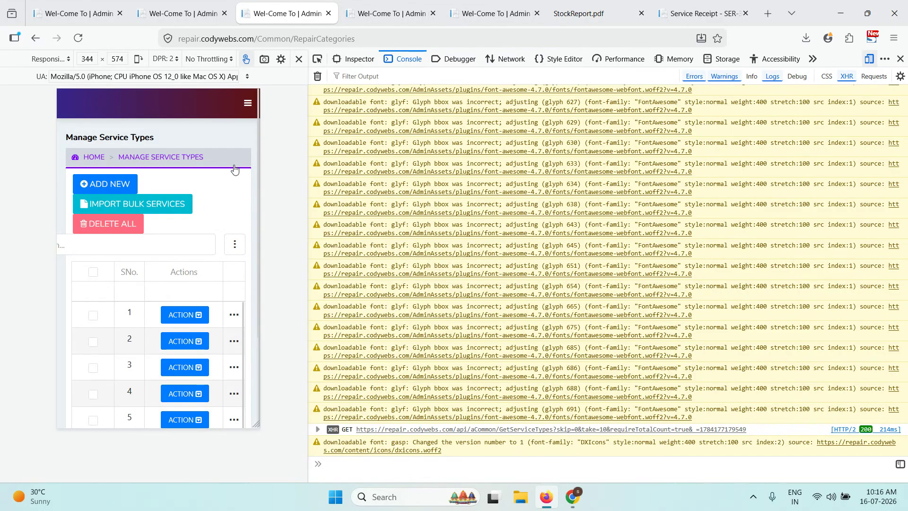
click(900, 58)
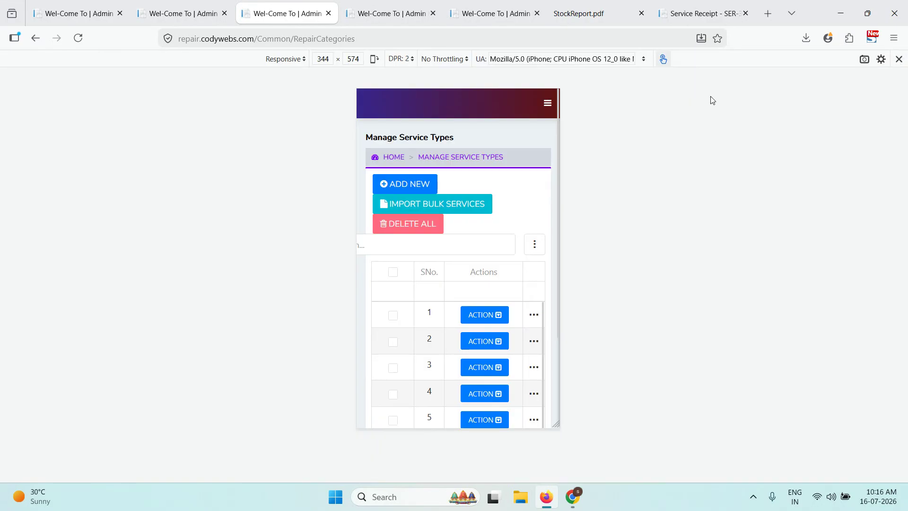
click(897, 61)
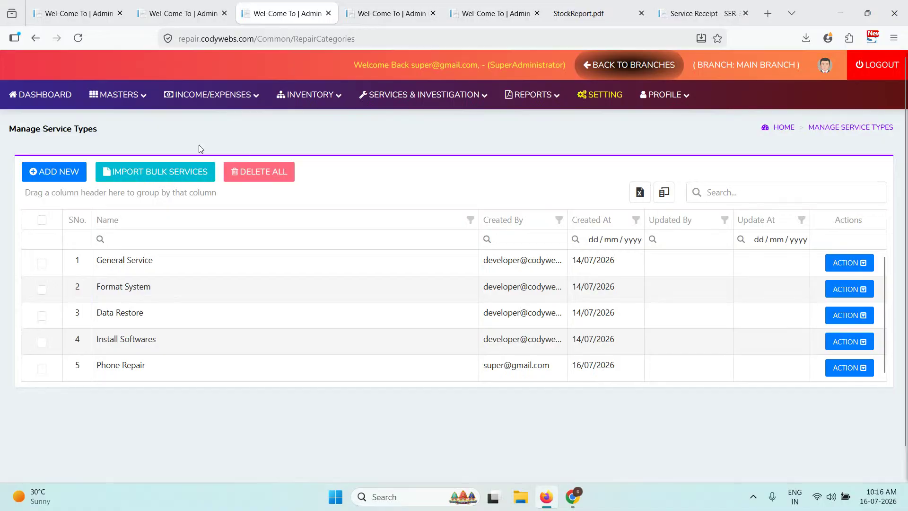
- Go from the branch dashboard to the super admin branch list and re-enter the Main Branch
click(26, 103)
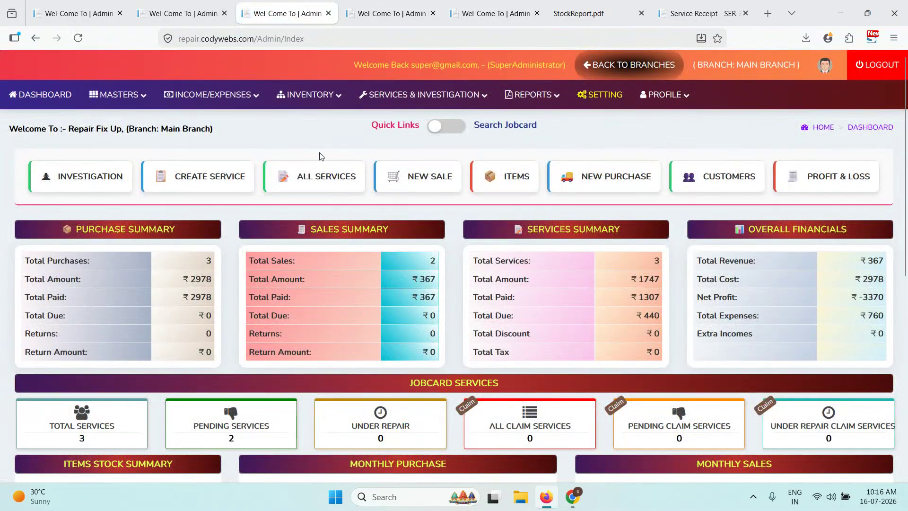
scroll(478, 316, down, 4)
scroll(500, 299, up, 4)
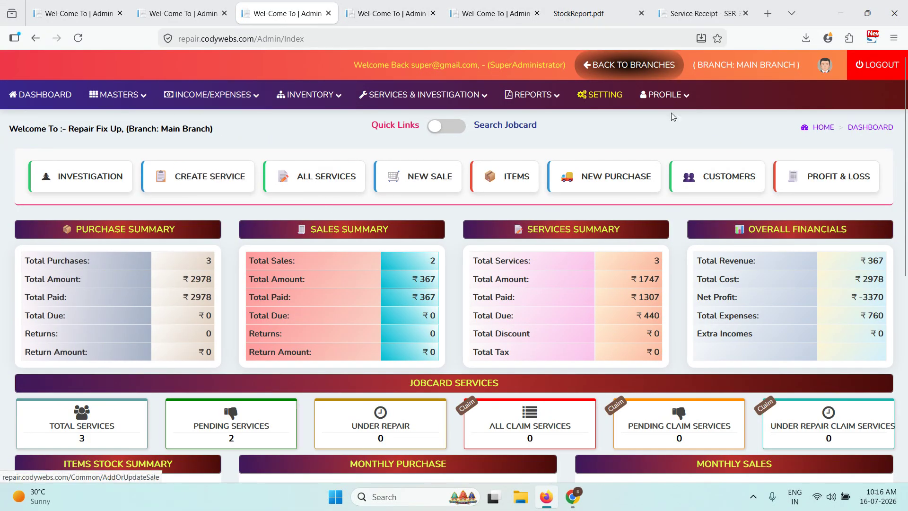
click(621, 70)
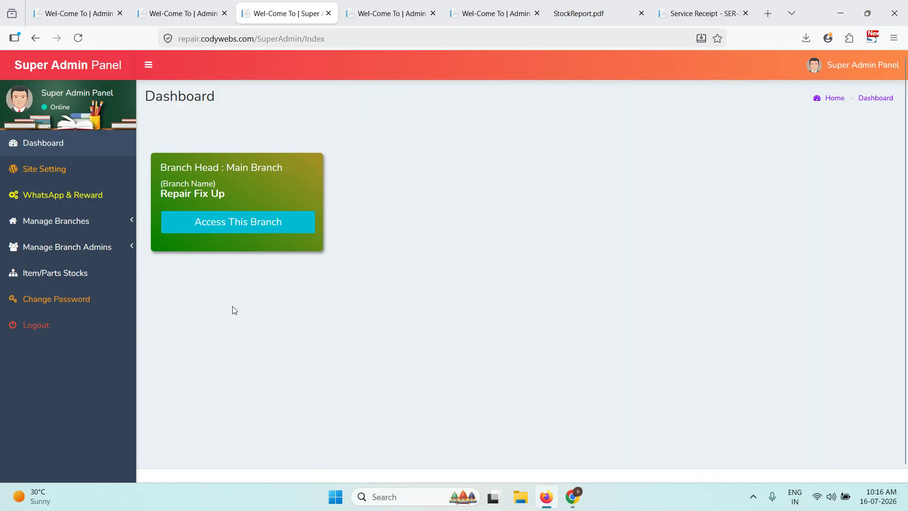
click(232, 218)
click(493, 286)
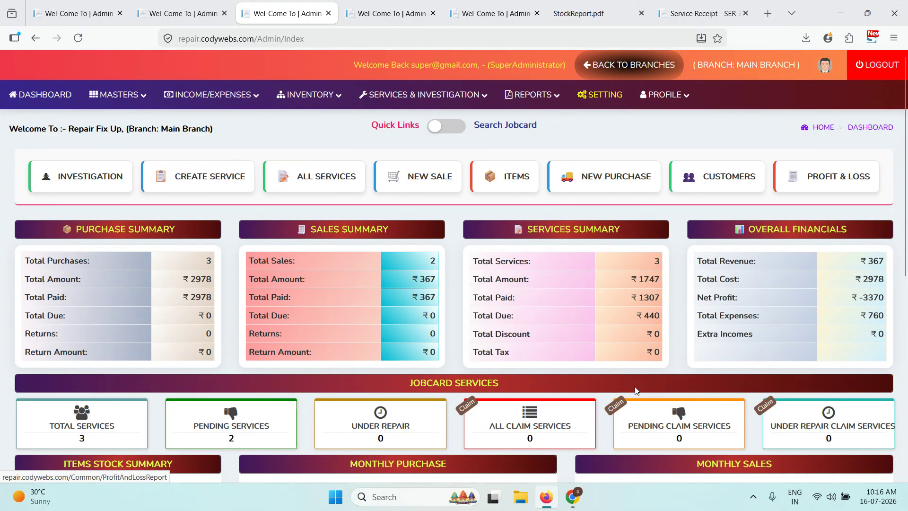
mouse_move(575, 486)
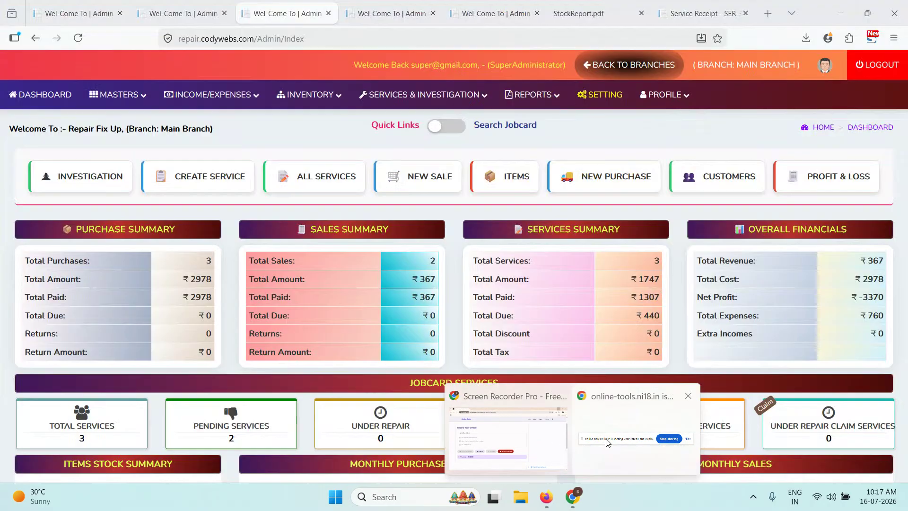
- Switch to Screen Recorder Pro and request stopping the roughly 32-minute recording
click(507, 414)
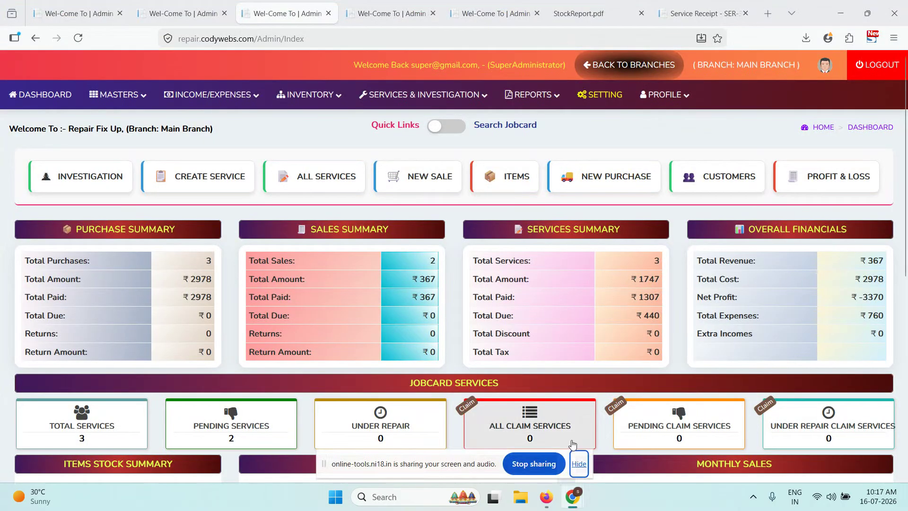
double_click(821, 20)
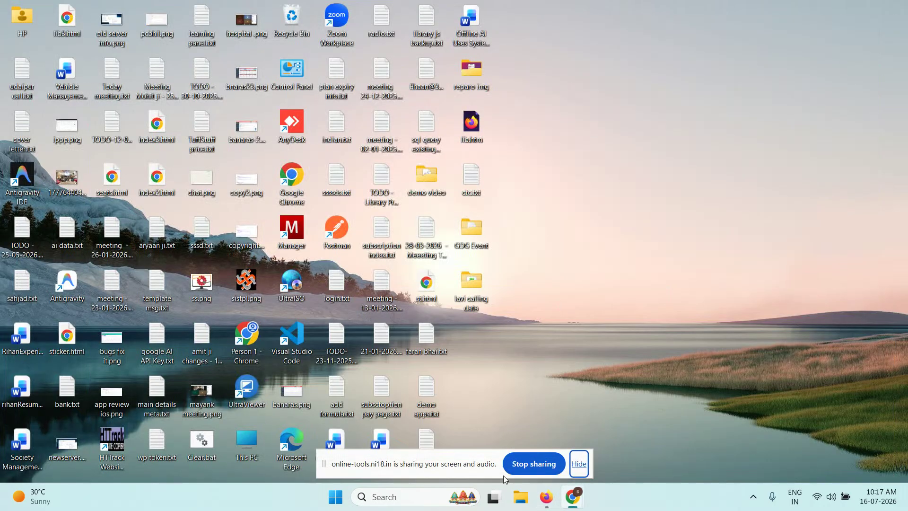
mouse_move(574, 496)
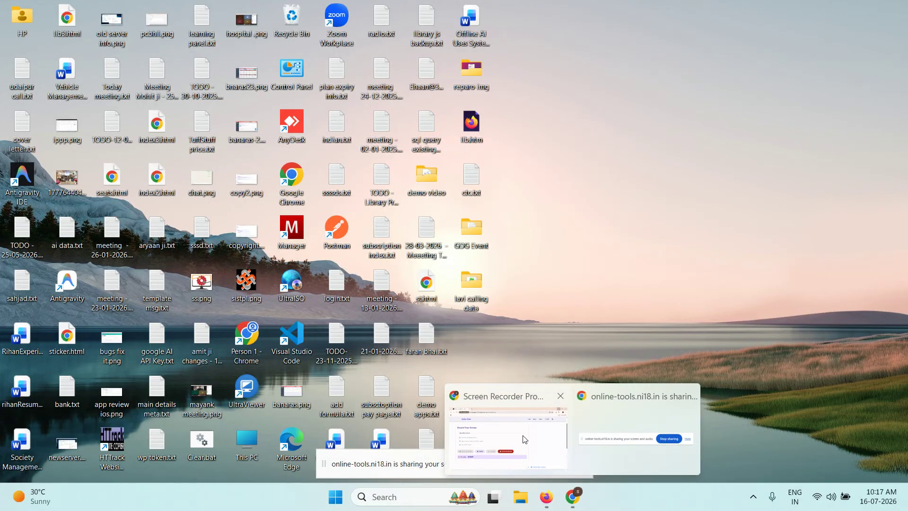
click(527, 439)
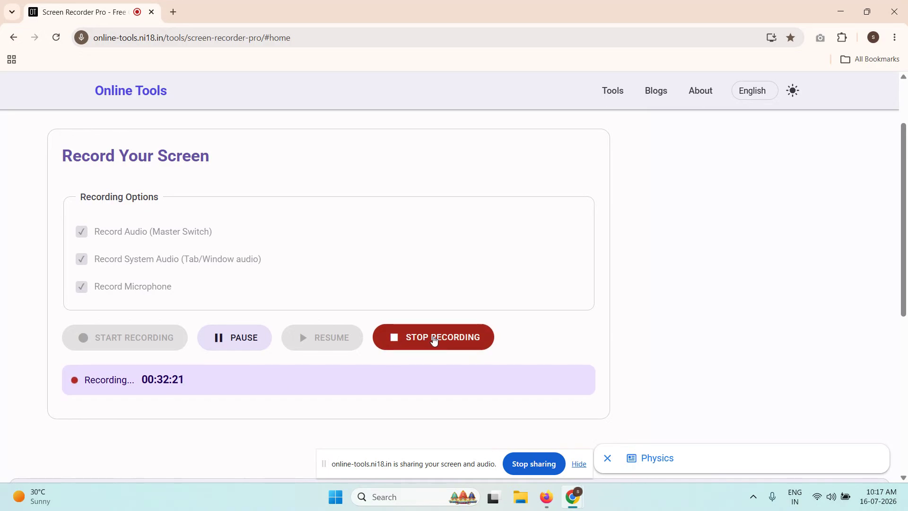
click(482, 341)
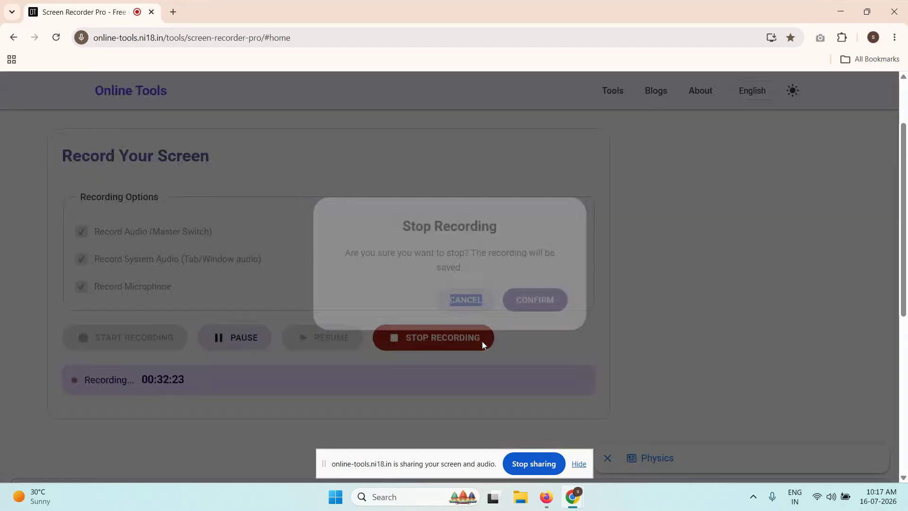